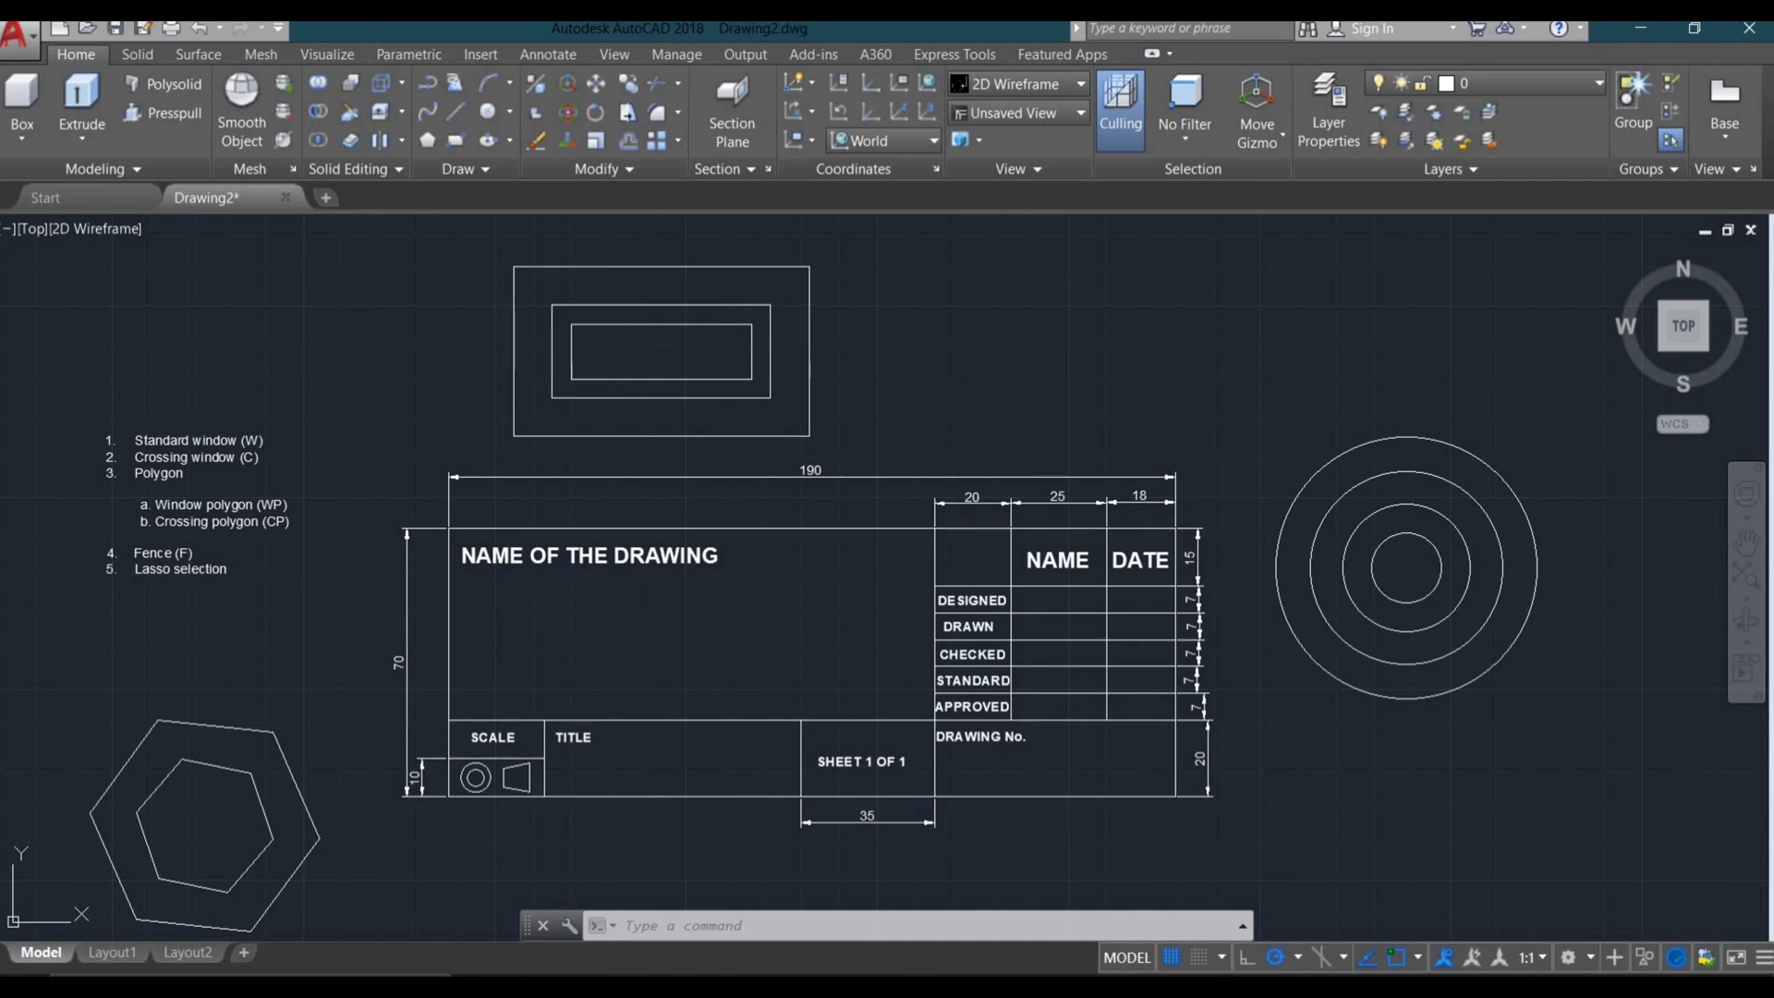
# Step: Draw alternating standard and crossing selection windows in the empty area between the nested rectangles and the concentric circles
pyautogui.click(922, 245)
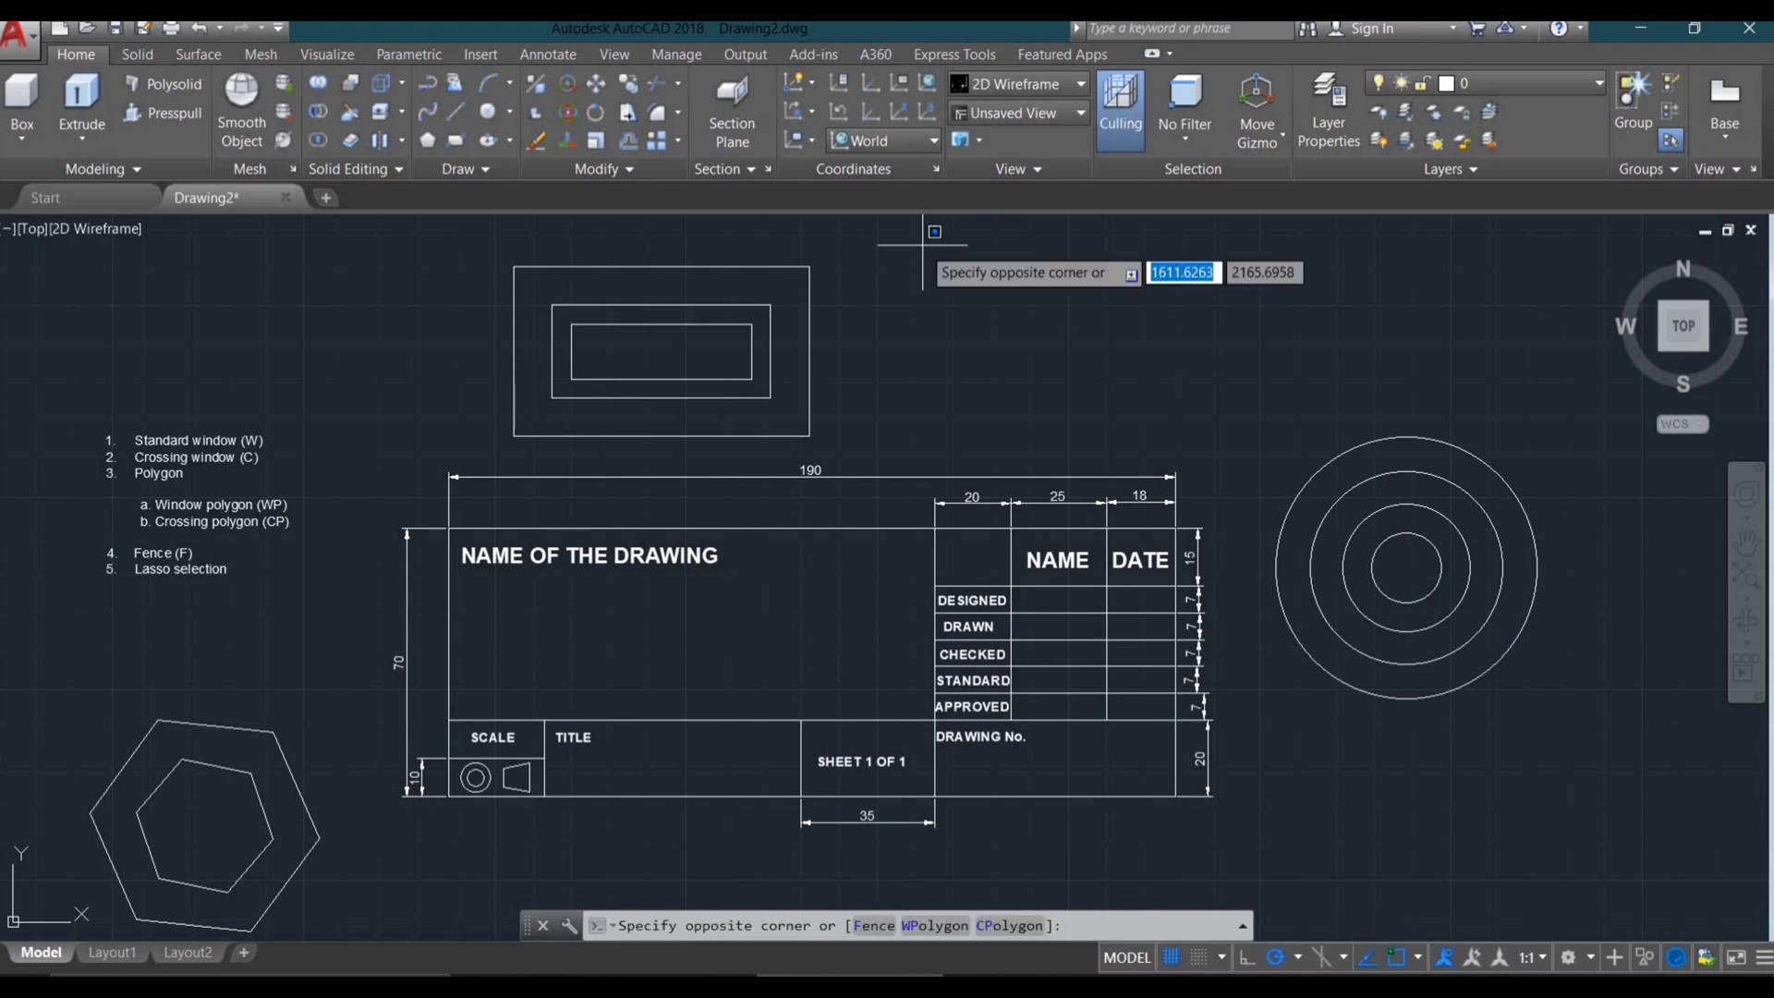
pyautogui.click(1254, 388)
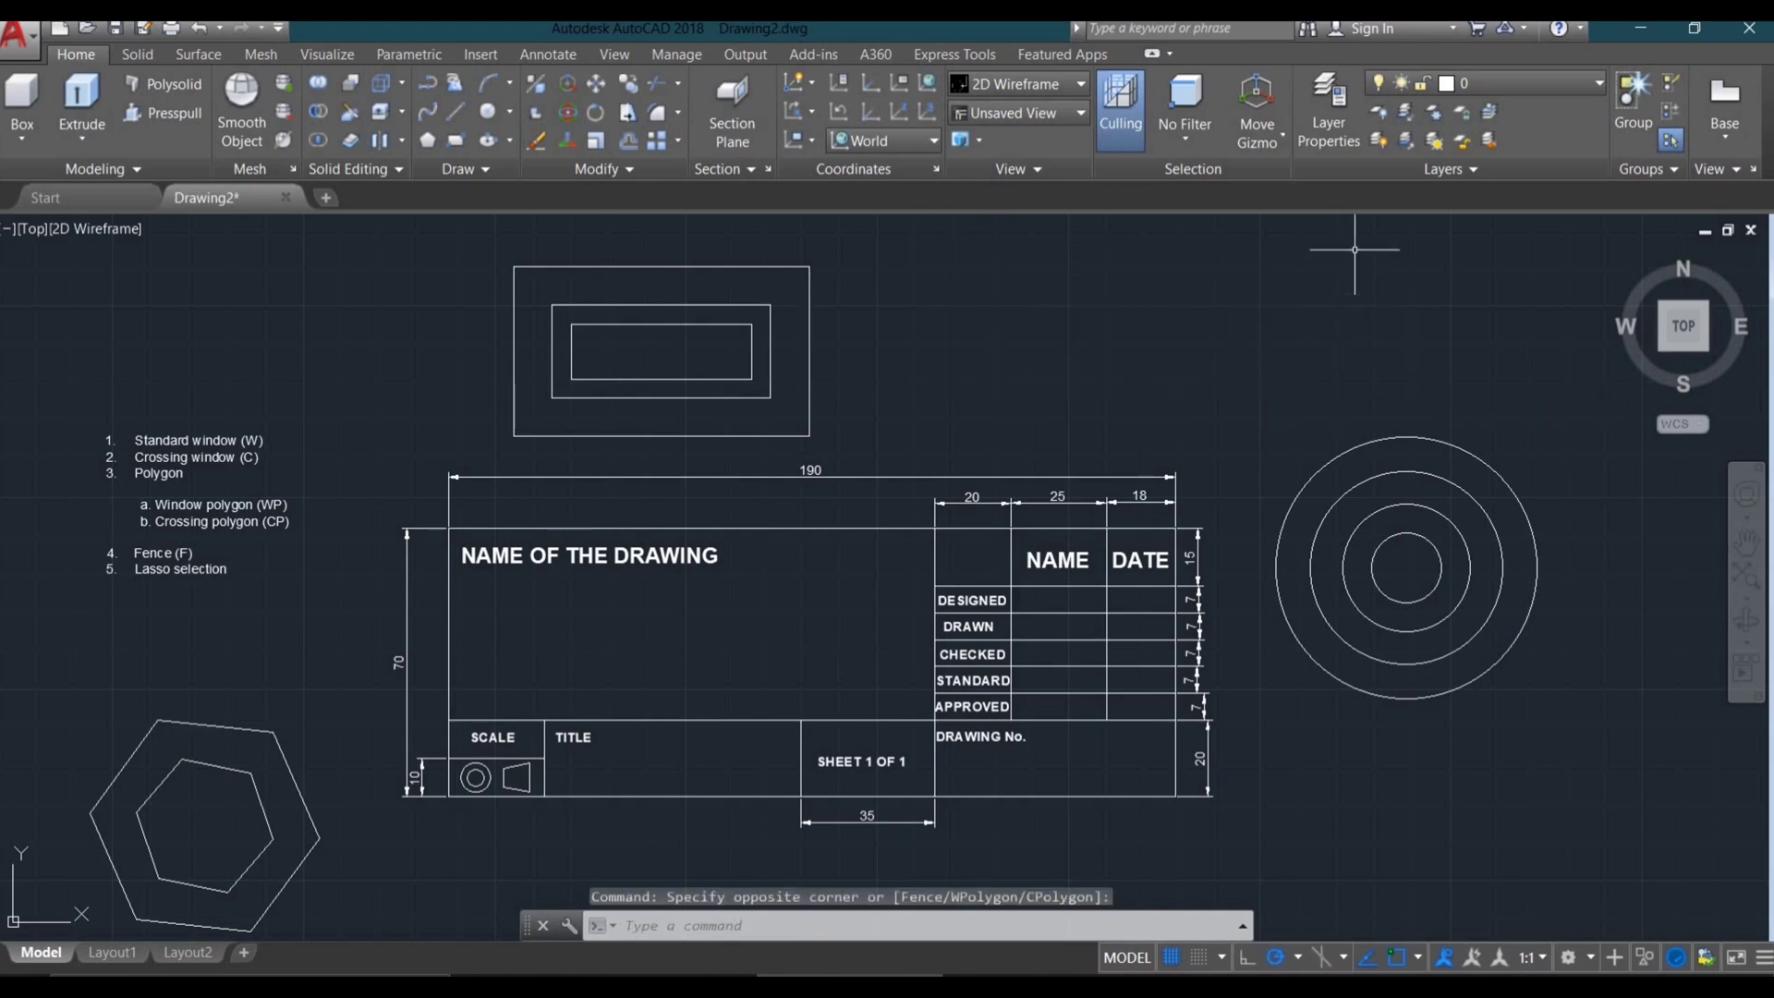
pyautogui.click(1325, 247)
pyautogui.click(1003, 386)
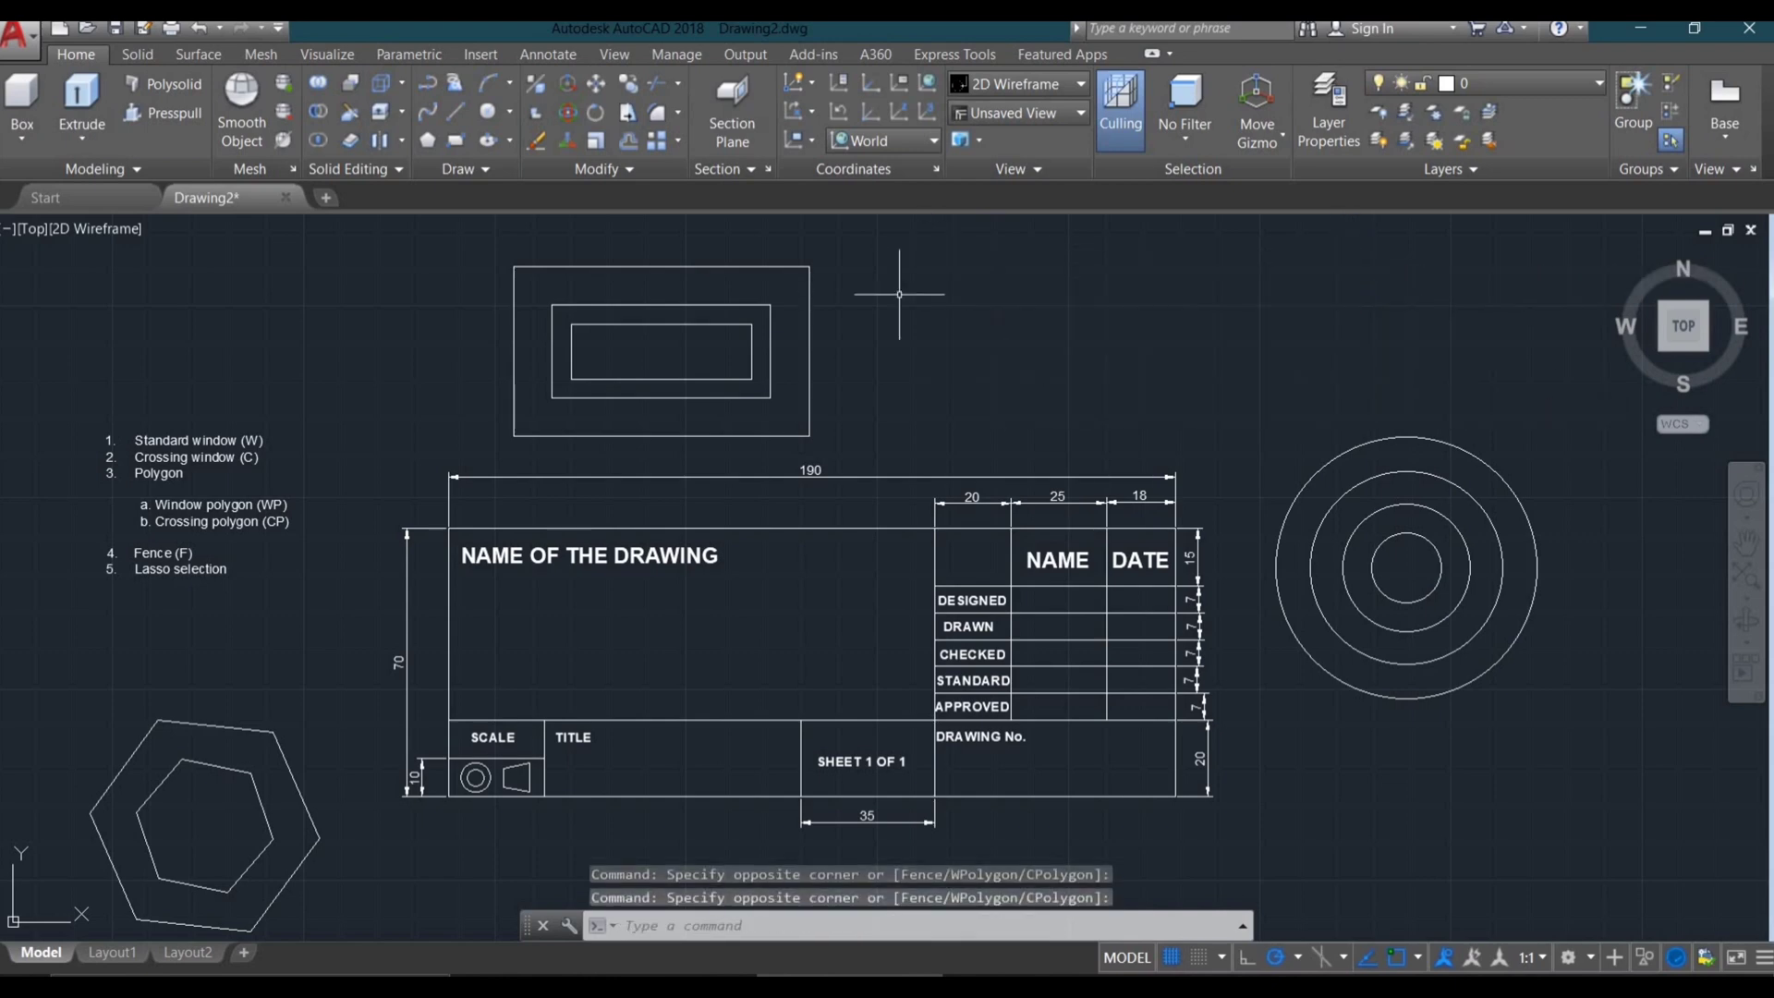
pyautogui.click(868, 264)
pyautogui.click(1145, 391)
pyautogui.click(1271, 270)
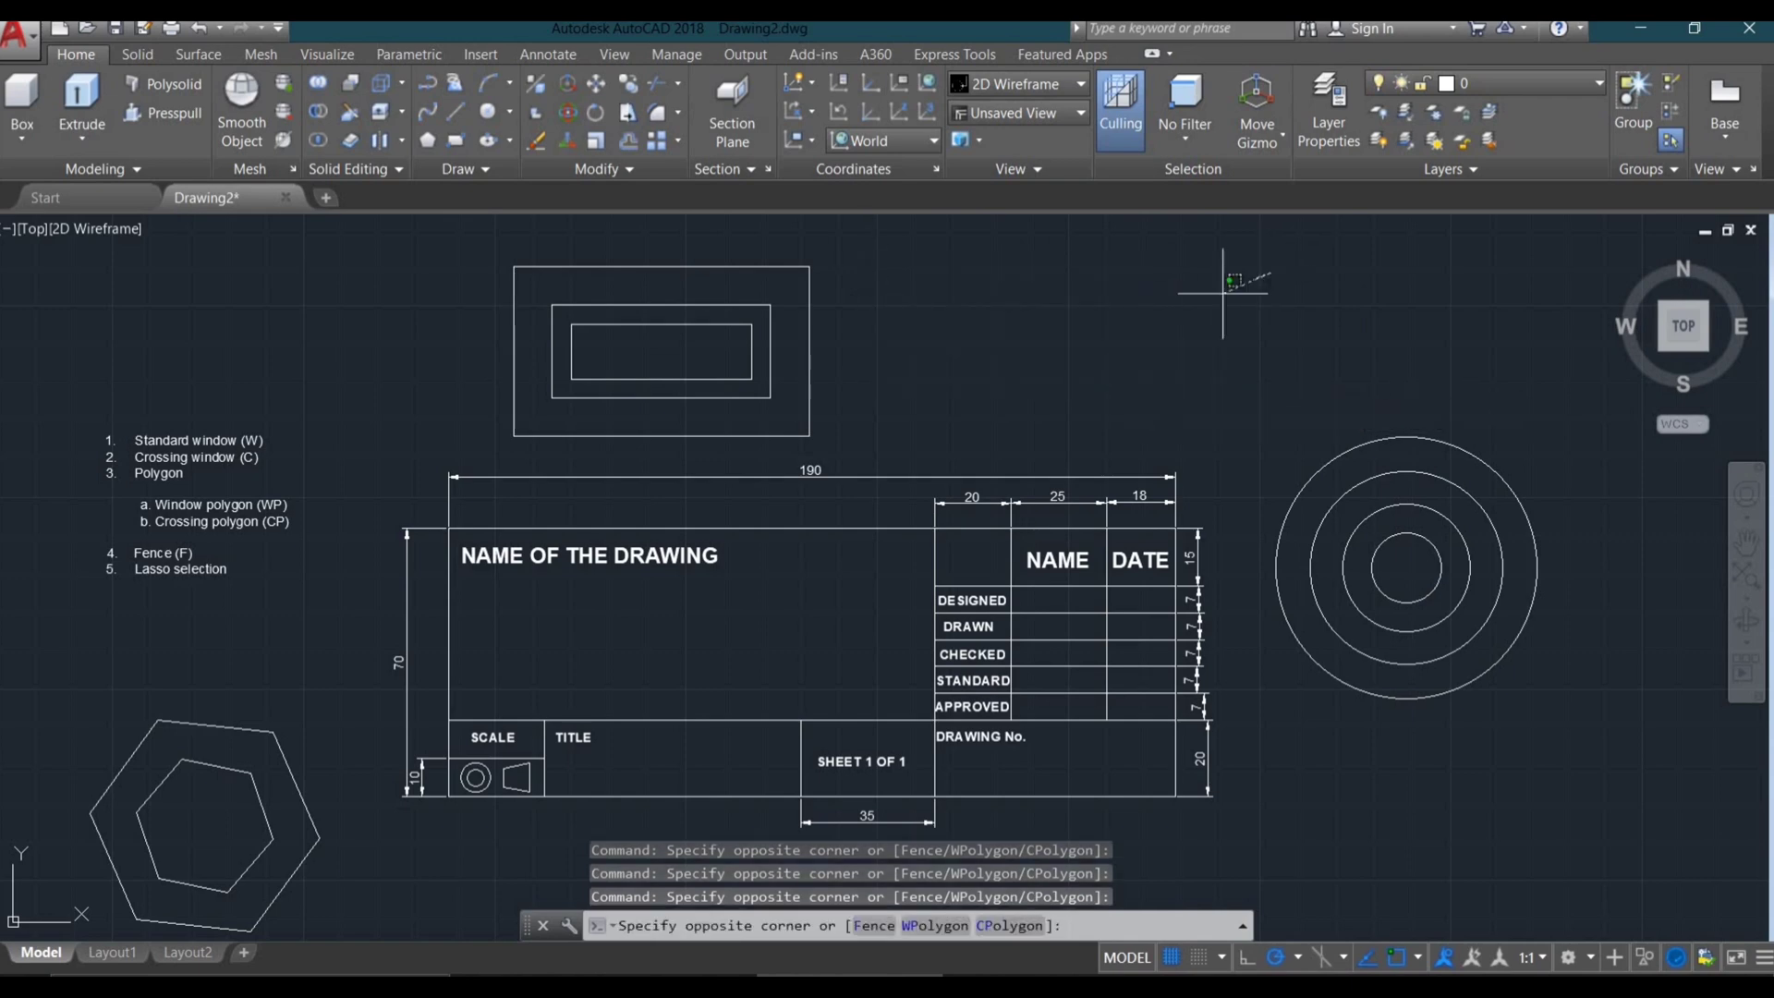
pyautogui.moveTo(1223, 293)
pyautogui.mouseDown()
pyautogui.moveTo(1061, 383)
pyautogui.moveTo(1038, 342)
pyautogui.mouseUp()
pyautogui.click(1306, 268)
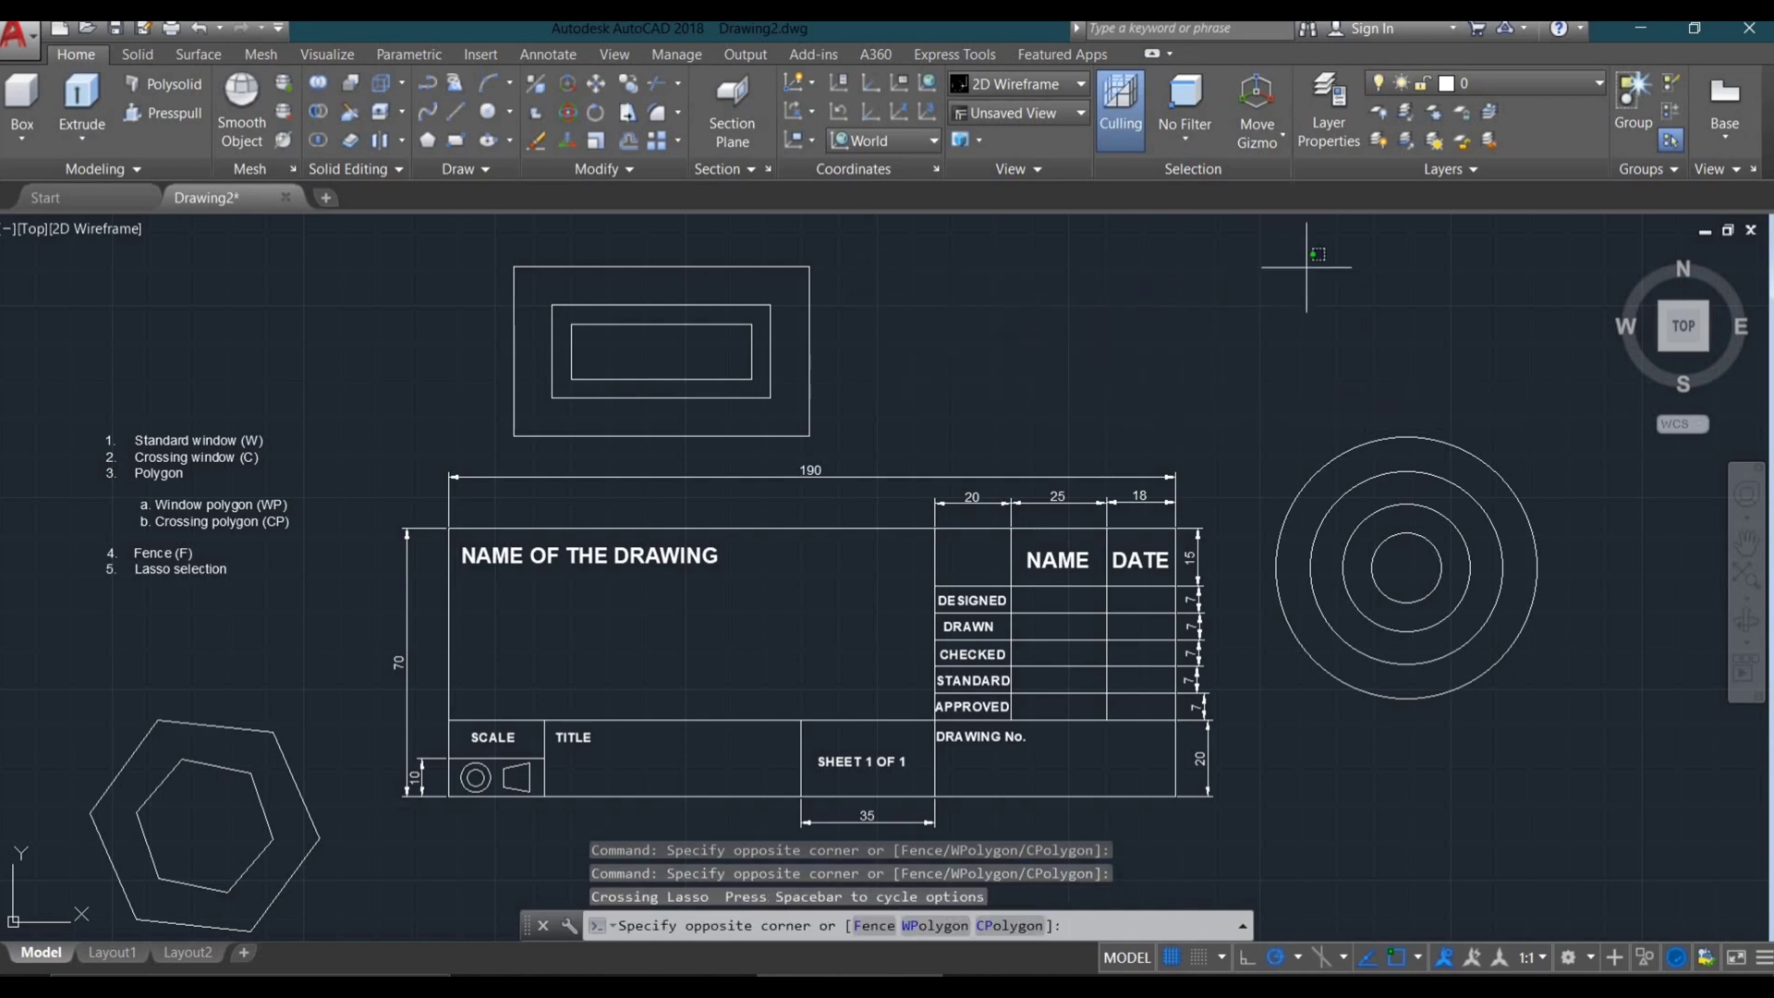
pyautogui.click(1085, 369)
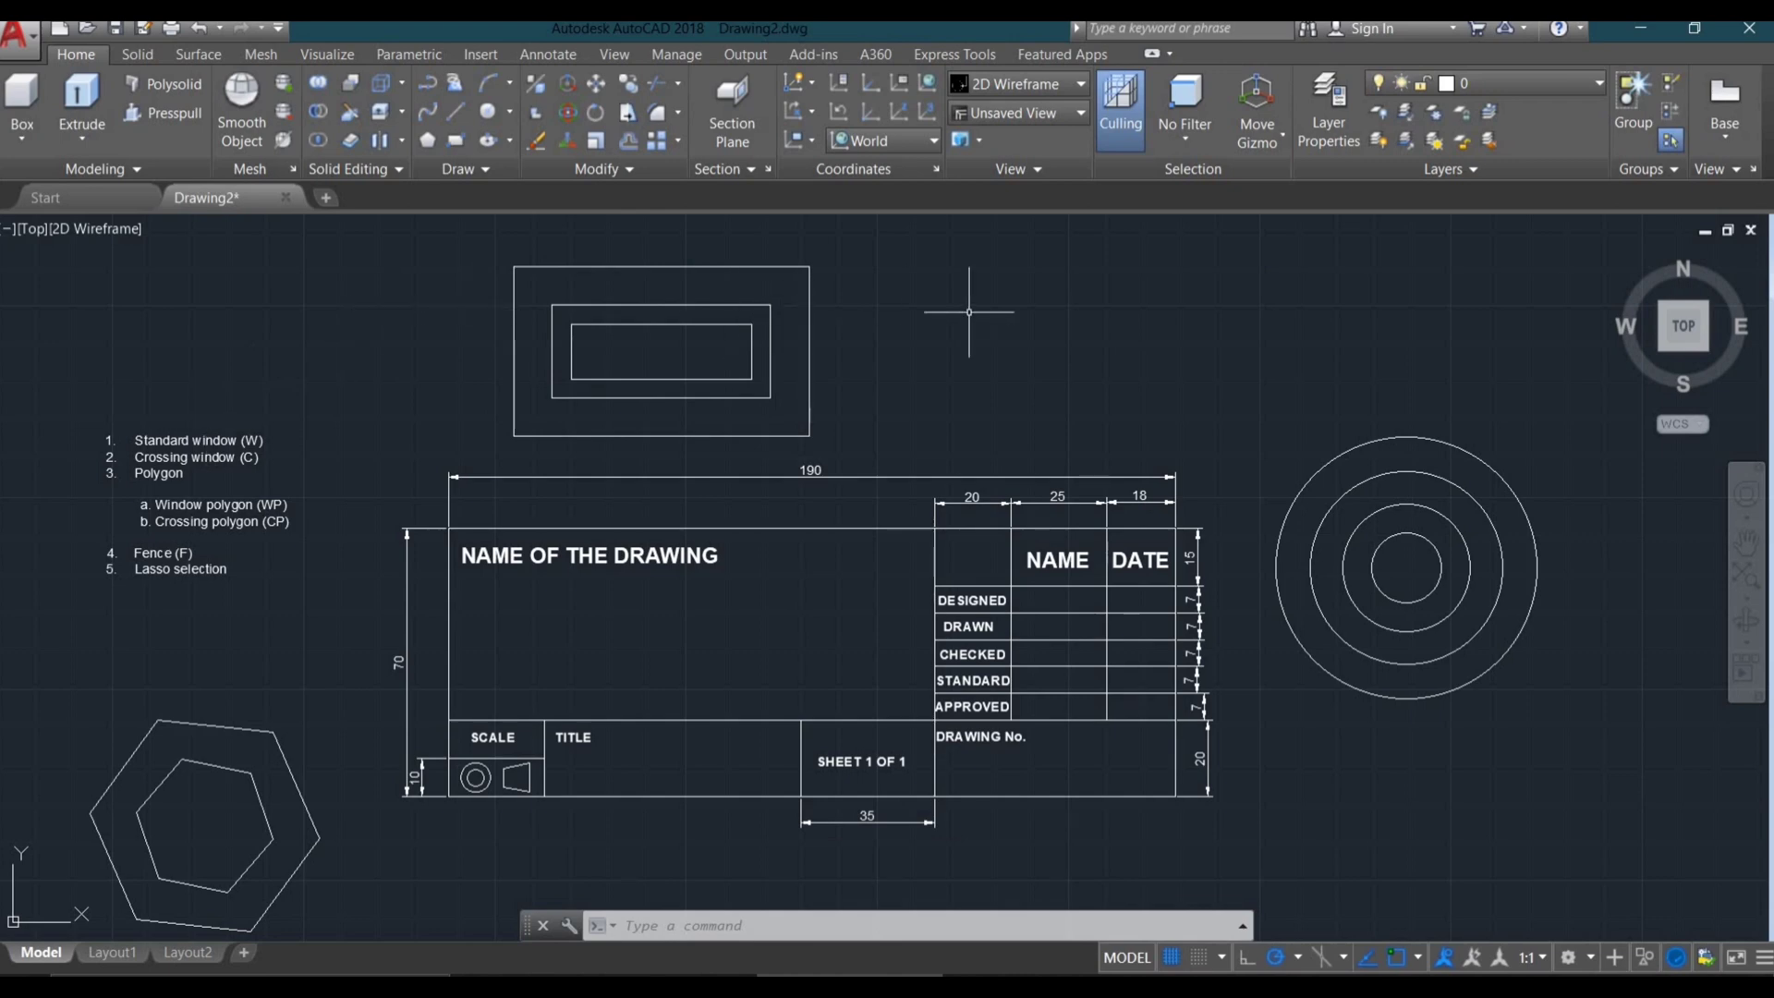
# Step: Draw four standard selection windows from upper left to lower right in the empty area beside the nested rectangles
pyautogui.click(893, 245)
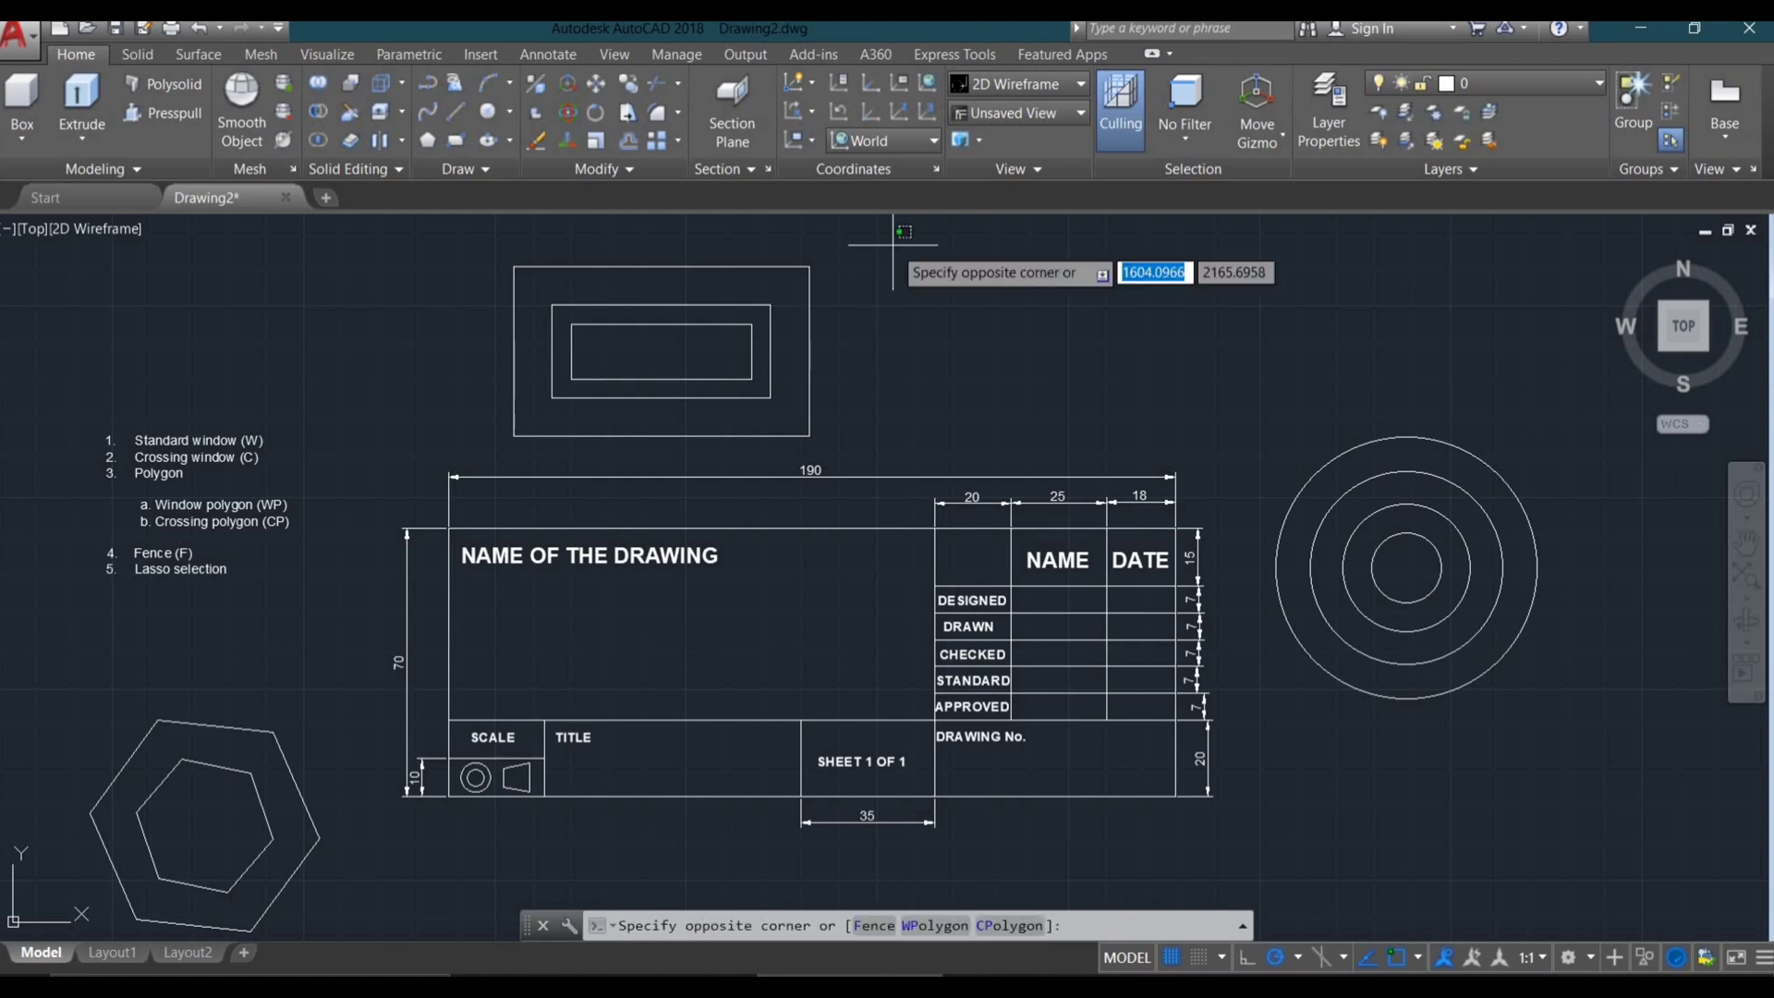
pyautogui.click(1190, 380)
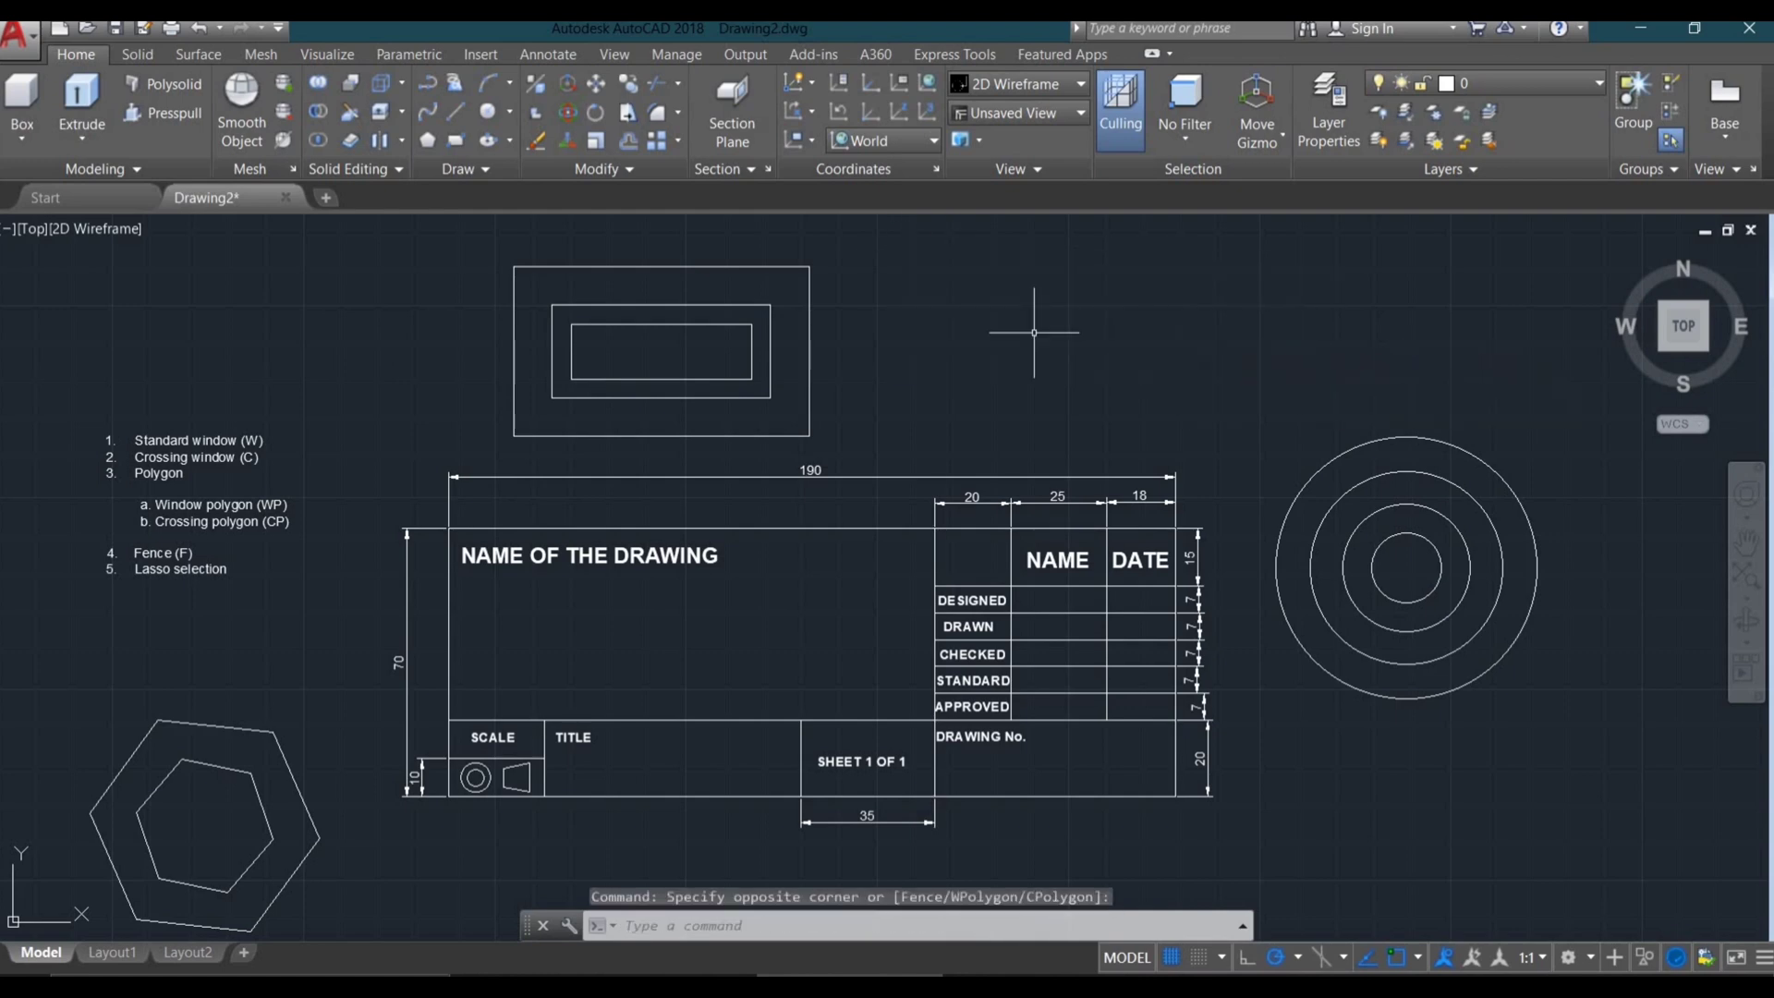
pyautogui.click(916, 271)
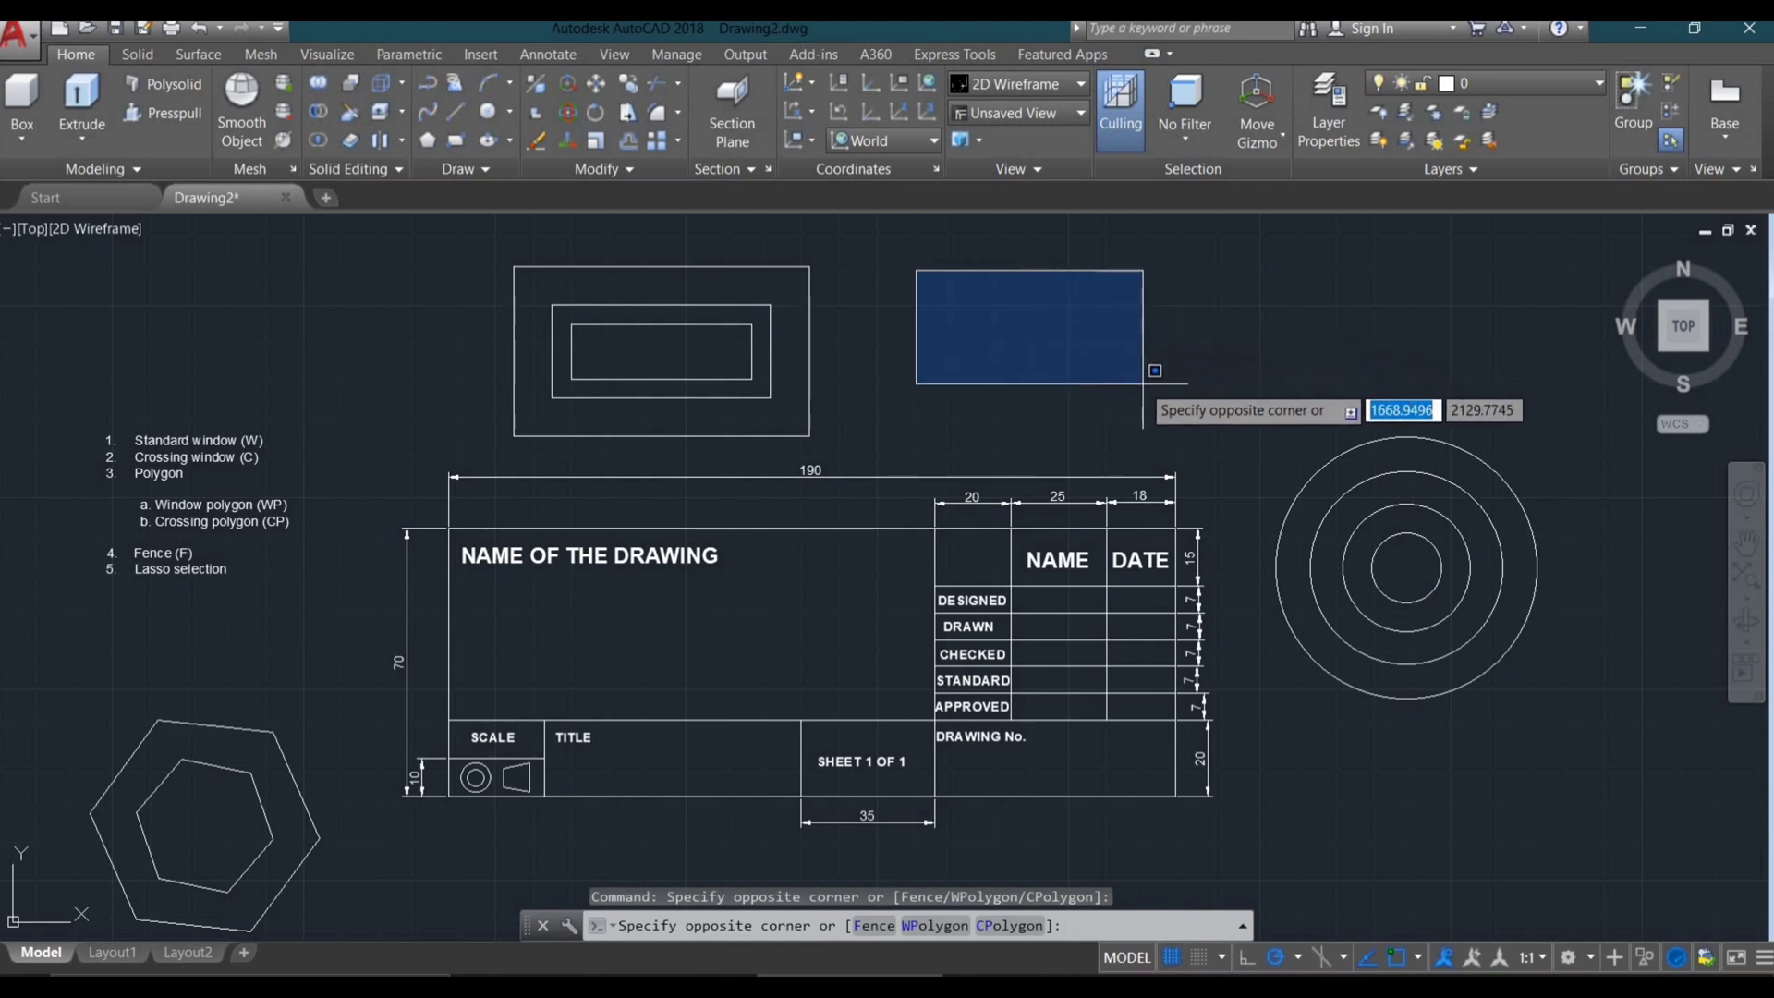
pyautogui.click(1144, 384)
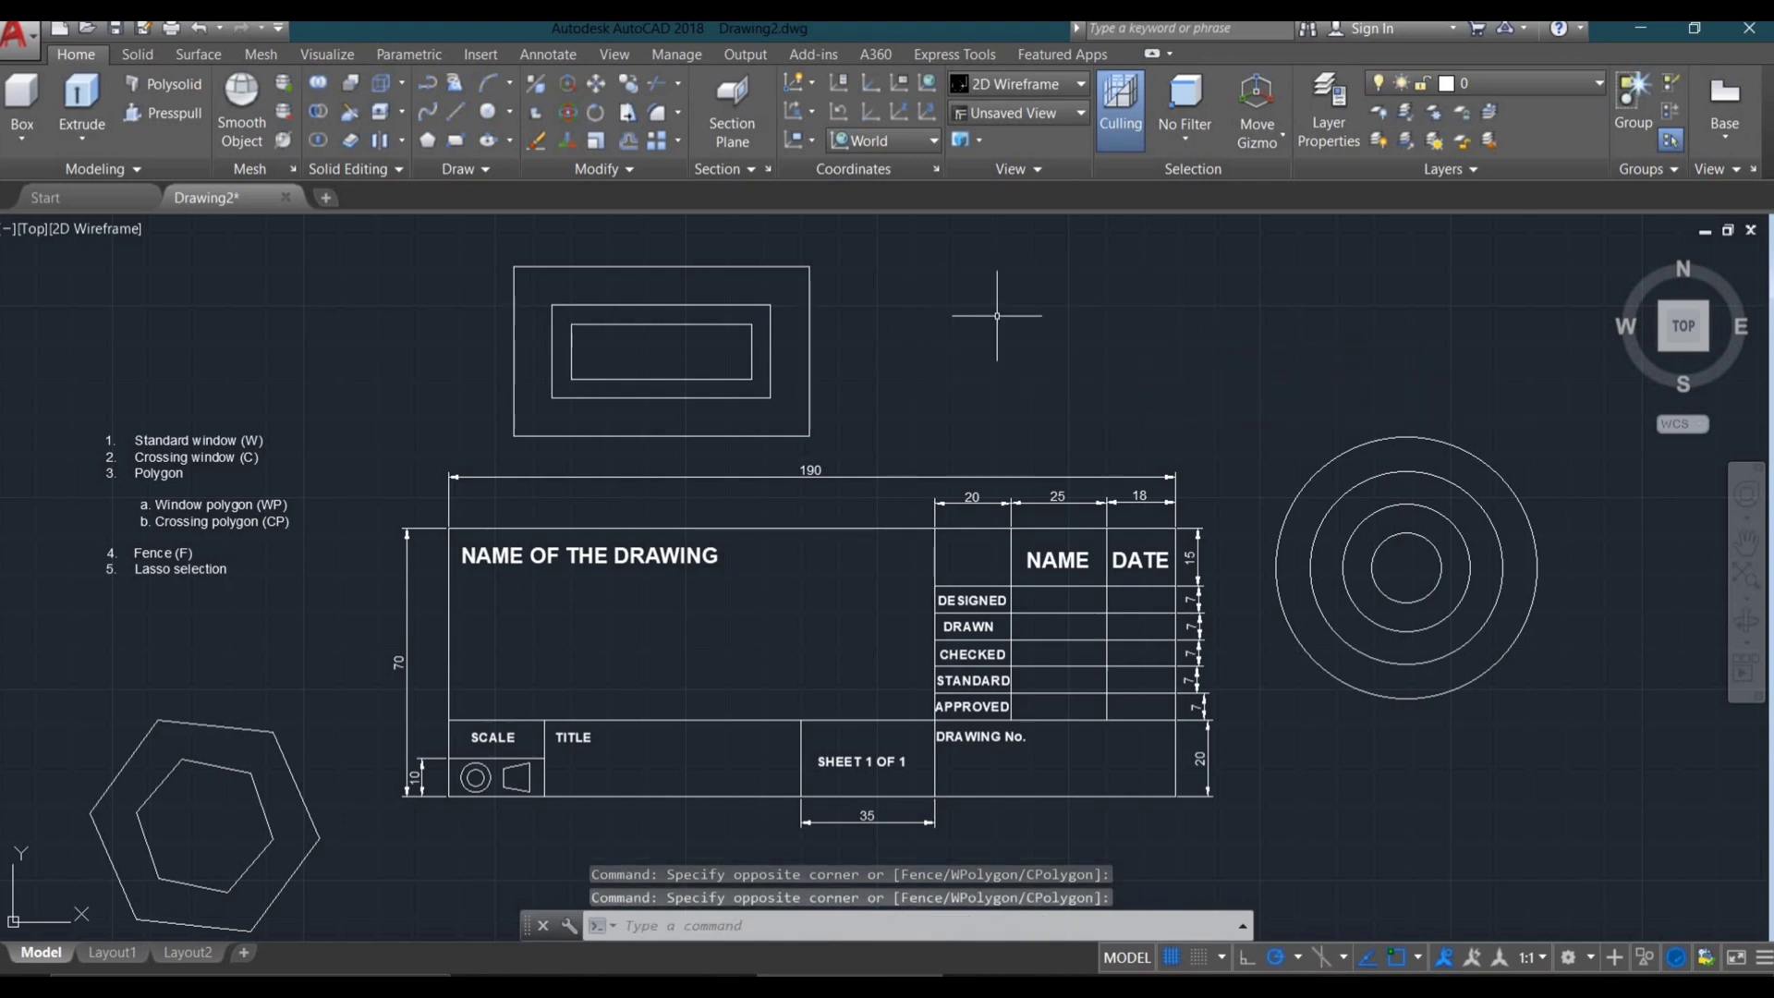
pyautogui.click(911, 257)
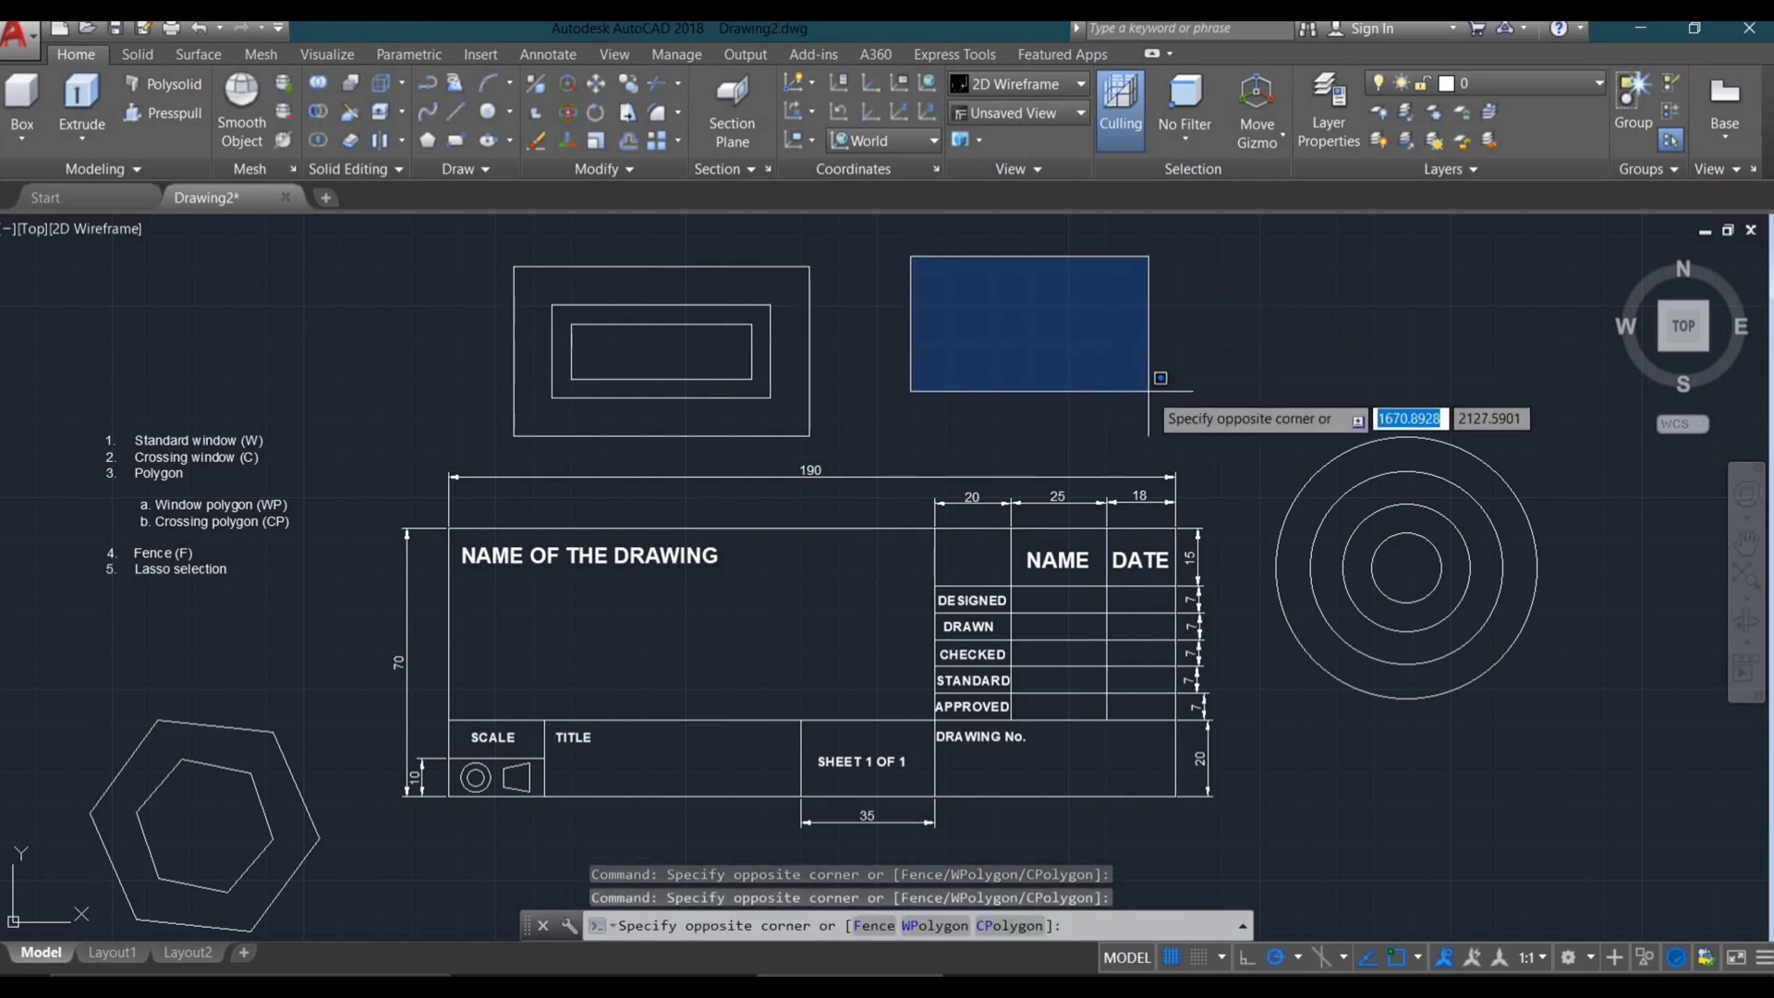
pyautogui.click(1146, 379)
pyautogui.click(899, 250)
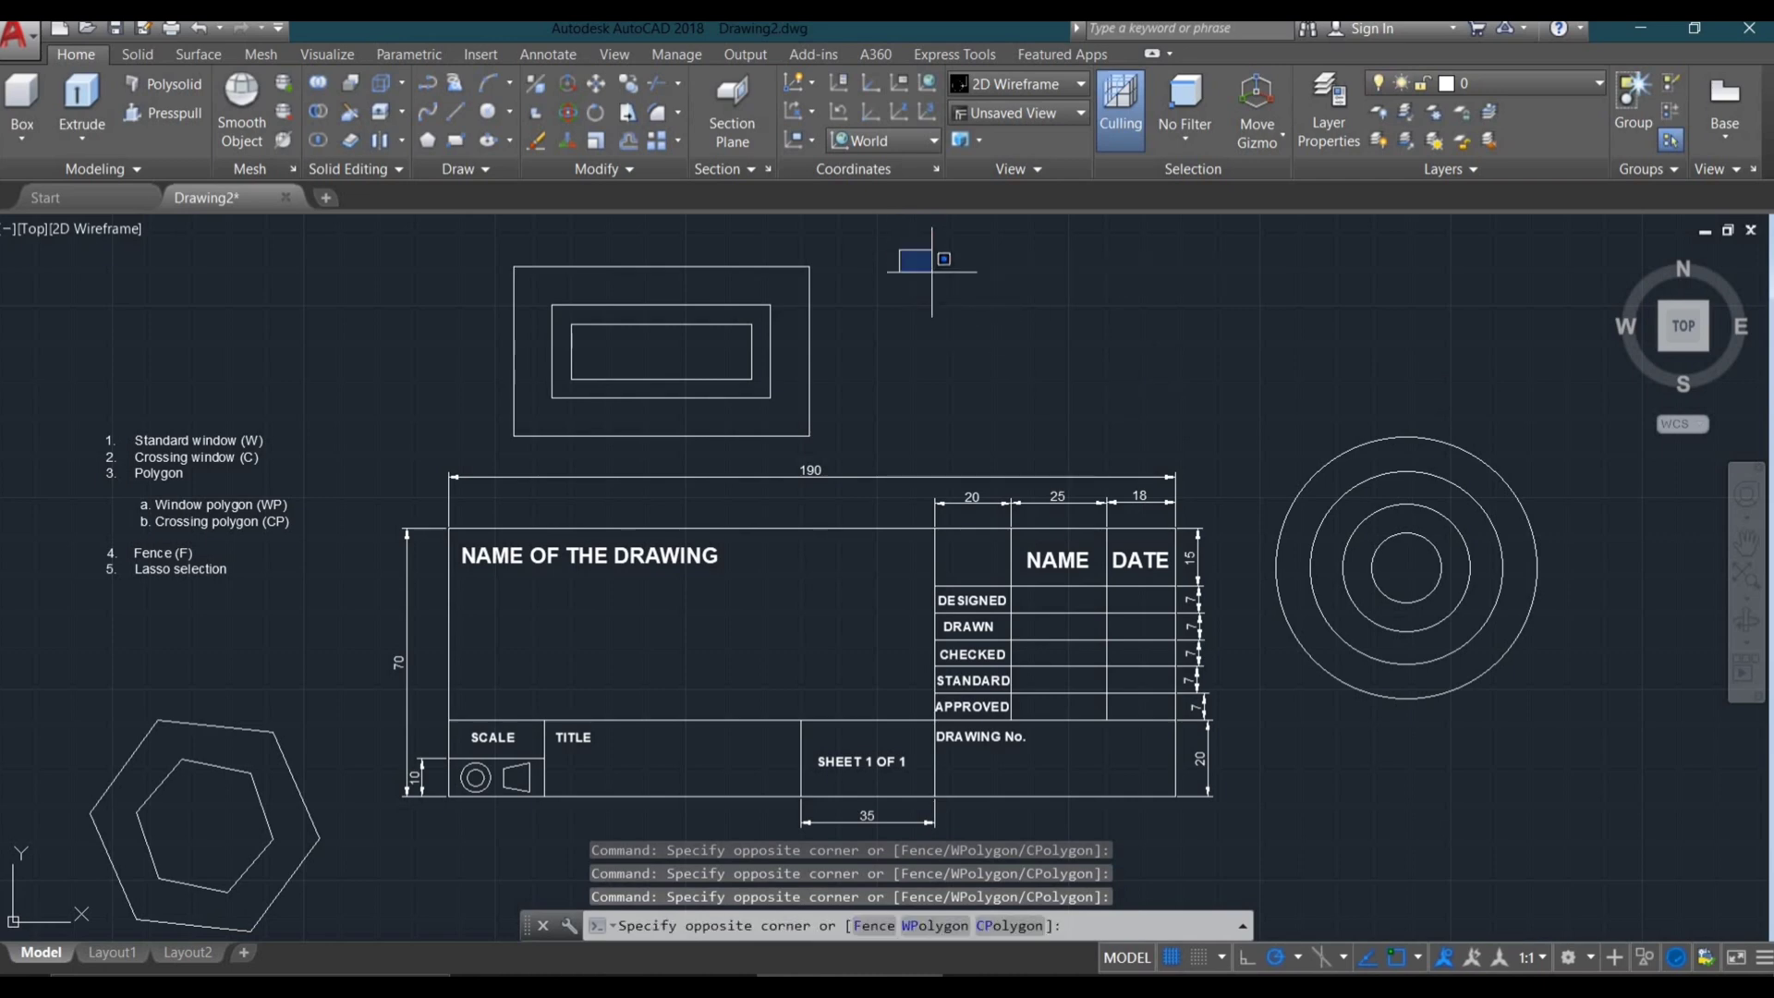
pyautogui.click(1148, 395)
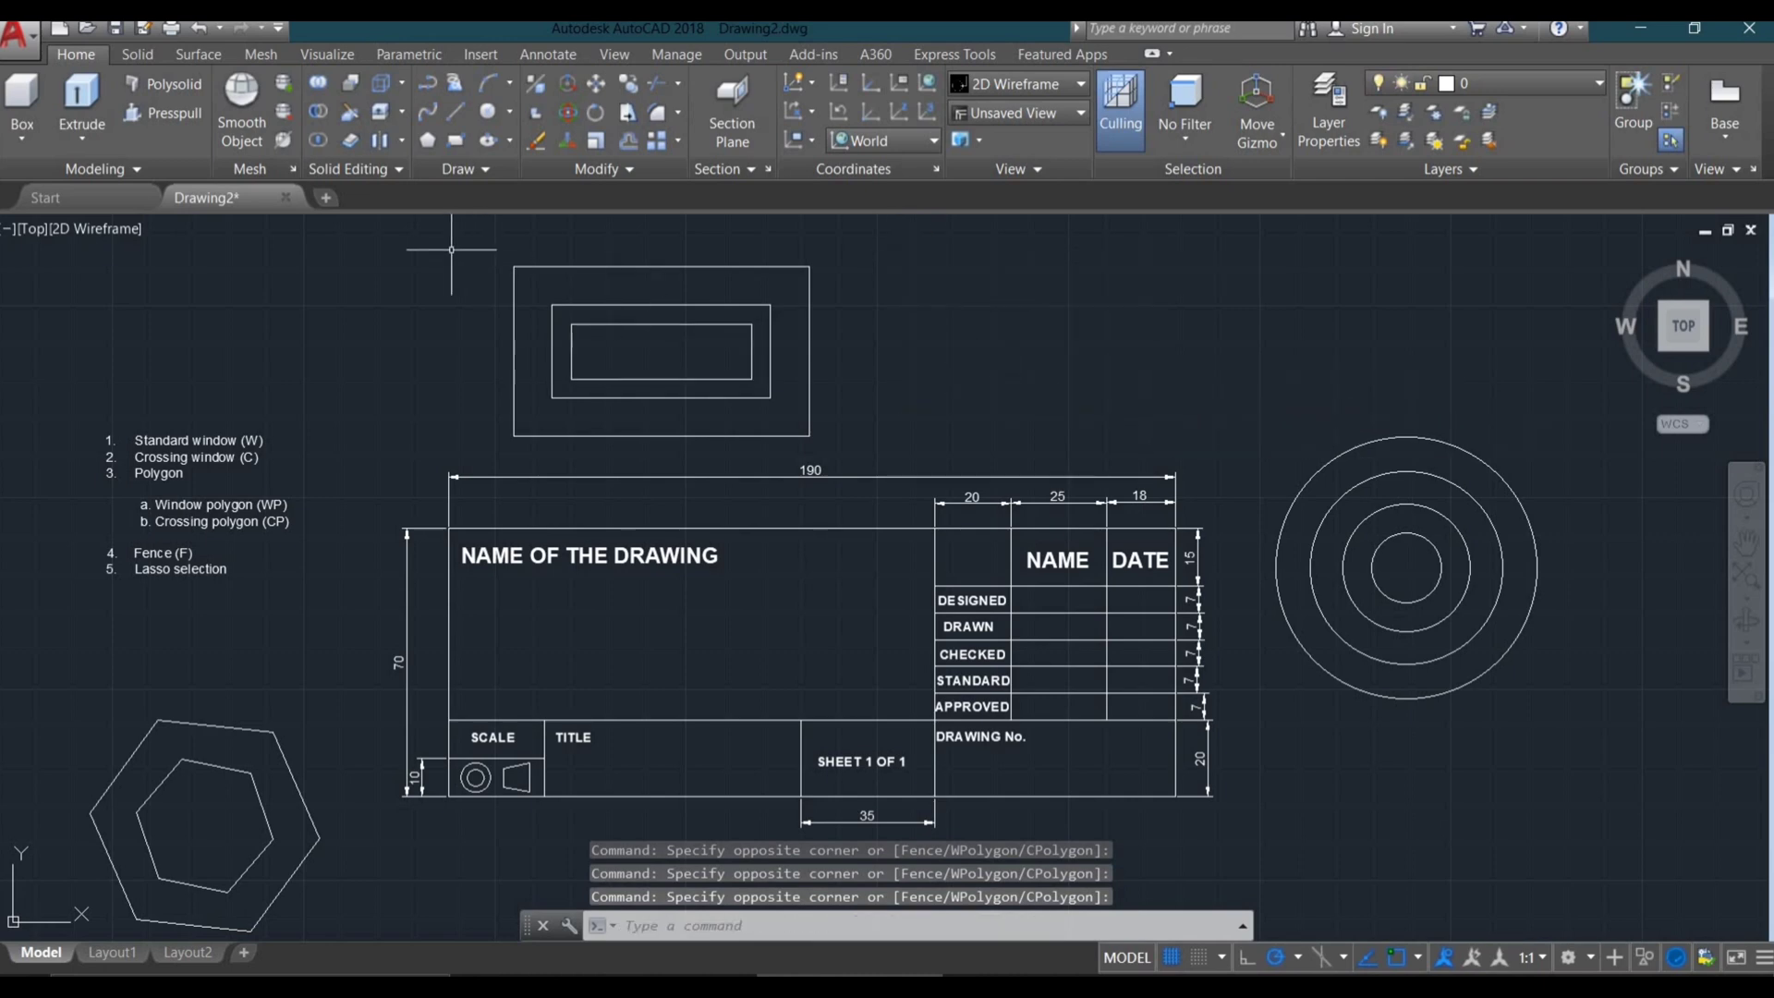
# Step: Select the outer, middle and inner nested rectangles one by one, and clear the selection
pyautogui.click(421, 244)
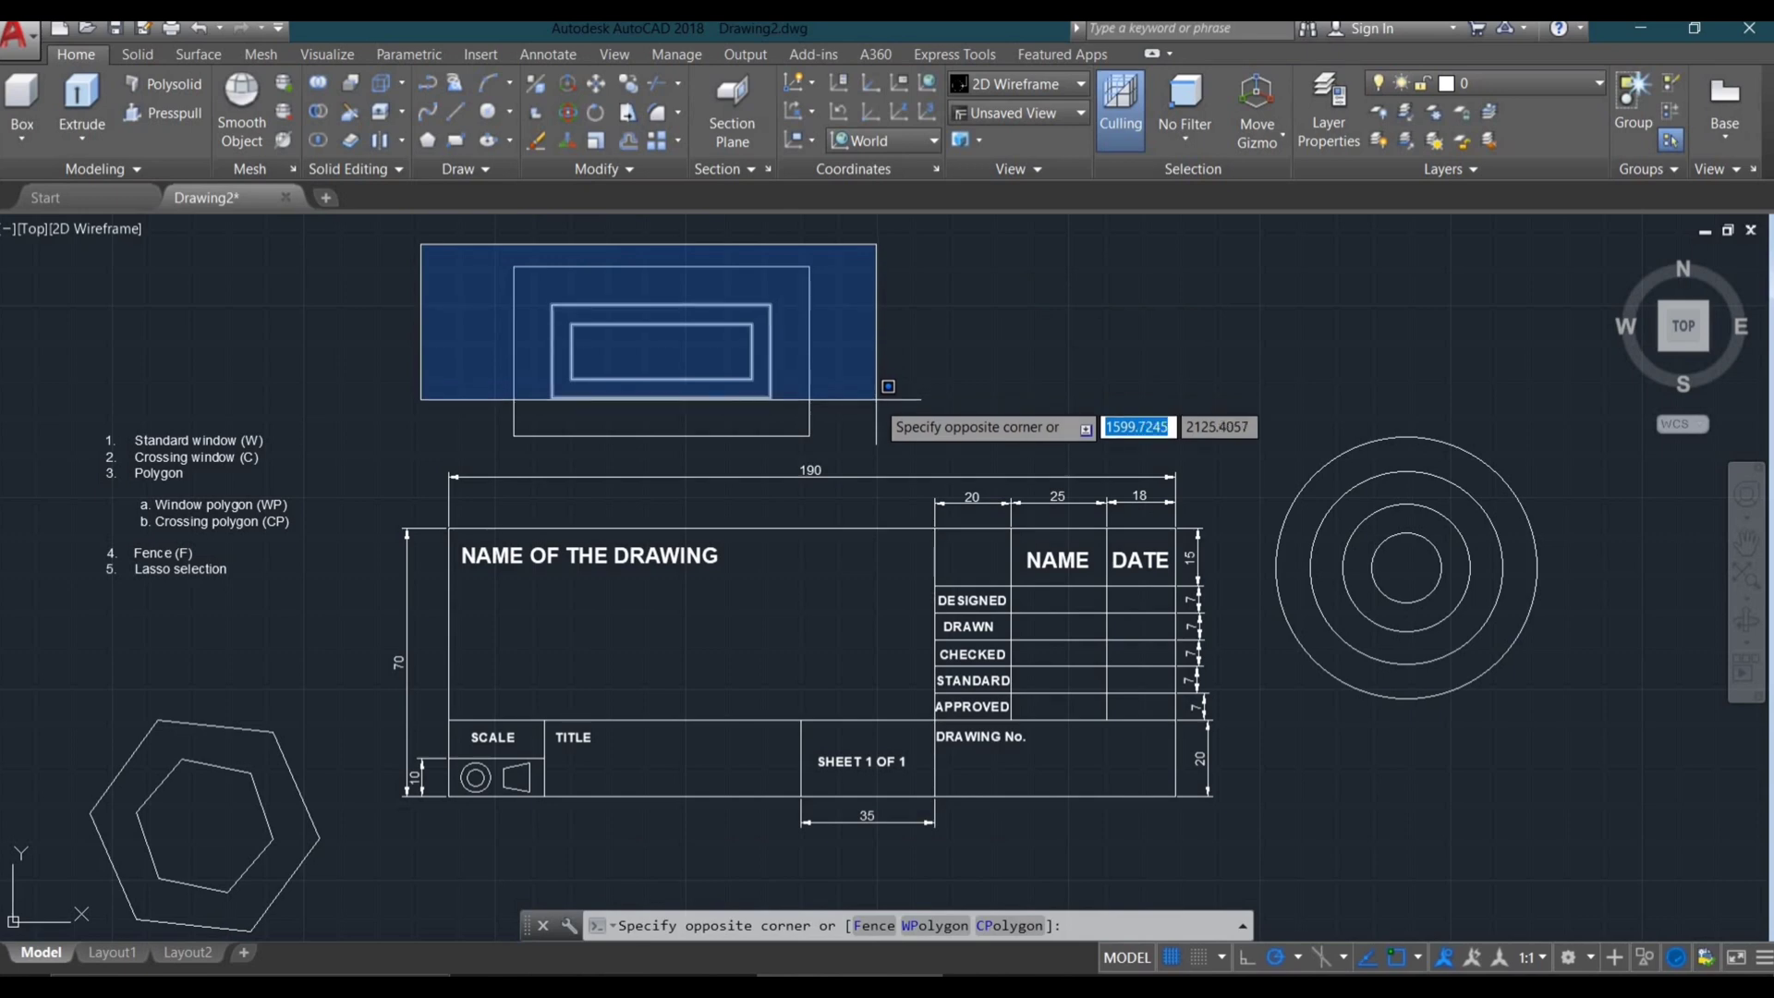
pyautogui.click(447, 255)
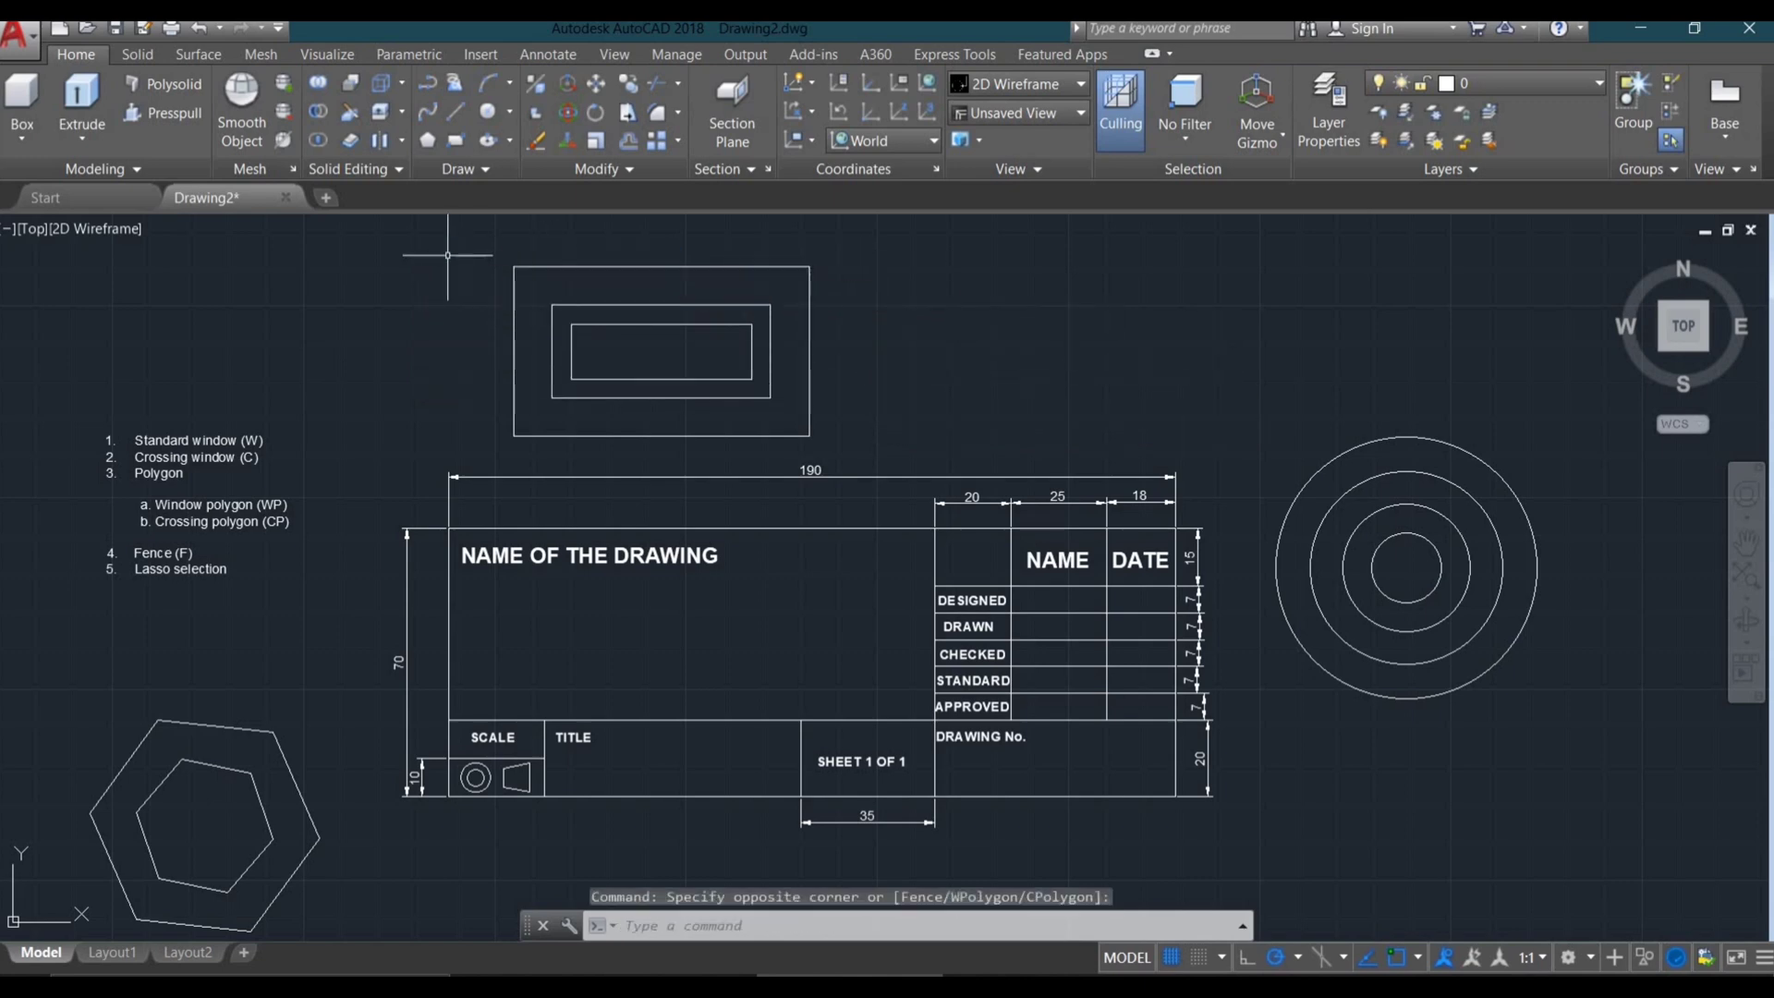
pyautogui.click(599, 267)
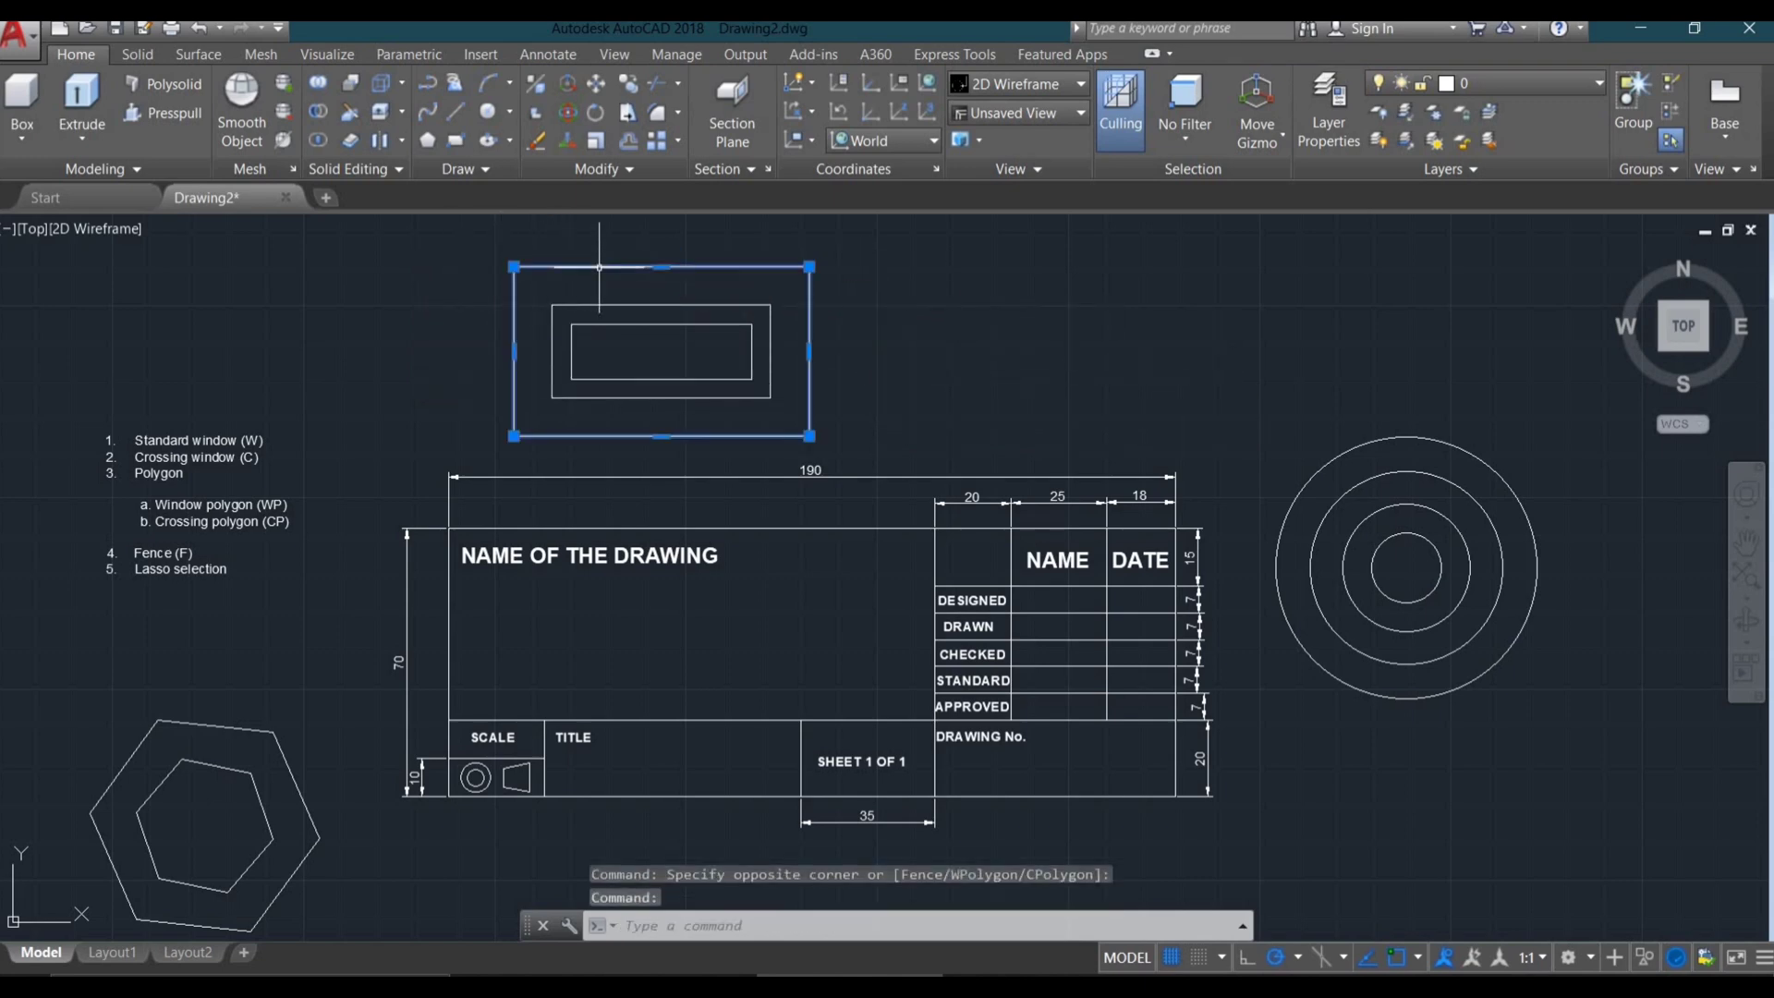
pyautogui.click(601, 305)
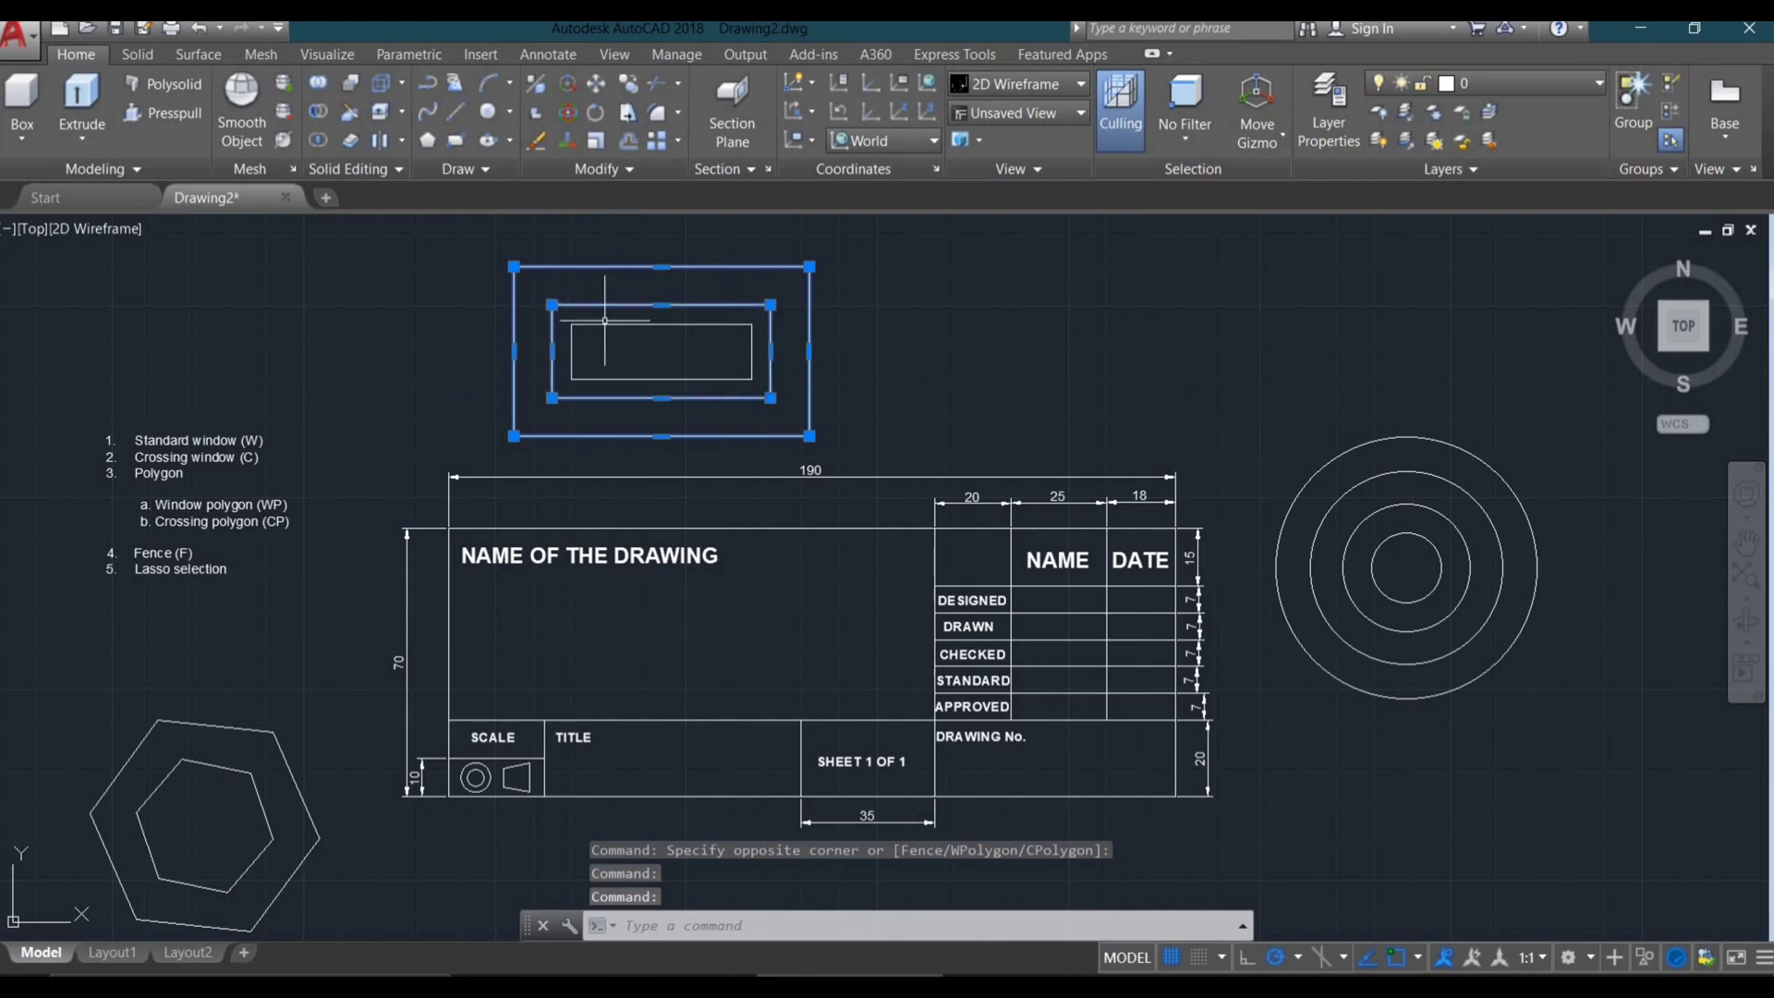
pyautogui.click(608, 323)
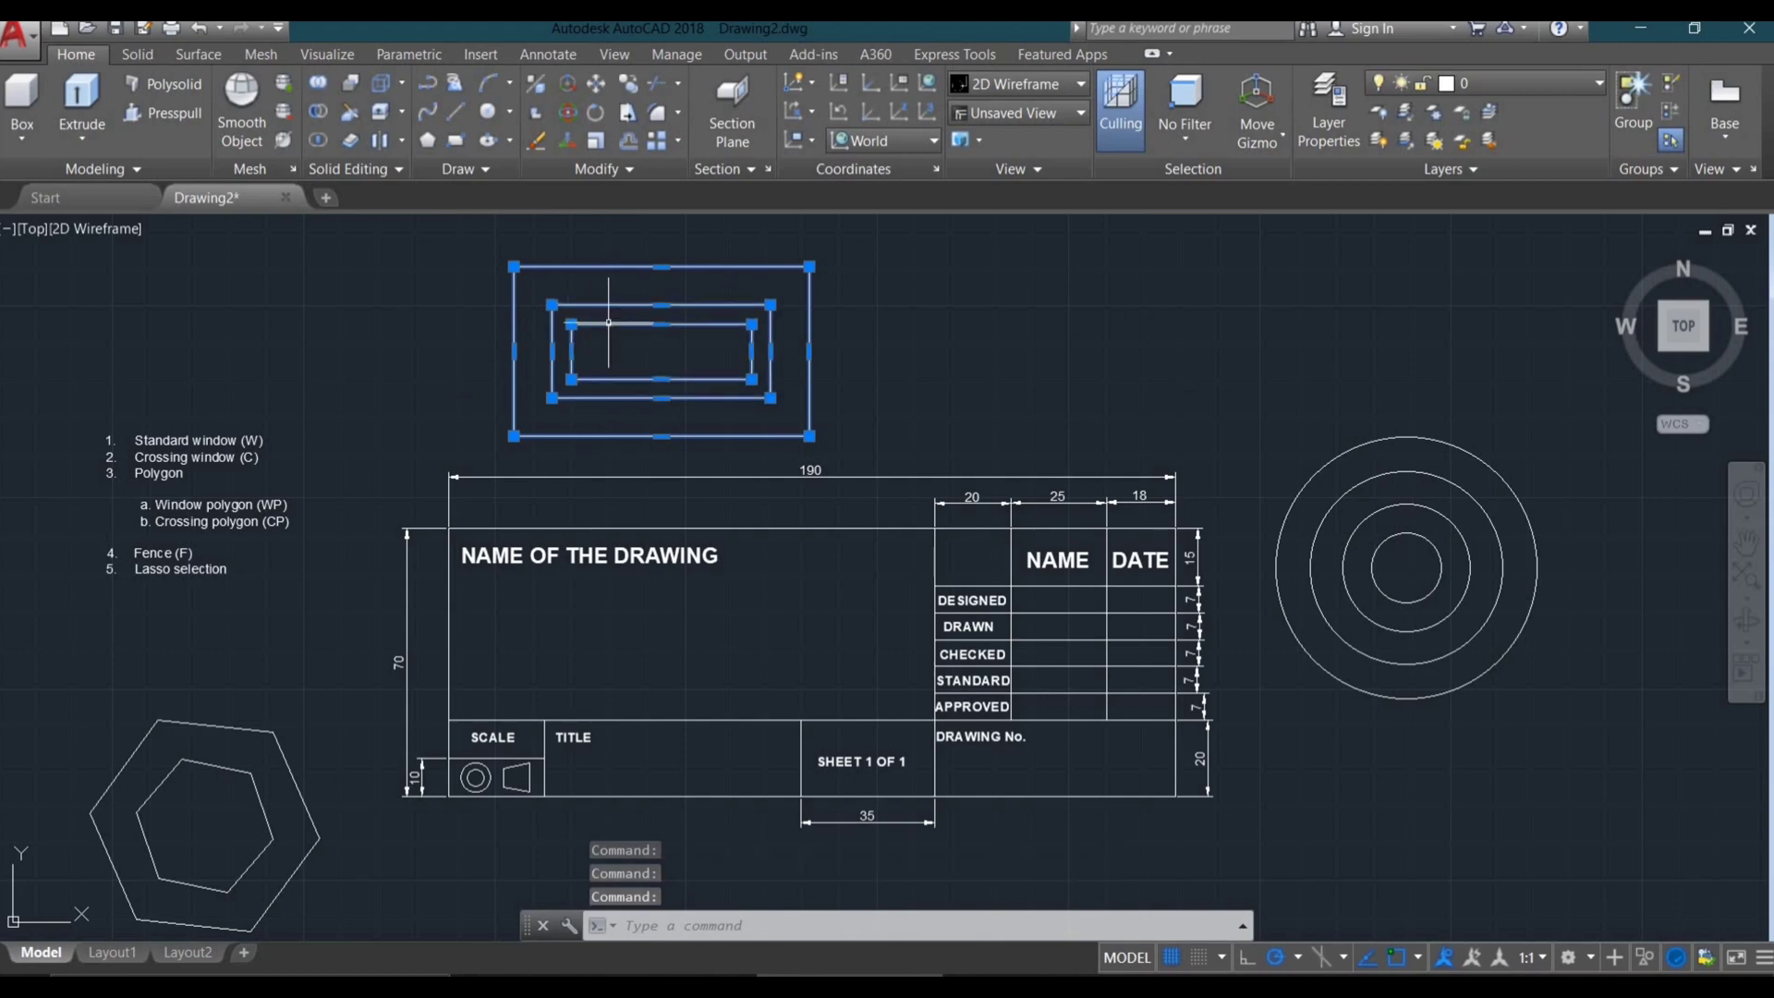
pyautogui.press('Escape')
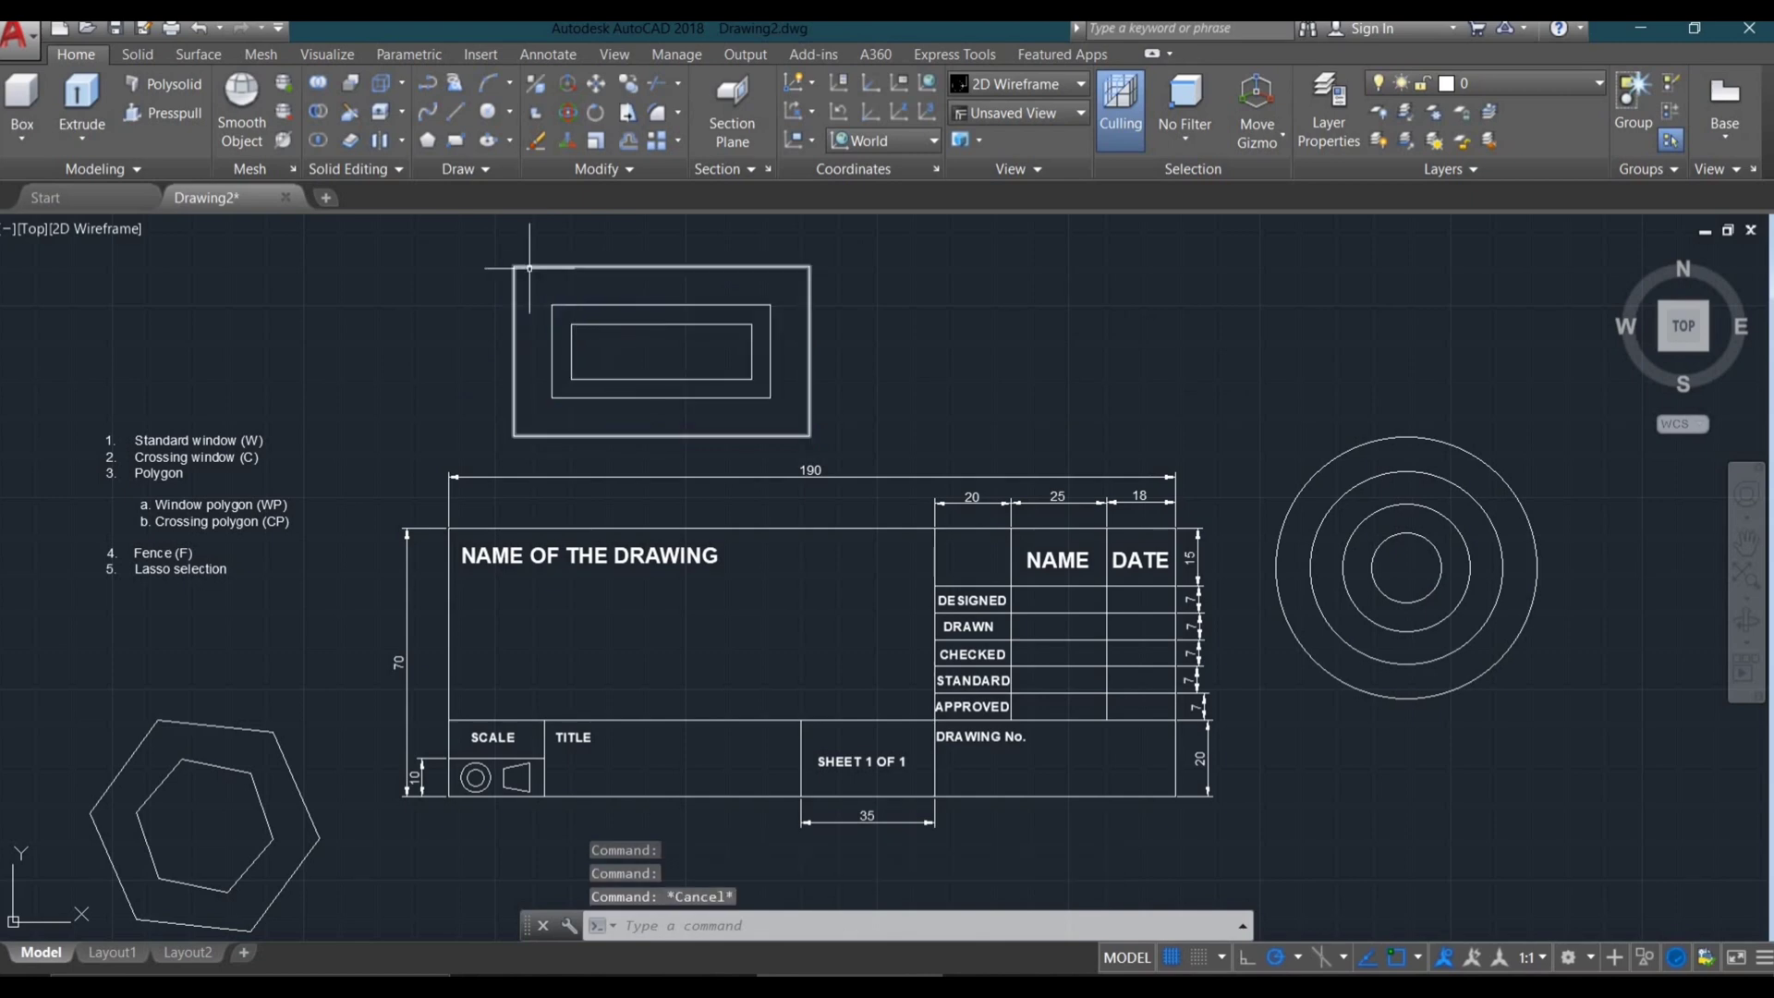
# Step: Select all three nested rectangles together with a standard window that fully encloses them, and clear the selection
pyautogui.click(412, 228)
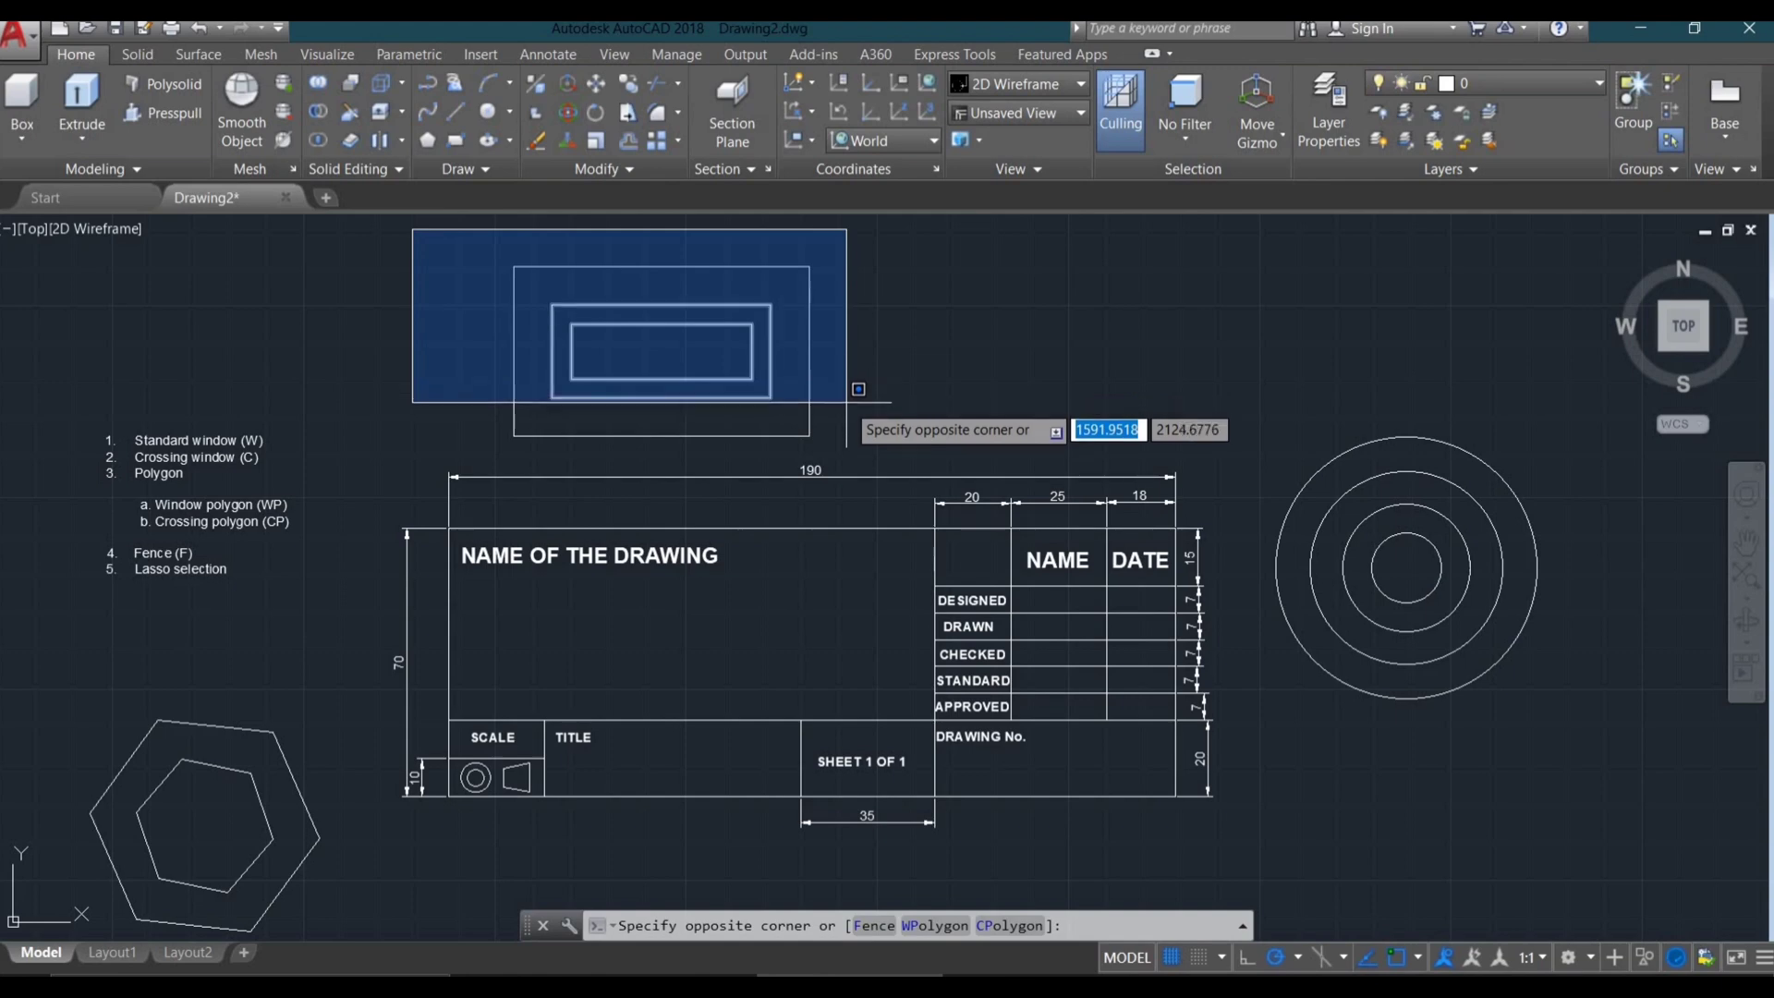
pyautogui.click(853, 449)
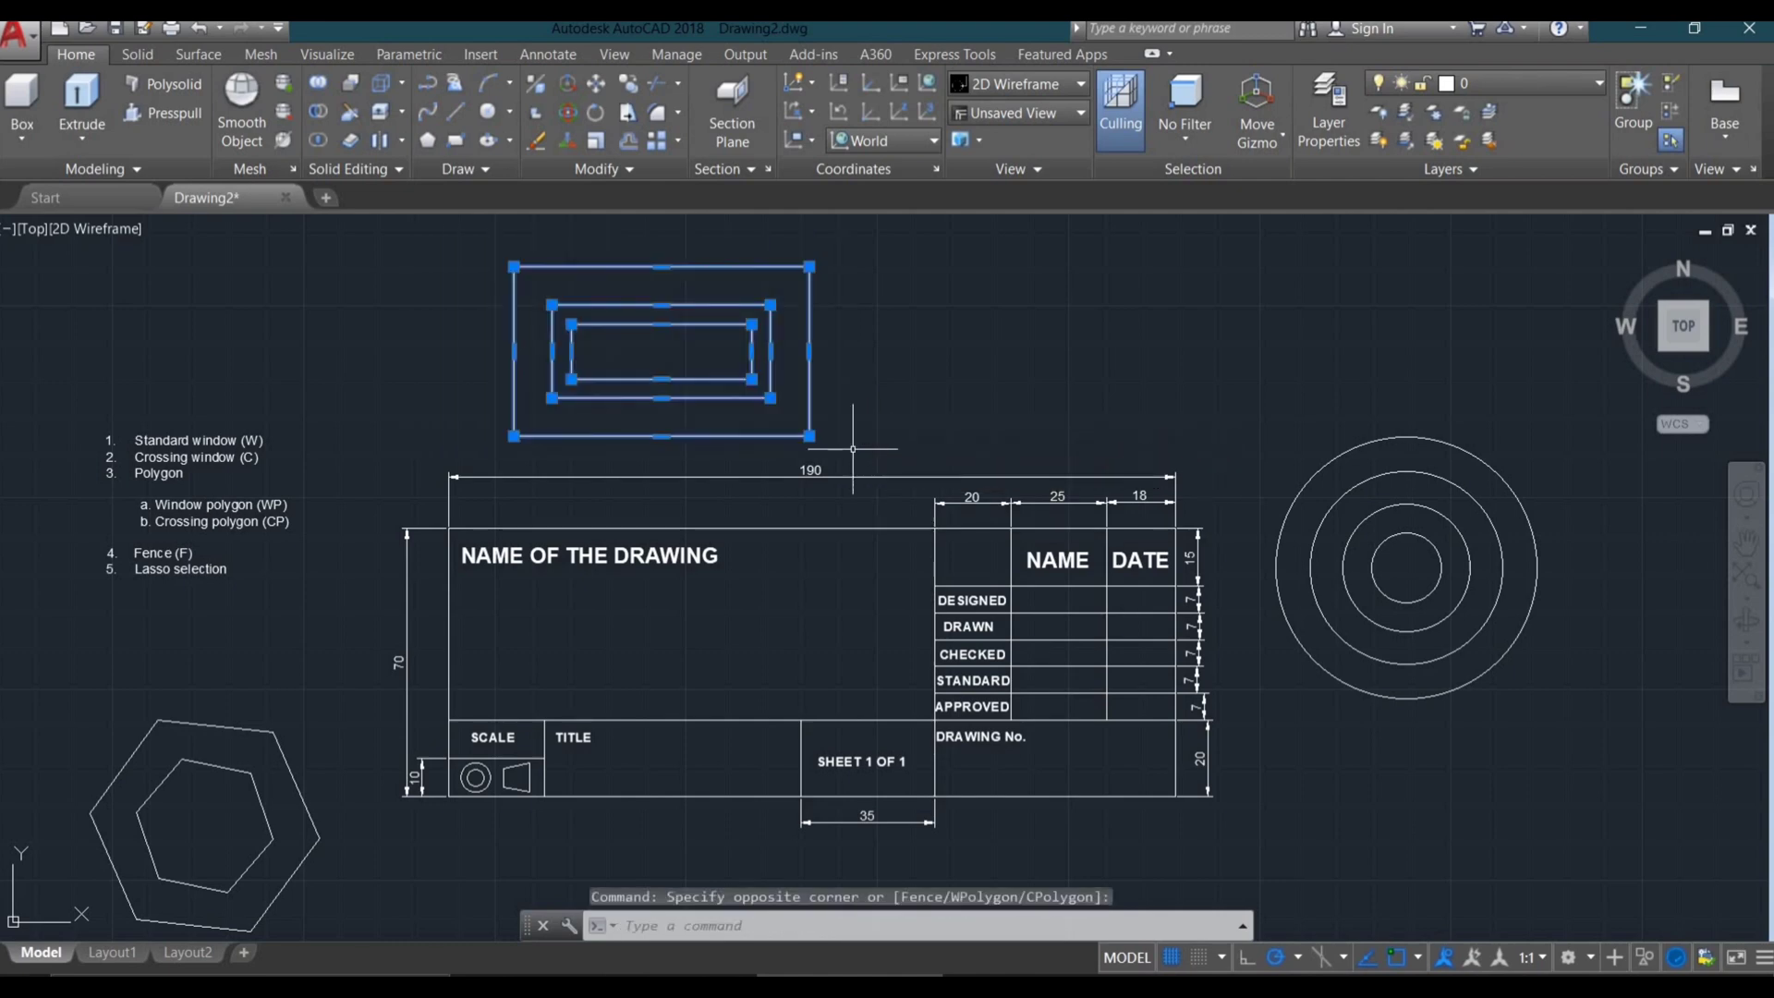
pyautogui.press('Escape')
pyautogui.press('Escape')
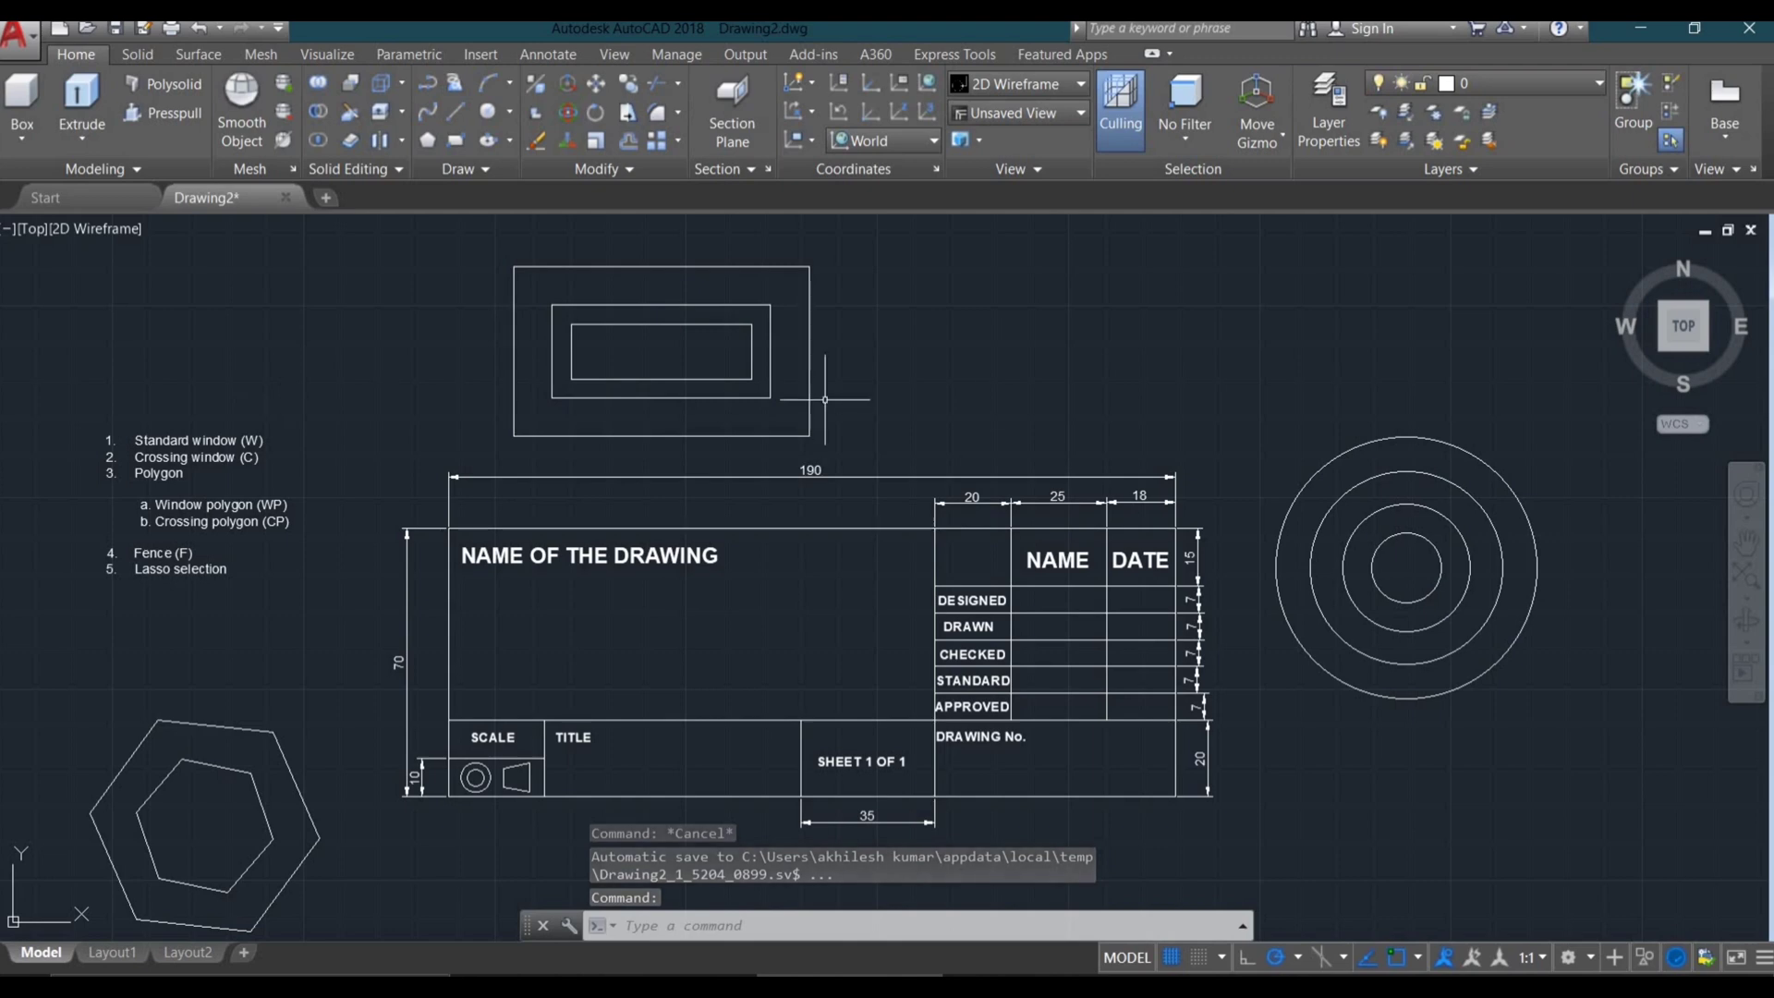
# Step: Select all the concentric circles with a standard window that fully encloses them, and clear the selection
pyautogui.click(1203, 327)
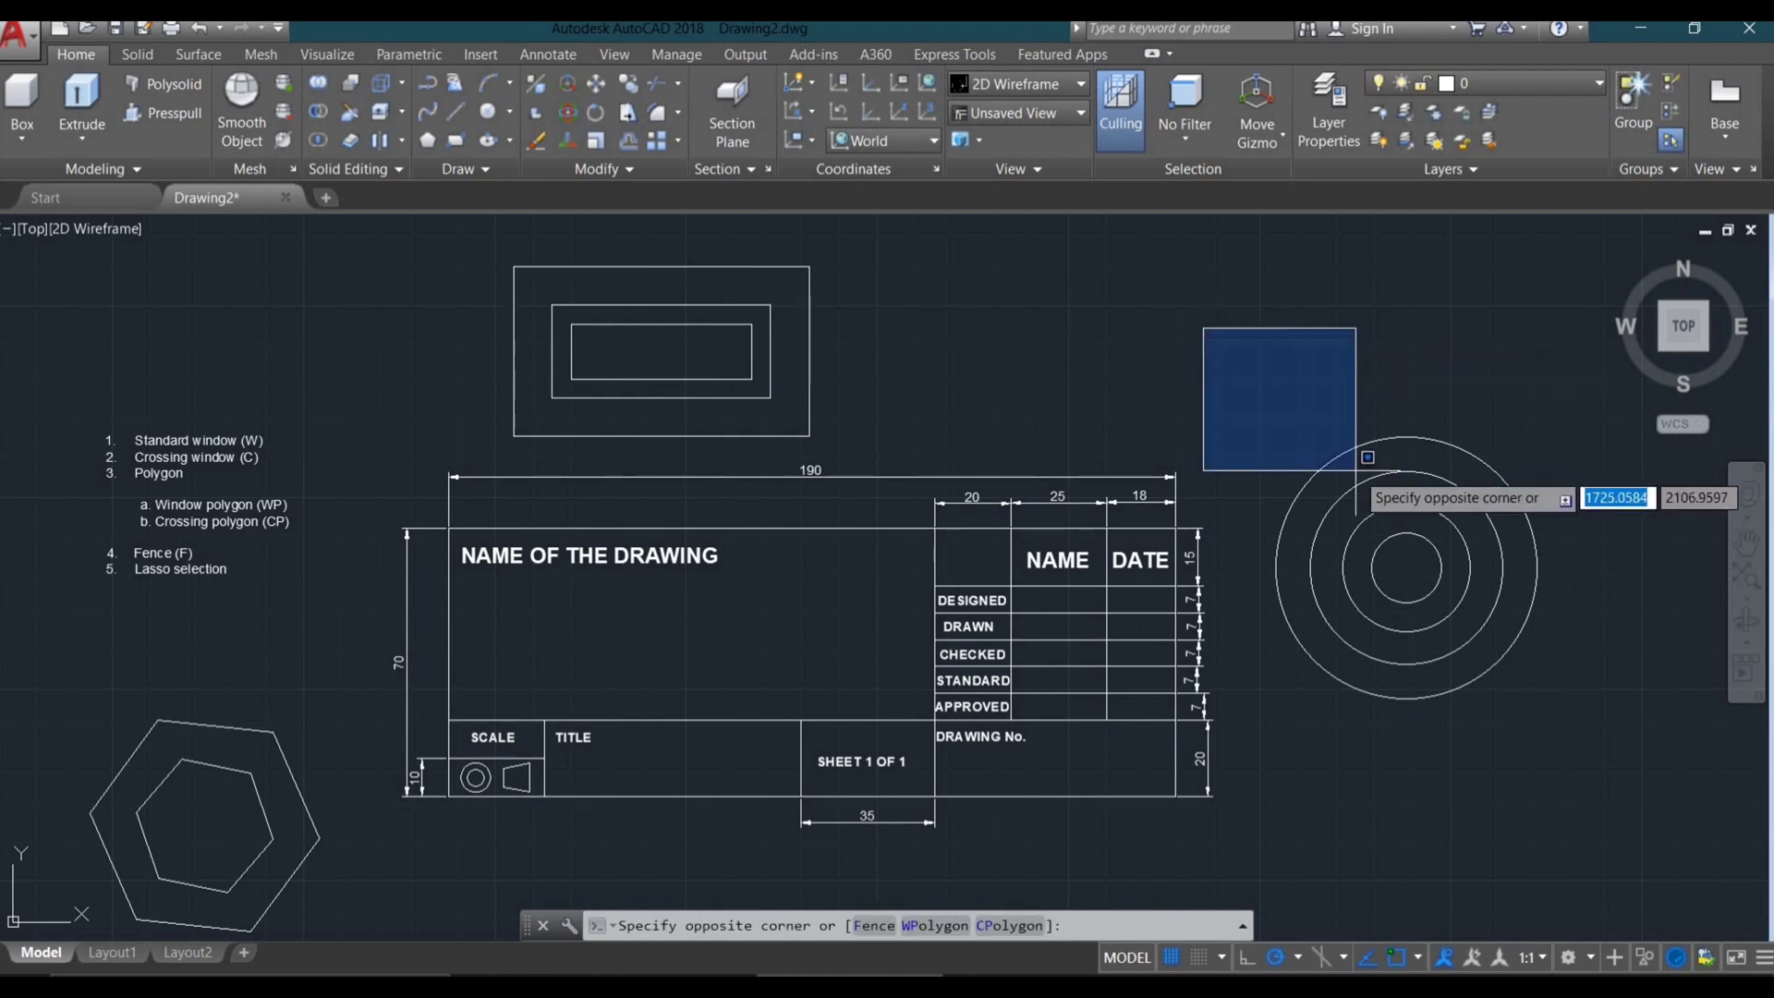
pyautogui.click(1582, 780)
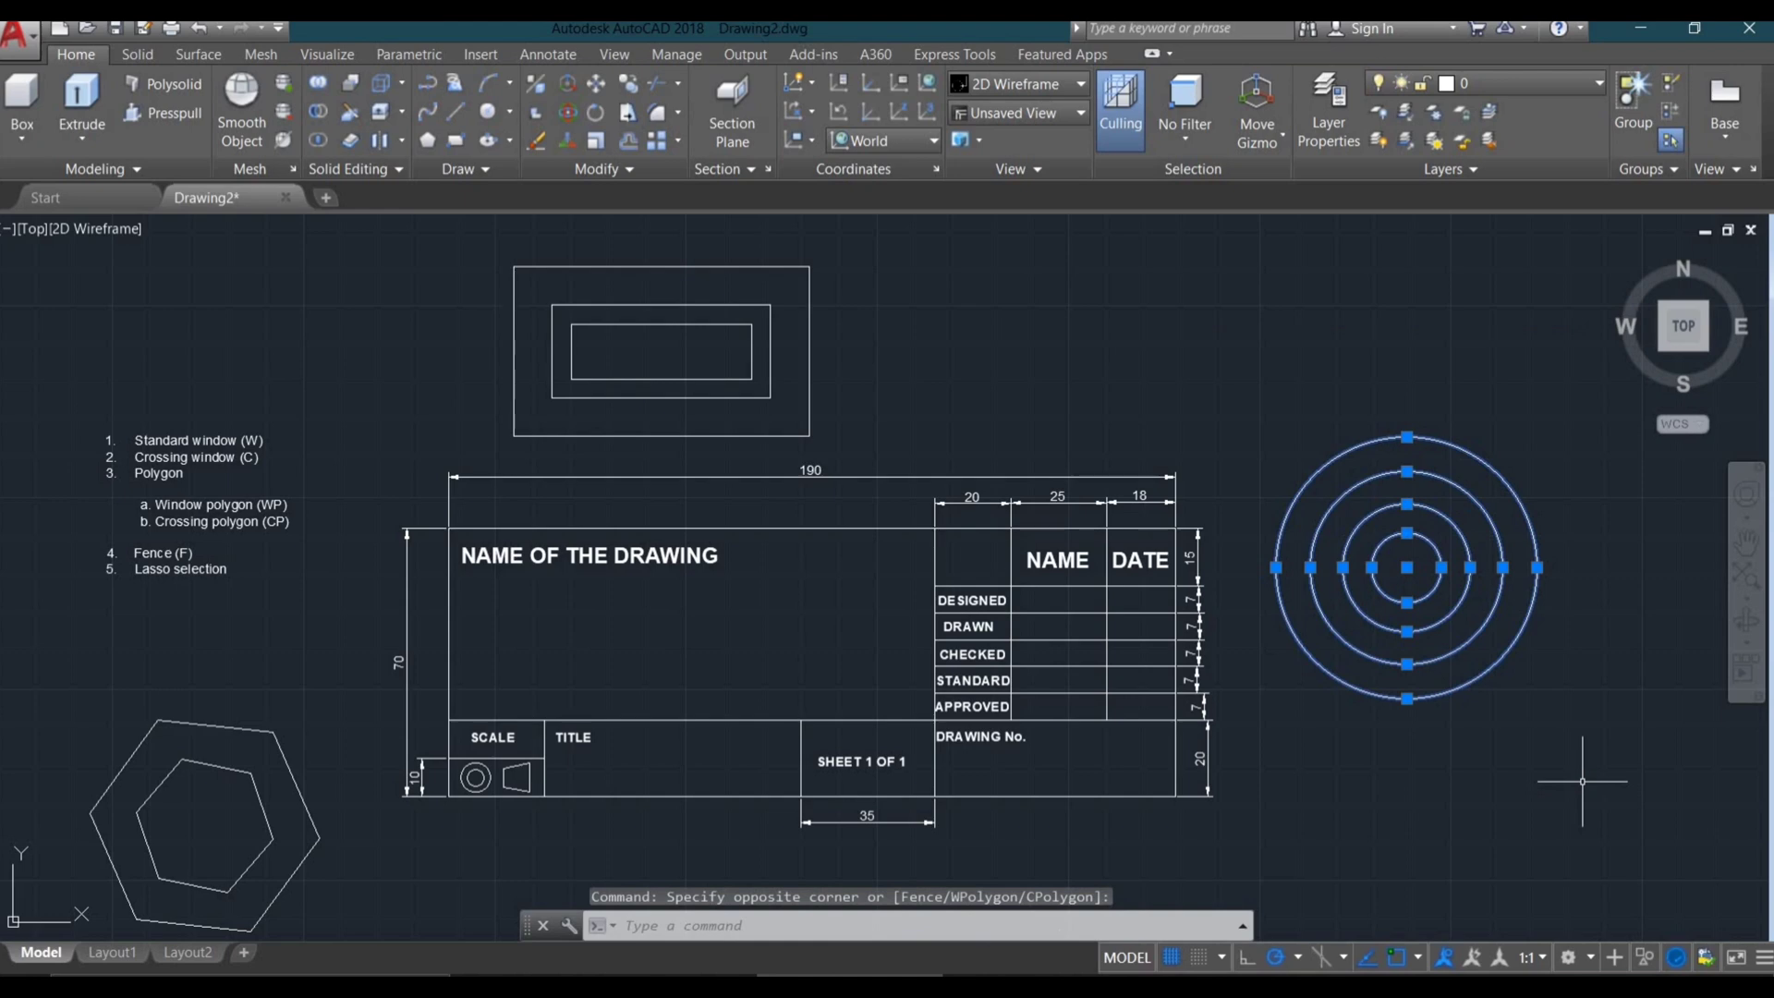
pyautogui.press('Escape')
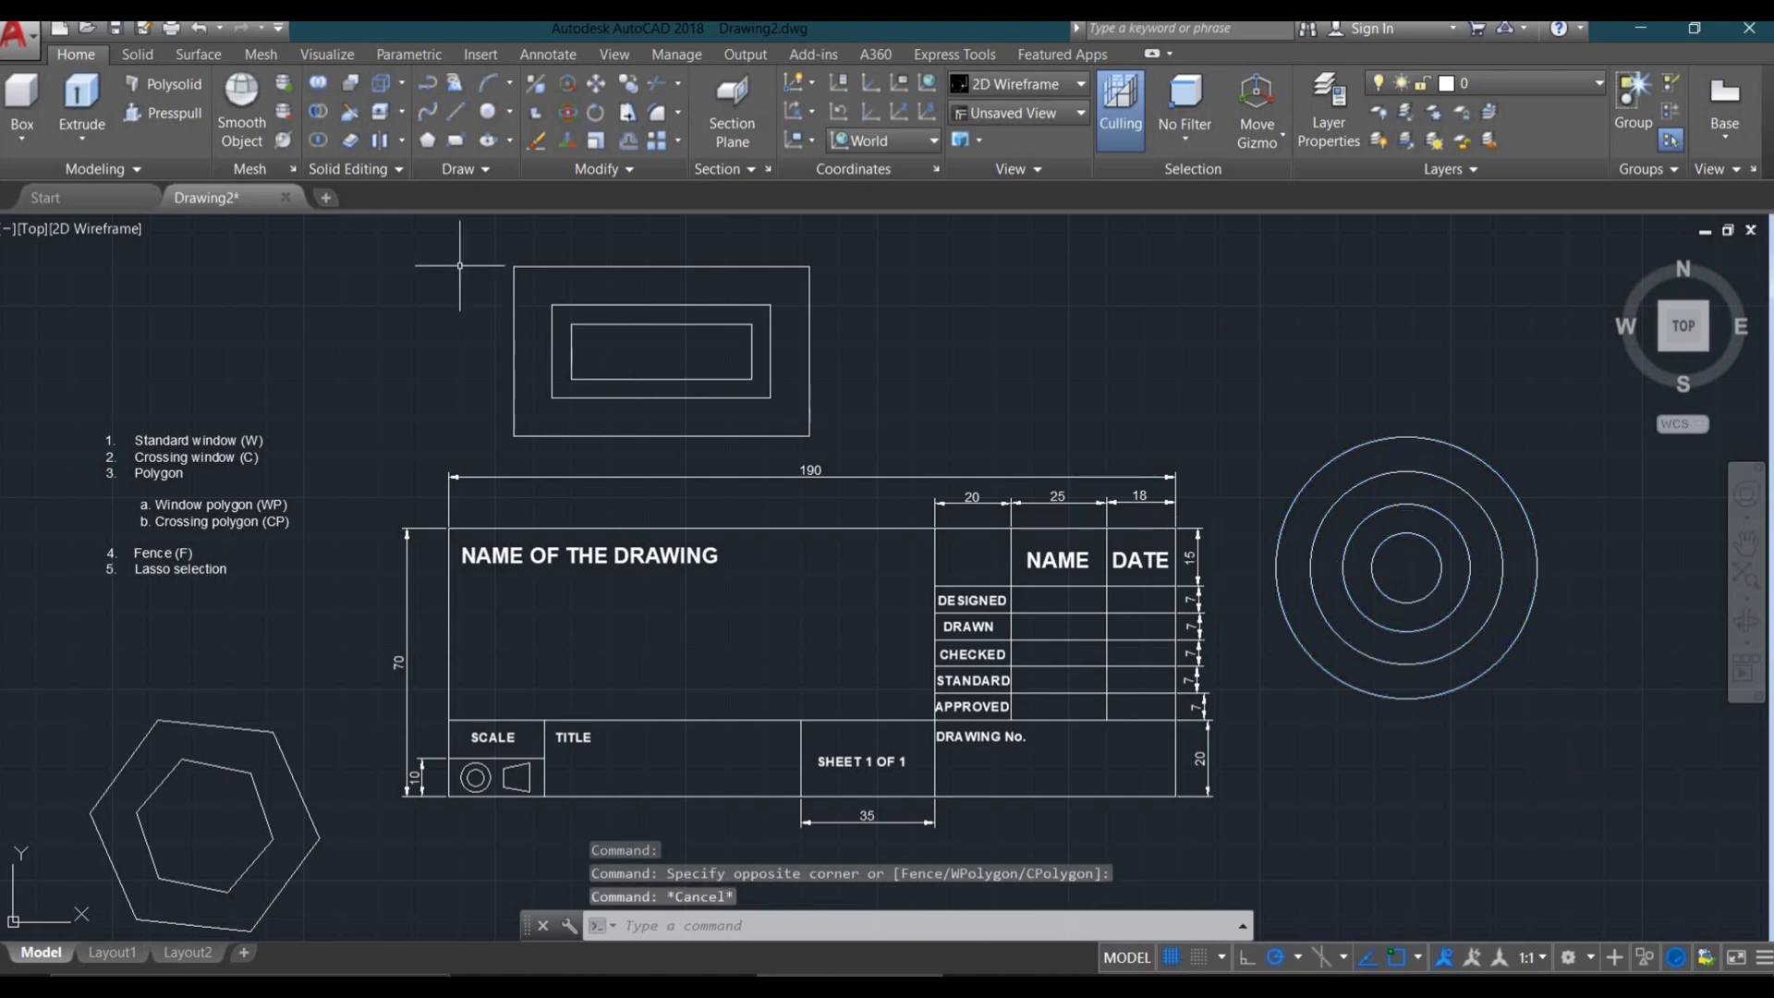
# Step: Draw two left-to-right standard selection windows in the empty area above the title block
pyautogui.click(958, 248)
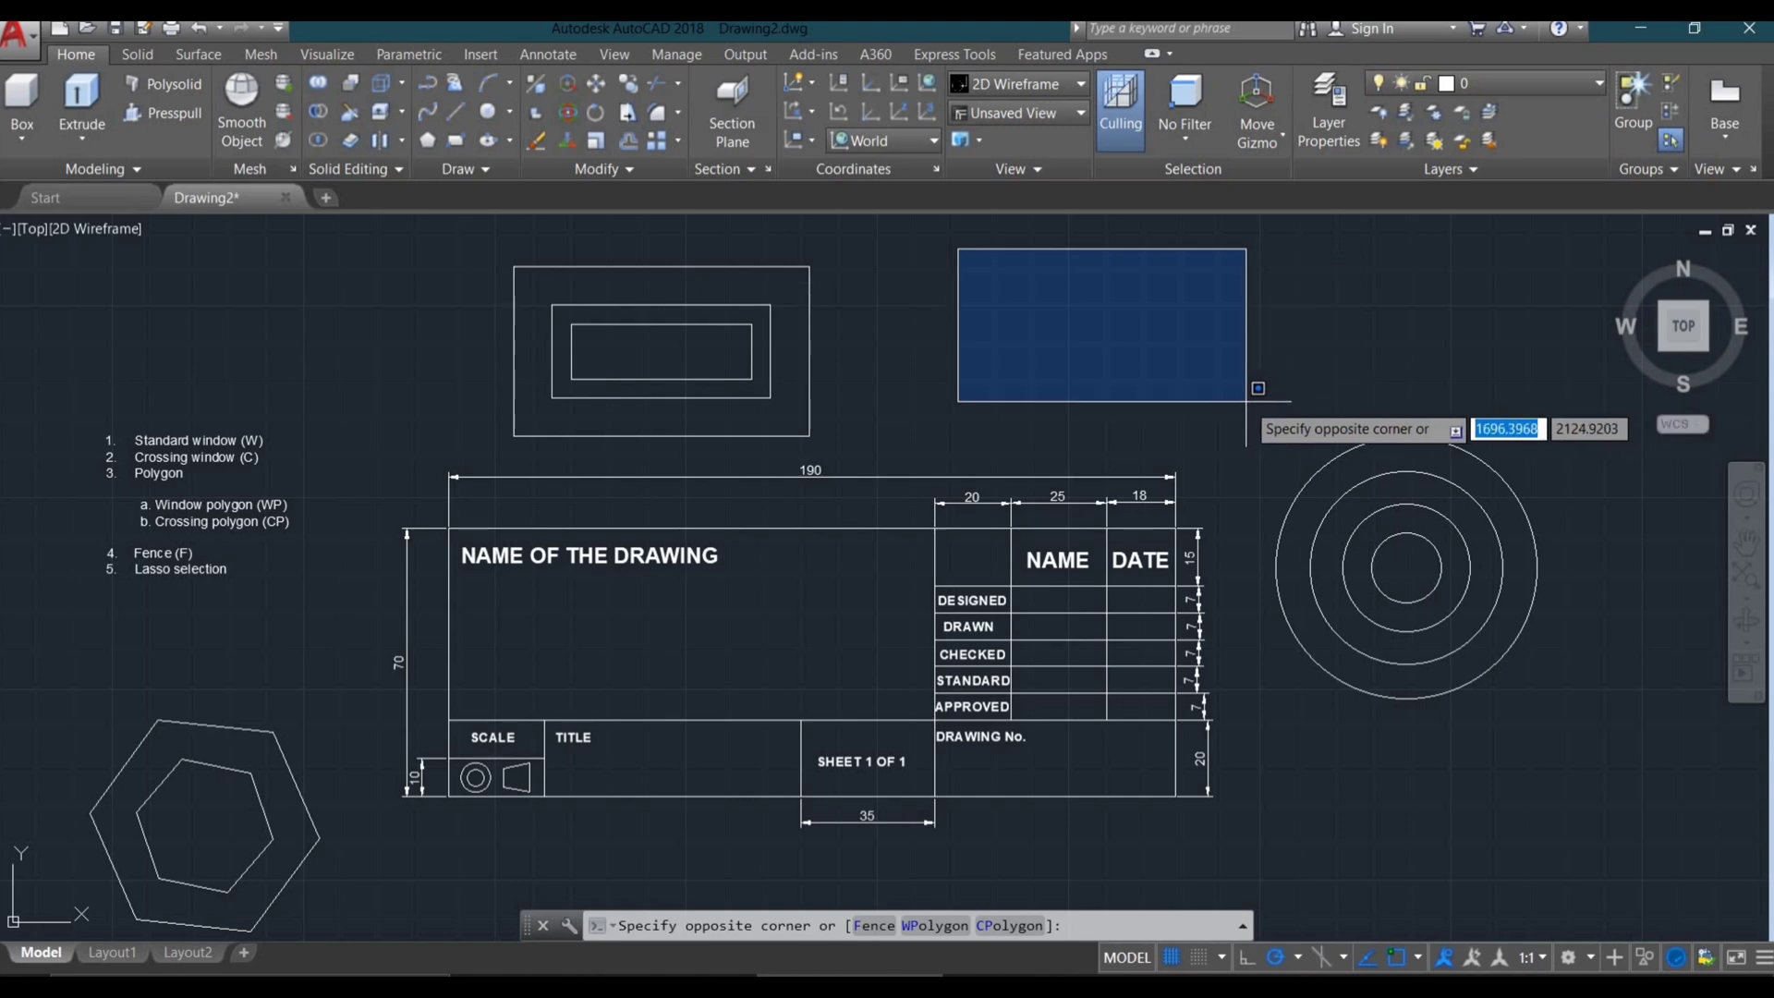
pyautogui.click(1291, 423)
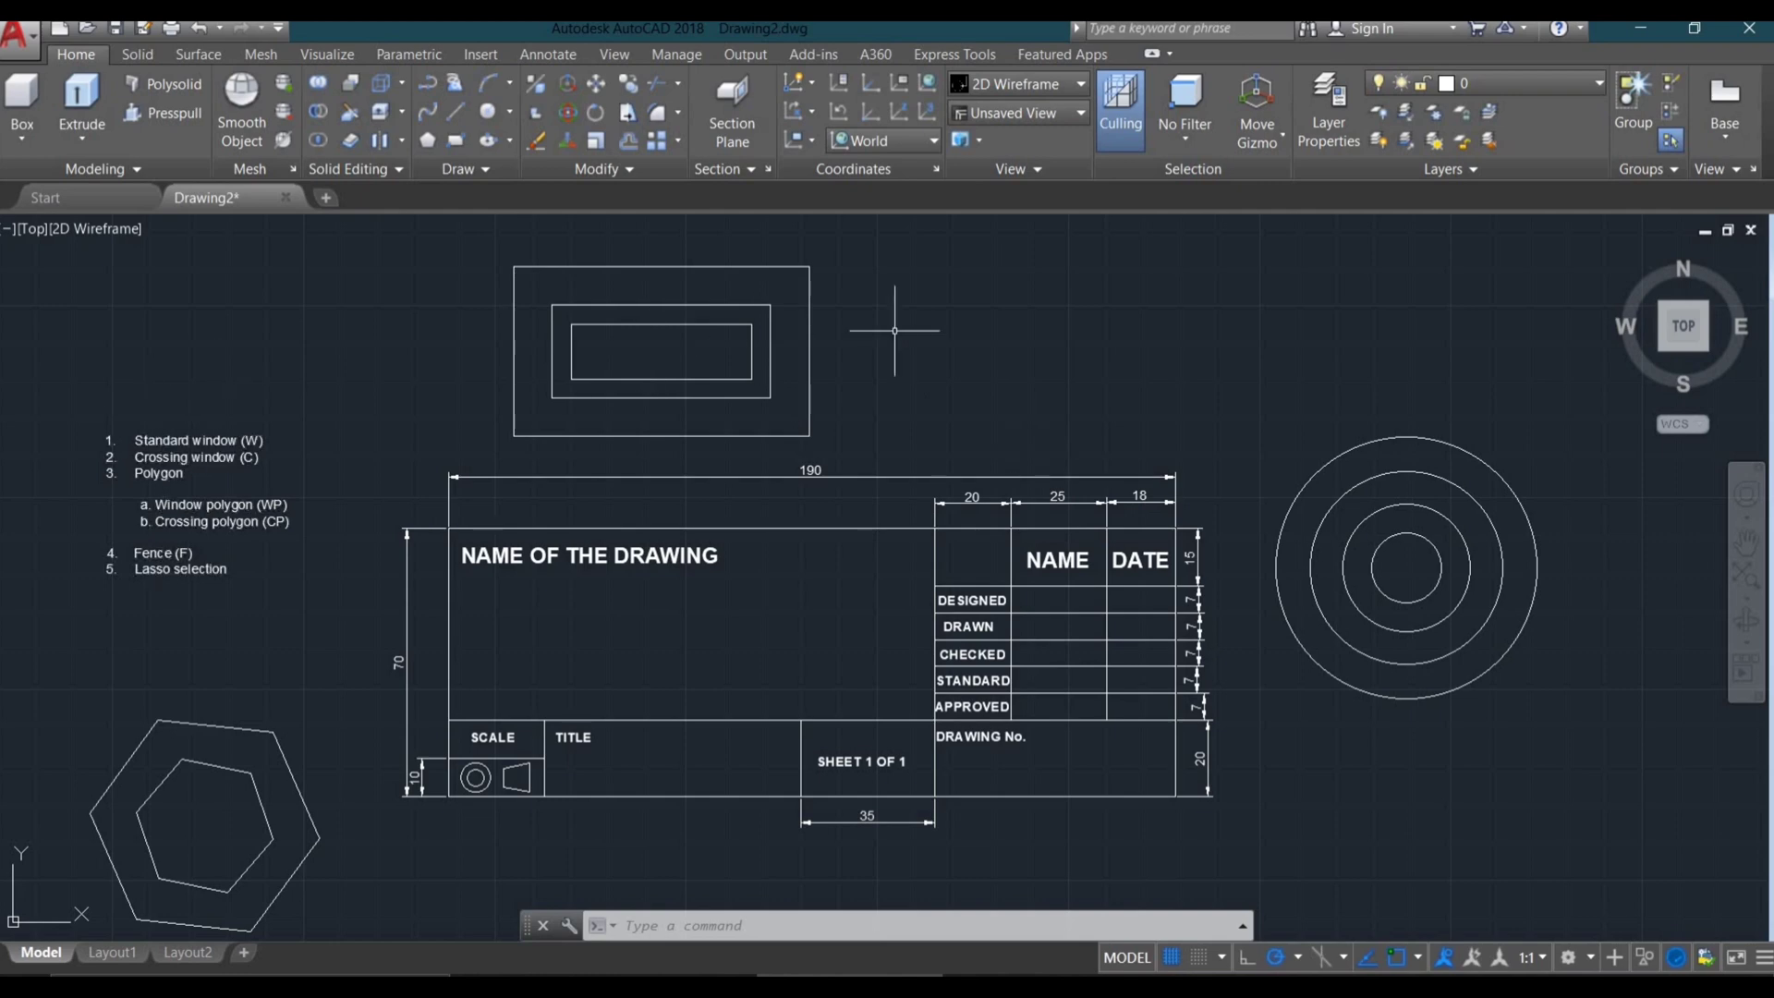
pyautogui.click(1003, 266)
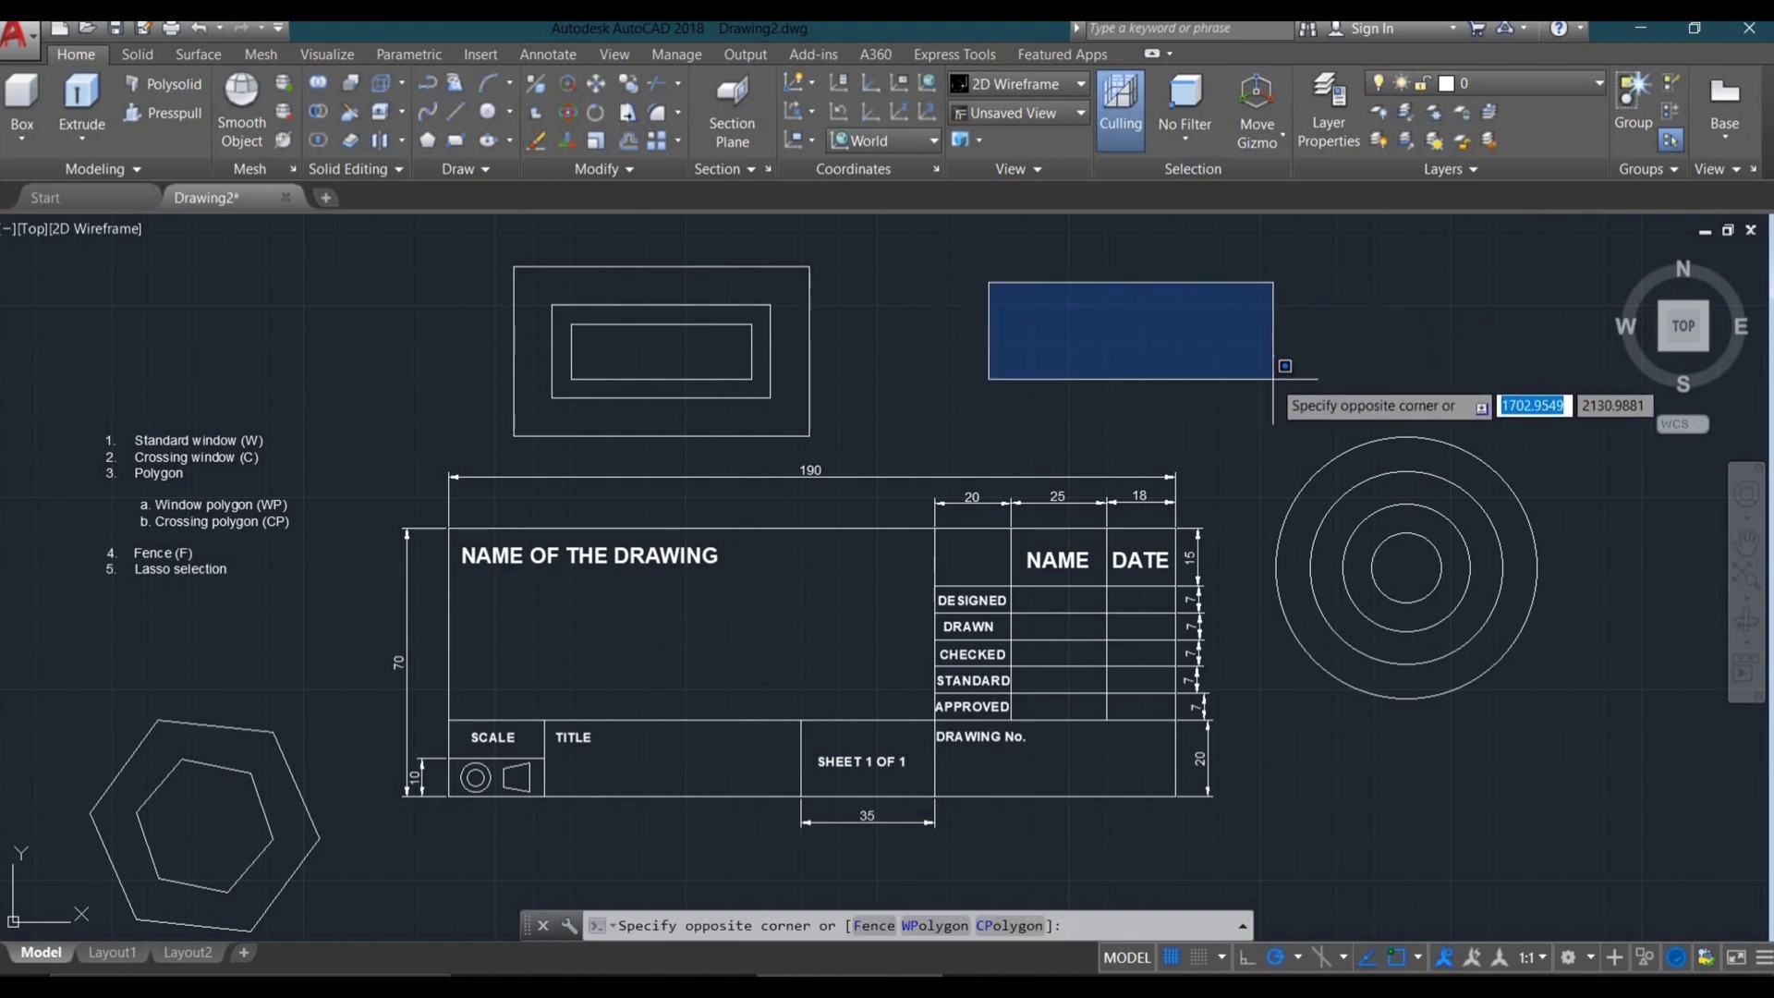
pyautogui.click(1297, 398)
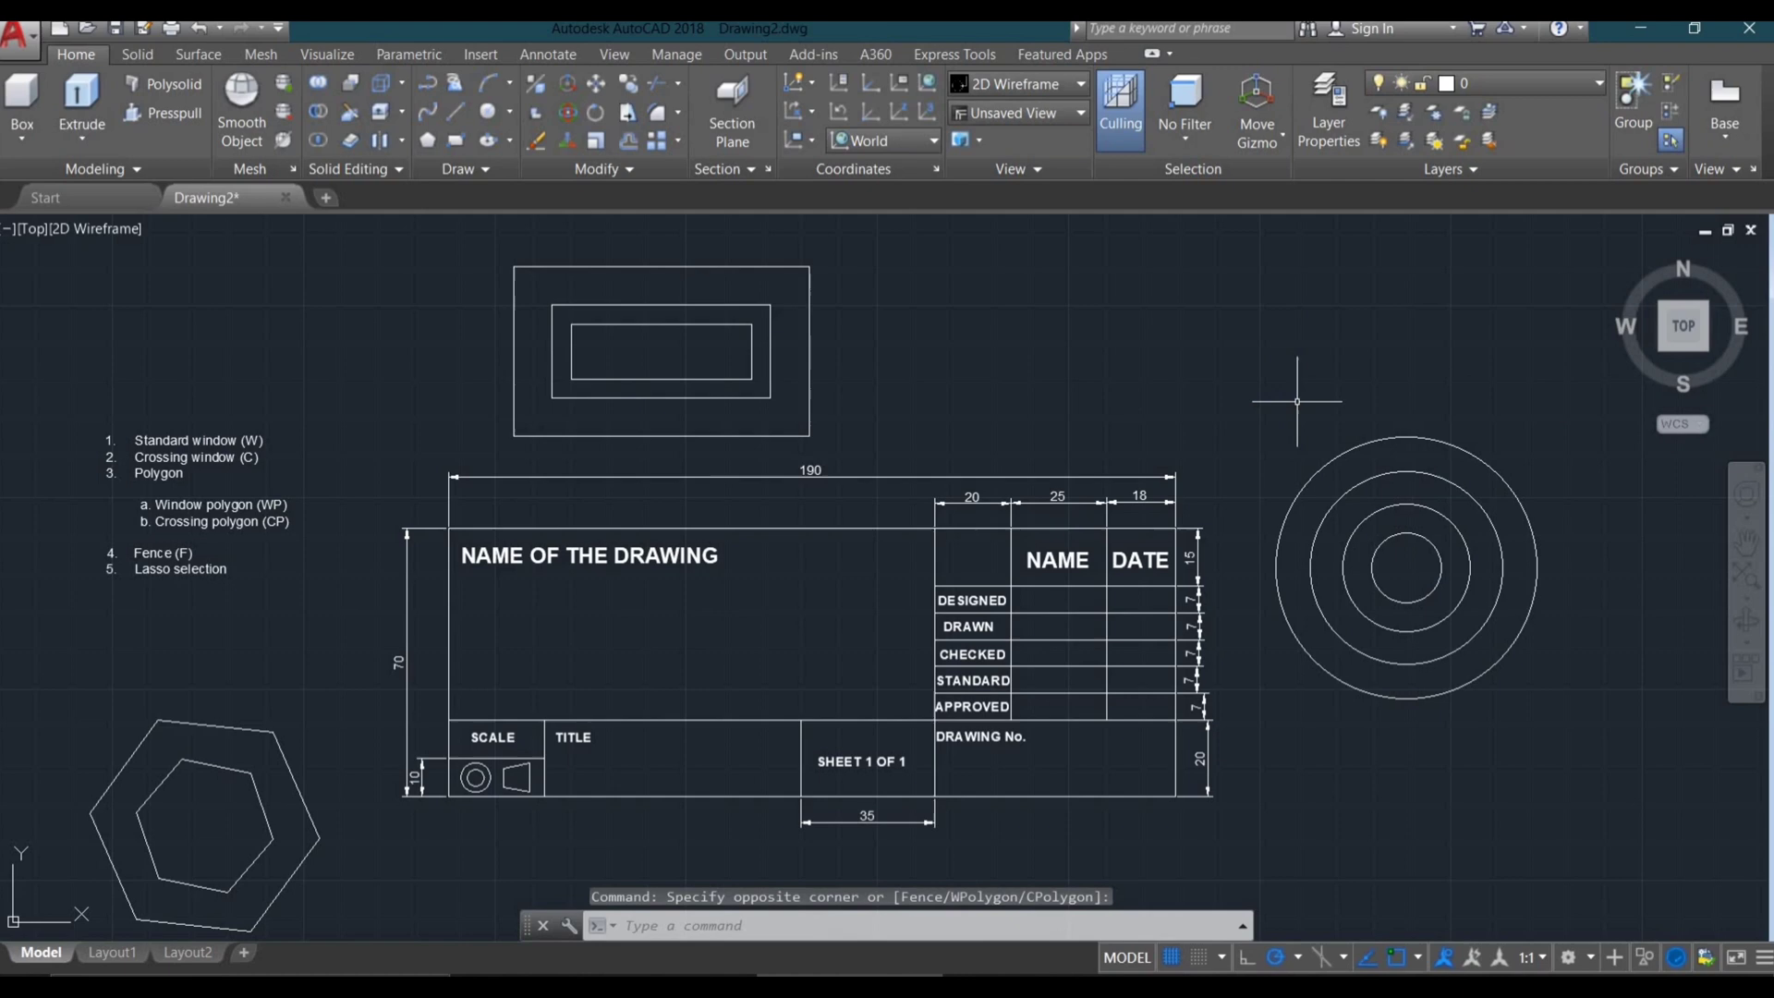
# Step: Draw three crossing selection windows from upper right to lower left in the empty area above the title block
pyautogui.click(1381, 258)
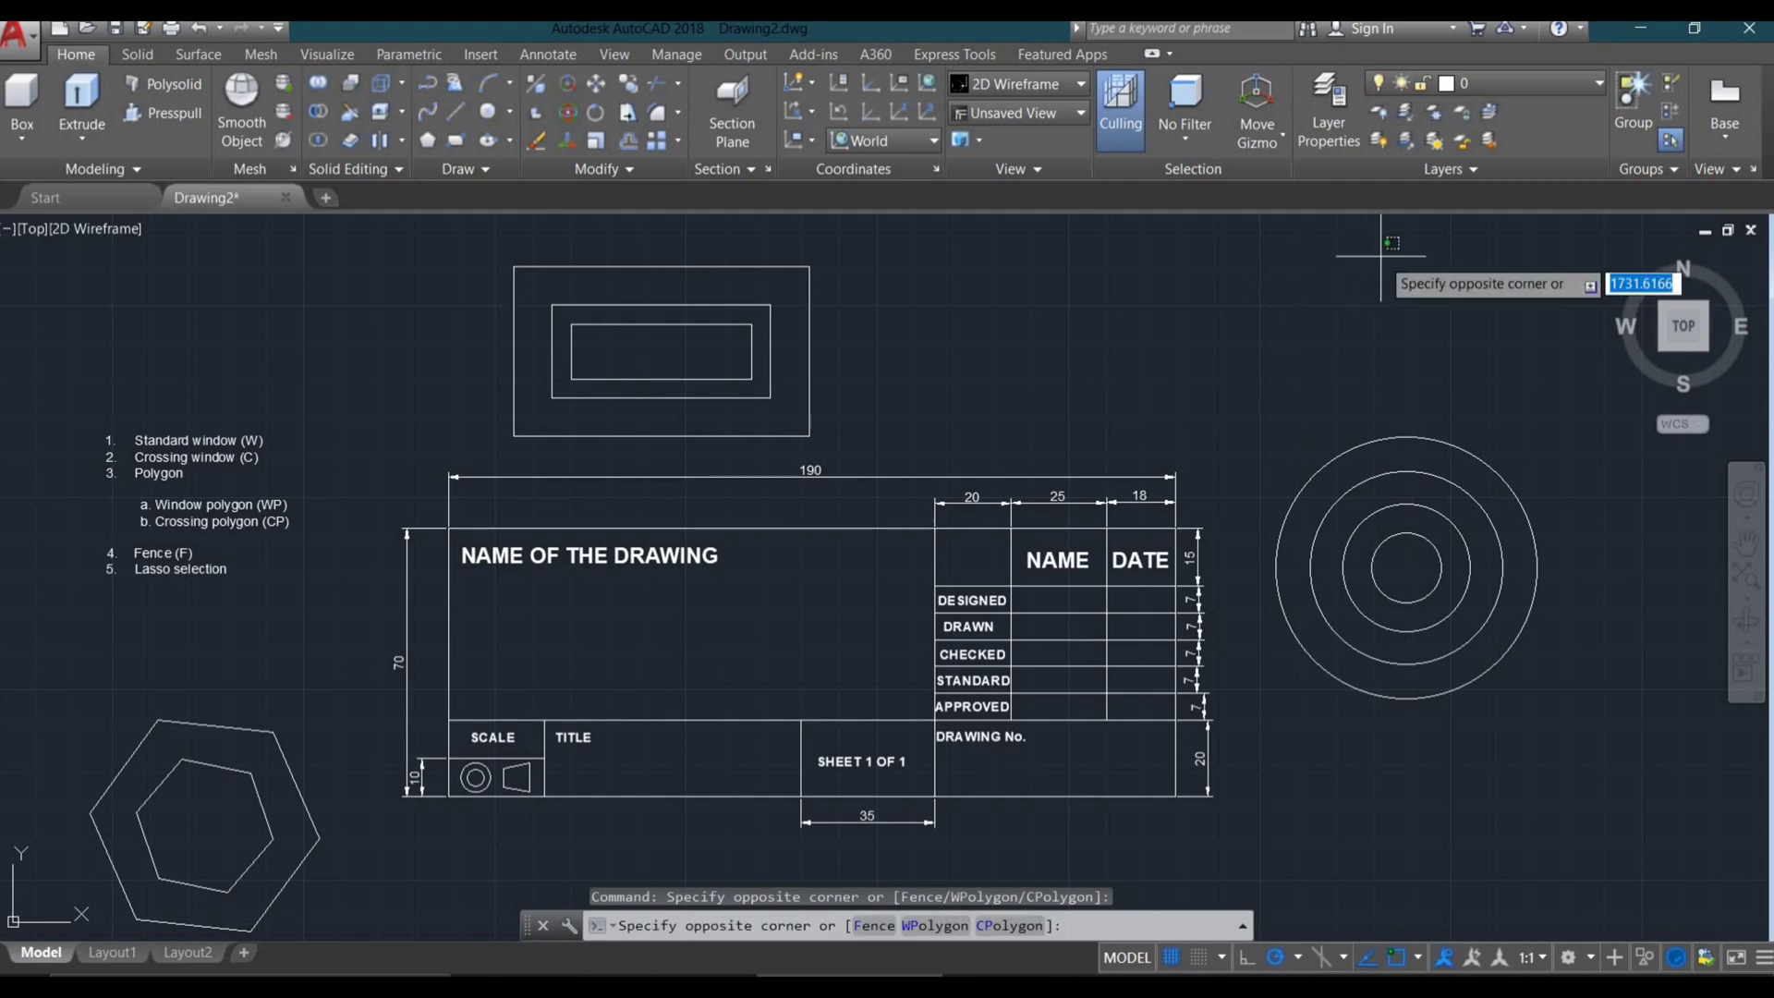
pyautogui.click(1133, 382)
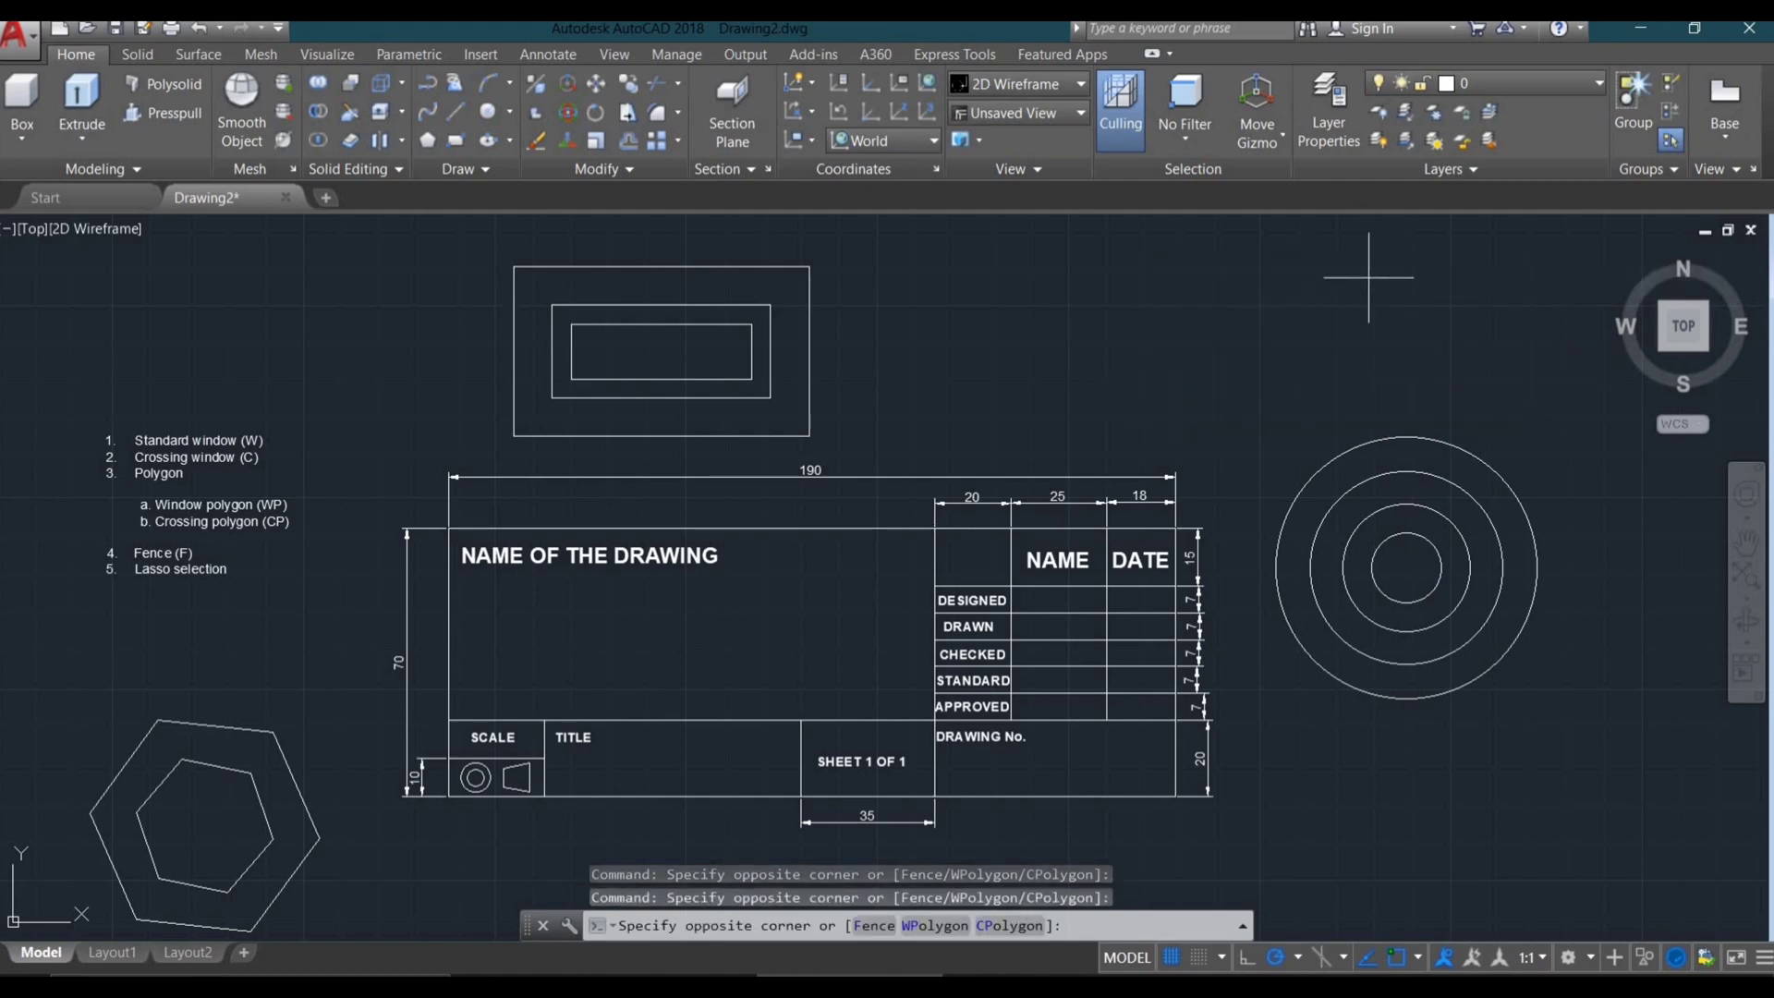
pyautogui.click(1368, 278)
pyautogui.click(999, 417)
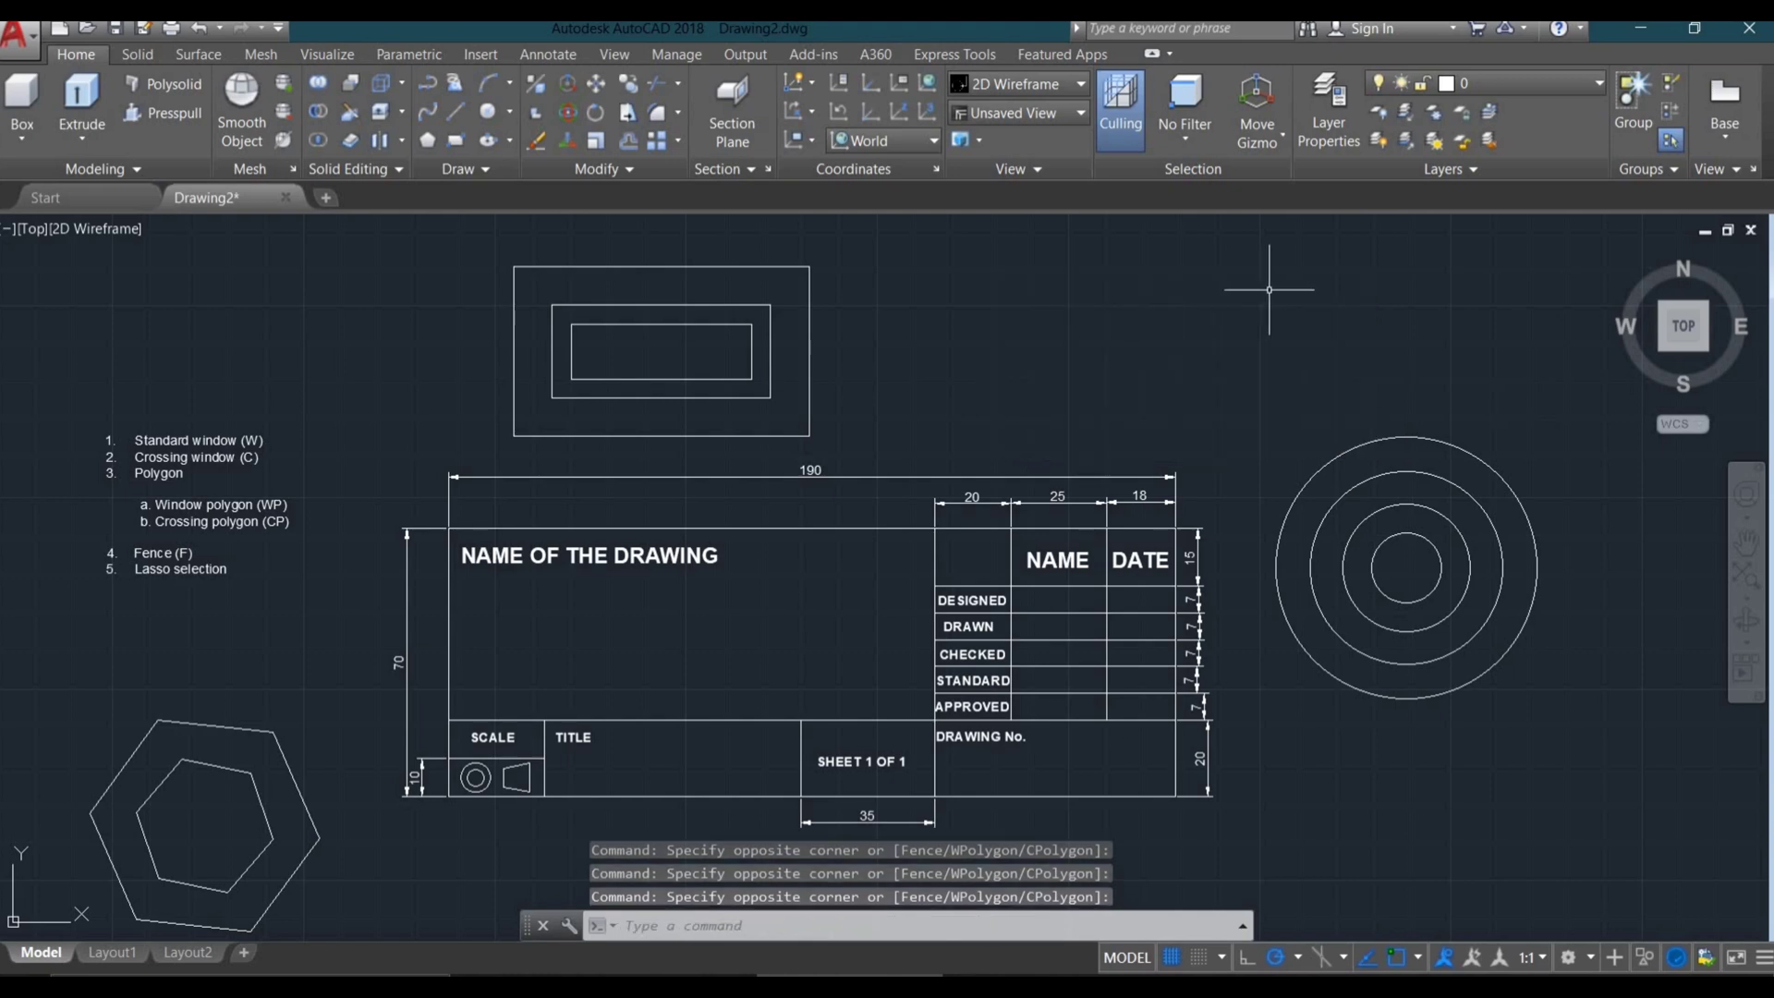
pyautogui.click(1357, 259)
pyautogui.click(1015, 374)
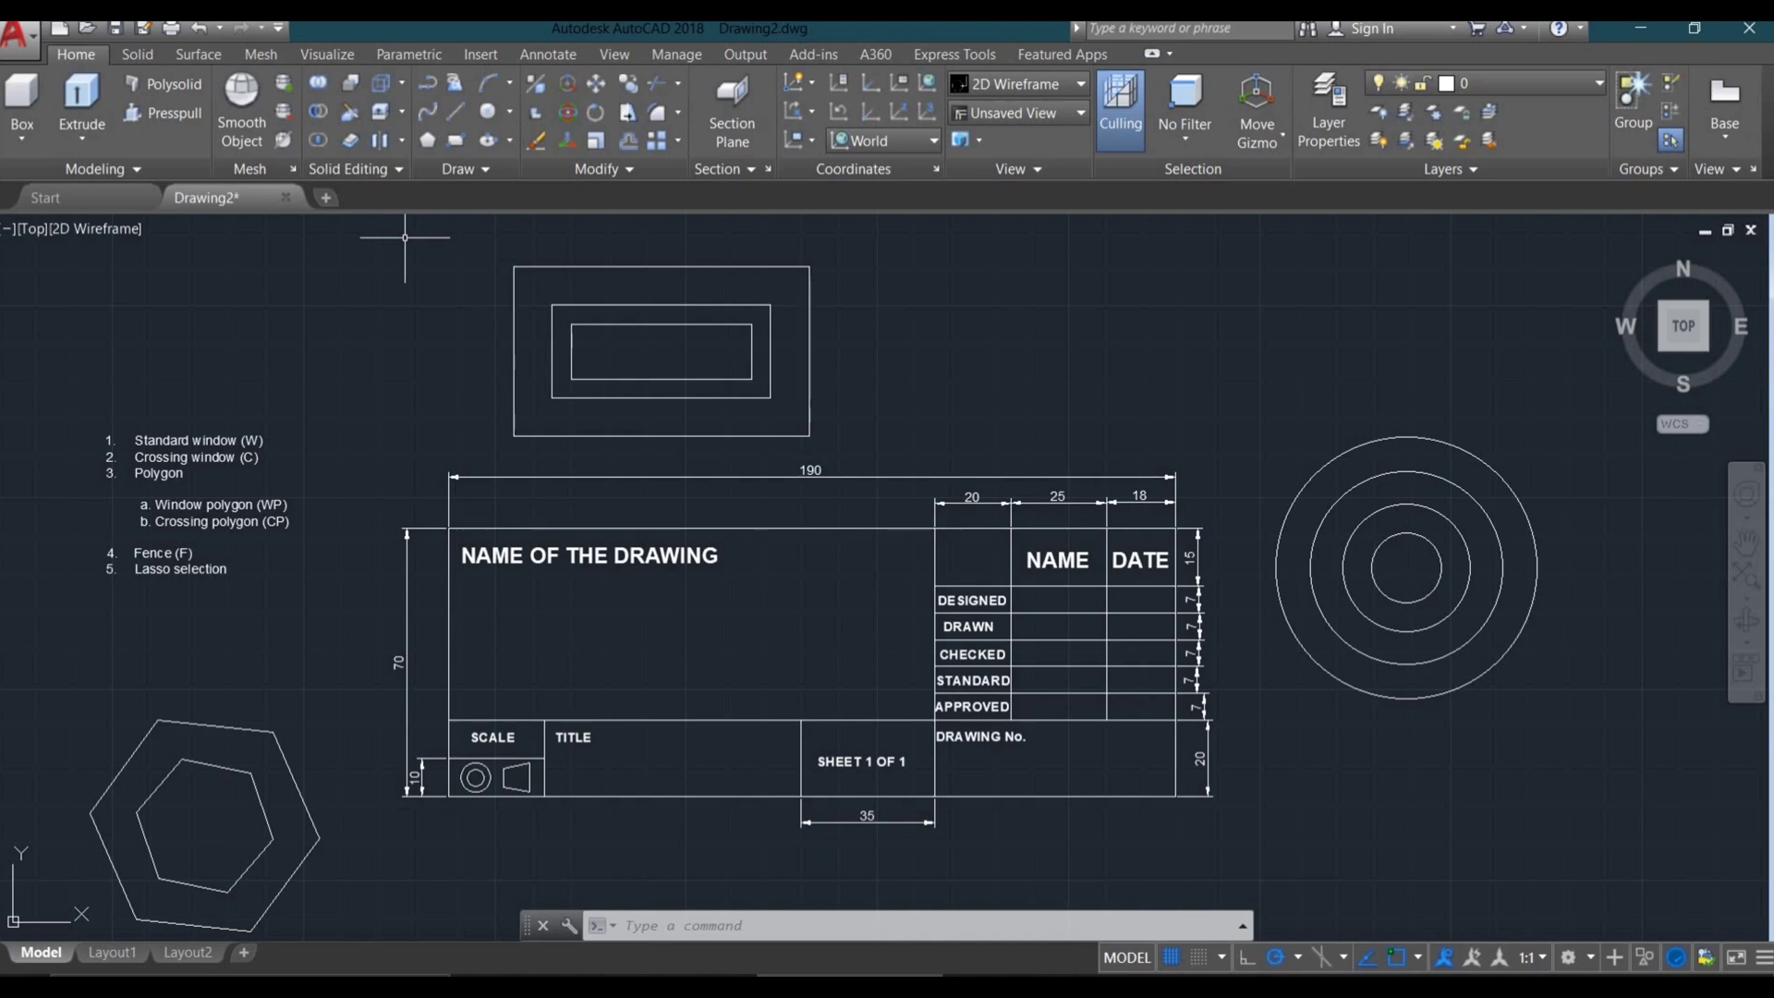
pyautogui.click(375, 224)
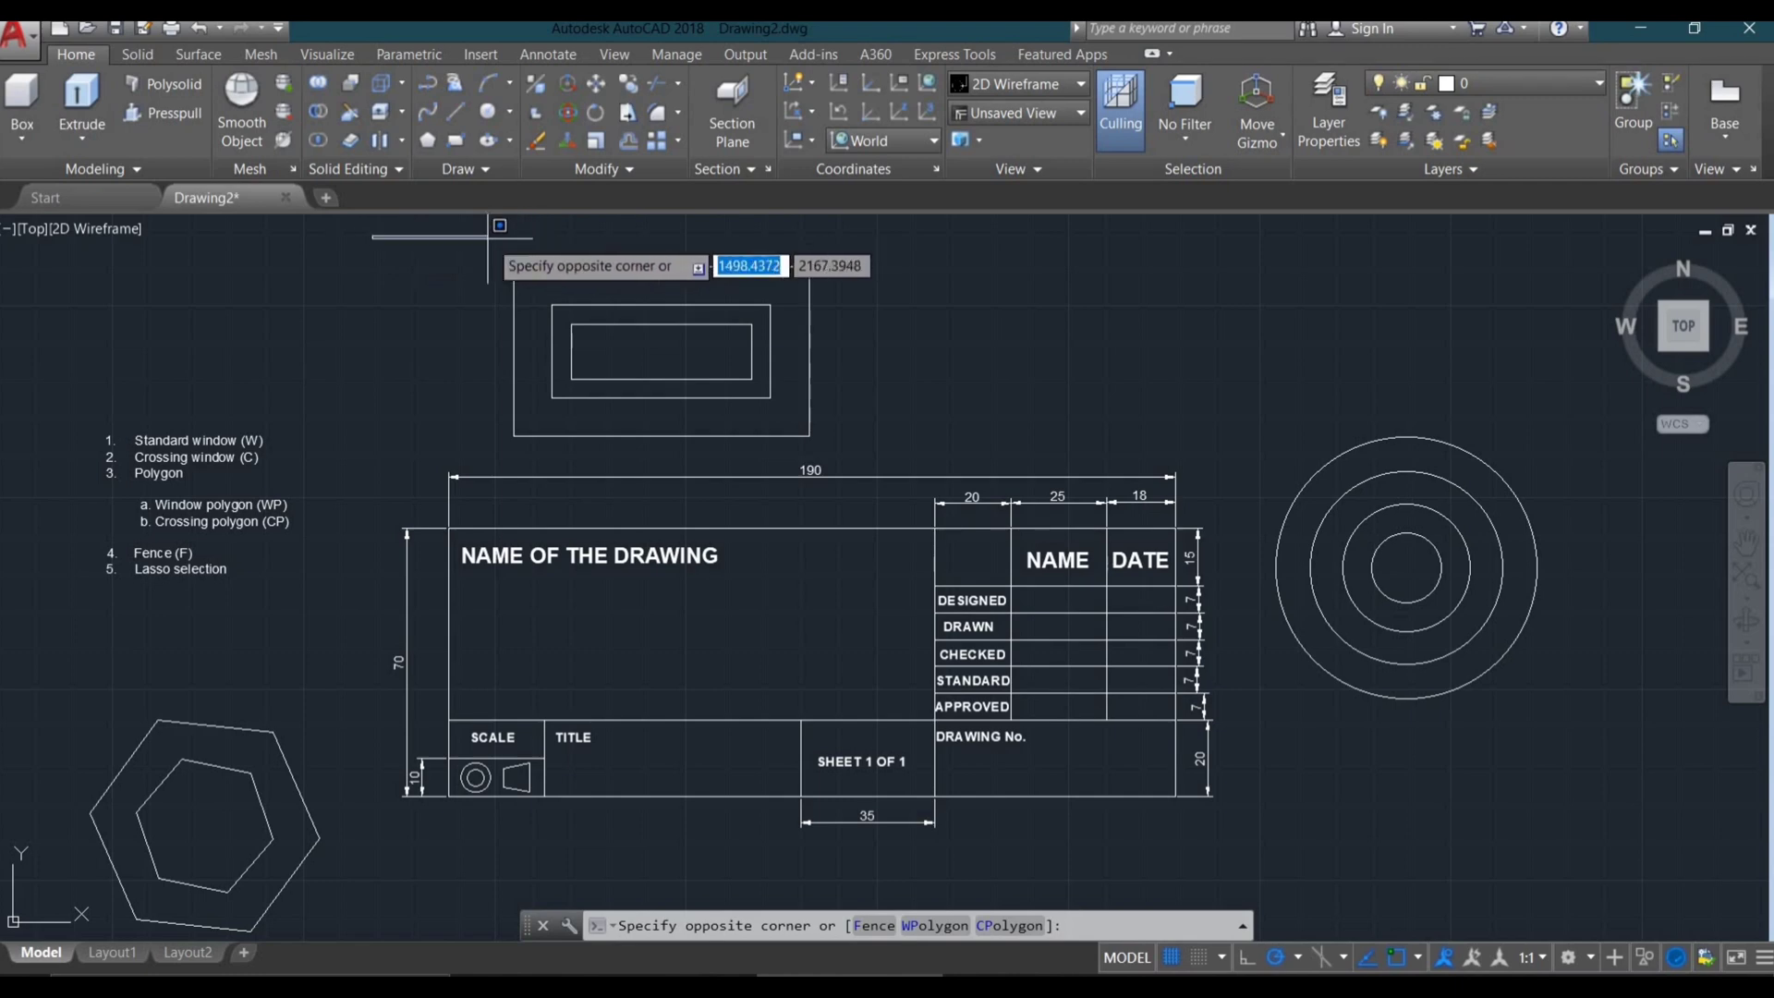
pyautogui.click(388, 263)
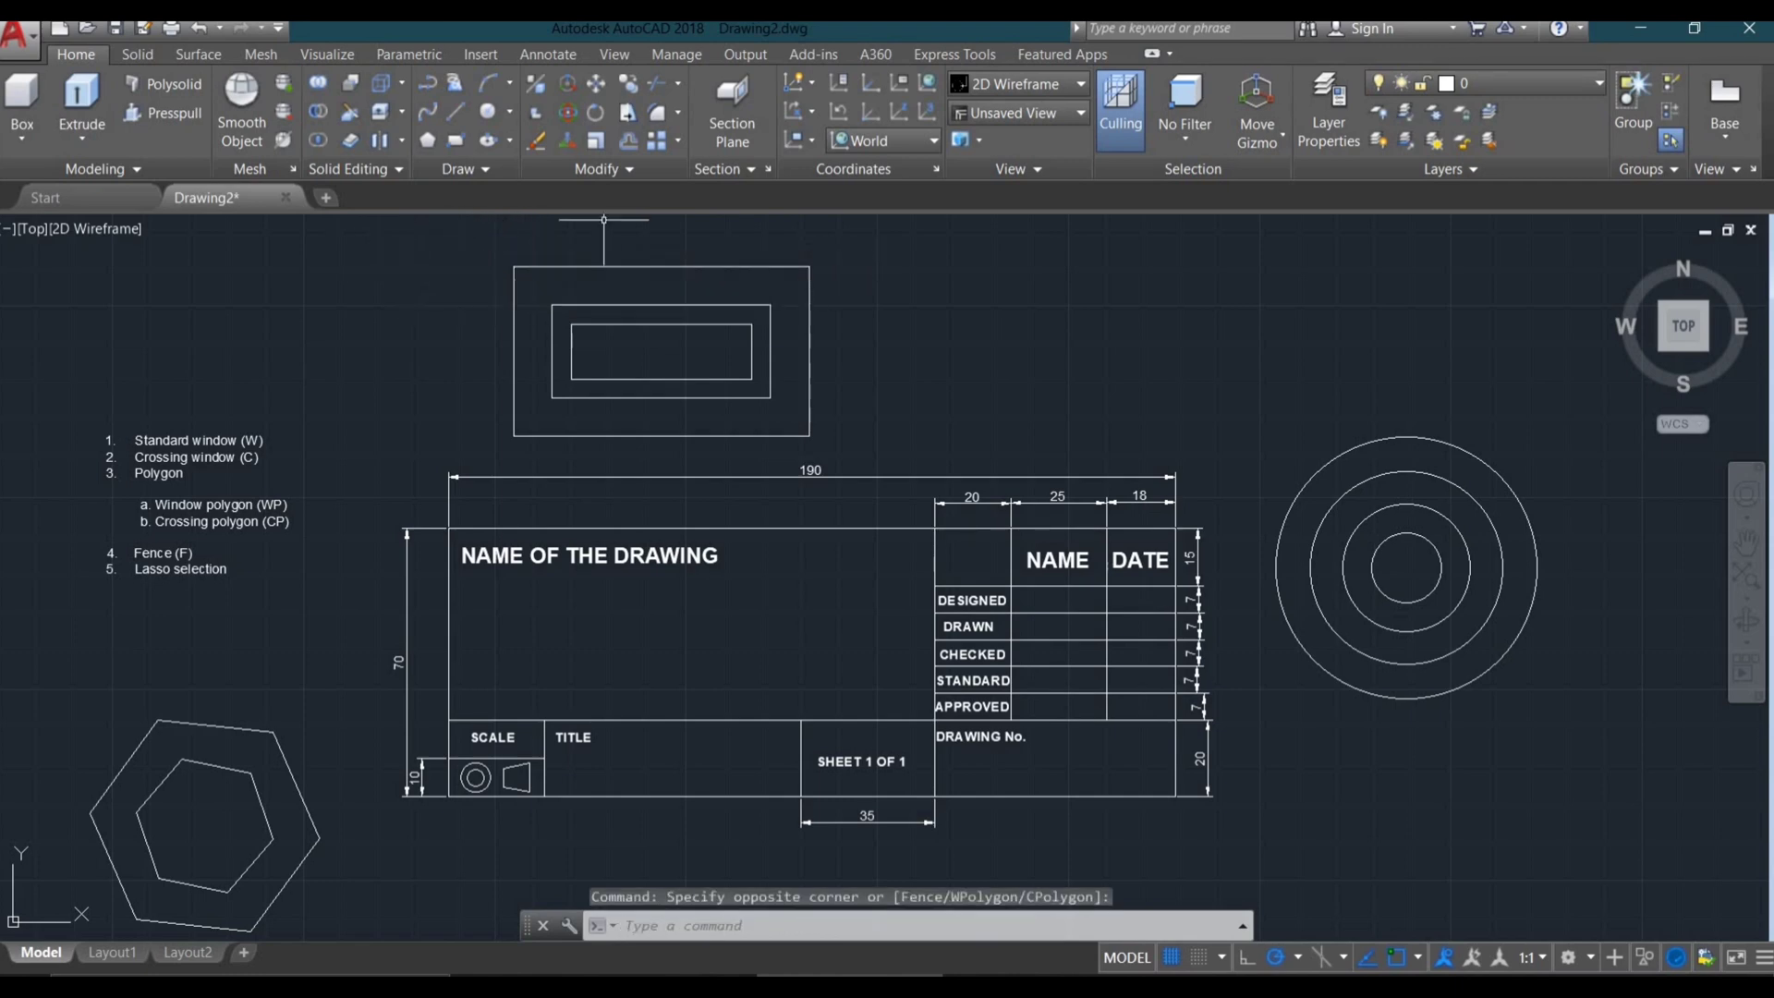
# Step: Select the three nested rectangles, and the concentric circles, with crossing windows over only part of each group, clearing each selection
pyautogui.click(882, 243)
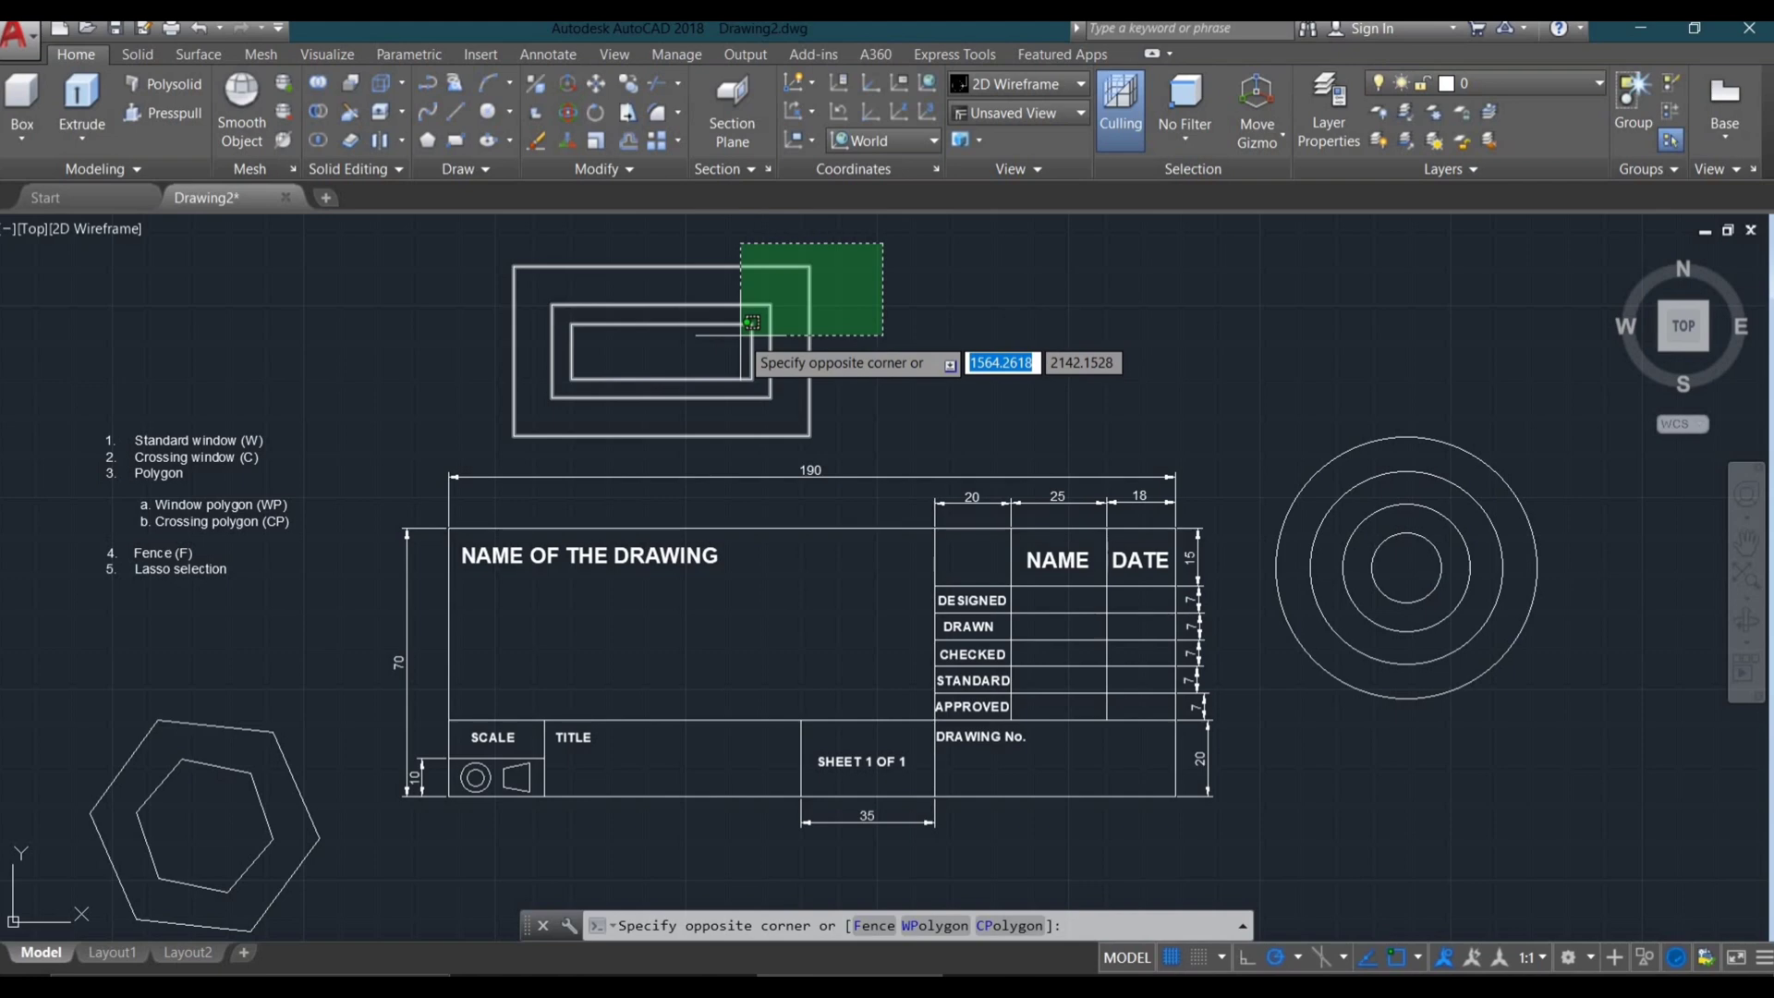
pyautogui.click(752, 321)
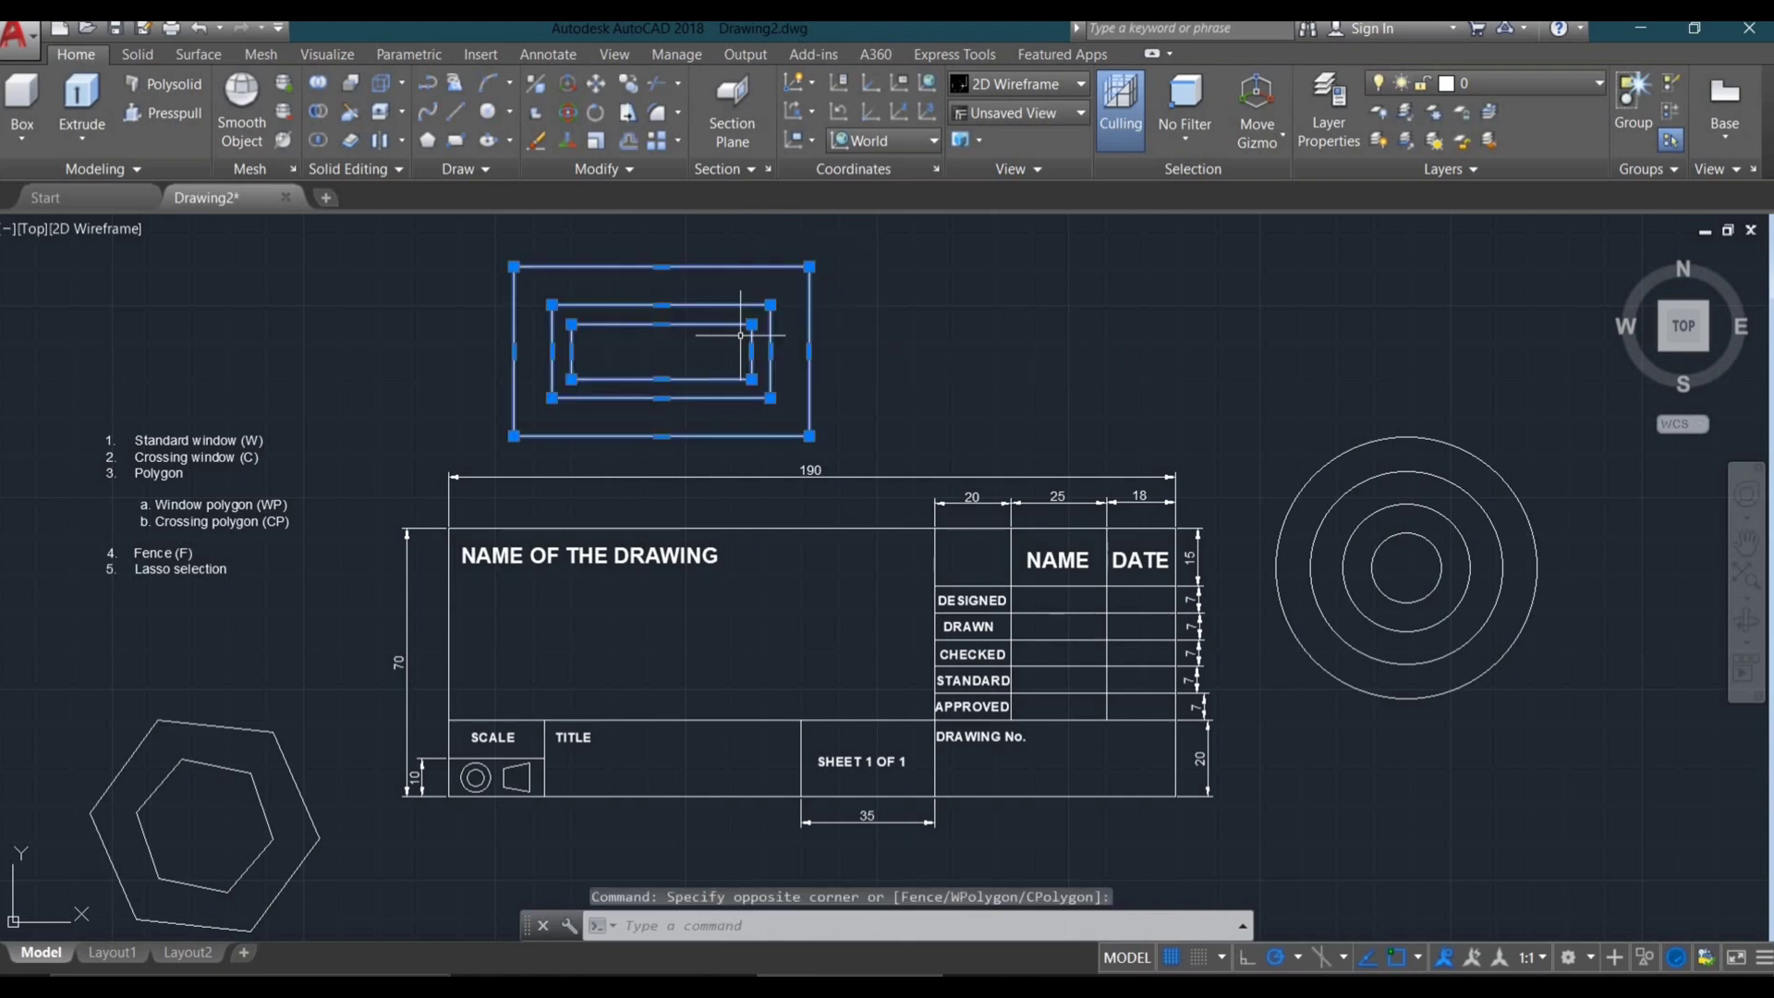
pyautogui.press('Escape')
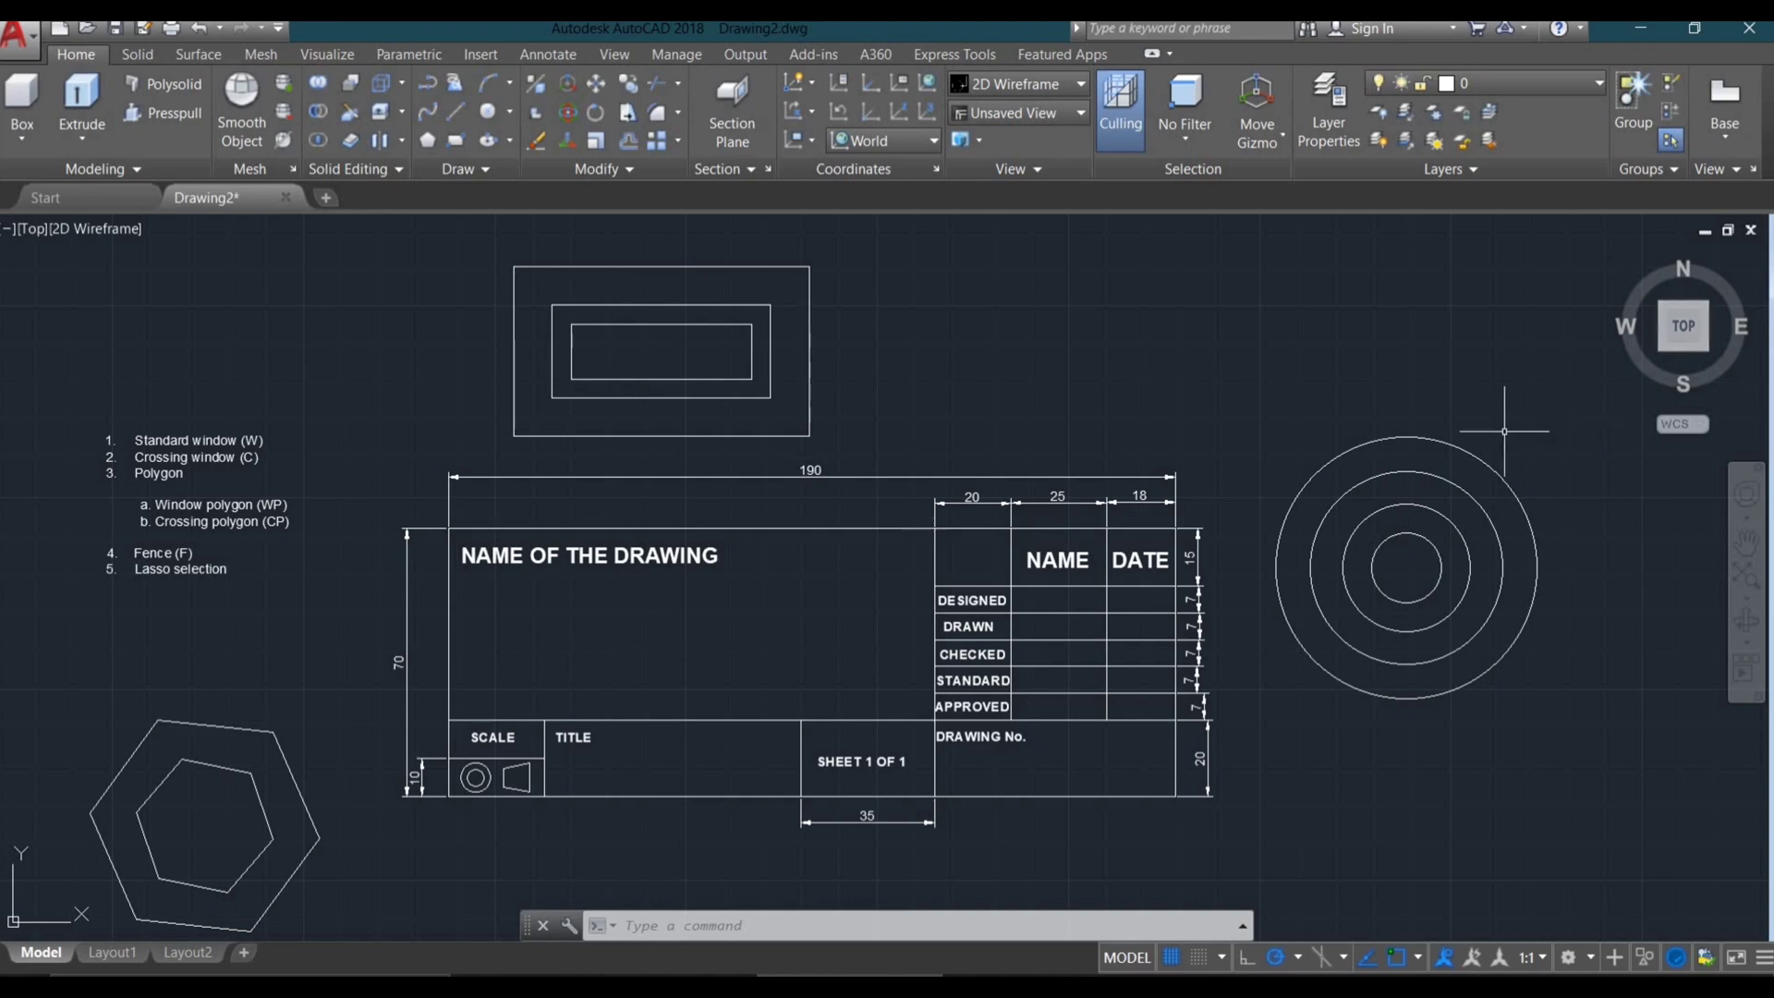
pyautogui.click(1573, 422)
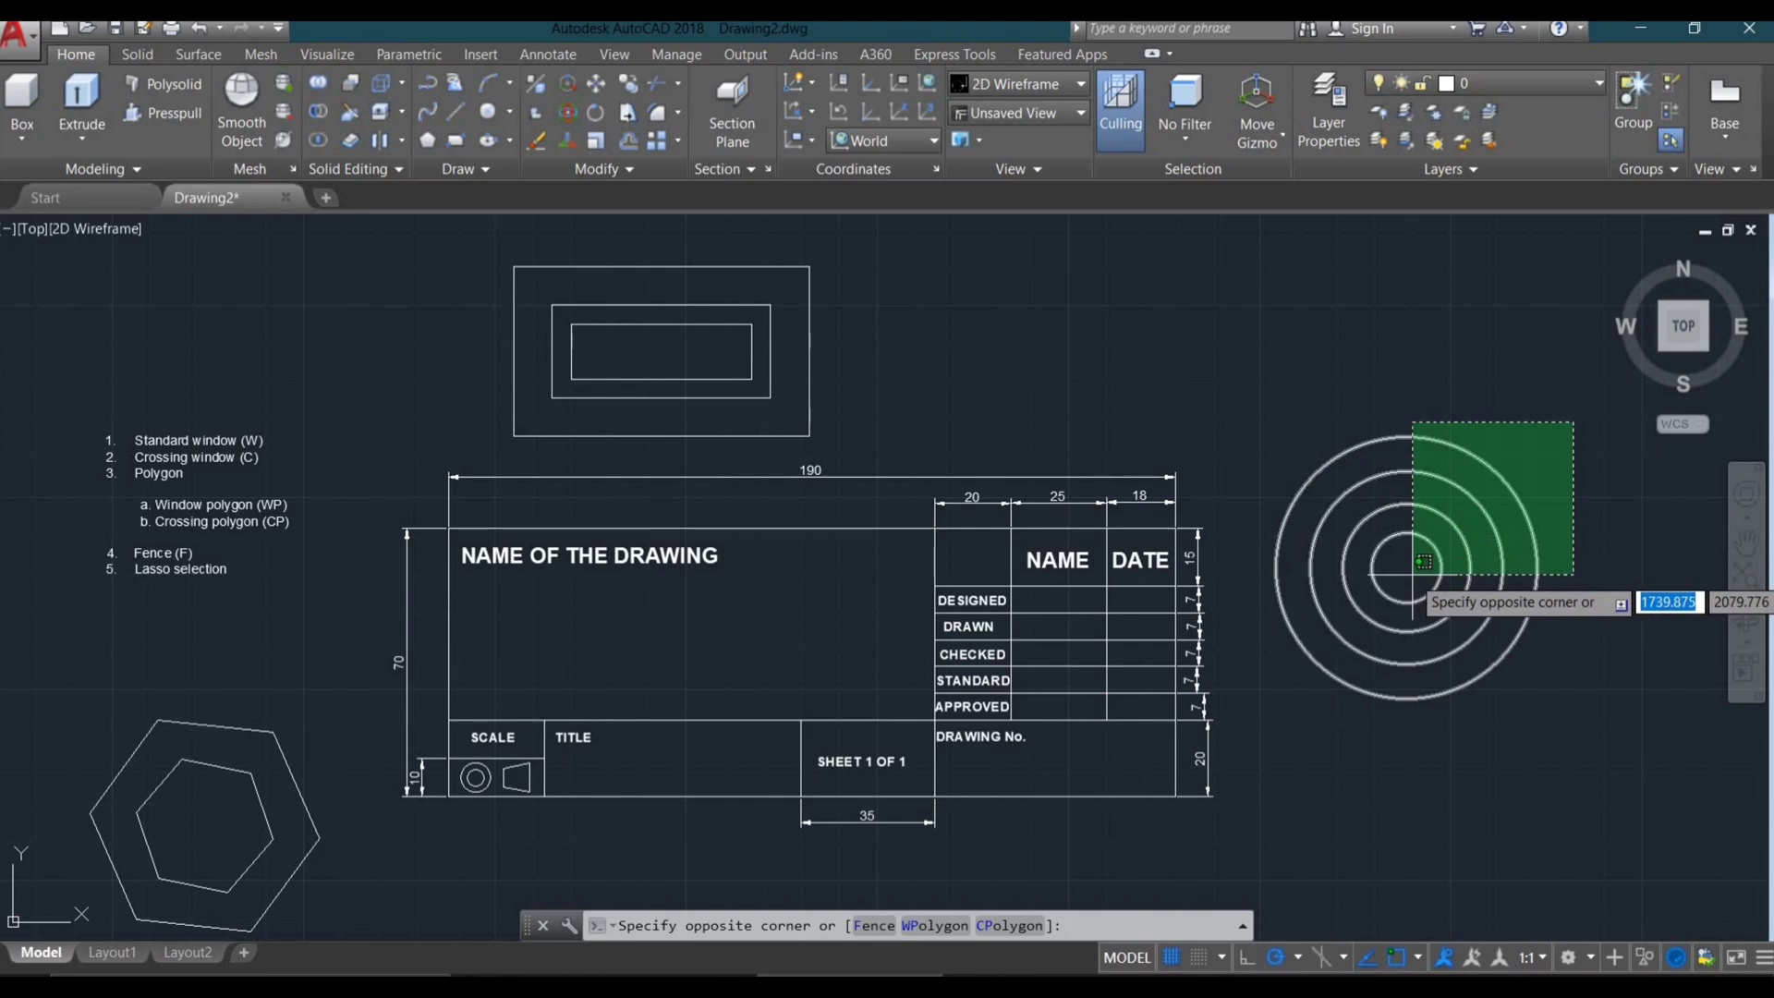
pyautogui.press('Escape')
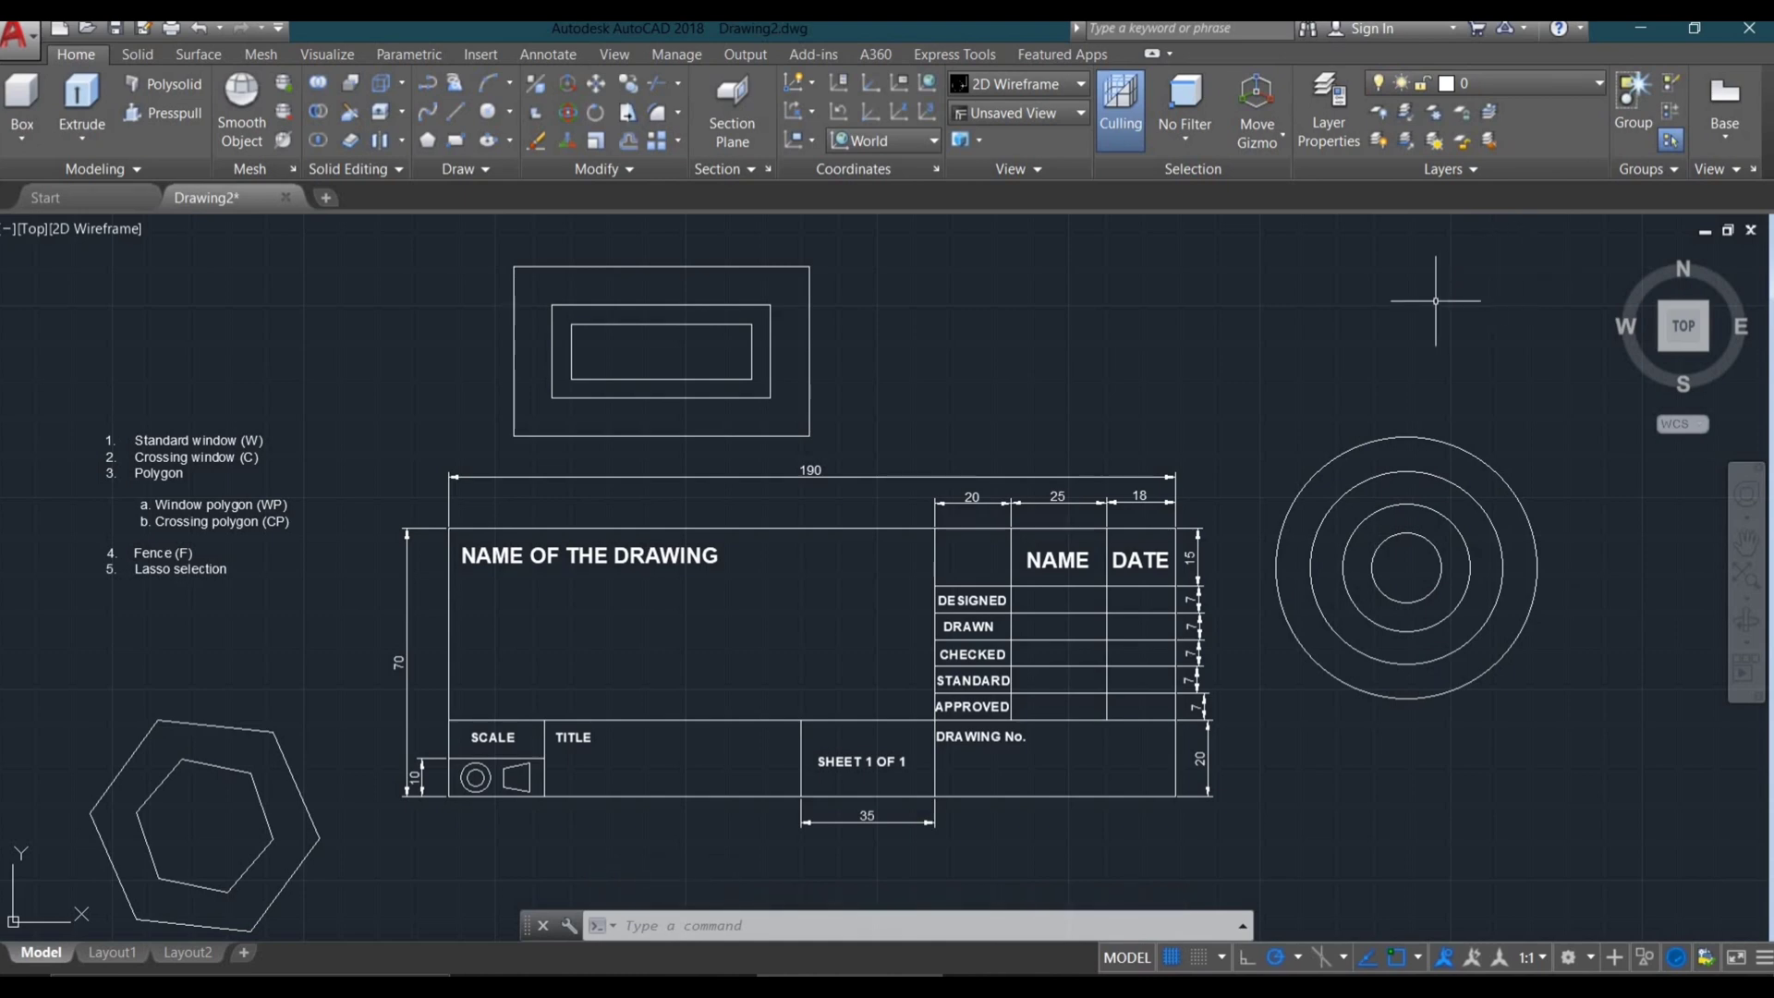
# Step: Draw two right-to-left crossing selection windows in the empty area above the concentric circles and title block
pyautogui.click(1565, 241)
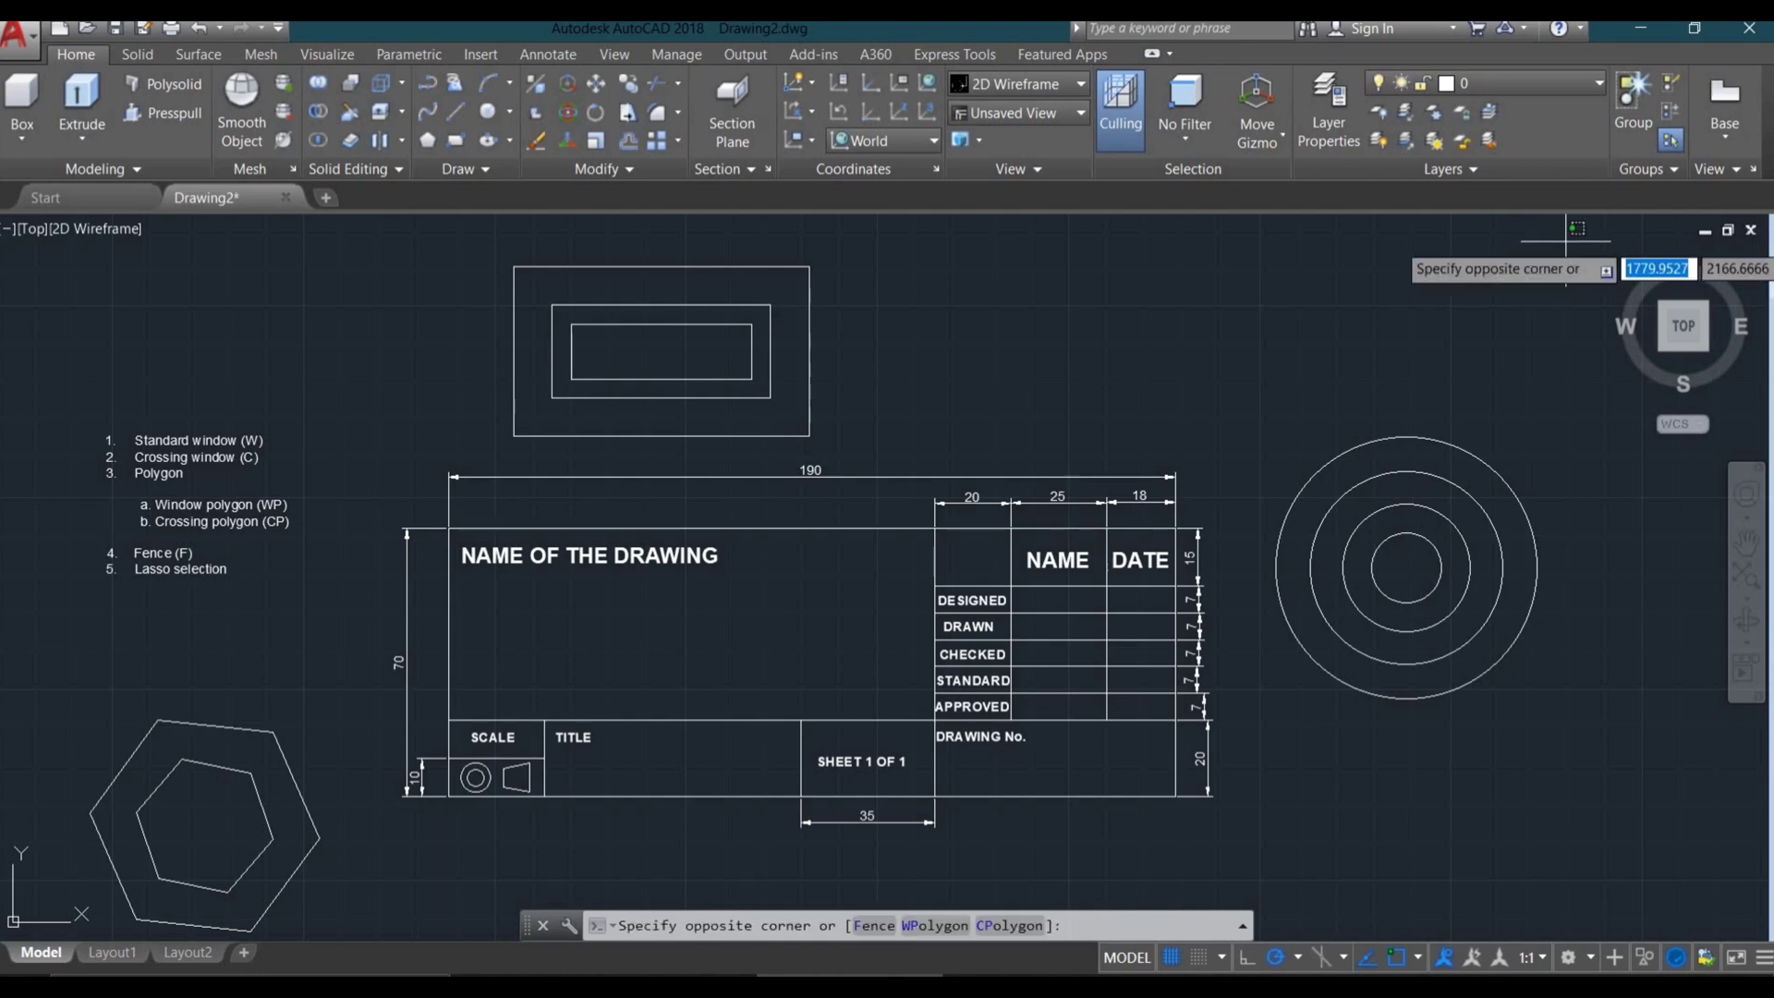
pyautogui.click(1226, 375)
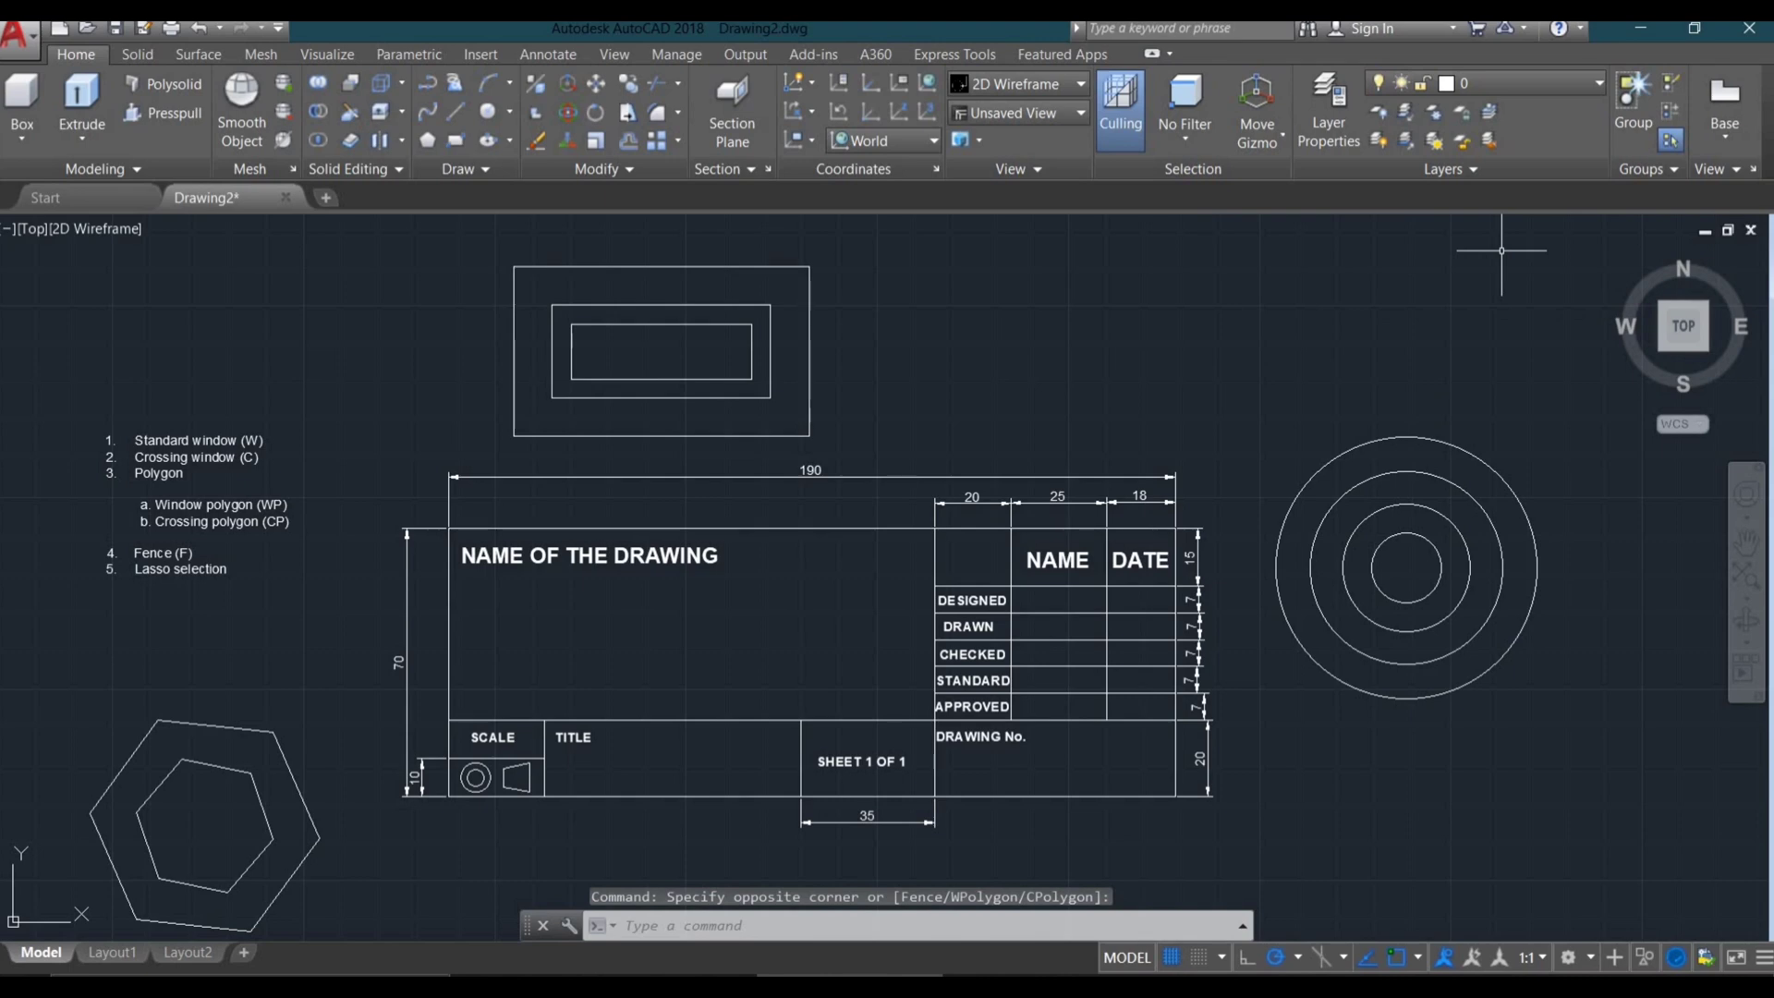
pyautogui.click(1501, 249)
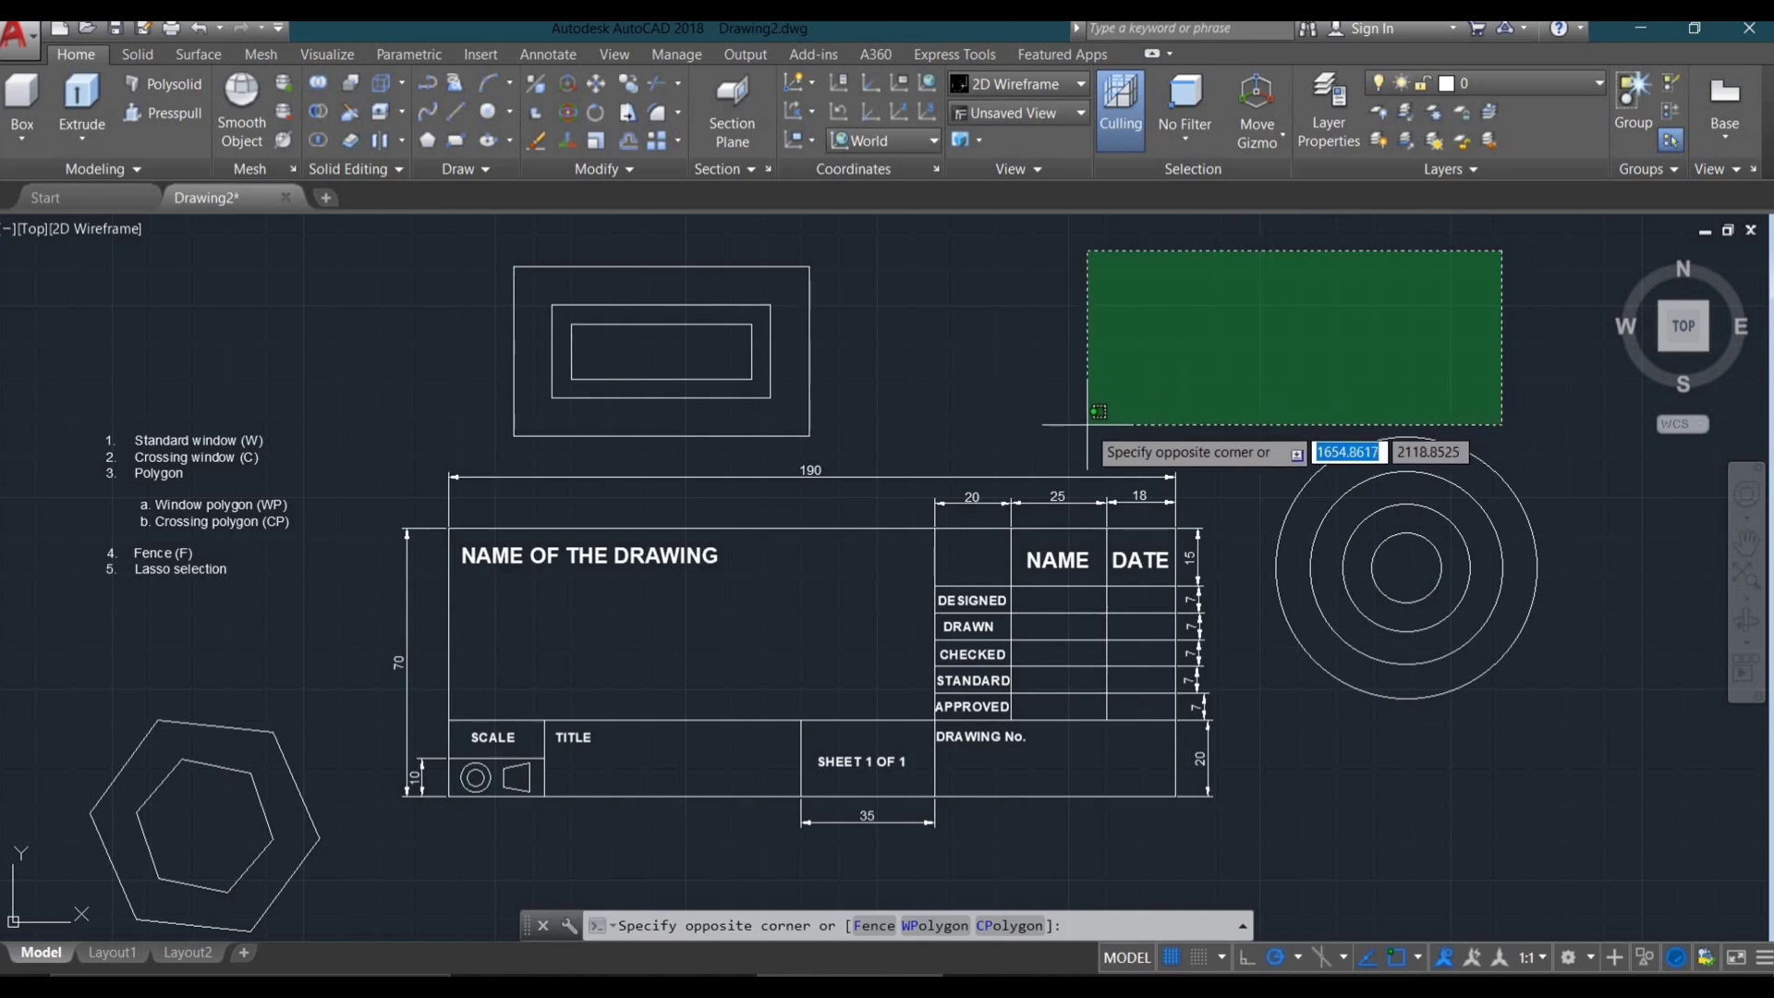
pyautogui.click(1044, 425)
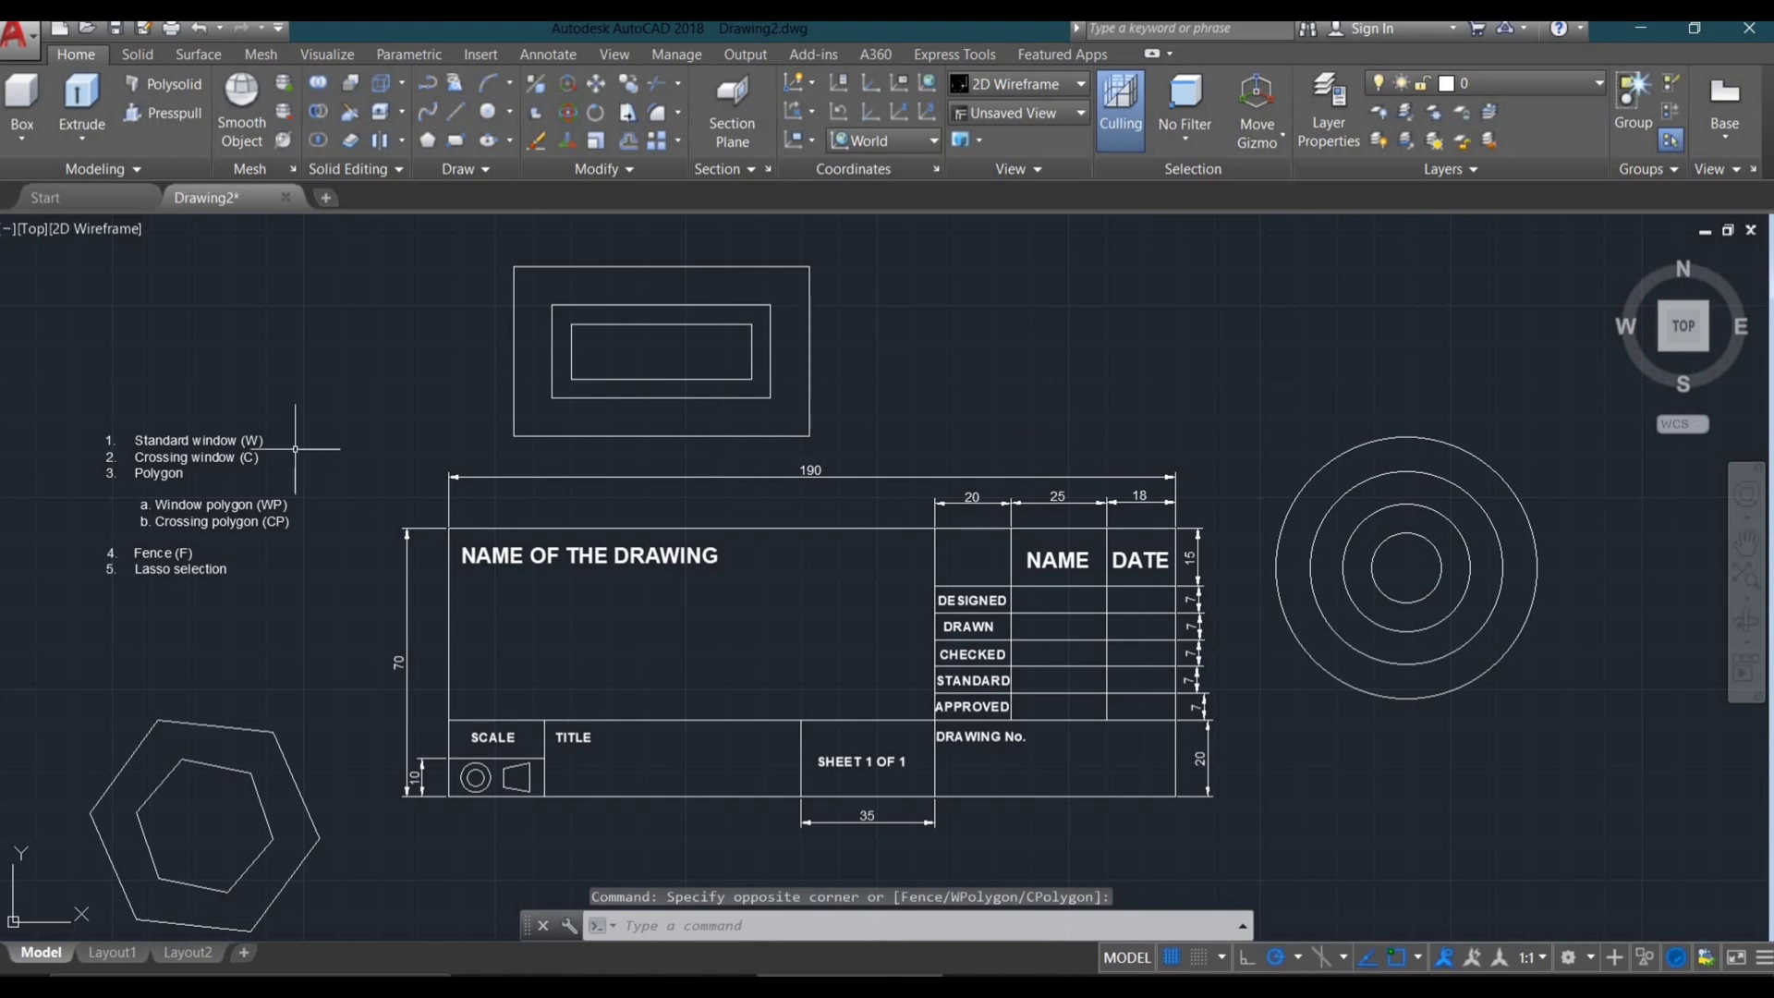
# Step: Draw two standard selection windows from upper left to lower right in the empty area between the rectangles and circles
pyautogui.click(923, 249)
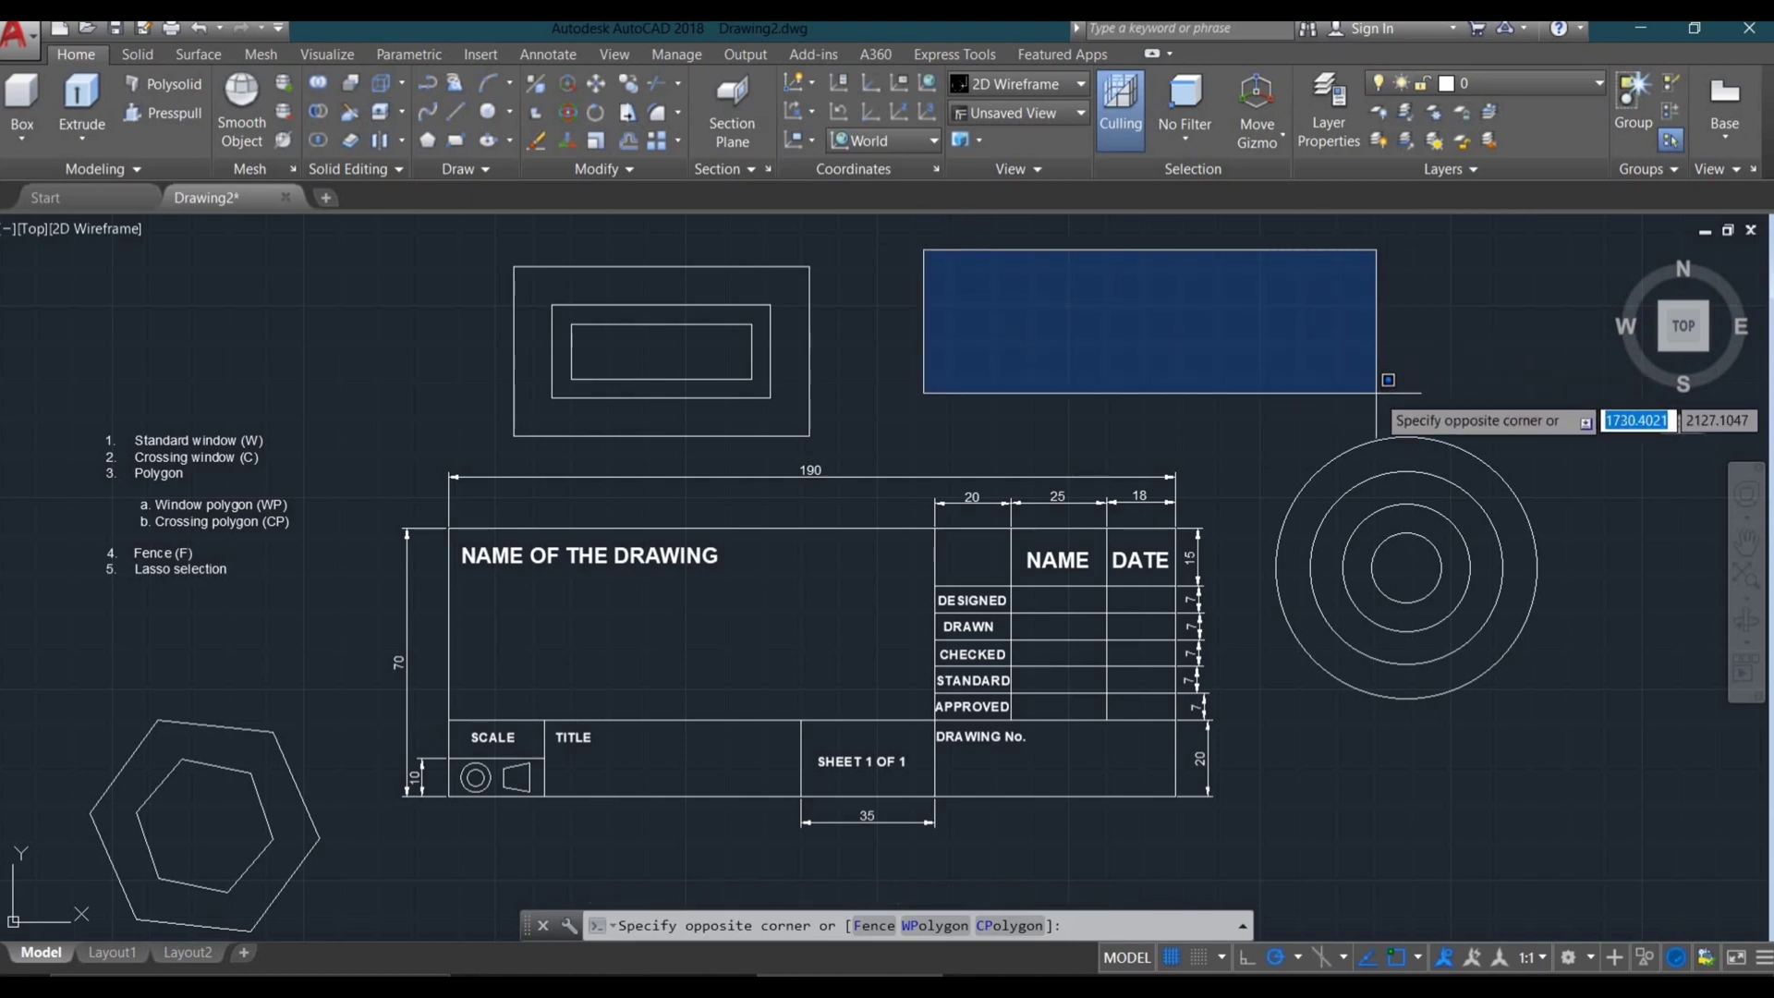
pyautogui.click(1376, 393)
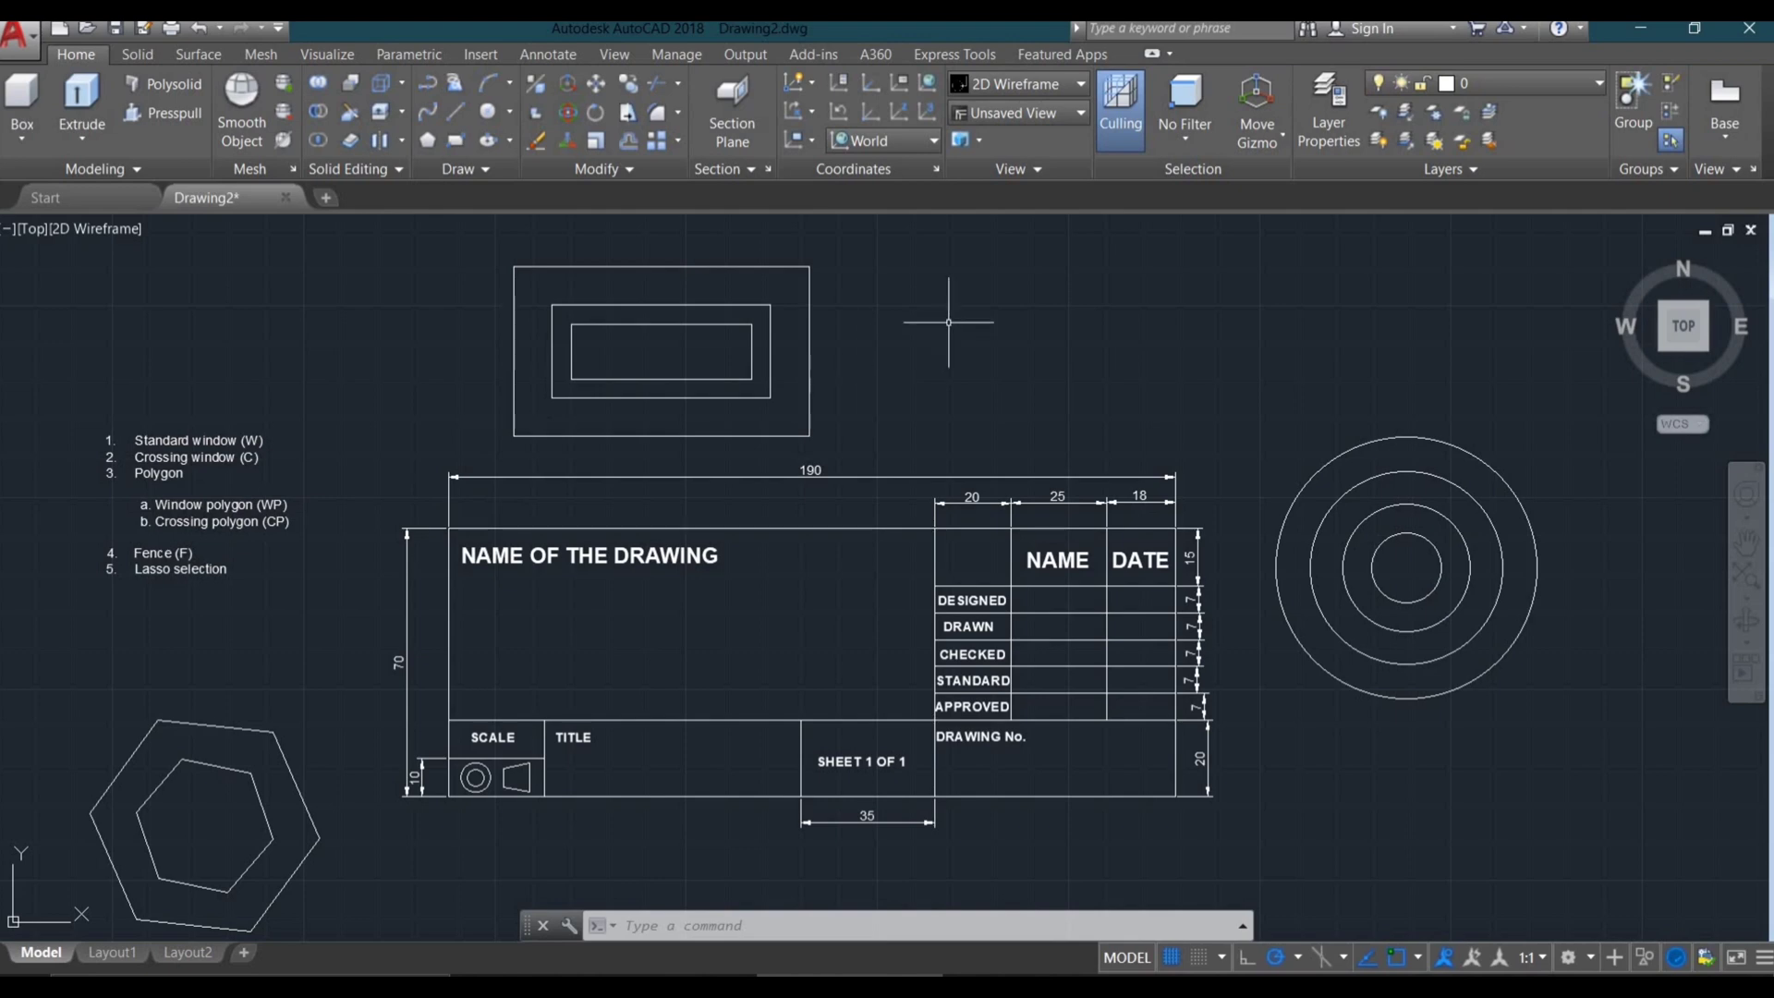
pyautogui.click(973, 255)
pyautogui.click(1334, 400)
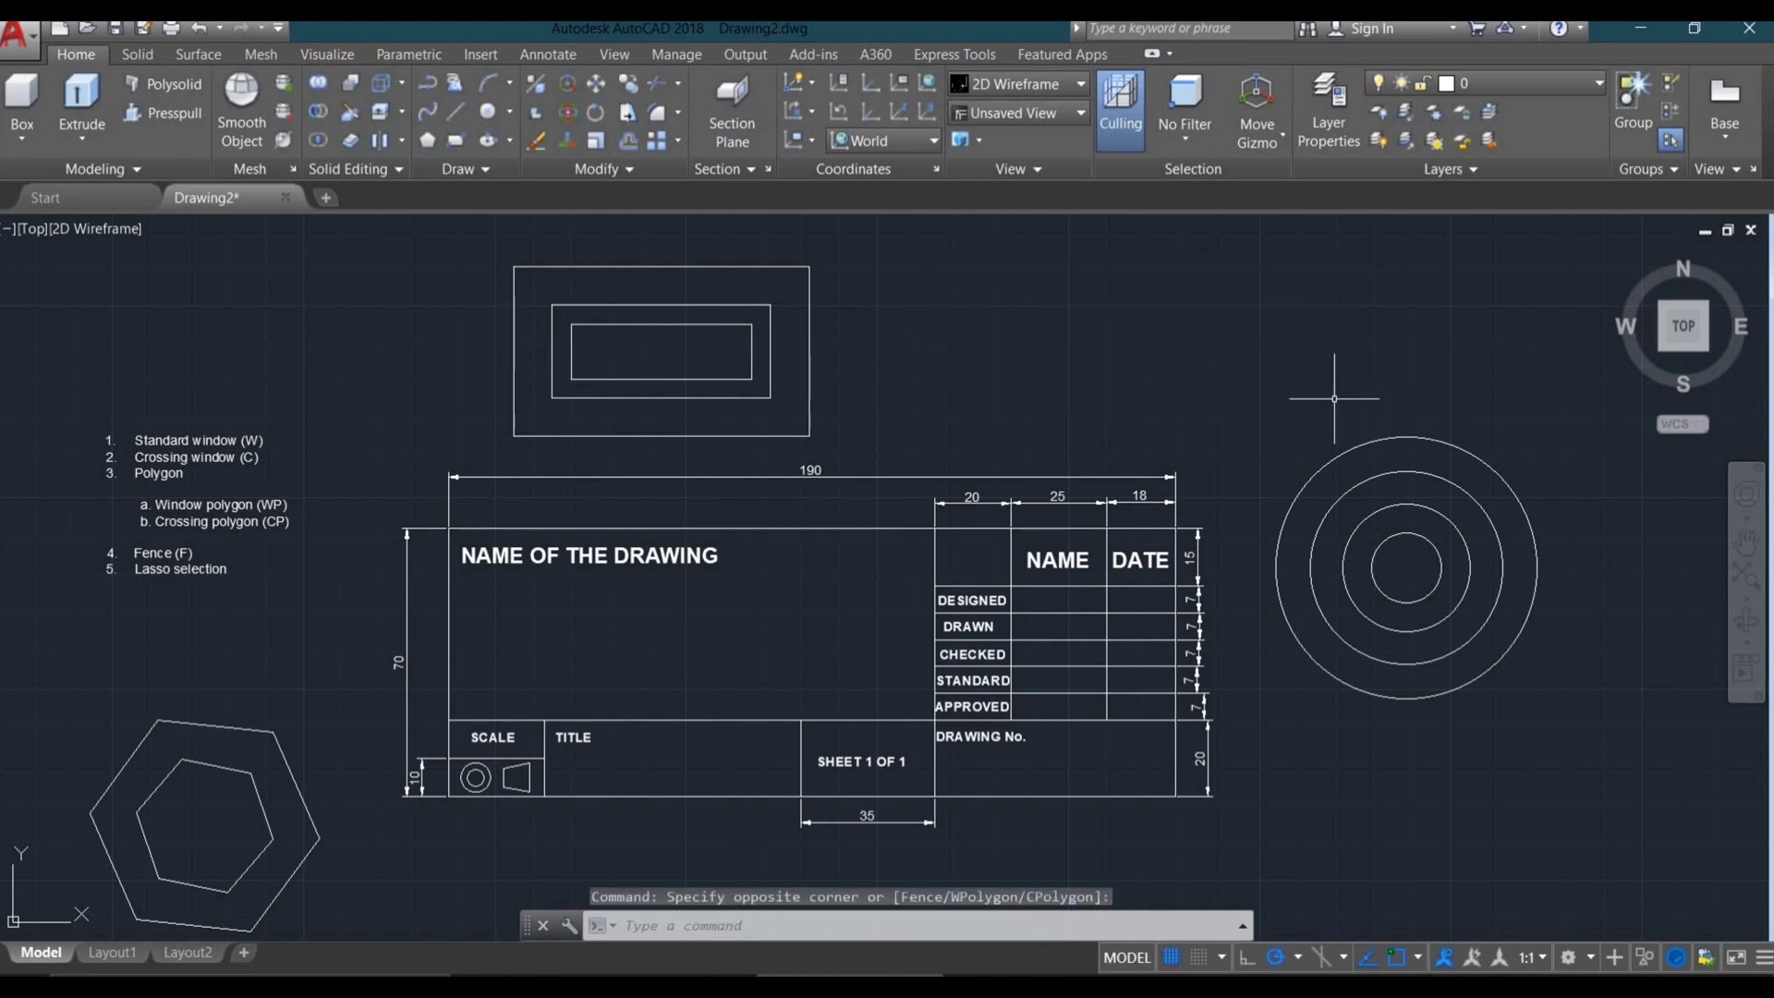
# Step: Draw a crossing lasso and a right-to-left crossing window in the empty area above the title block
pyautogui.moveTo(1436, 321); pyautogui.dragTo(1109, 432)
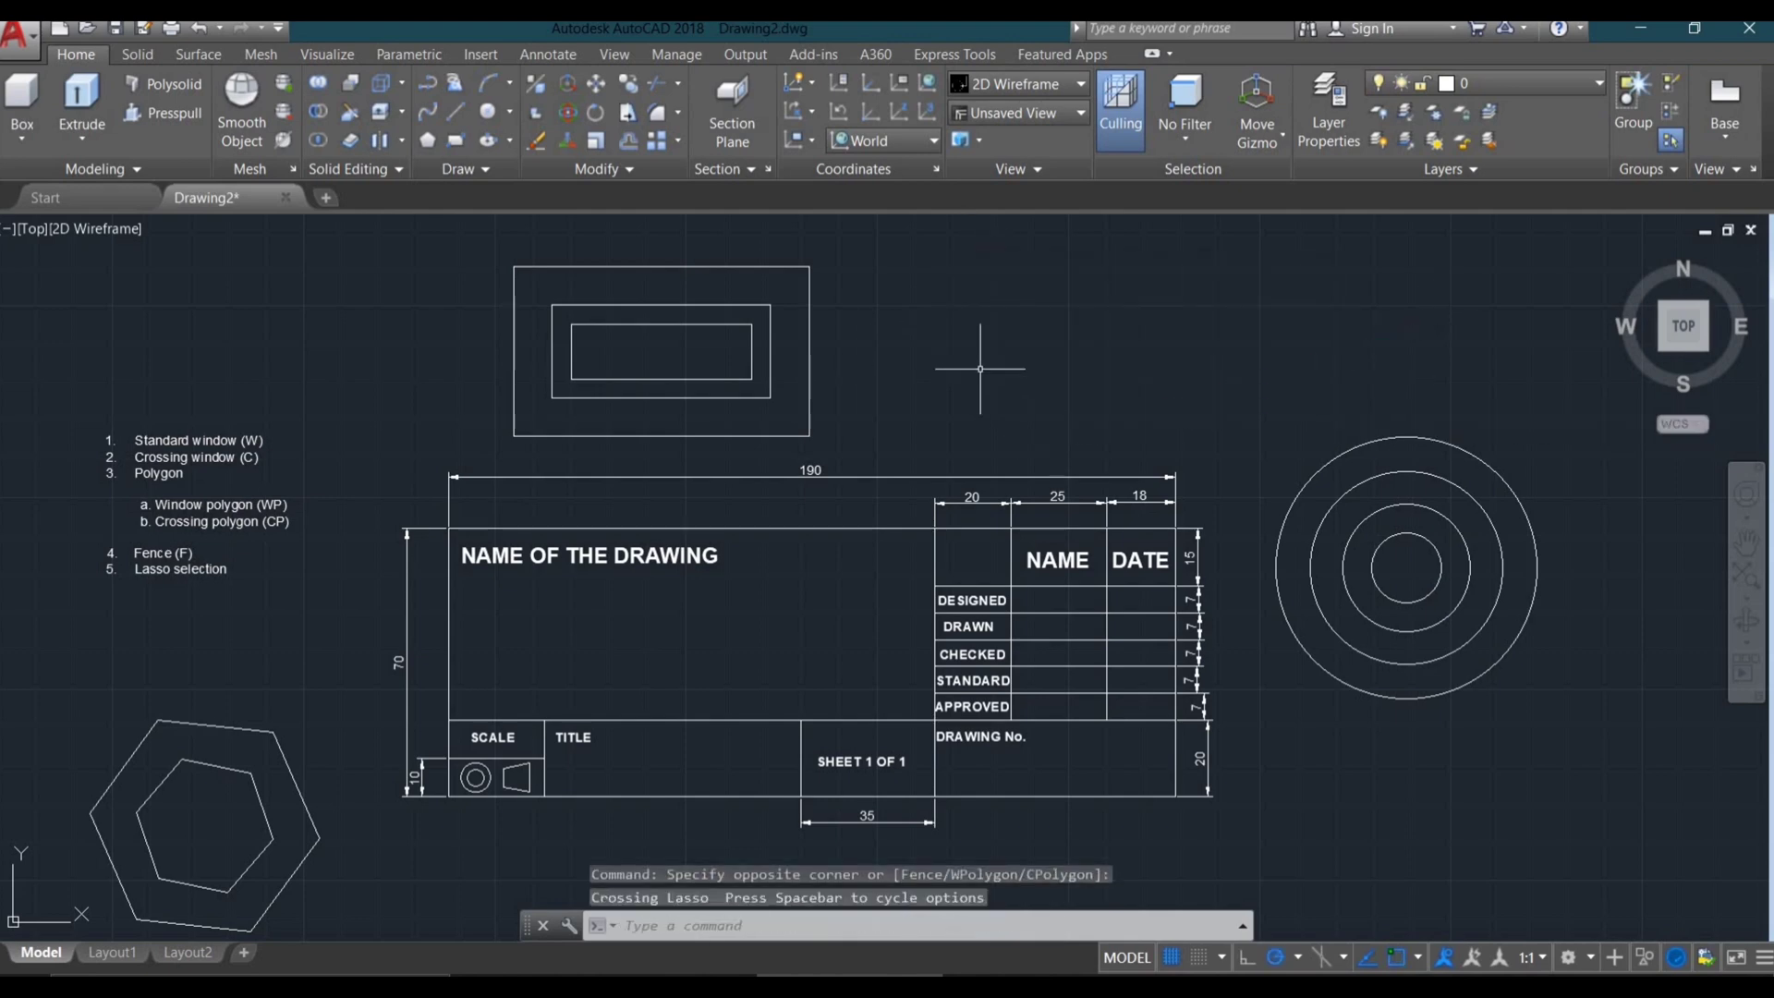
pyautogui.click(1296, 257)
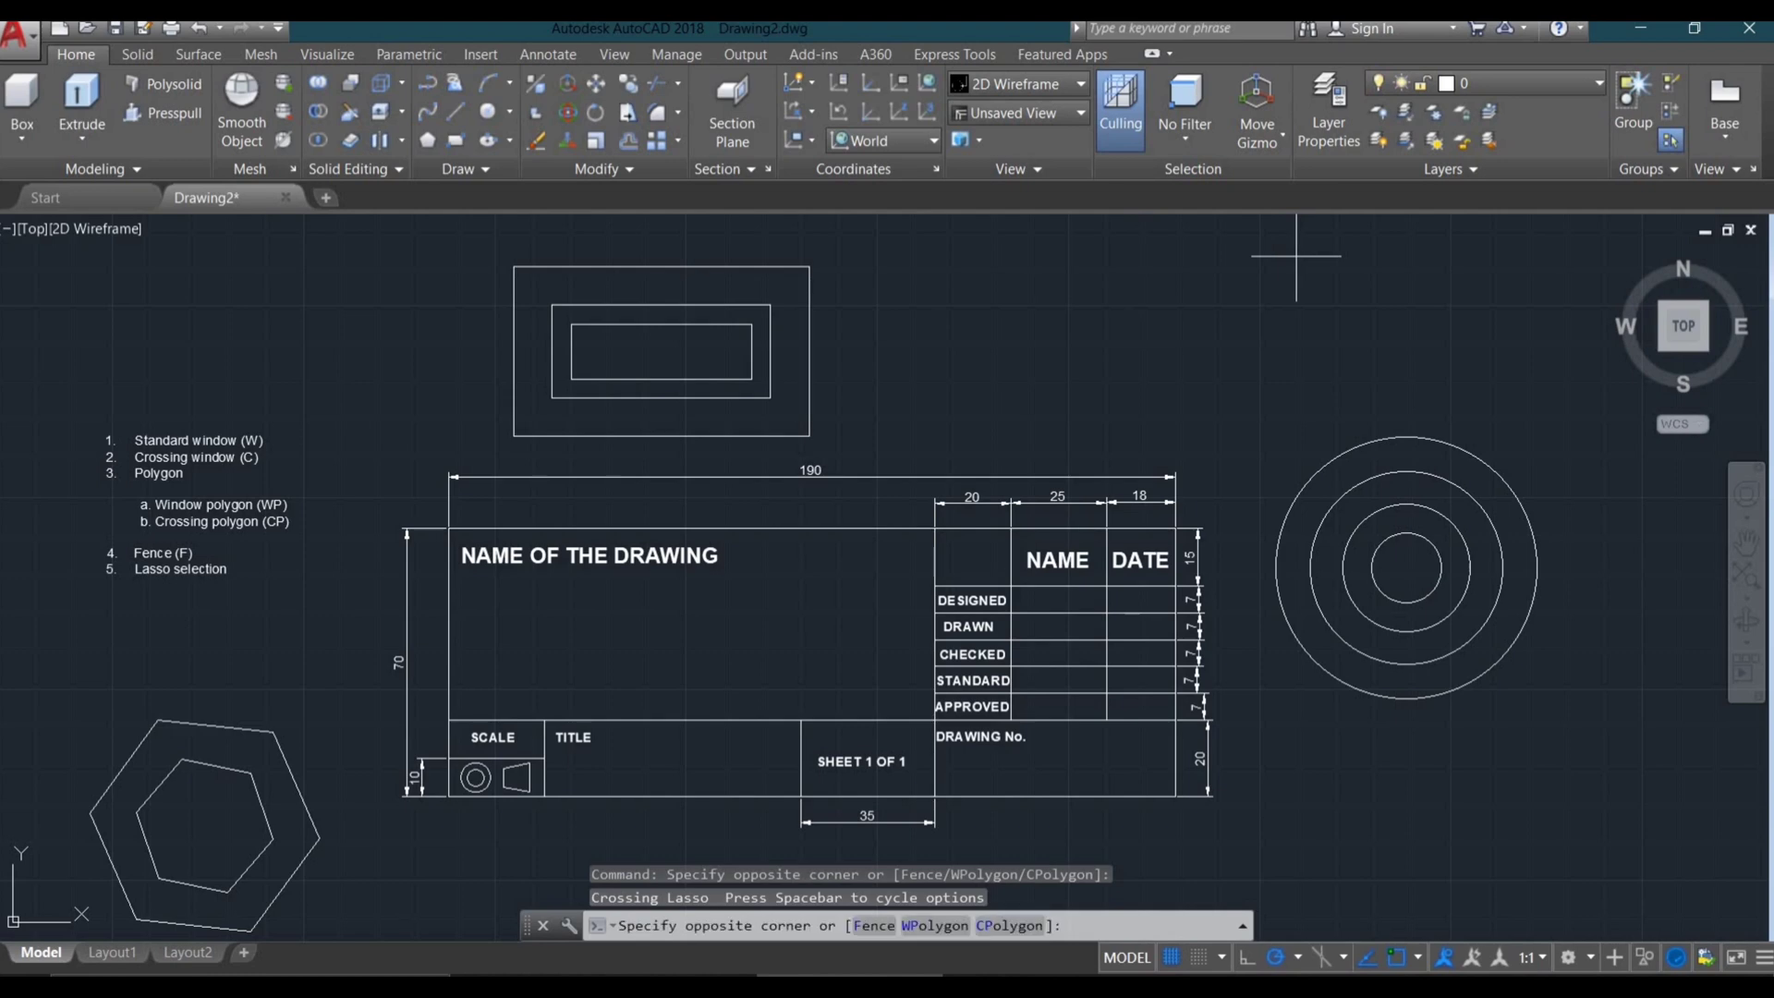
pyautogui.click(945, 399)
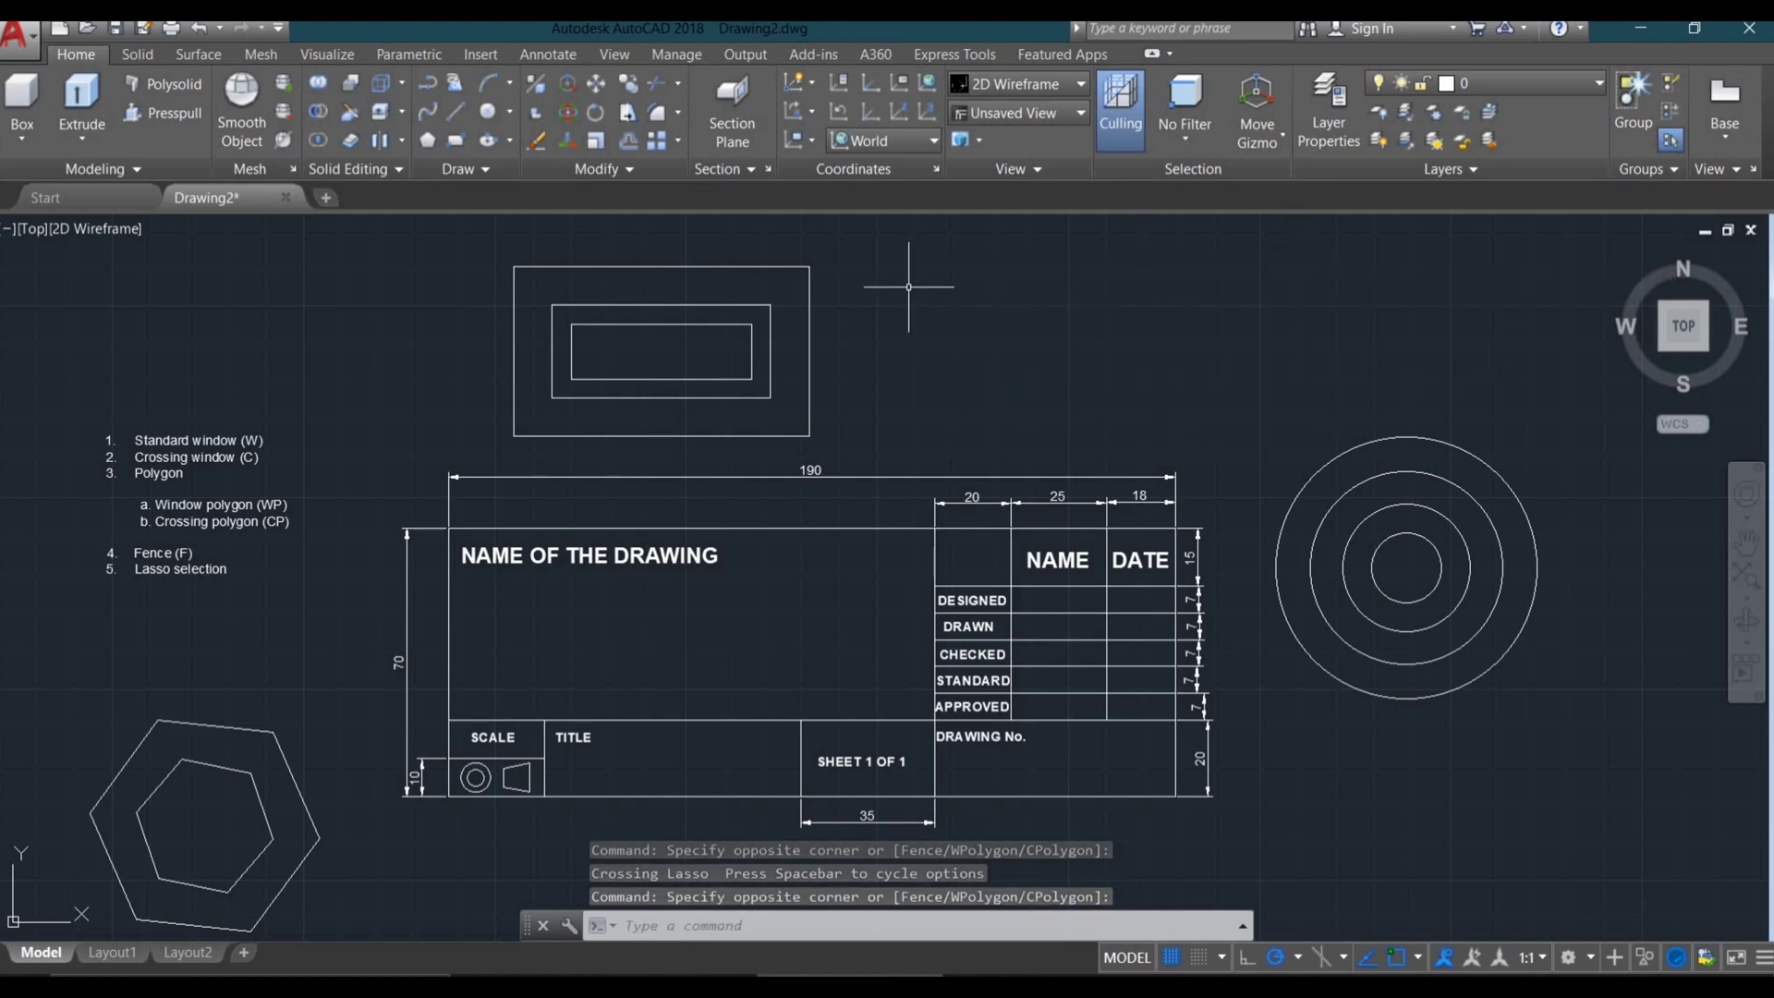
# Step: Compare both directions in the empty area above the title block with two left-to-right standard windows and one right-to-left crossing window
pyautogui.click(884, 254)
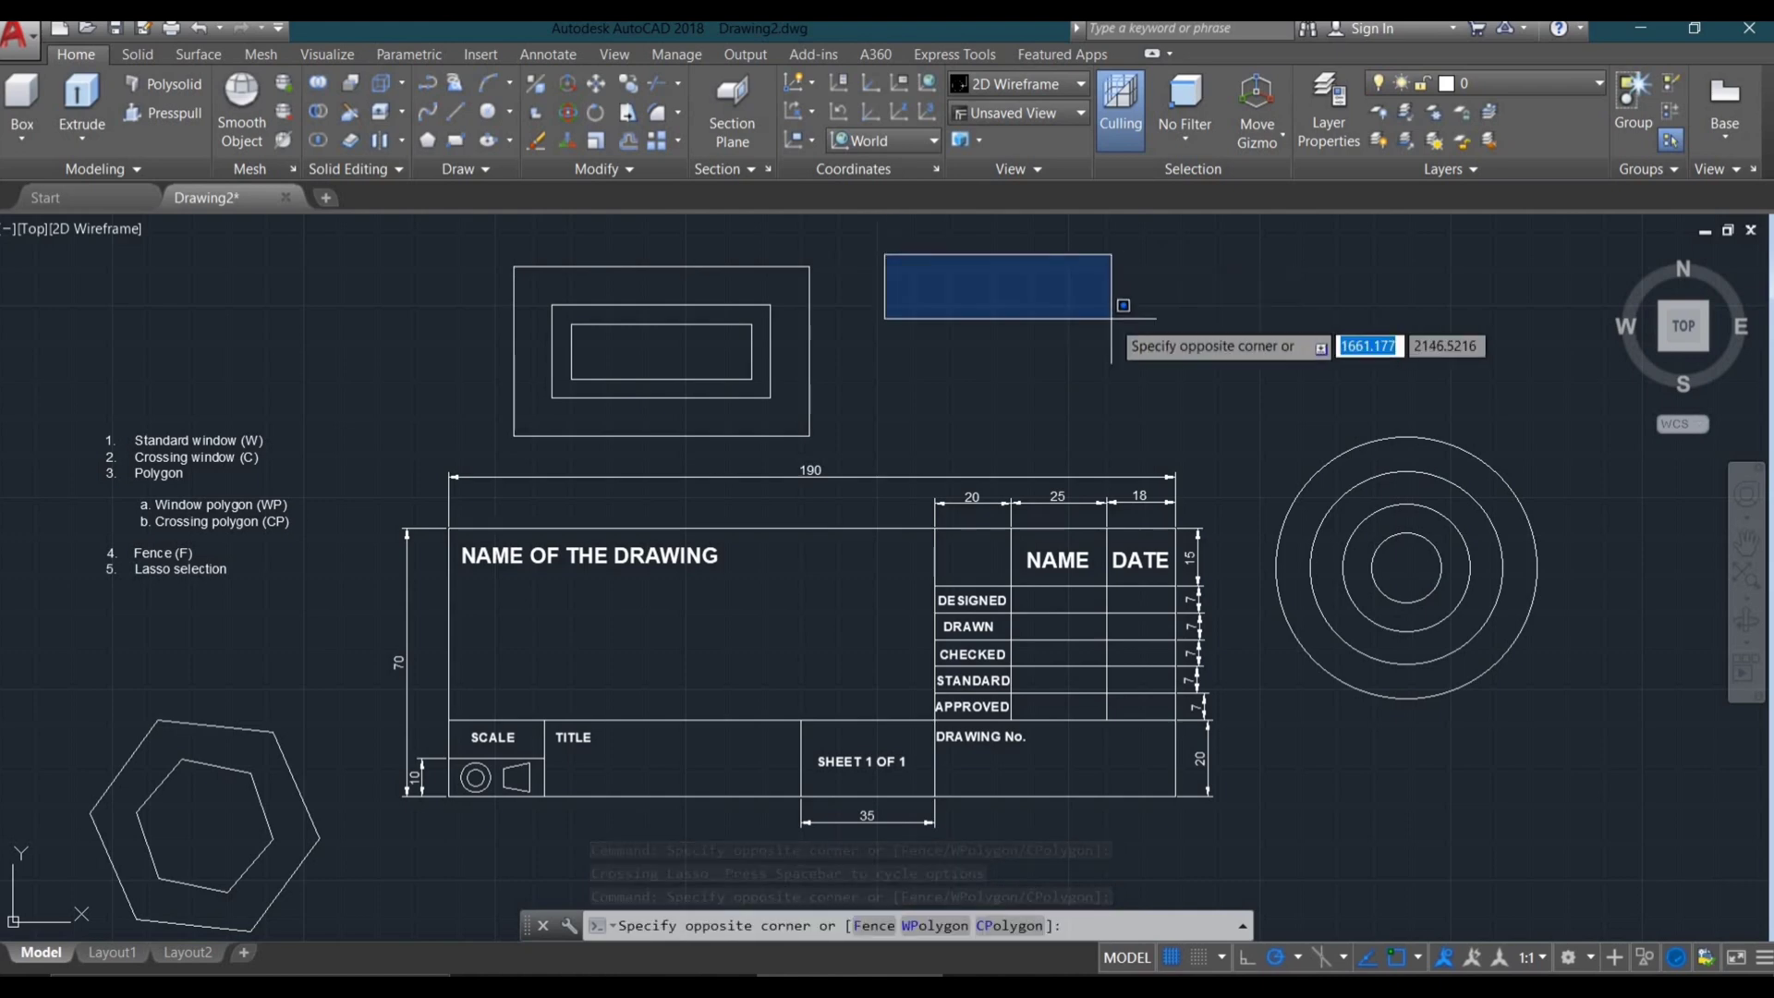
pyautogui.click(1238, 412)
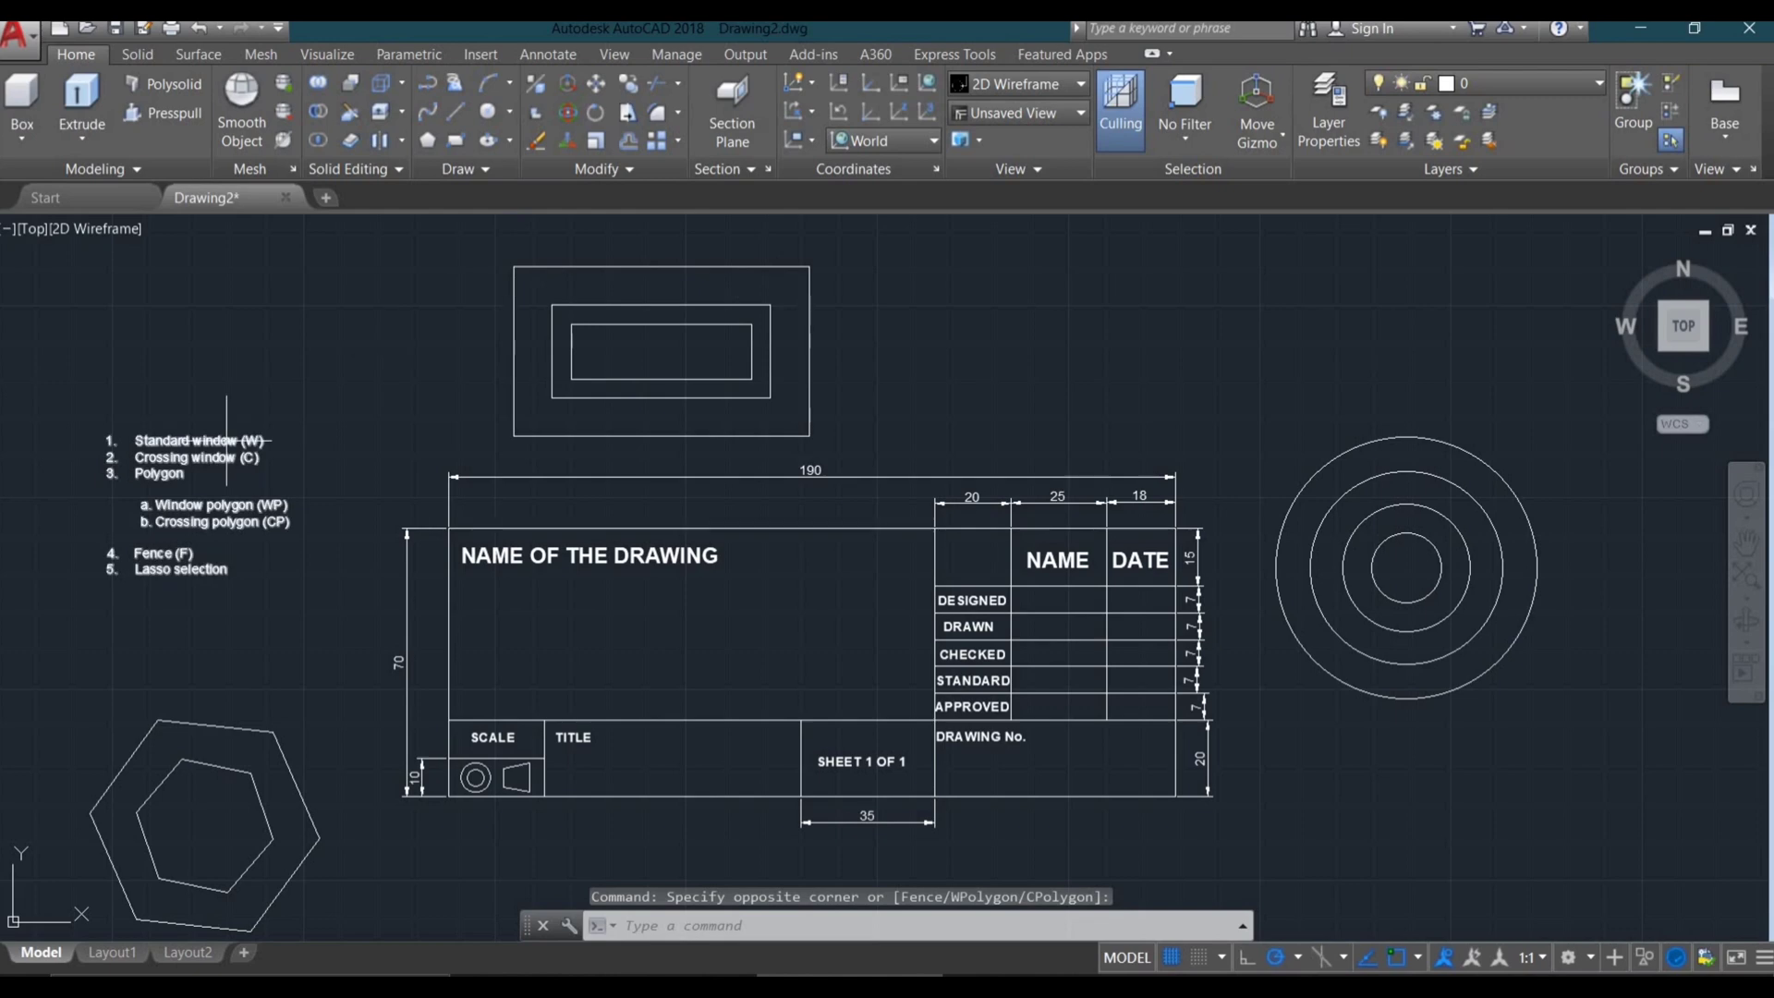
pyautogui.click(901, 247)
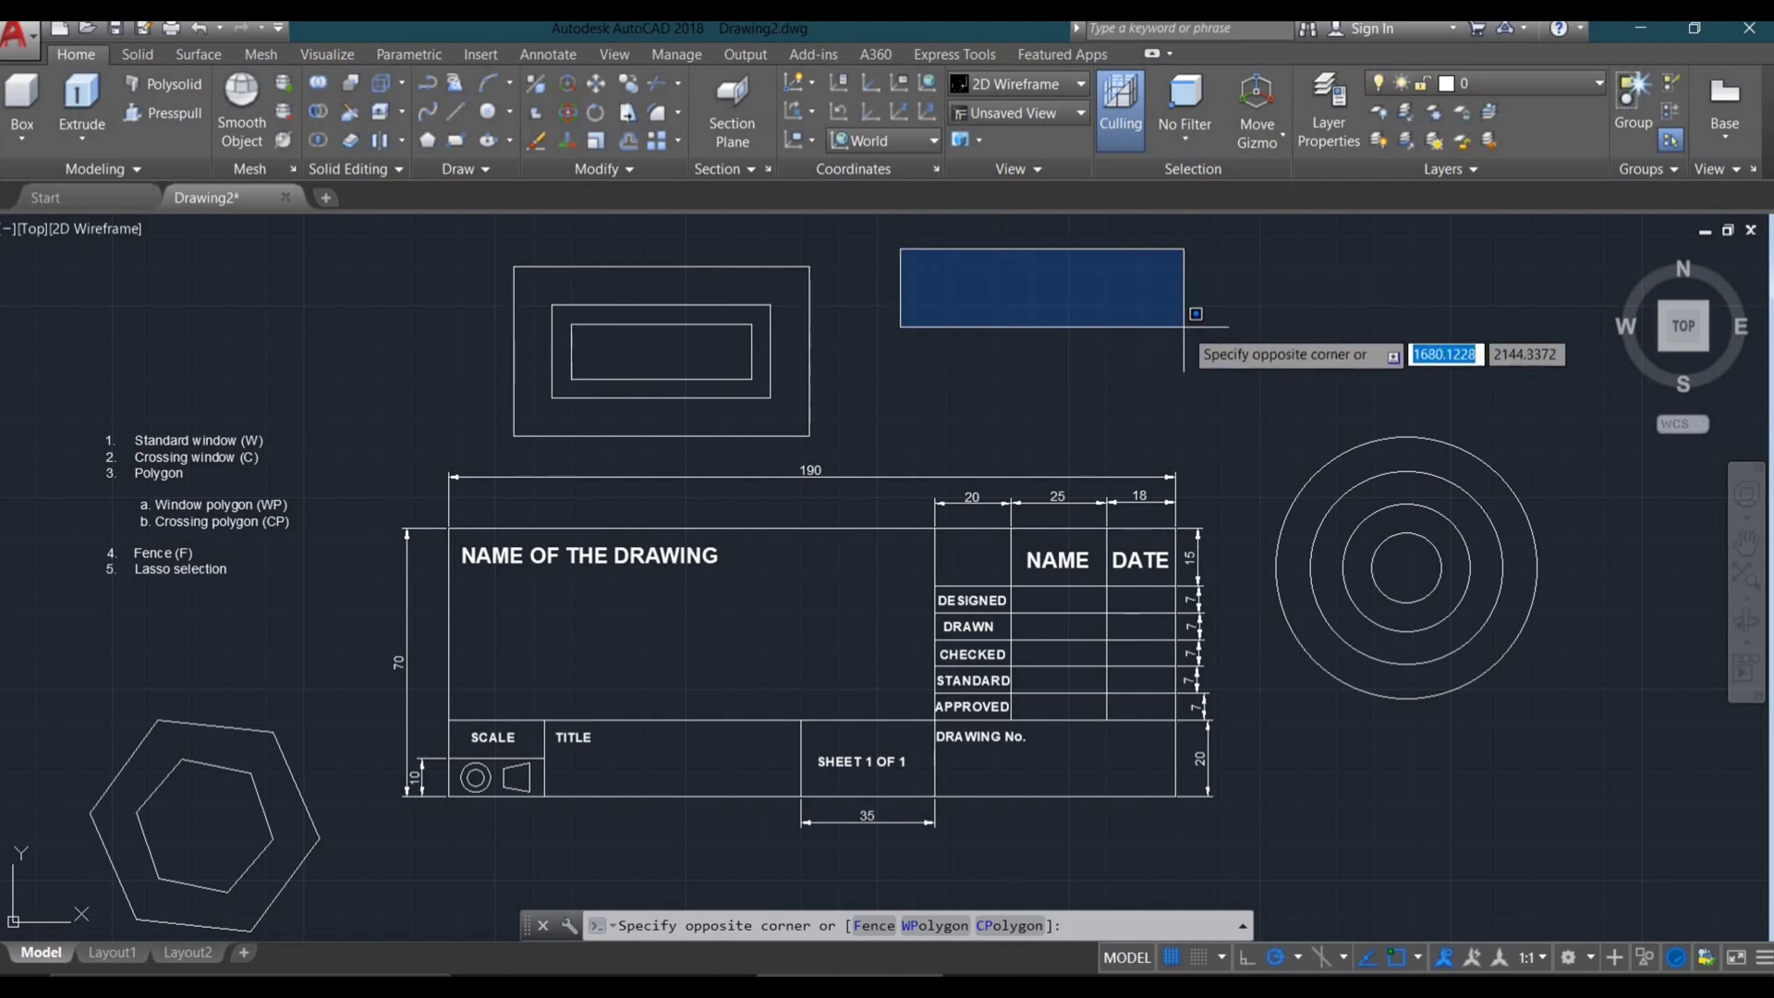
pyautogui.click(1291, 443)
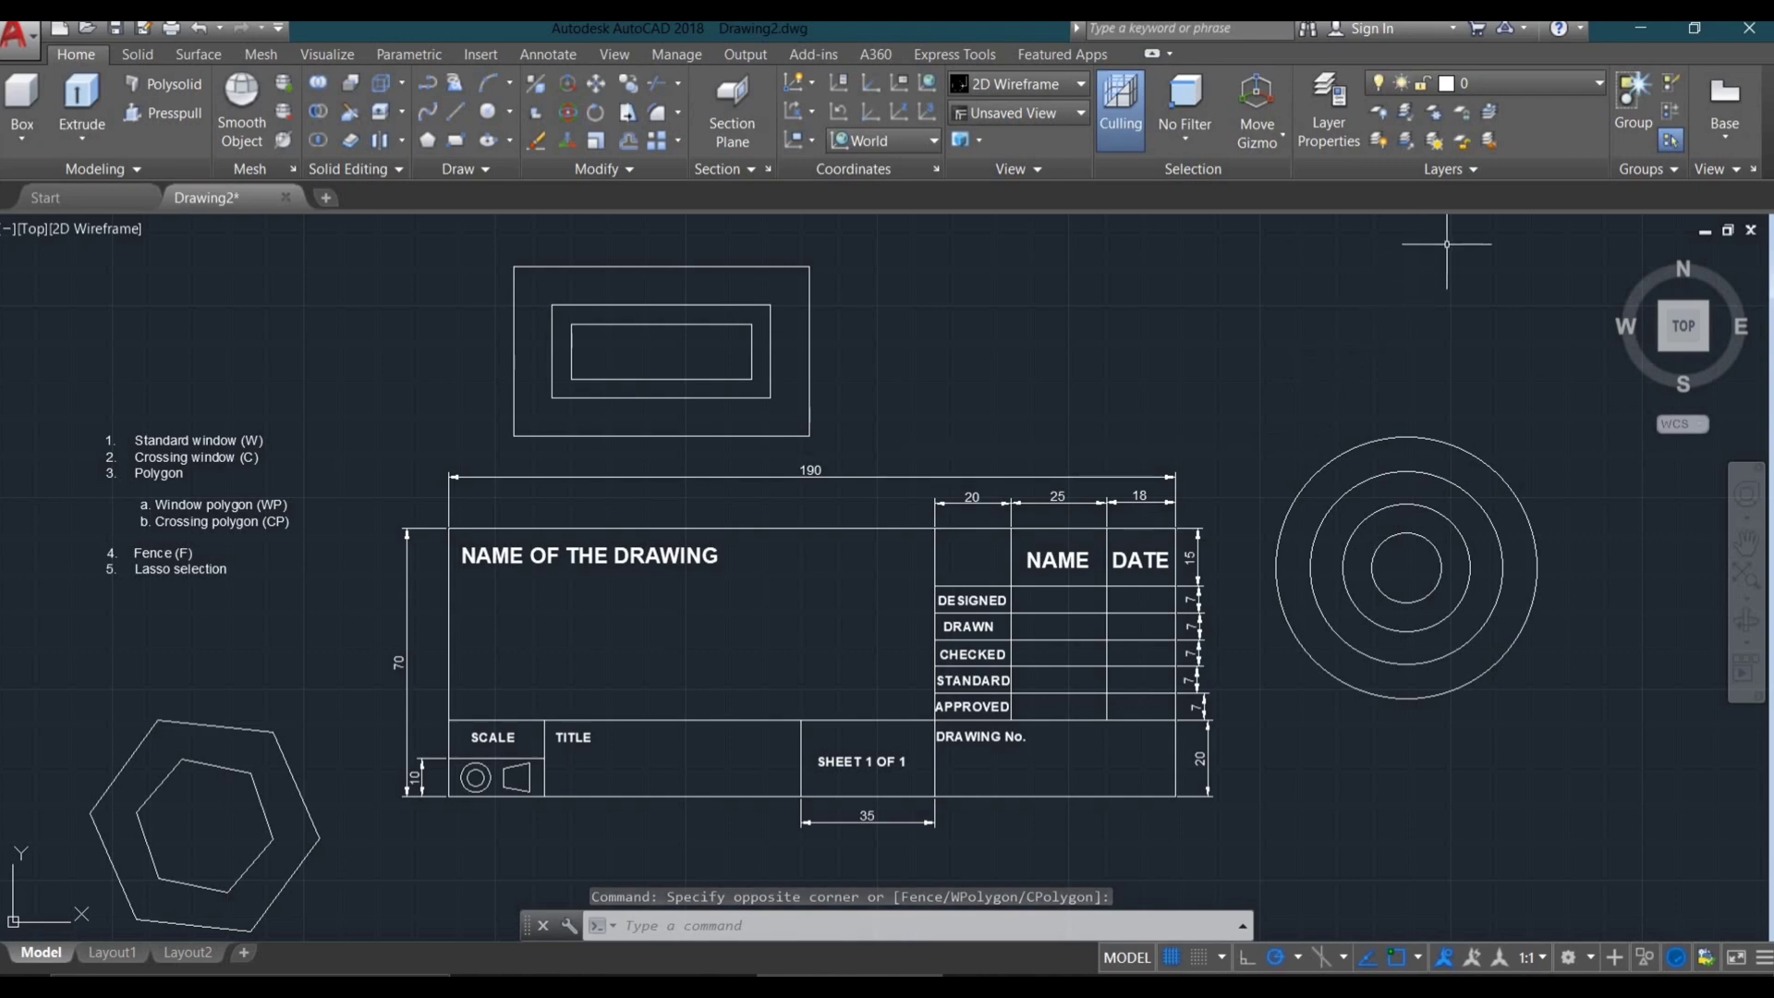
pyautogui.click(1447, 244)
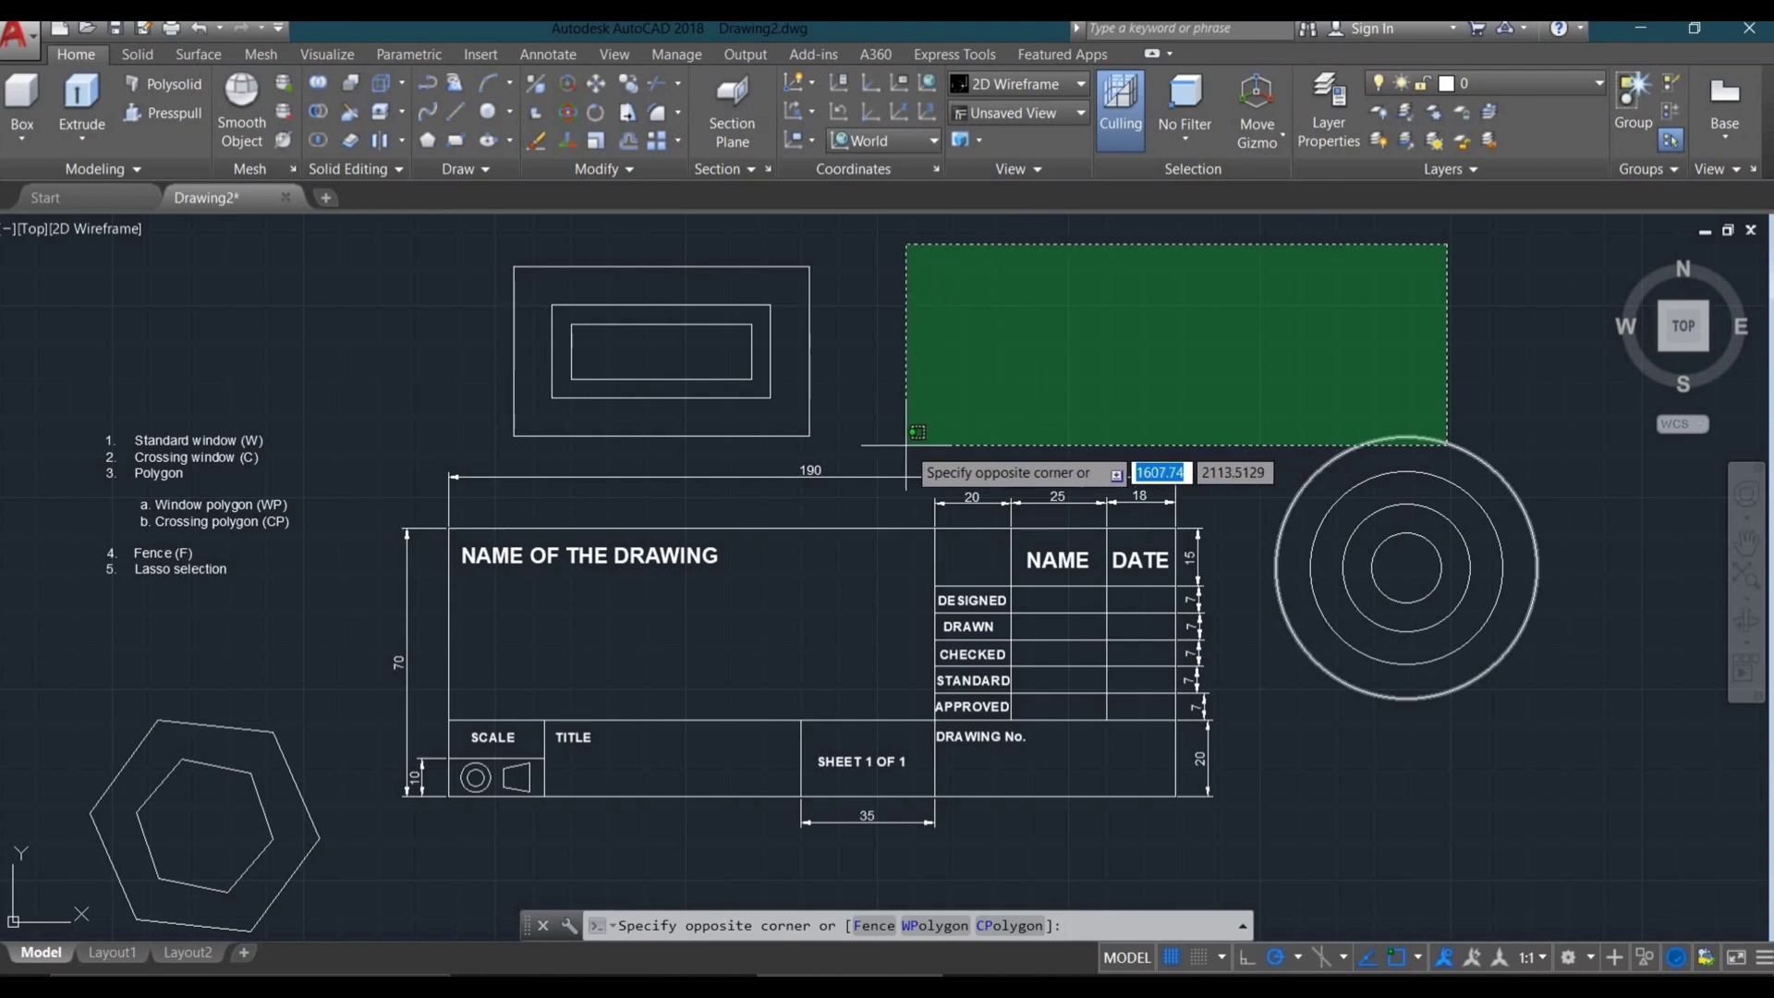
pyautogui.click(924, 439)
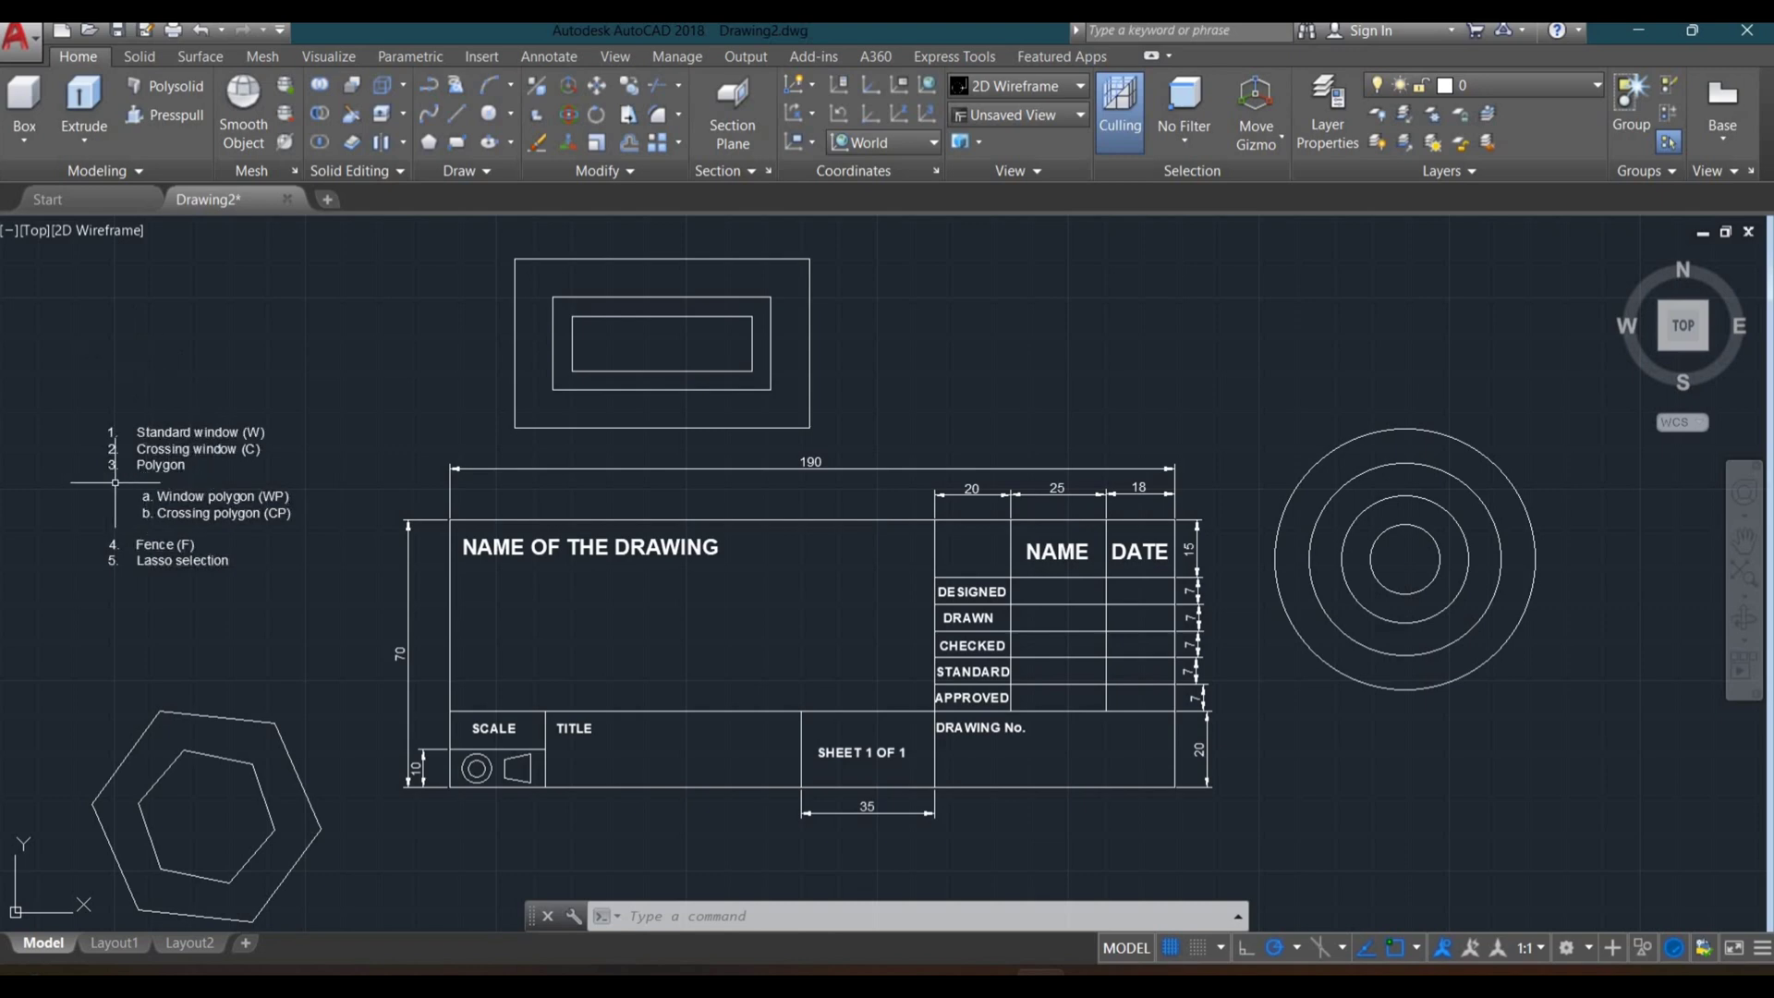
# Step: Select the numbered list of selection methods with a standard window that fully encloses the text
pyautogui.click(60, 351)
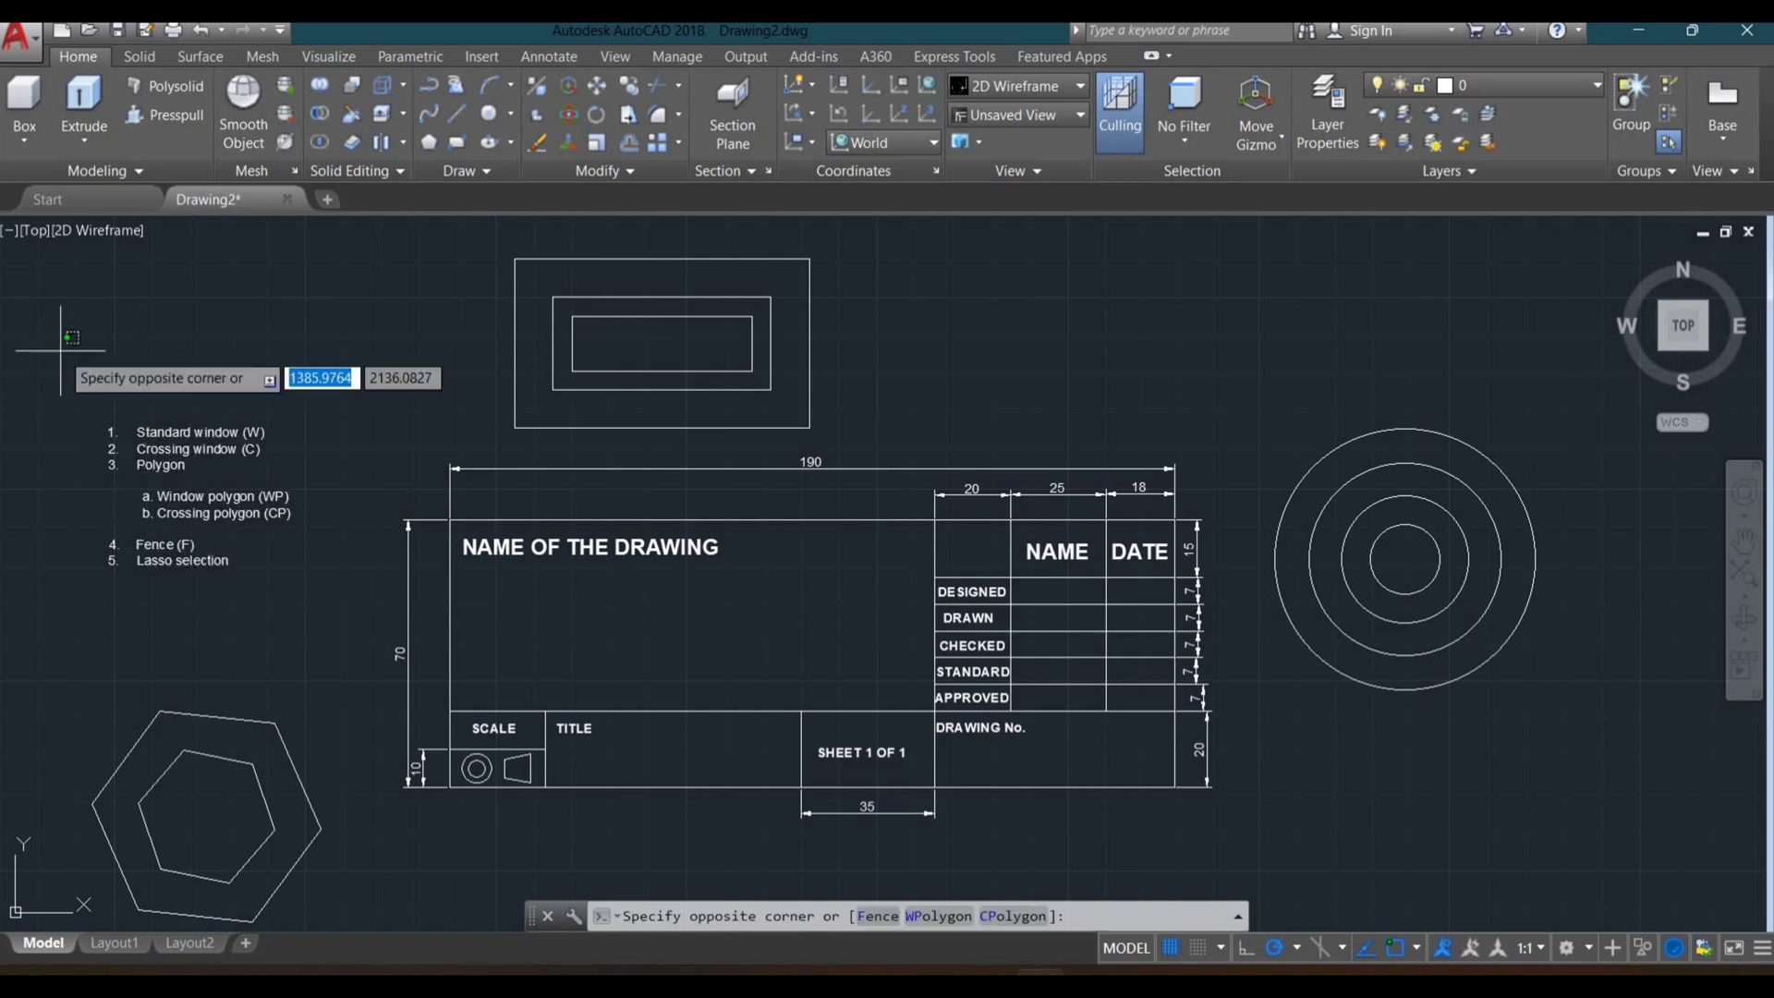
pyautogui.click(317, 591)
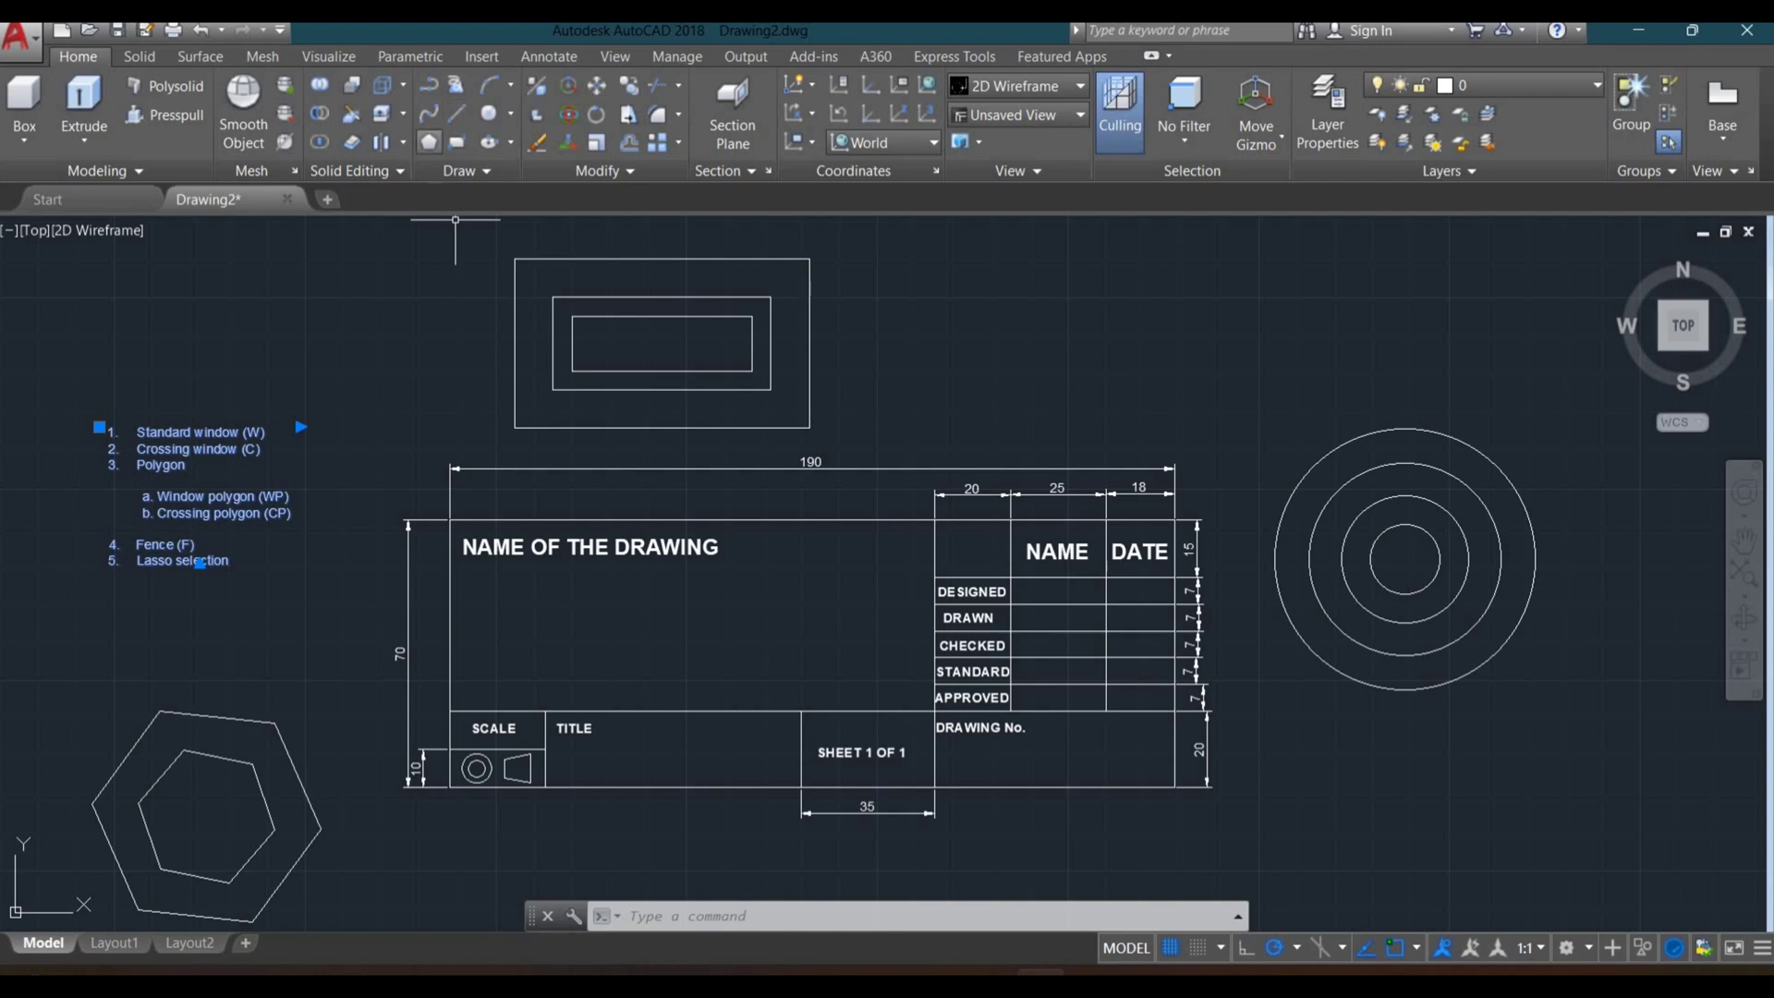
# Step: Draw a 3-sided polygon circumscribed about a circle of radius about 10.4, in the empty area beside the nested rectangles
pyautogui.click(428, 141)
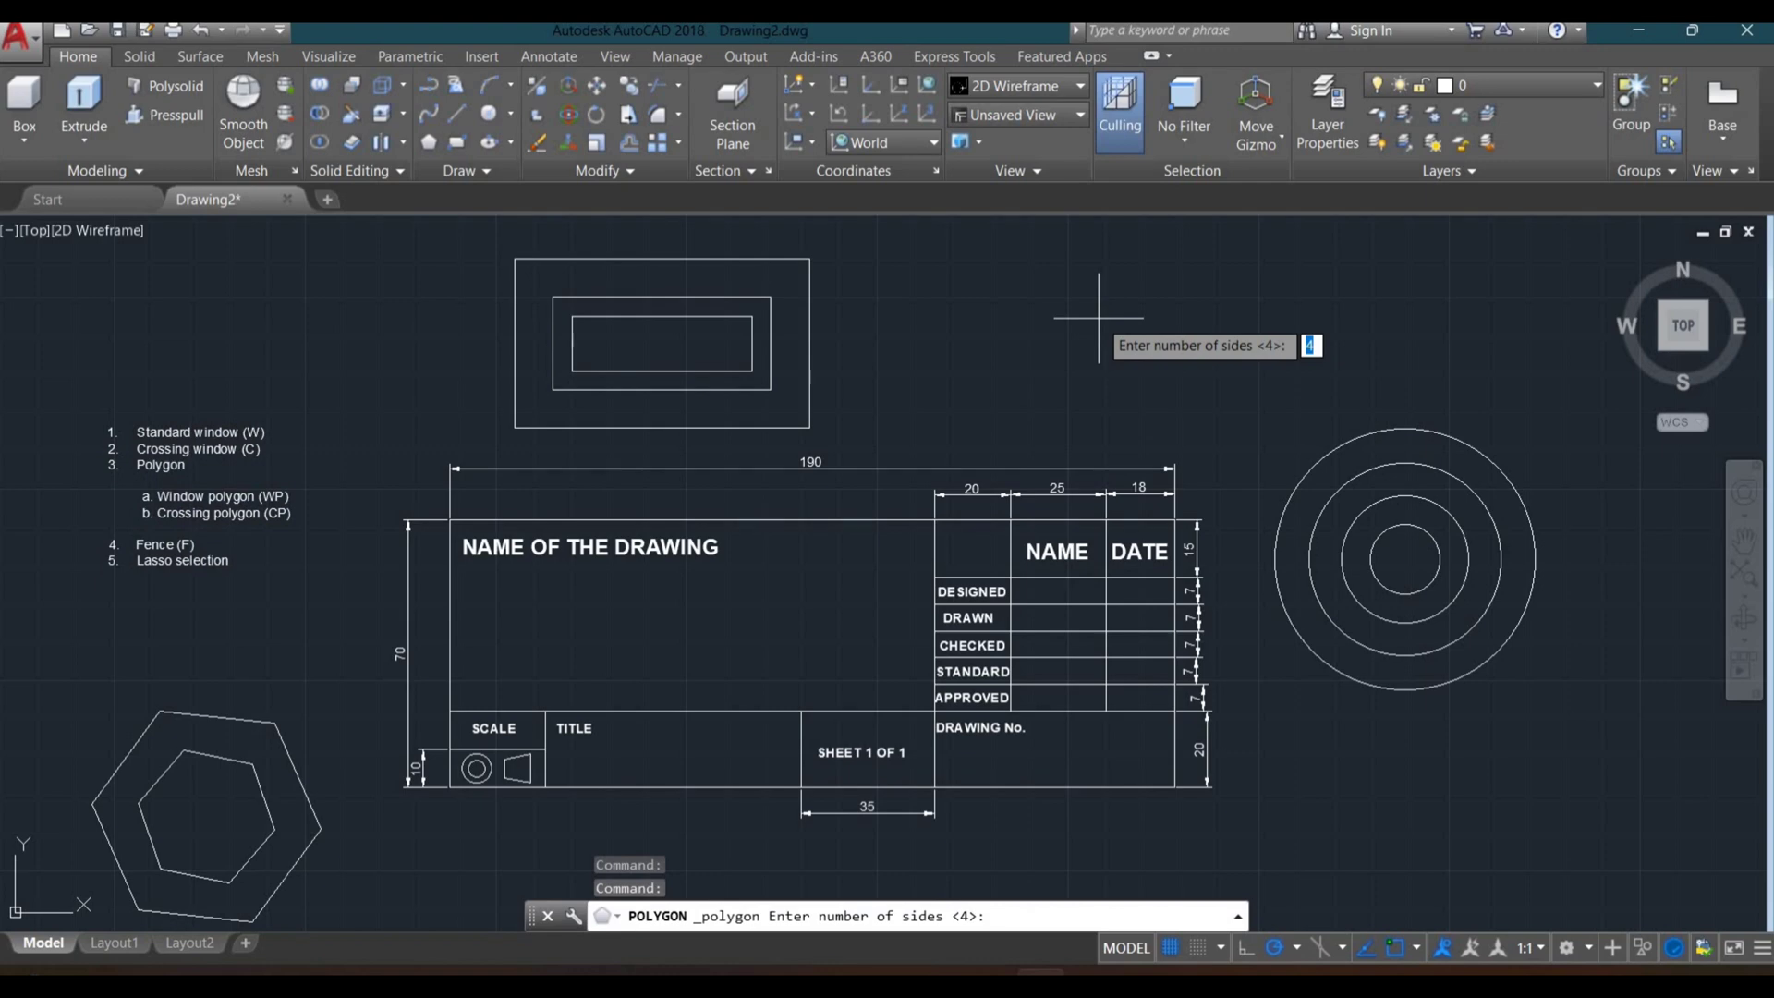
pyautogui.write('3')
pyautogui.press('Return')
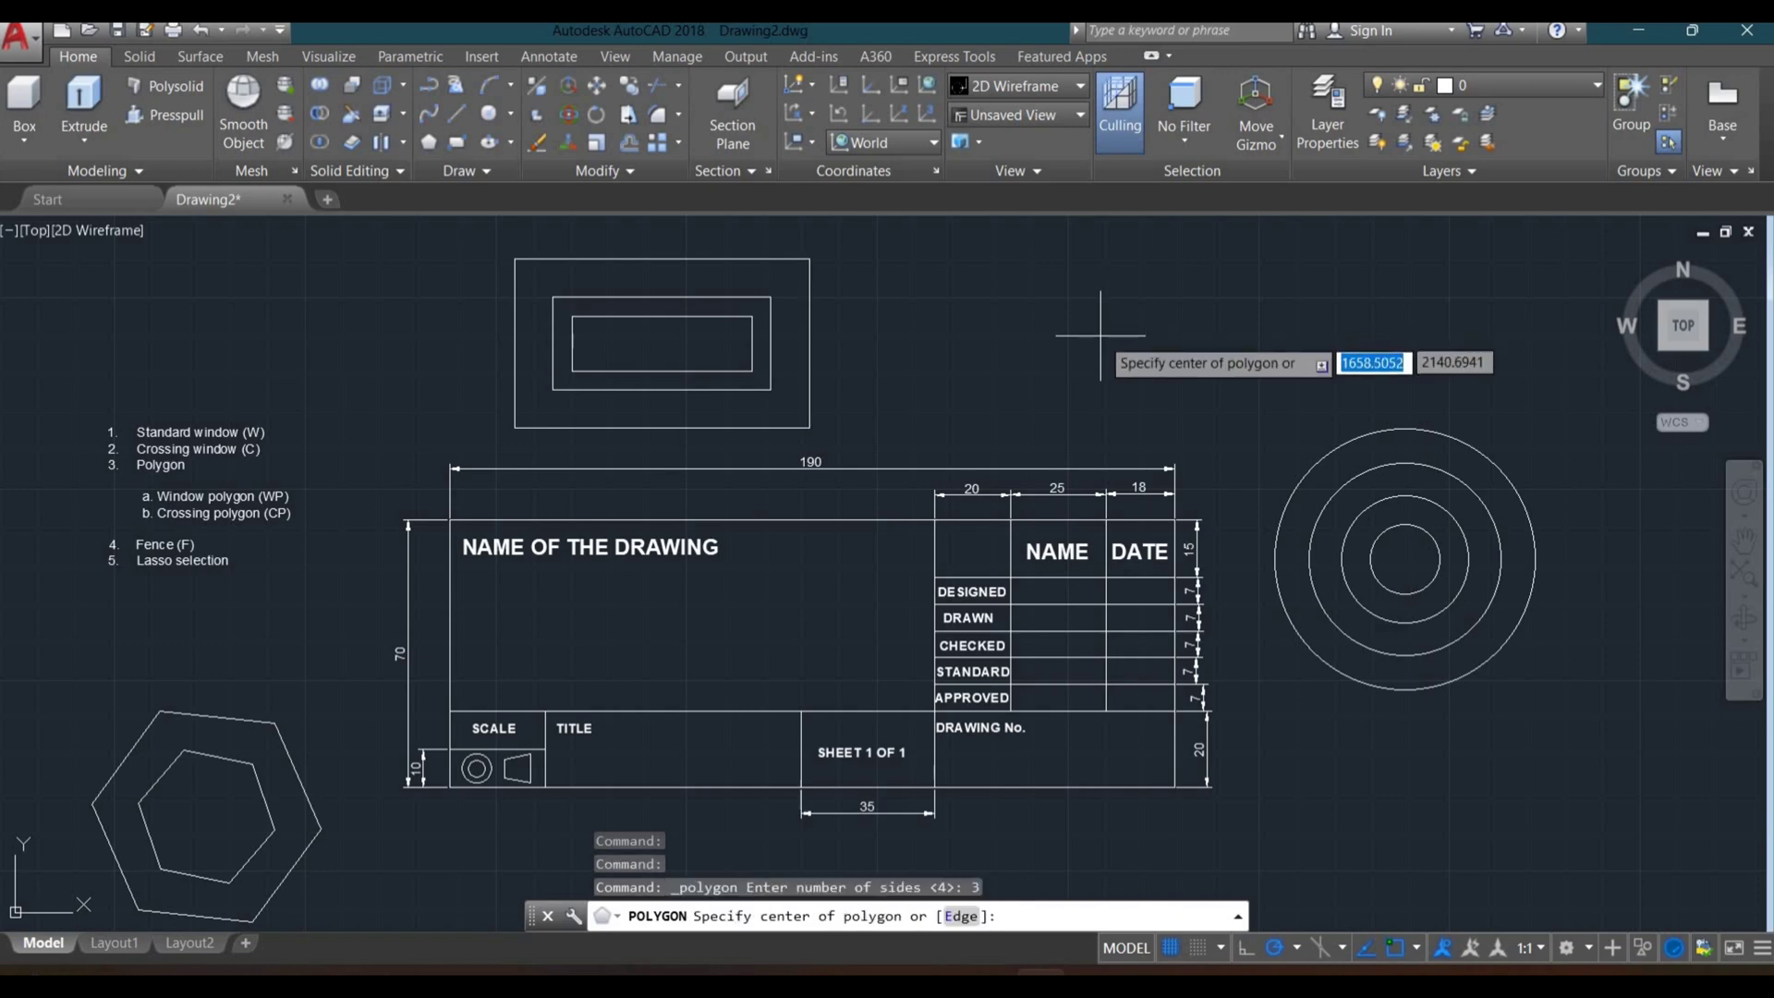
pyautogui.click(1100, 335)
pyautogui.press('Down')
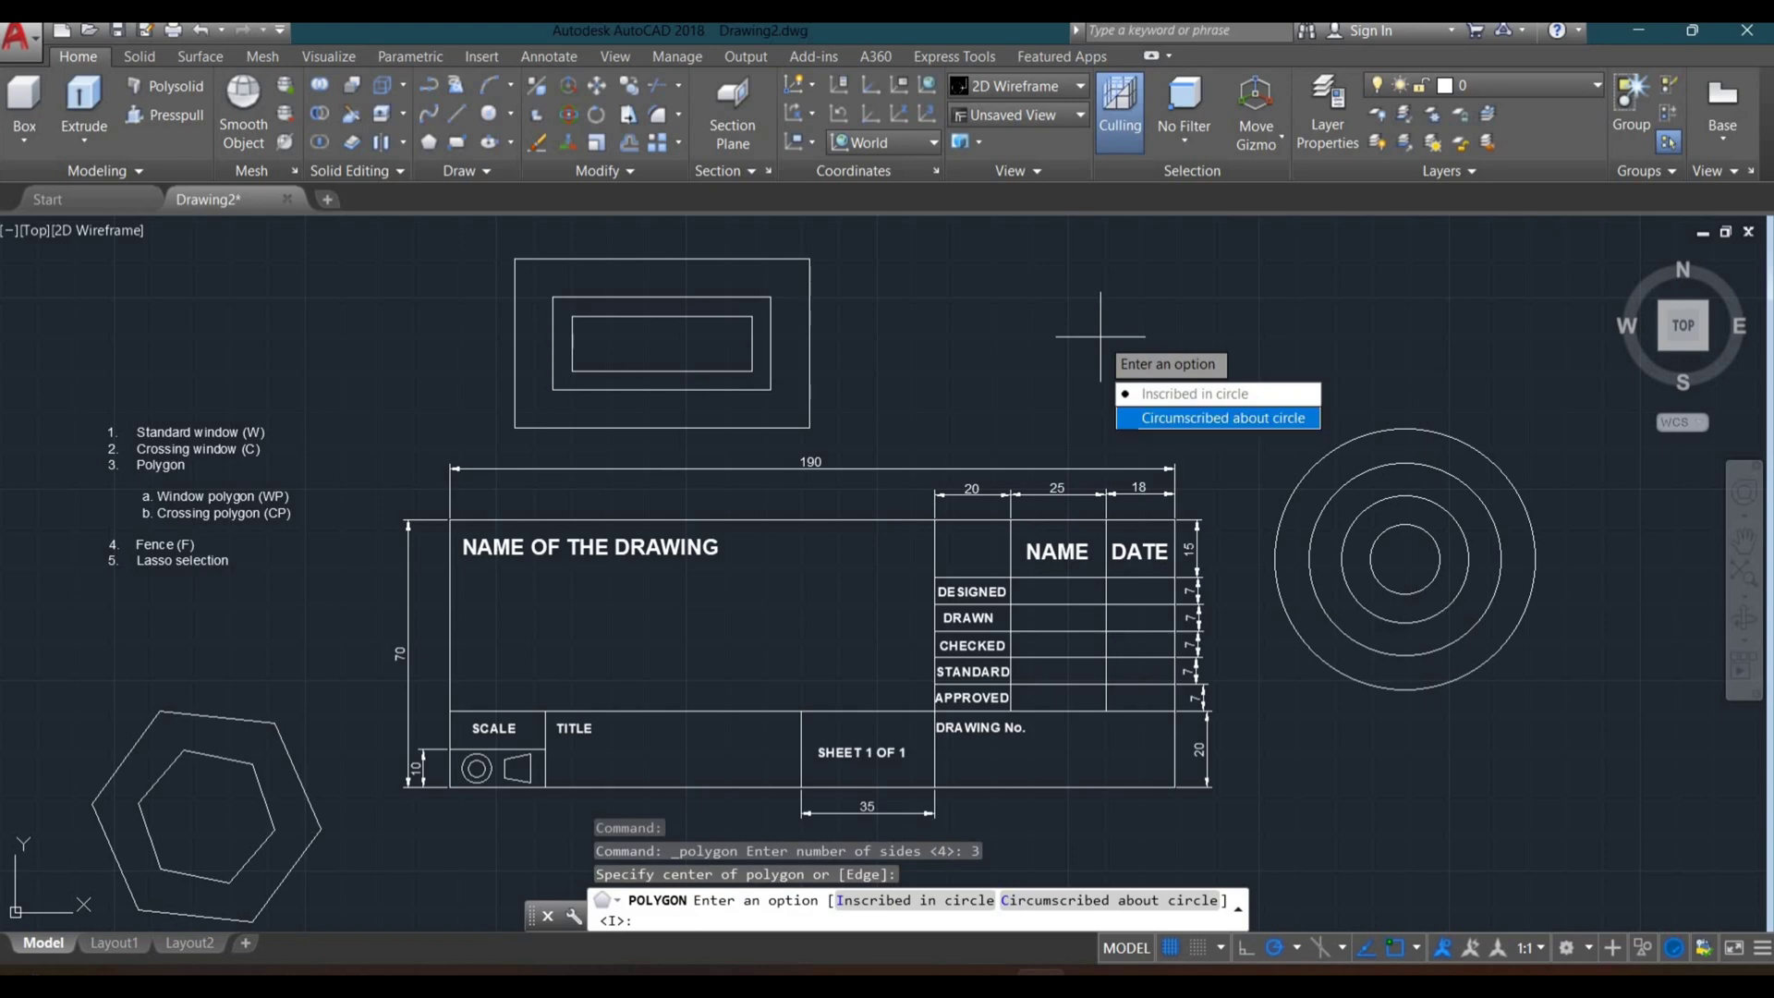
pyautogui.press('Return')
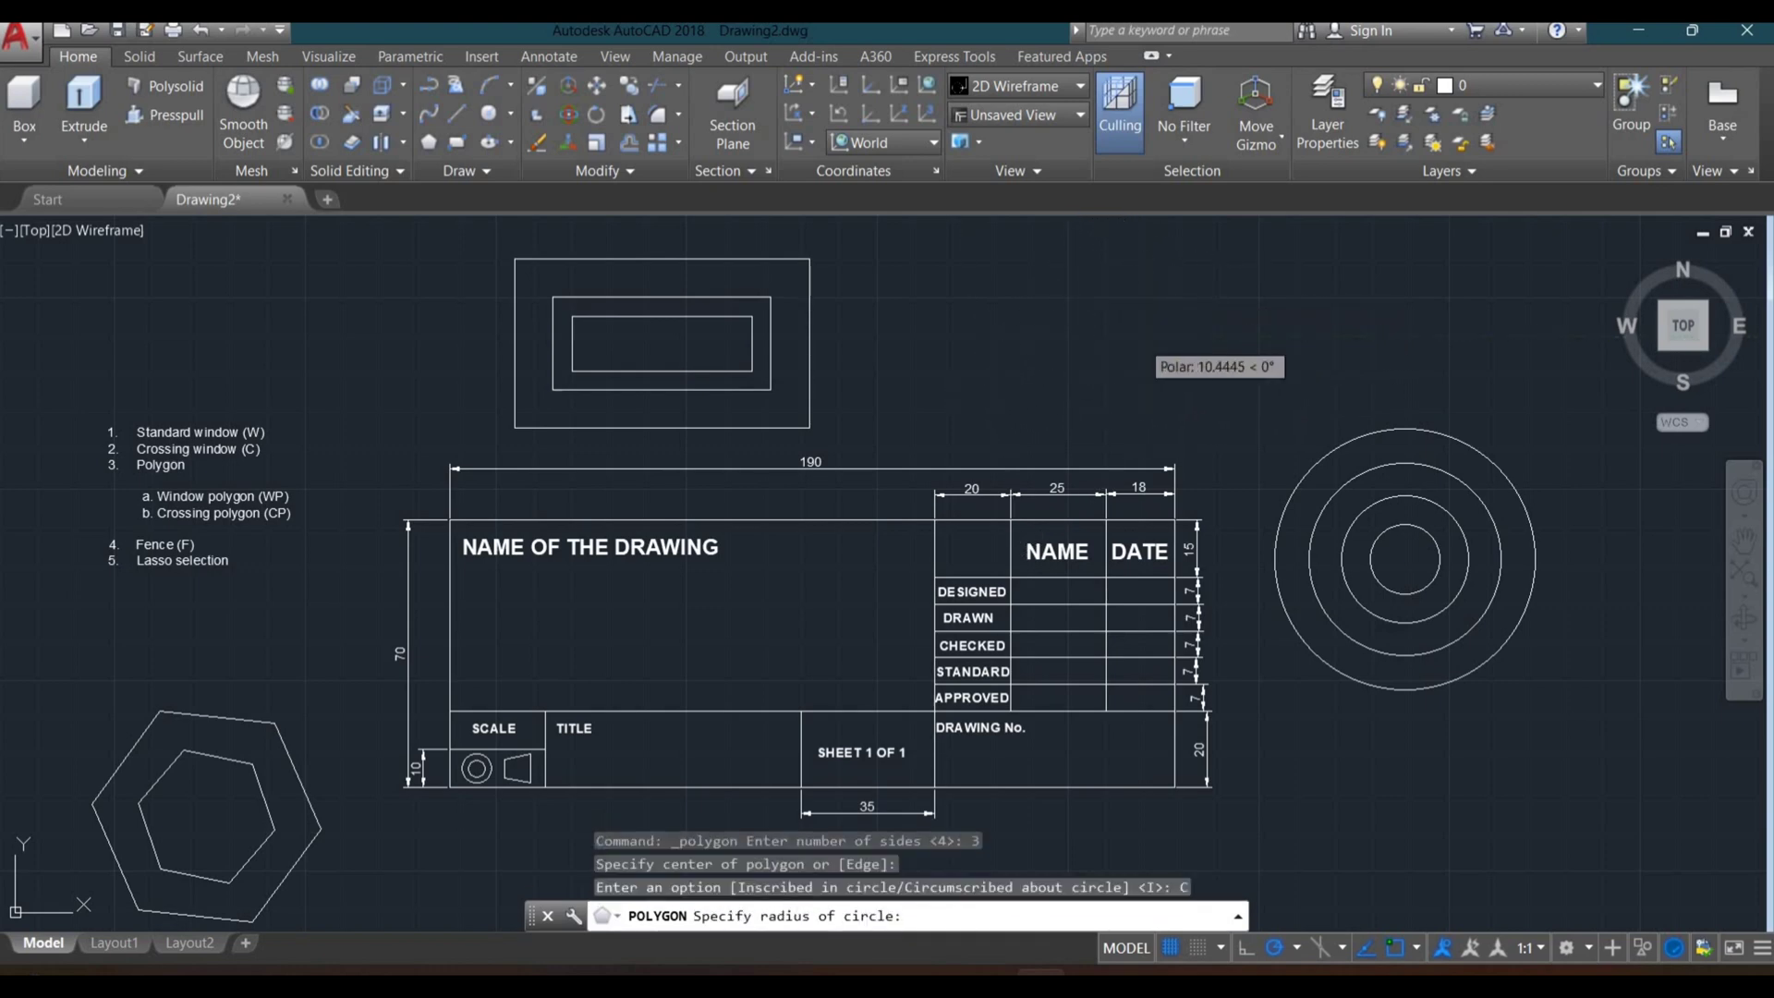
pyautogui.click(1140, 337)
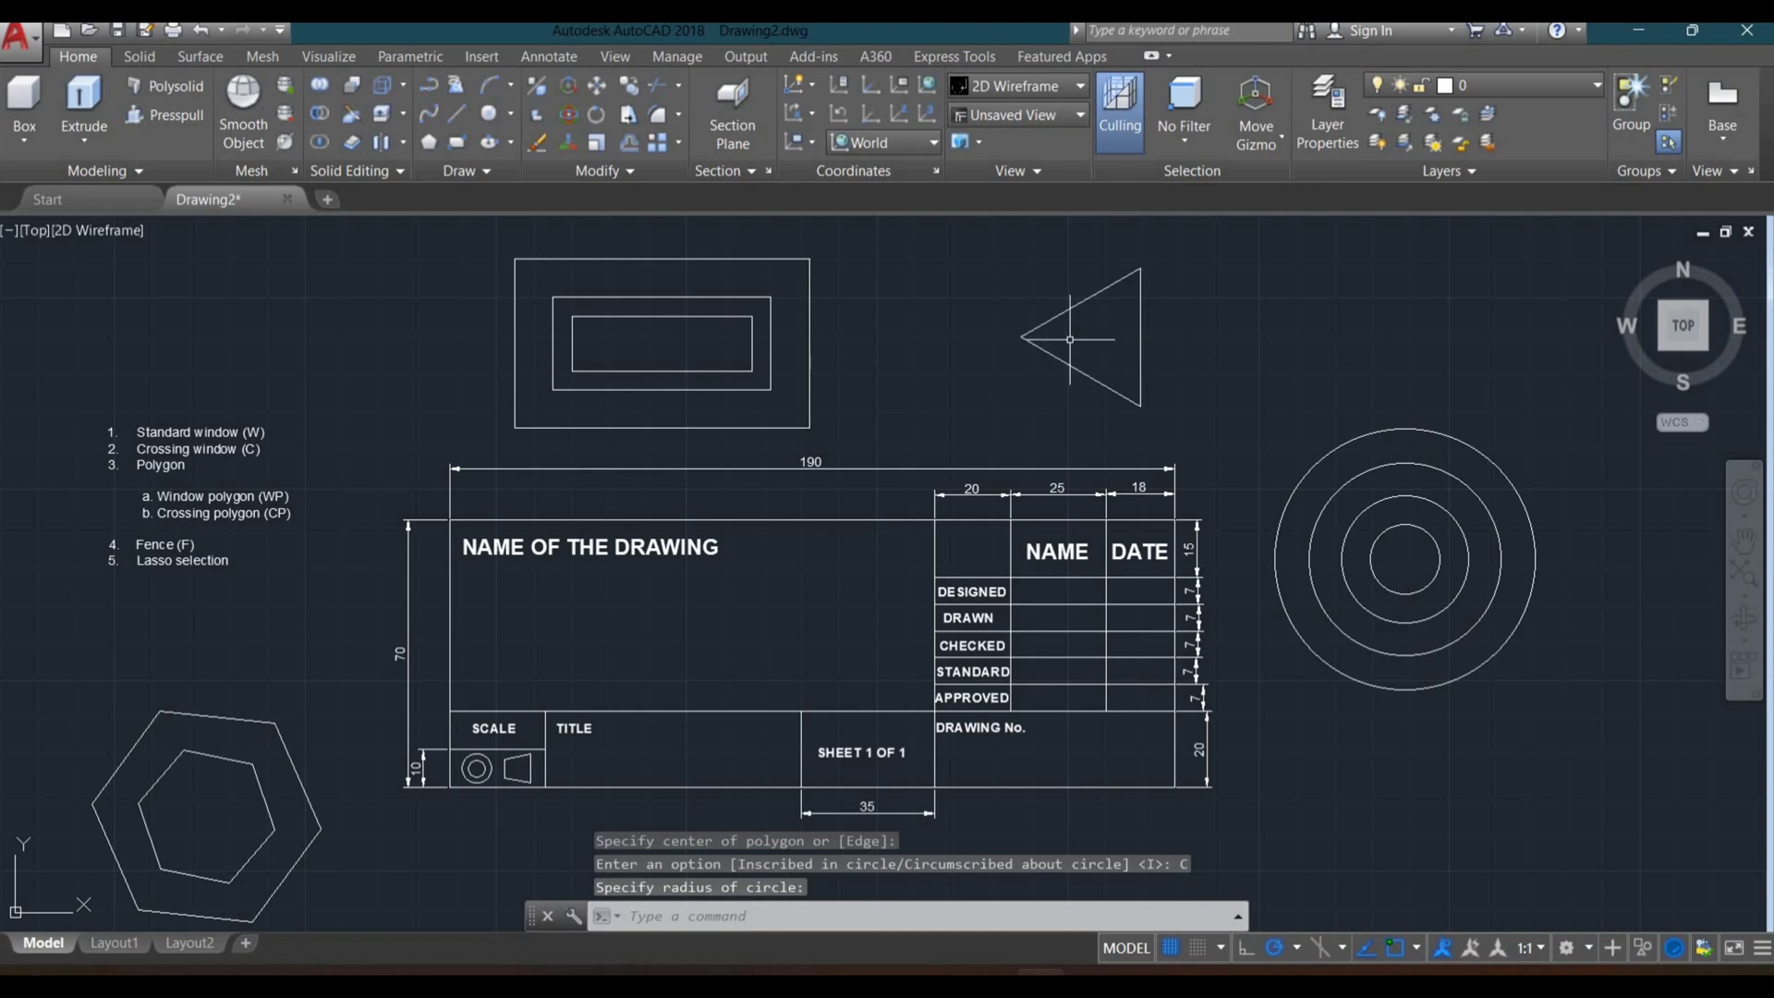
# Step: Draw a 4-sided polygon inscribed in a circle of radius about 18, placed between the triangle and the view cube
pyautogui.press('Return')
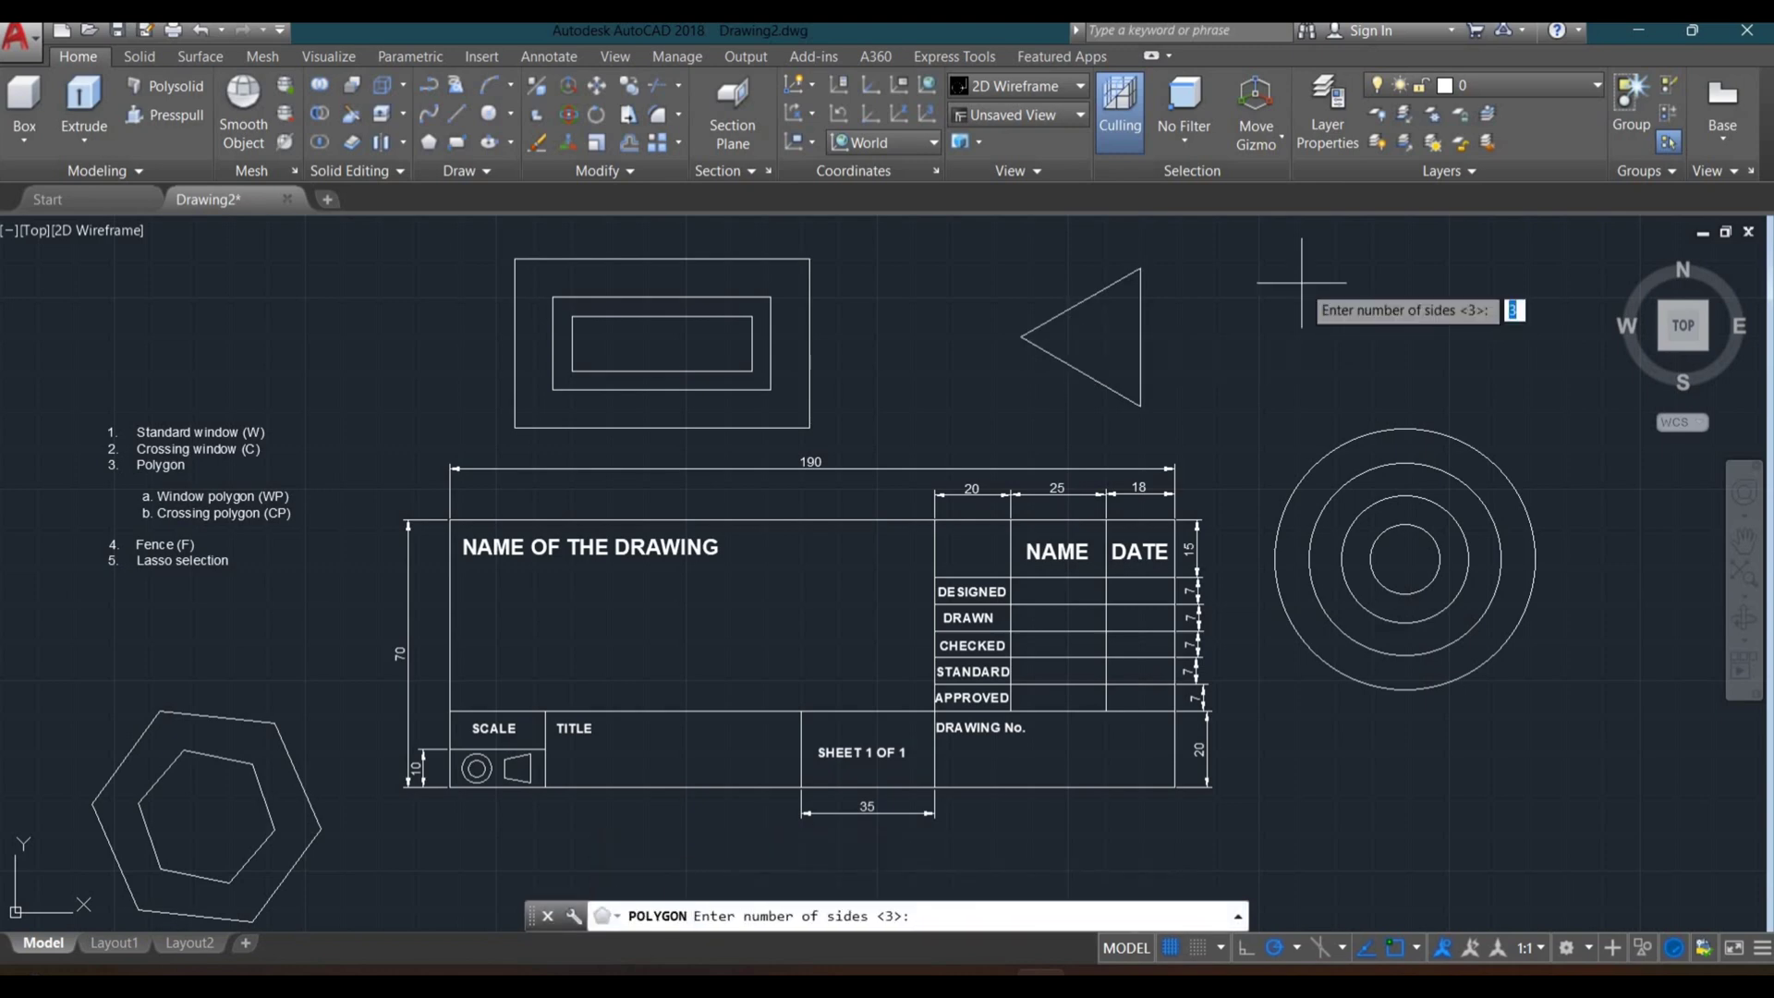
pyautogui.write('4')
pyautogui.press('Return')
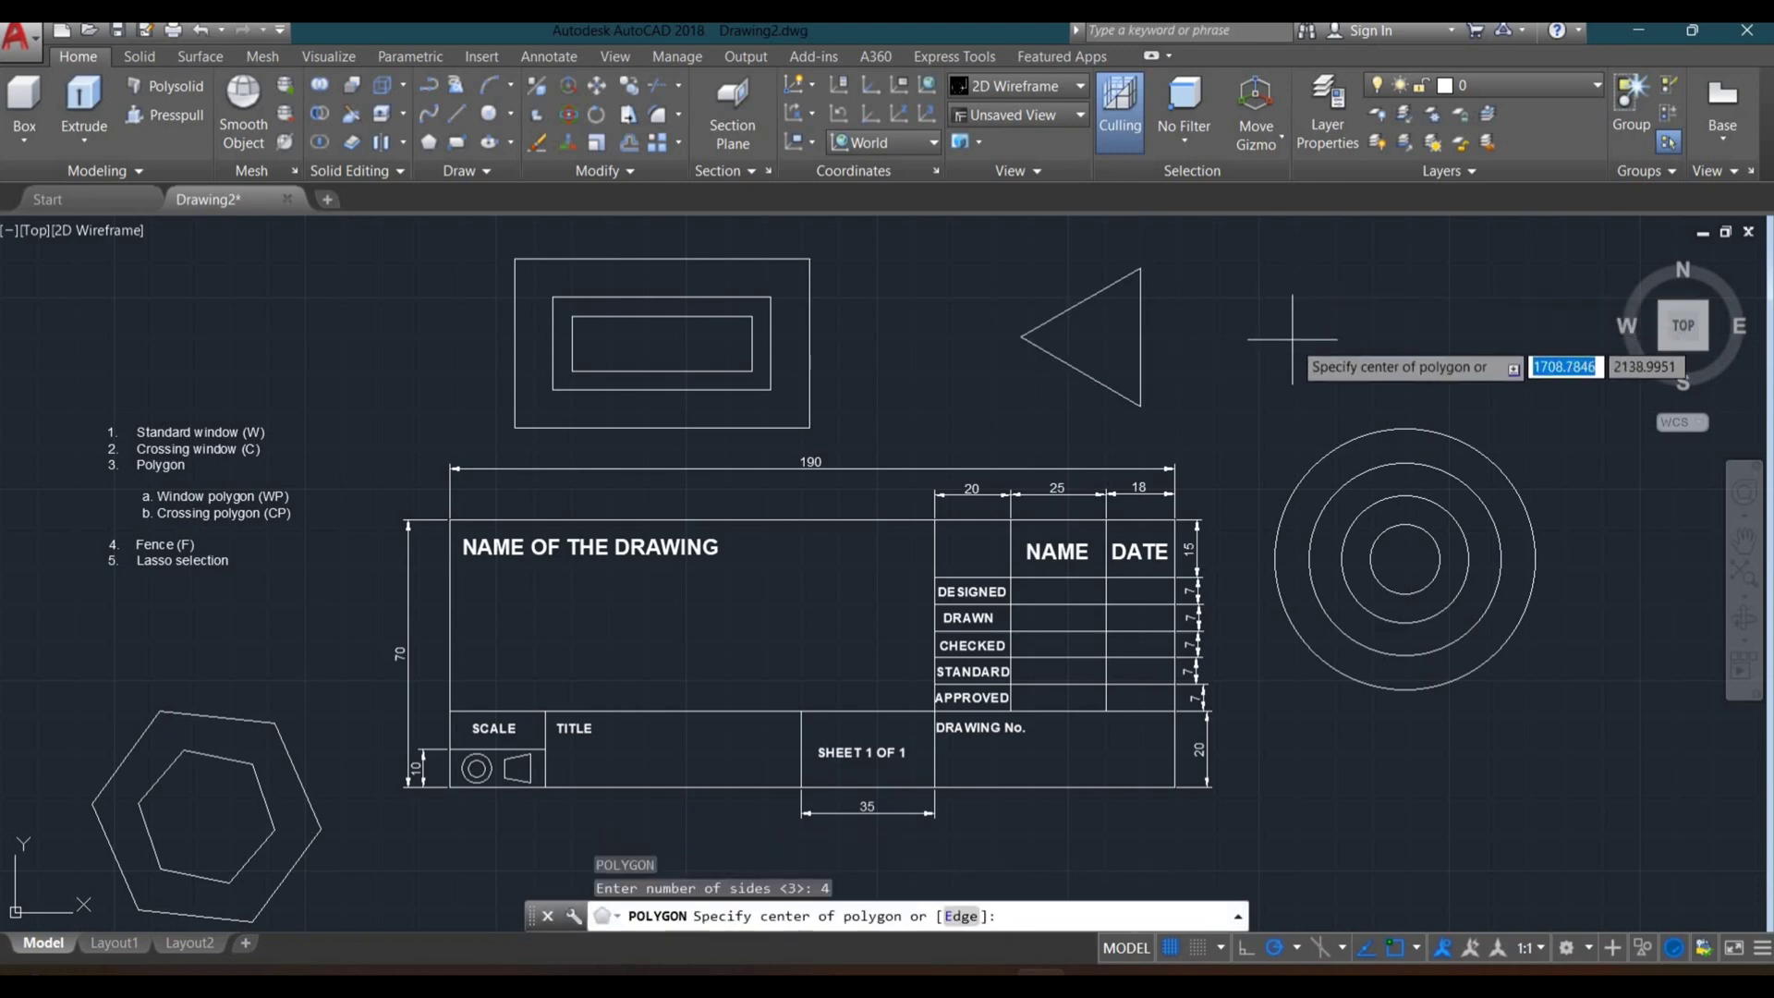
pyautogui.click(1292, 338)
pyautogui.press('Down')
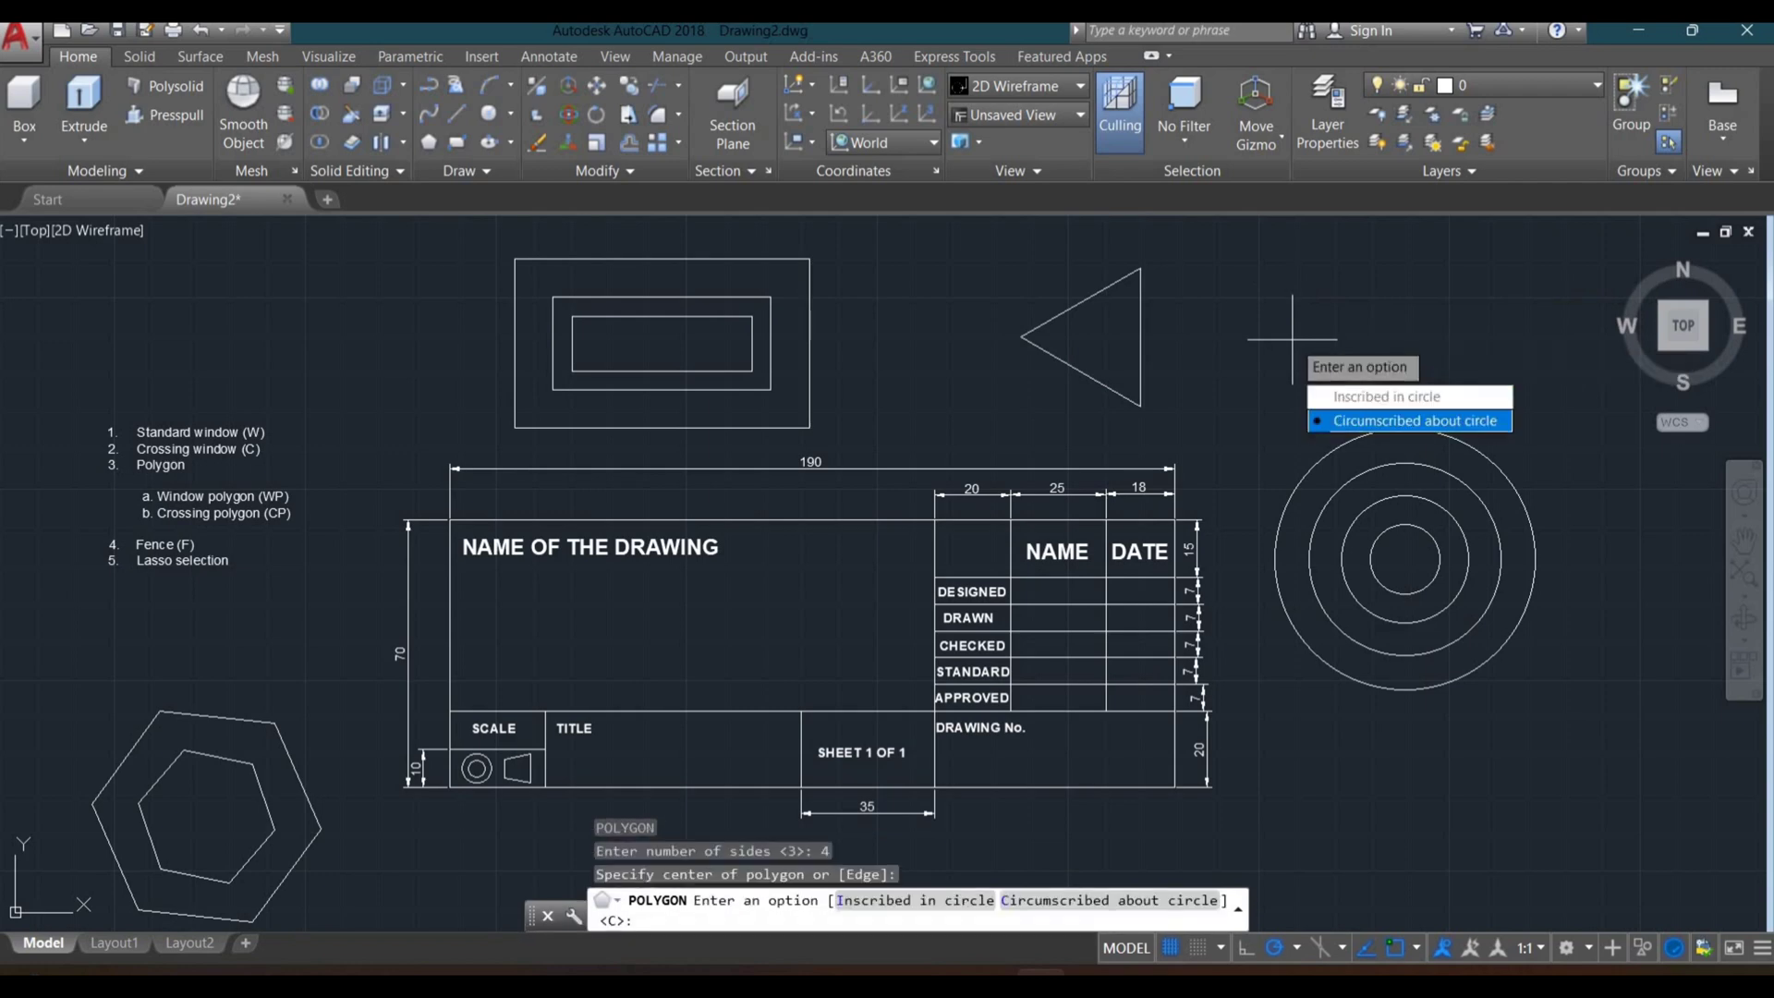
pyautogui.press('Up')
pyautogui.press('Return')
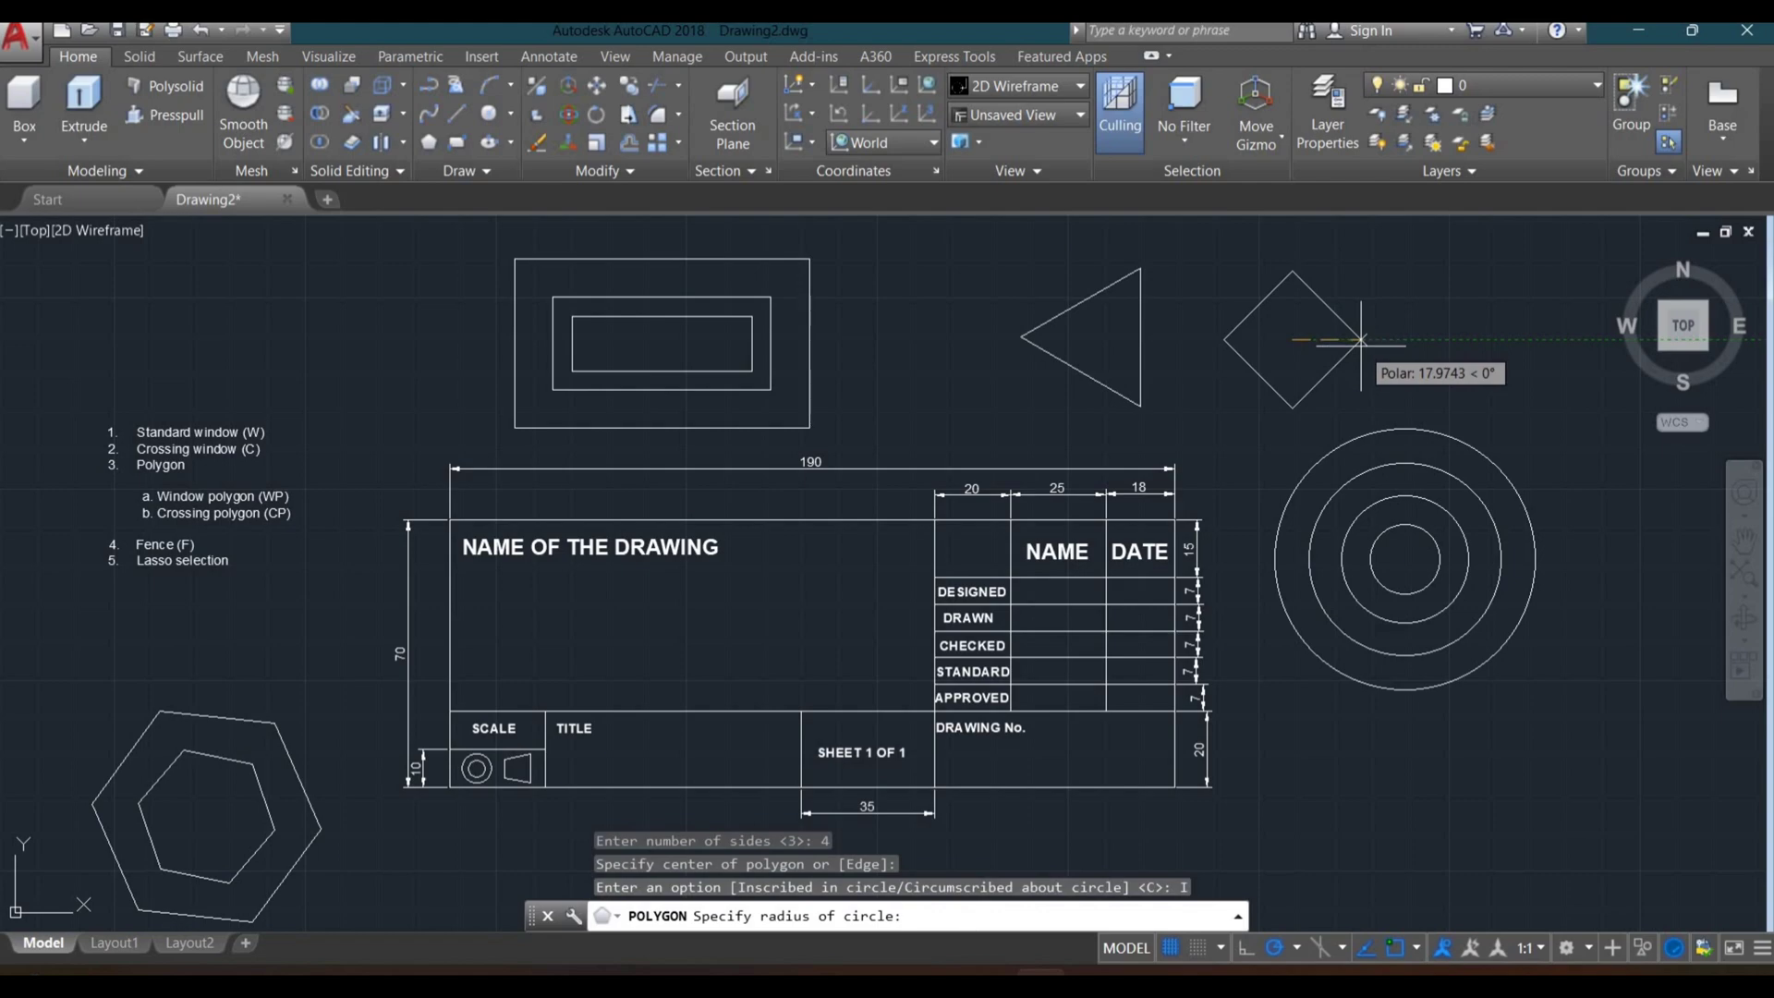
pyautogui.click(1363, 340)
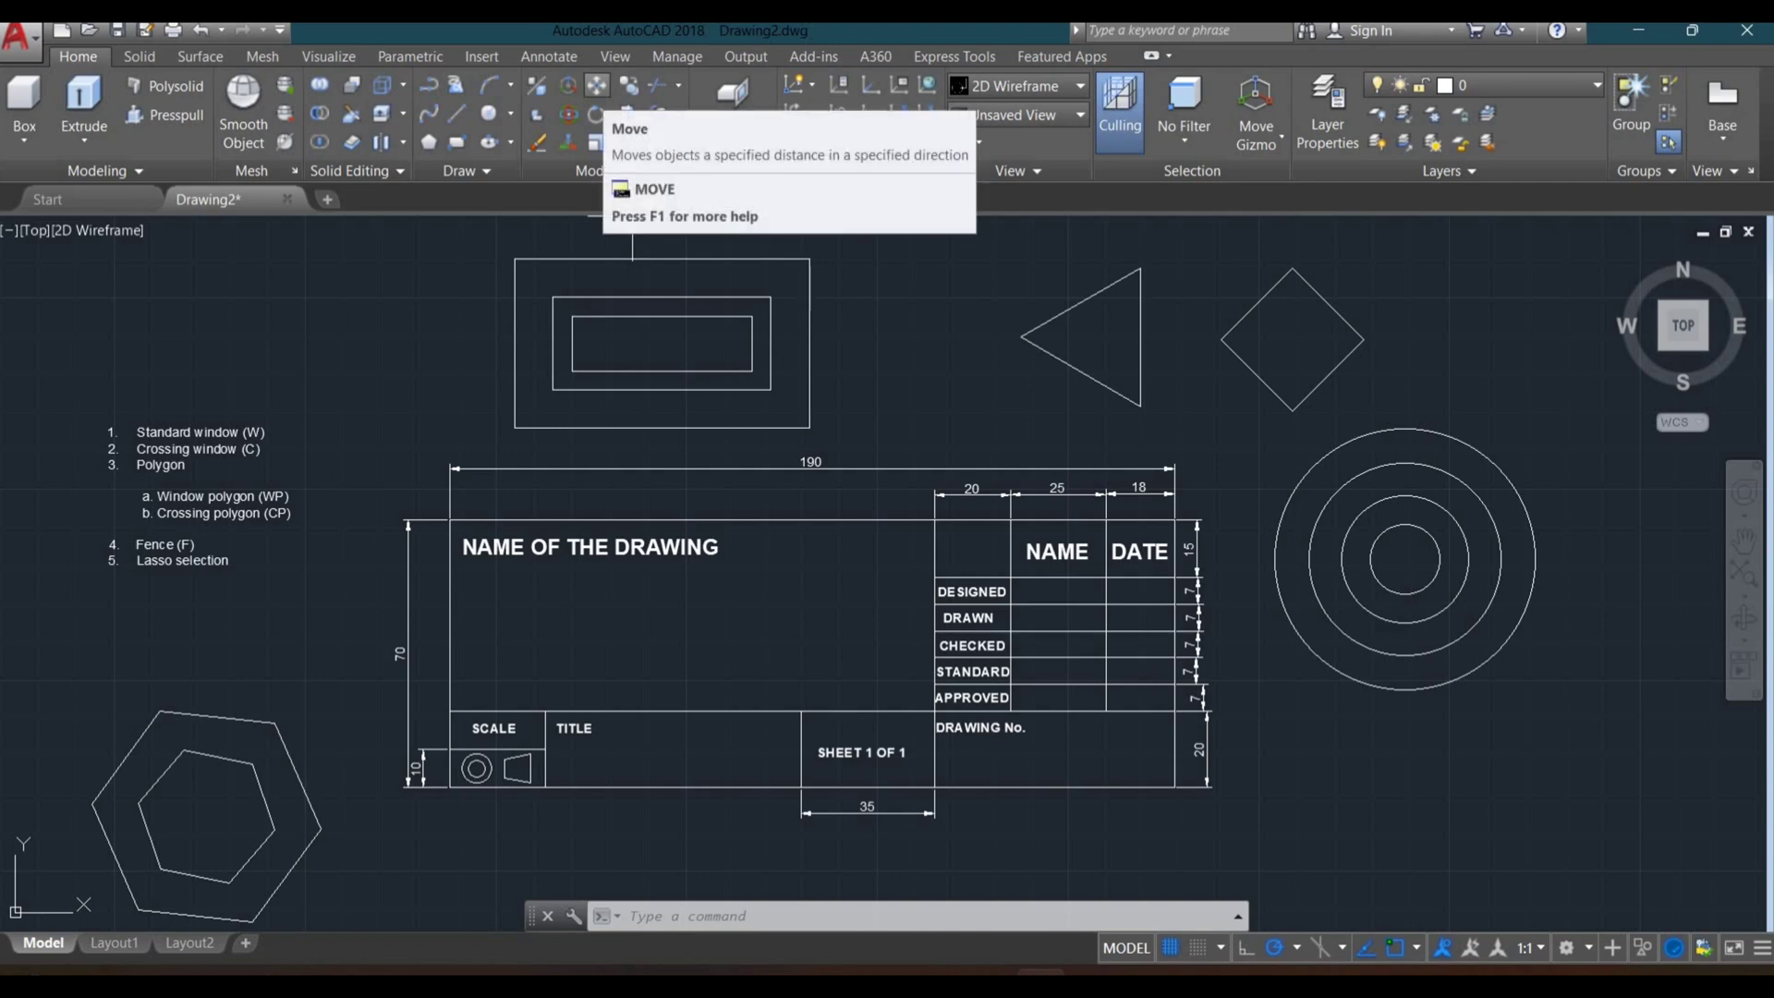
# Step: Within Move, try a clockwise window polygon (WP) selection that fully encloses the three nested rectangles, and cancel it
pyautogui.click(597, 85)
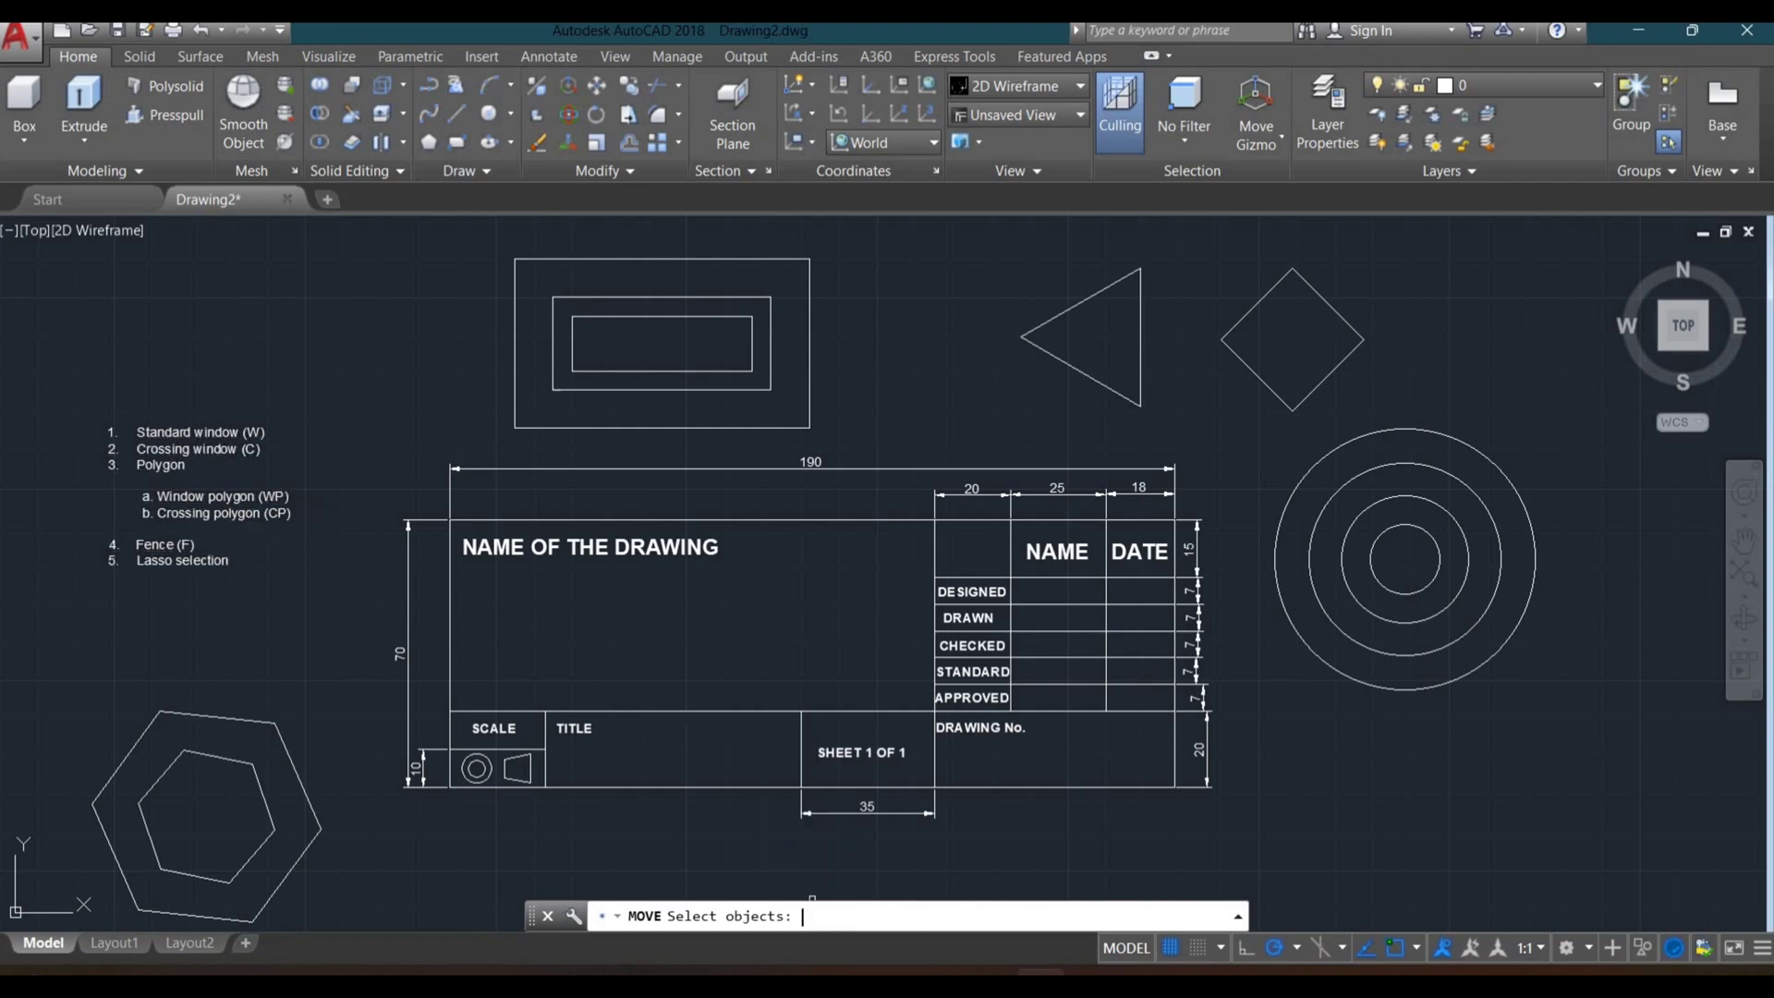
pyautogui.write('wp')
pyautogui.press('Return')
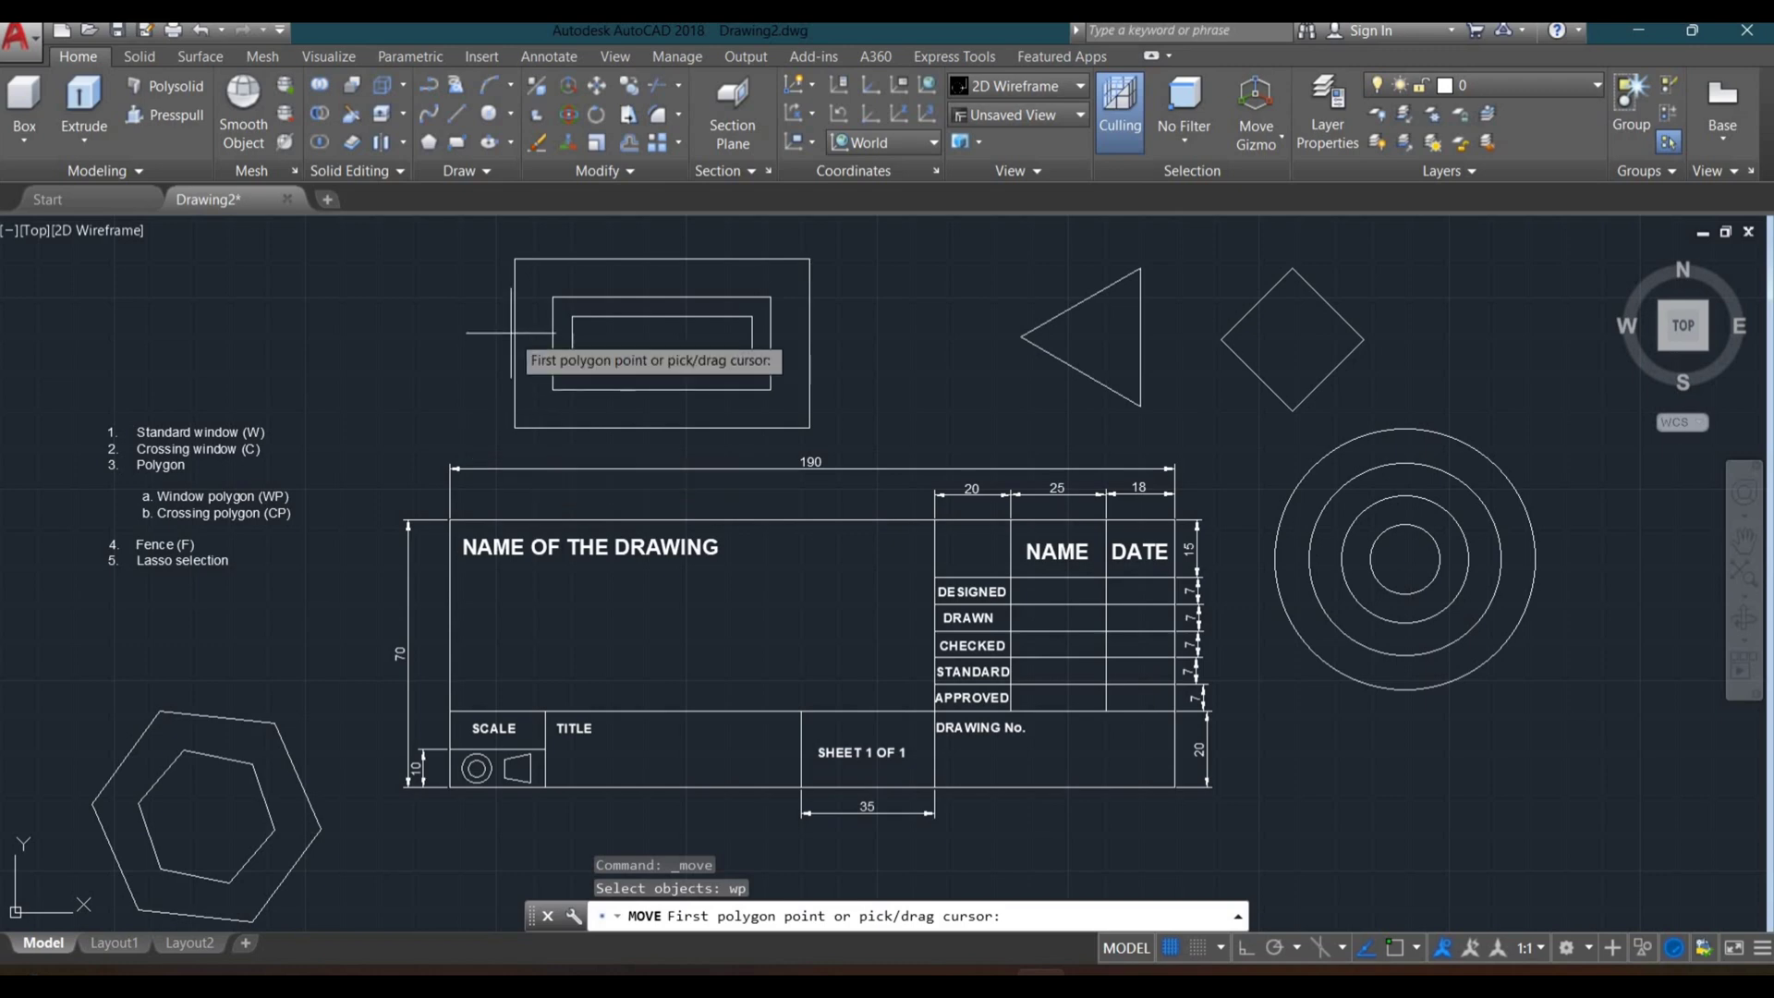
pyautogui.click(386, 323)
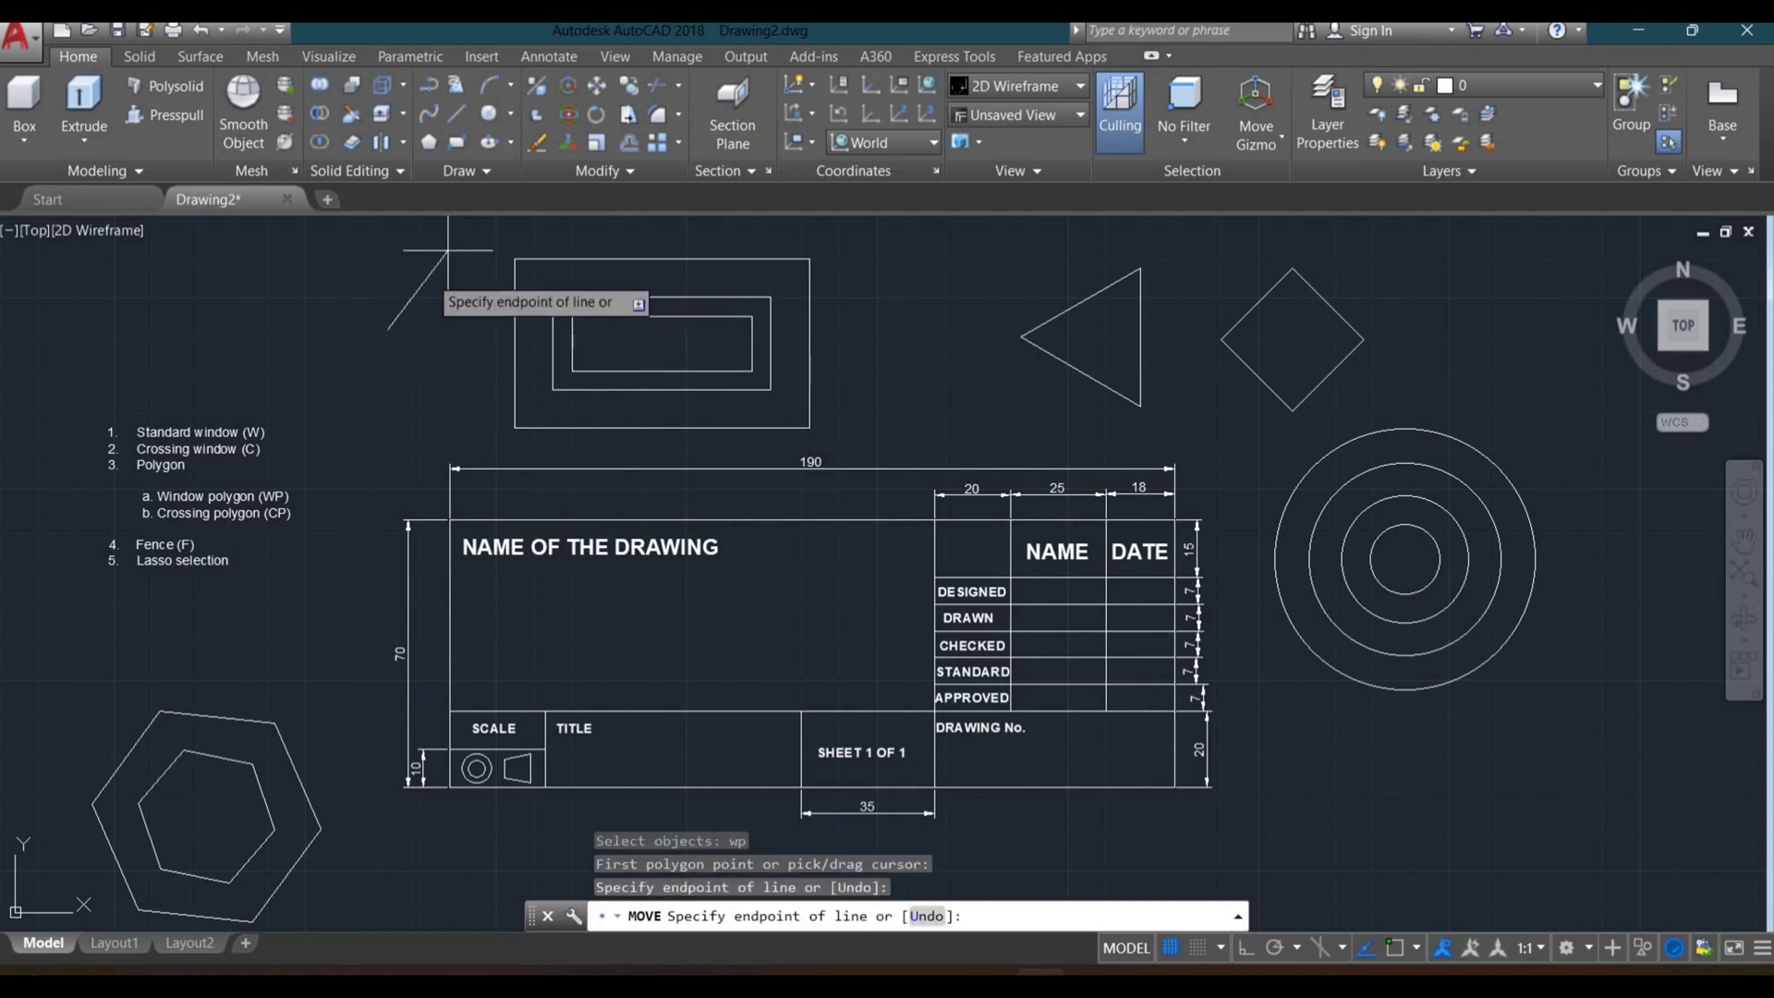
pyautogui.click(508, 238)
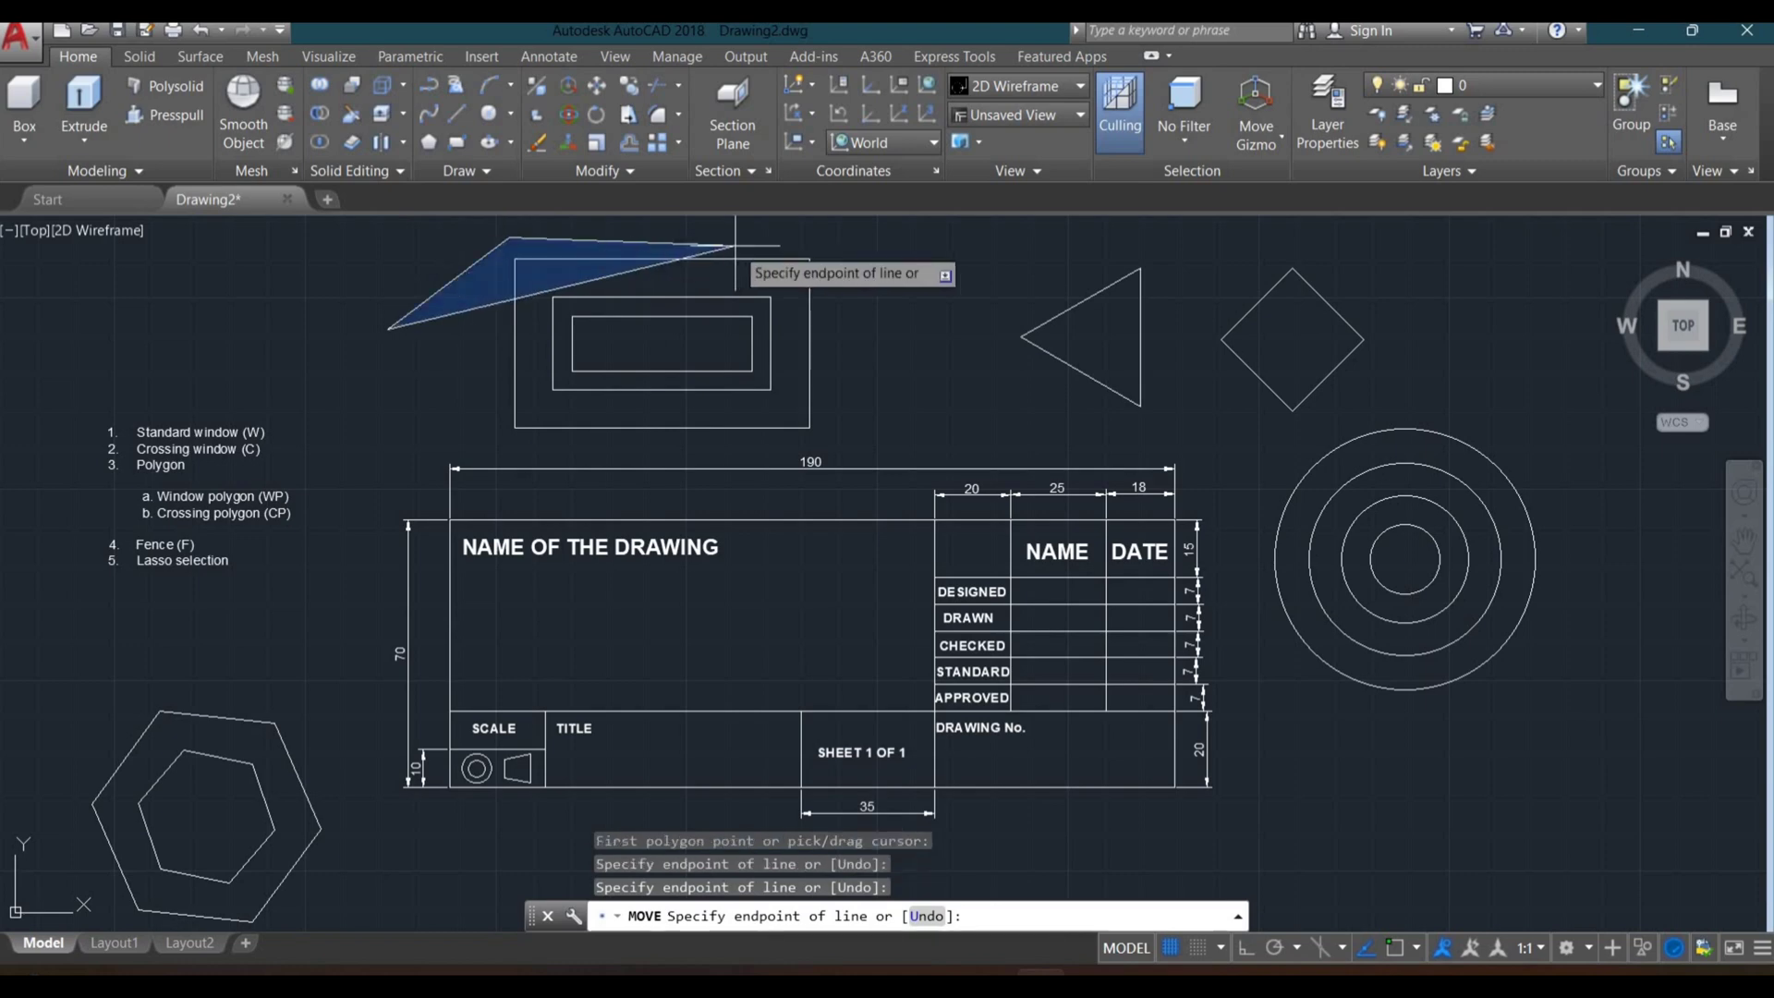
pyautogui.click(855, 247)
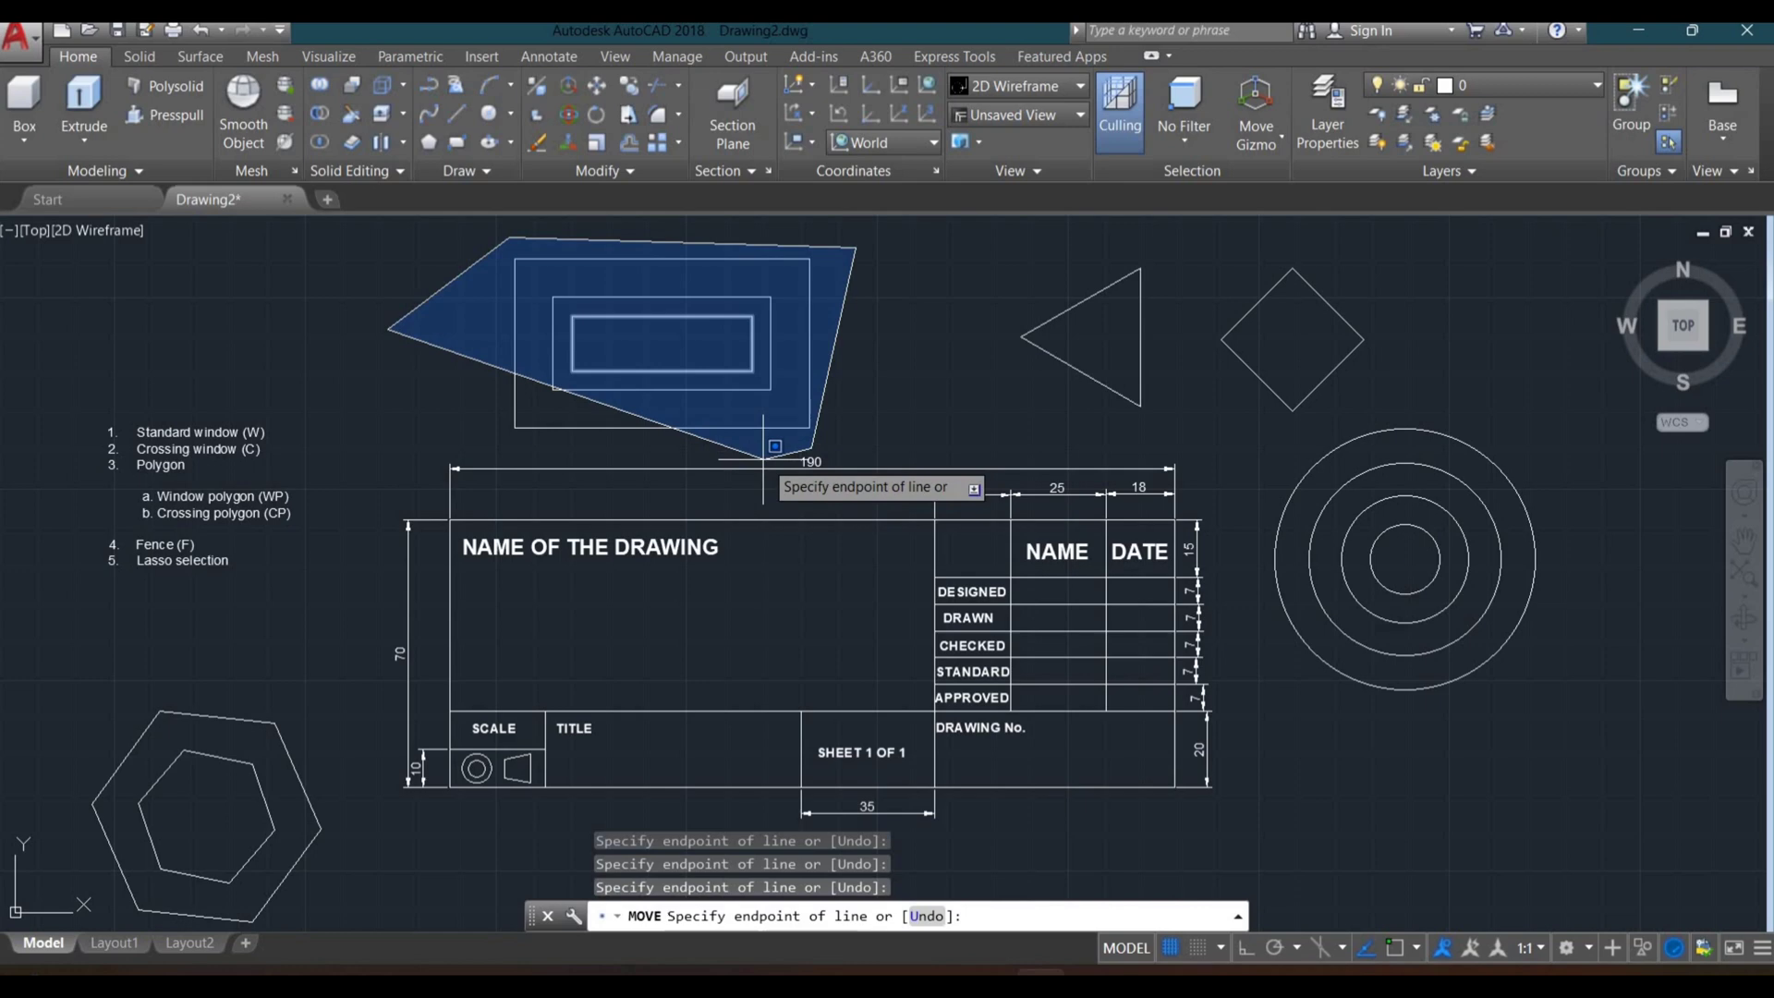
pyautogui.click(689, 455)
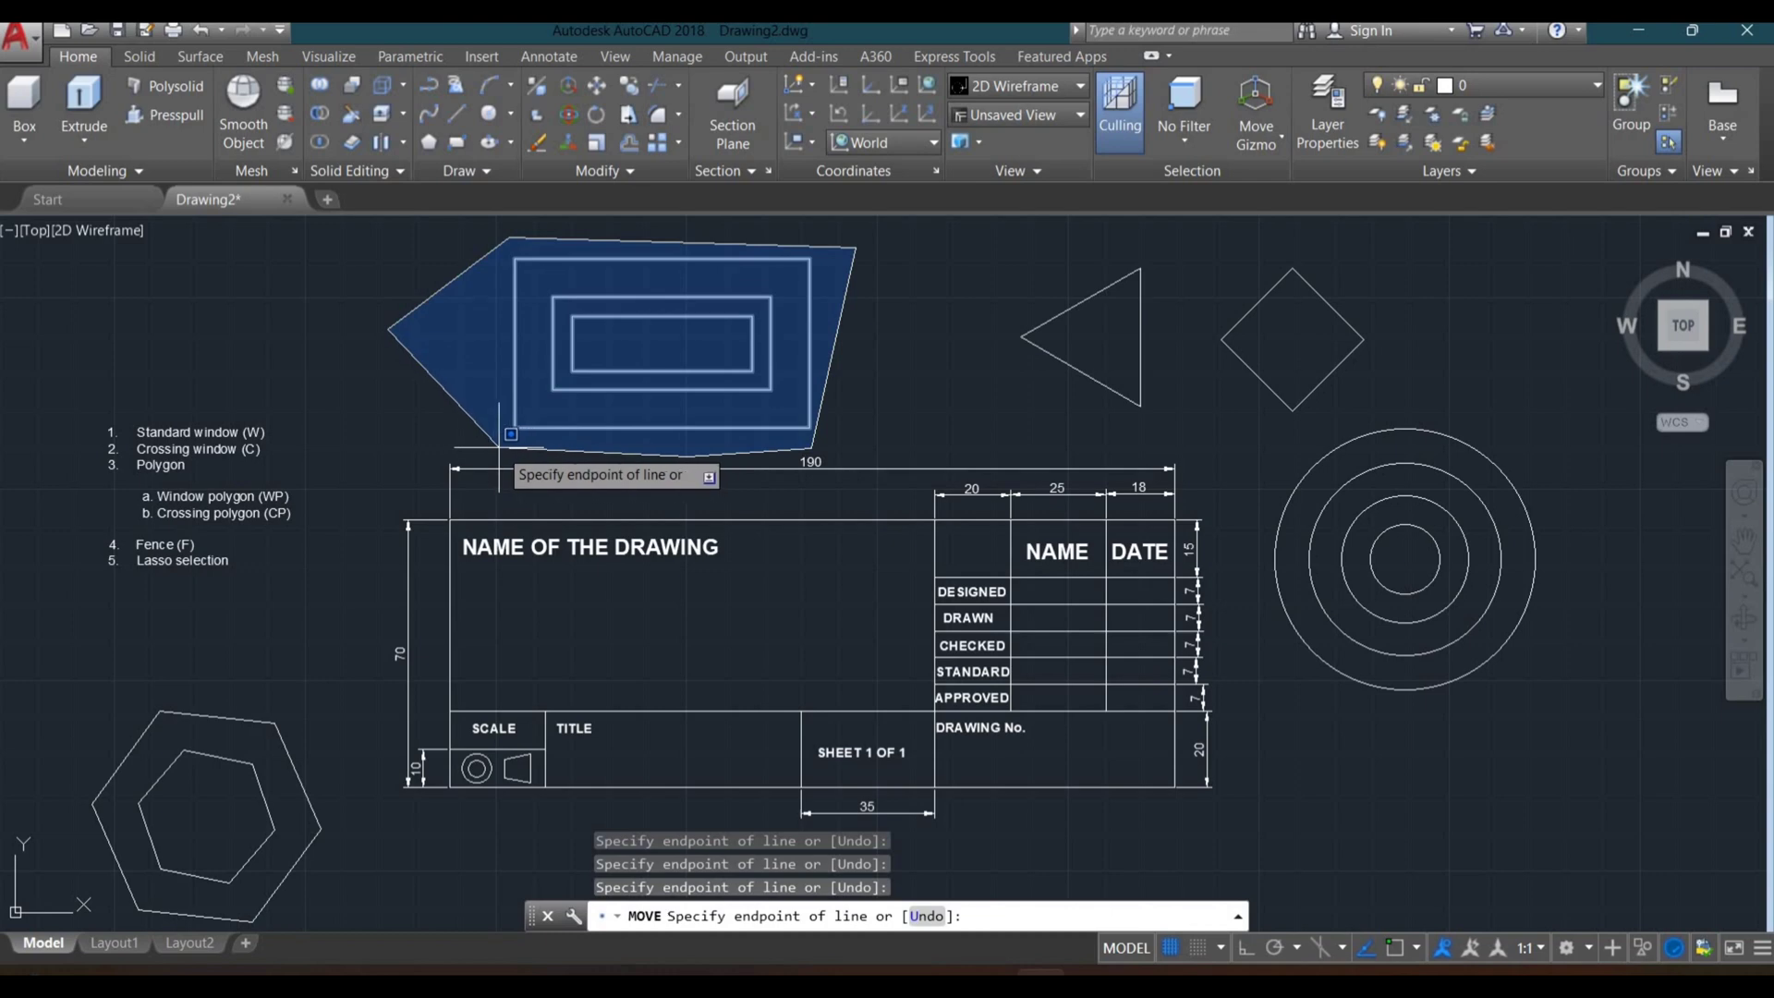
pyautogui.press('Escape')
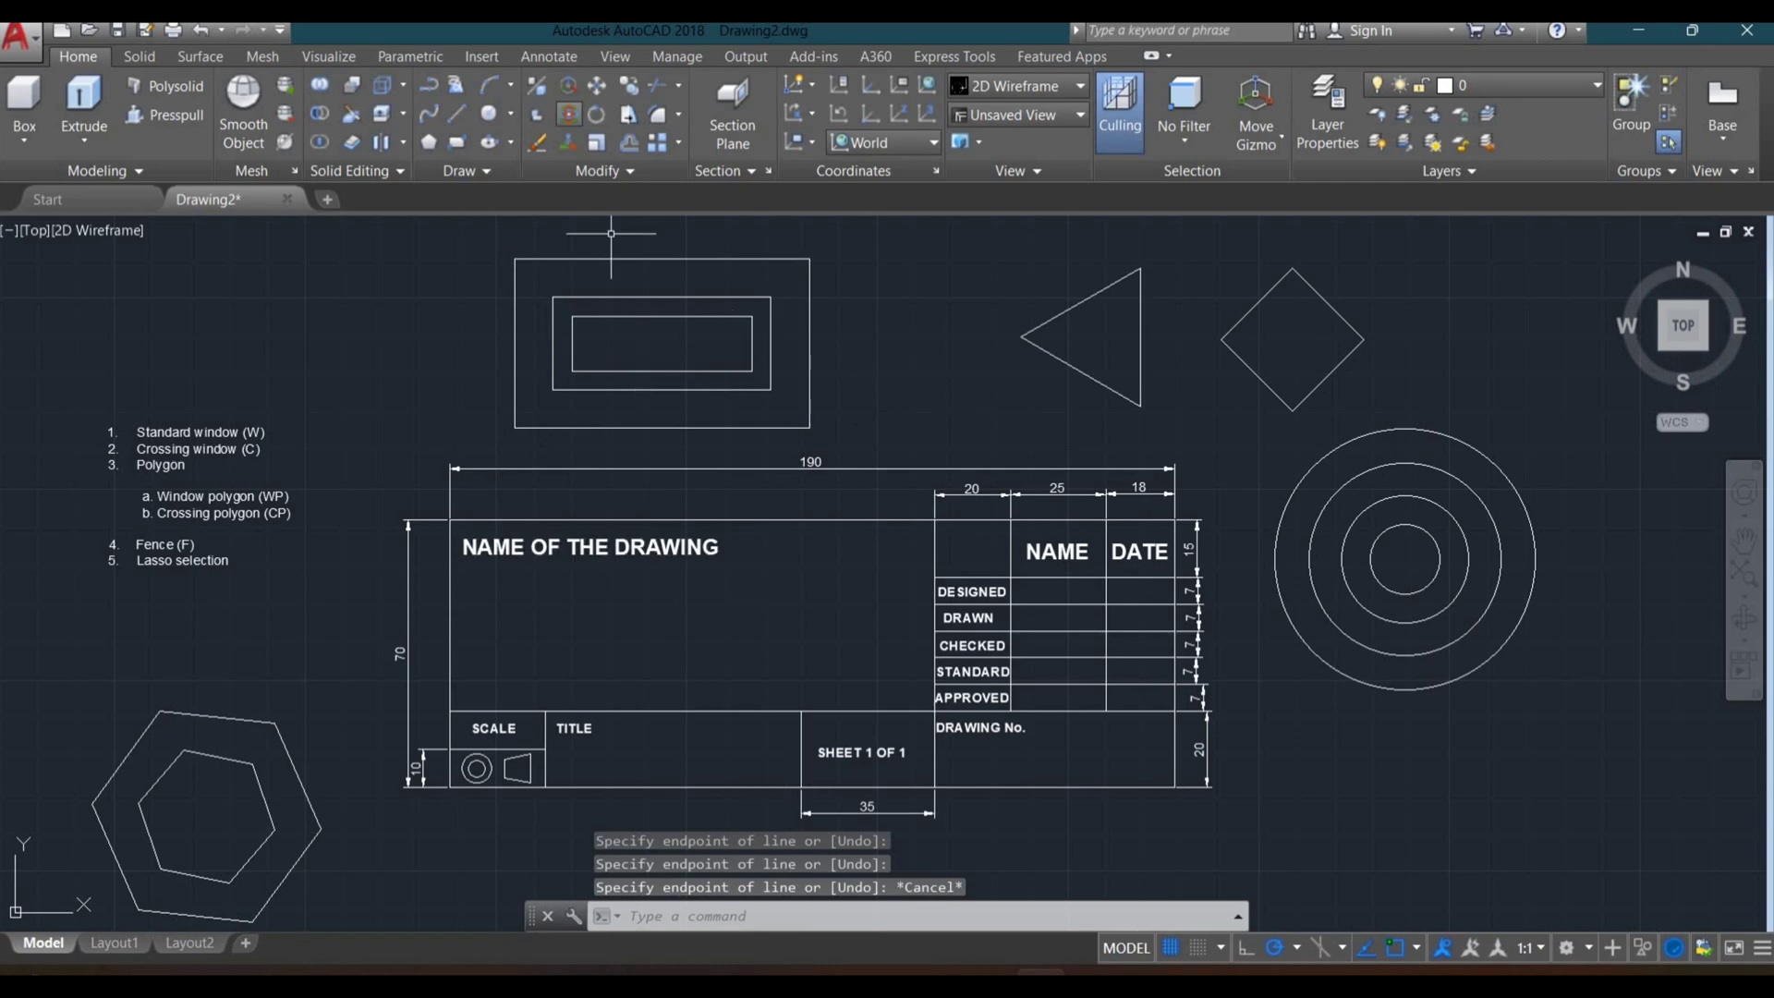
# Step: Within Move, try another clockwise window polygon (WP) that cuts across the outer rectangle's lower-right corner and encloses the two inner rectangles
pyautogui.click(597, 85)
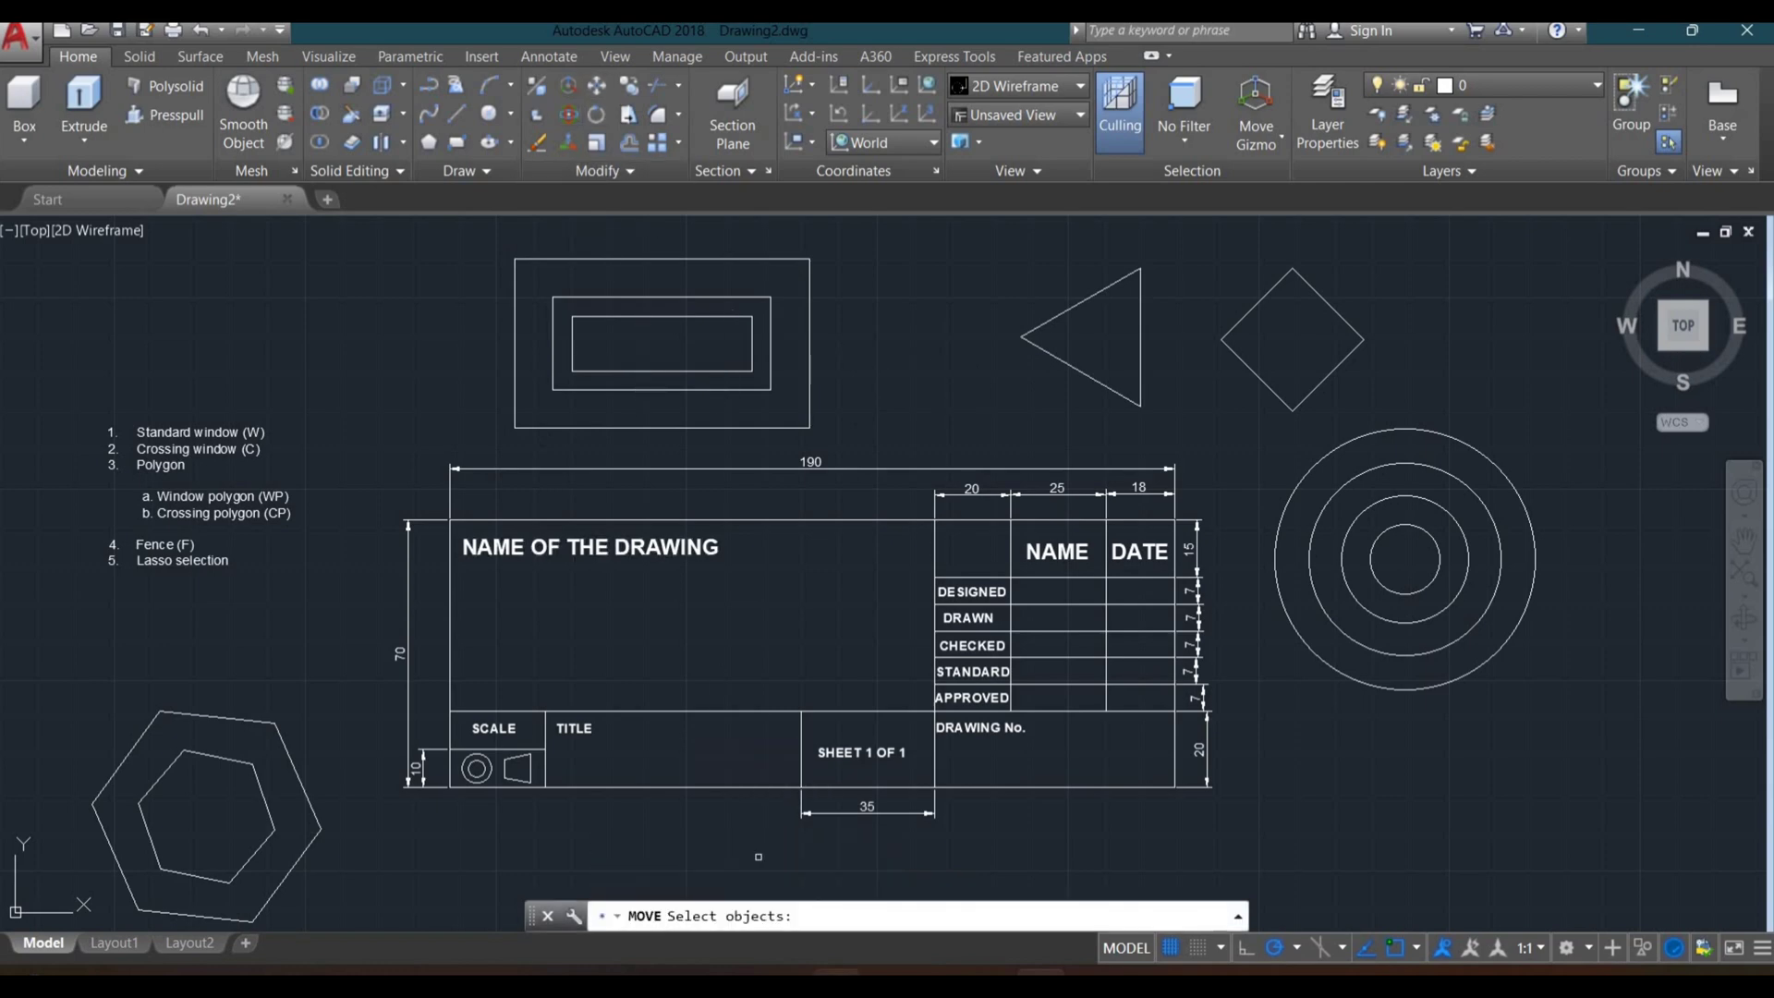
pyautogui.press('super+Tab')
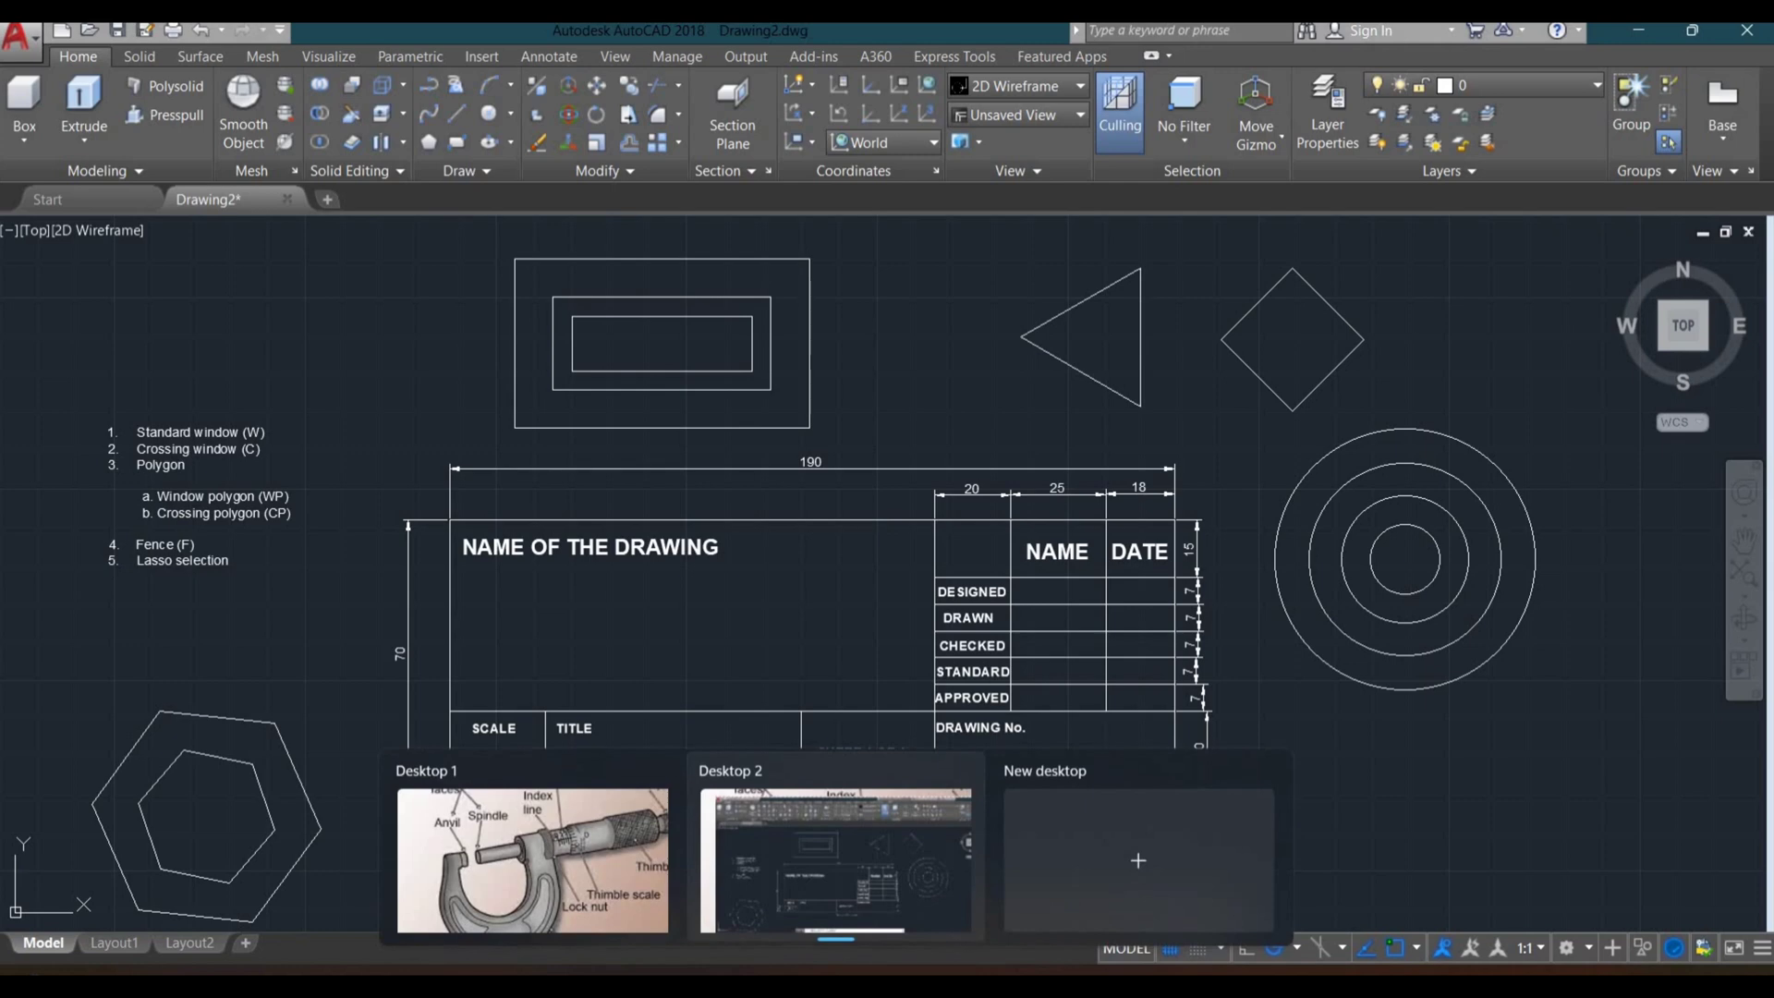
pyautogui.press('Escape')
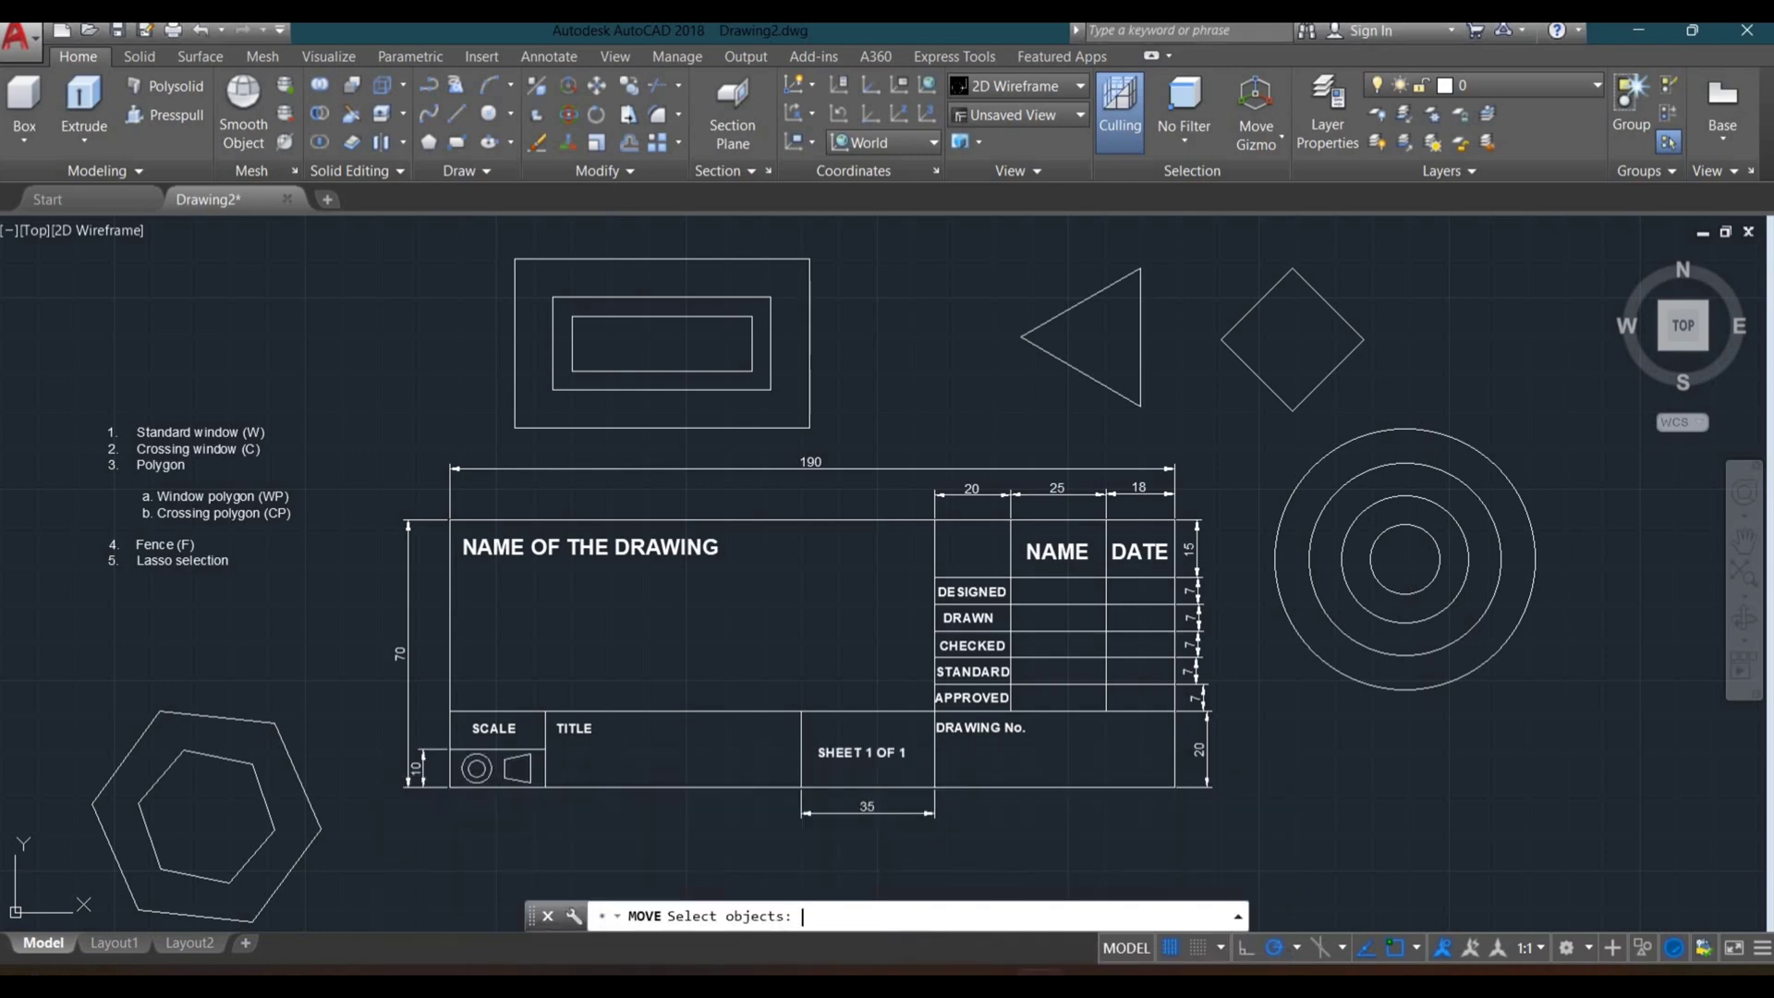
pyautogui.write('wp')
pyautogui.press('Return')
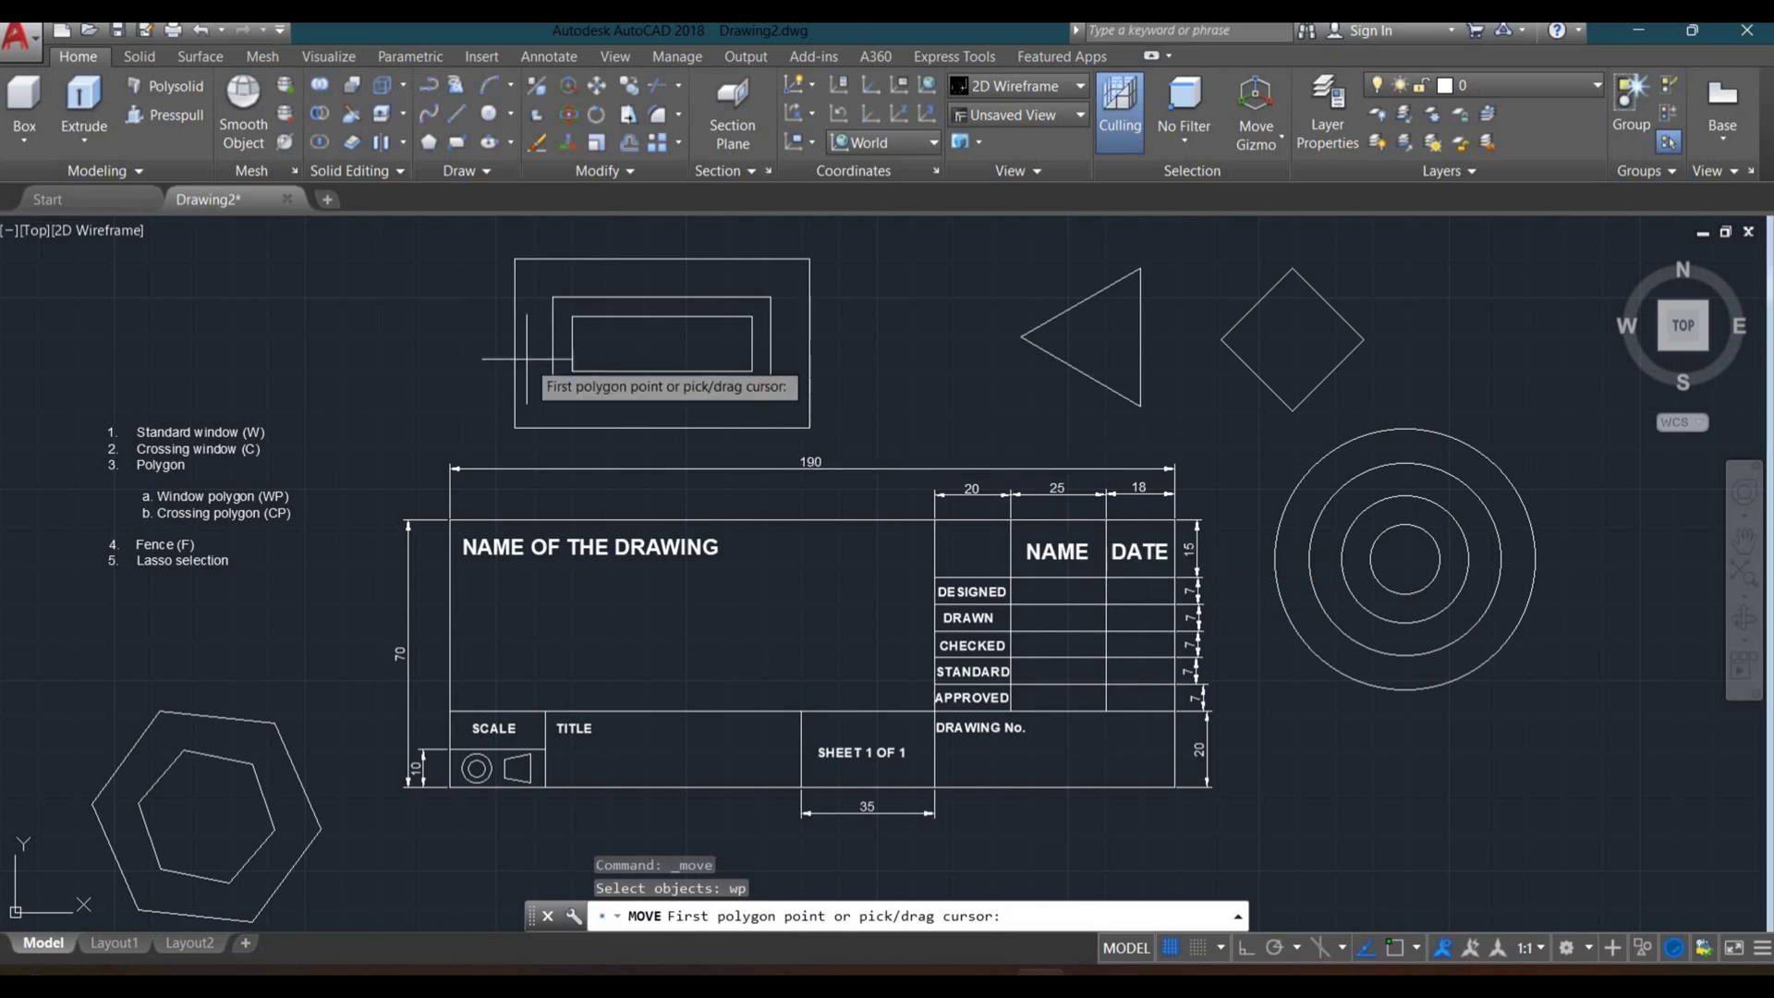
pyautogui.click(415, 302)
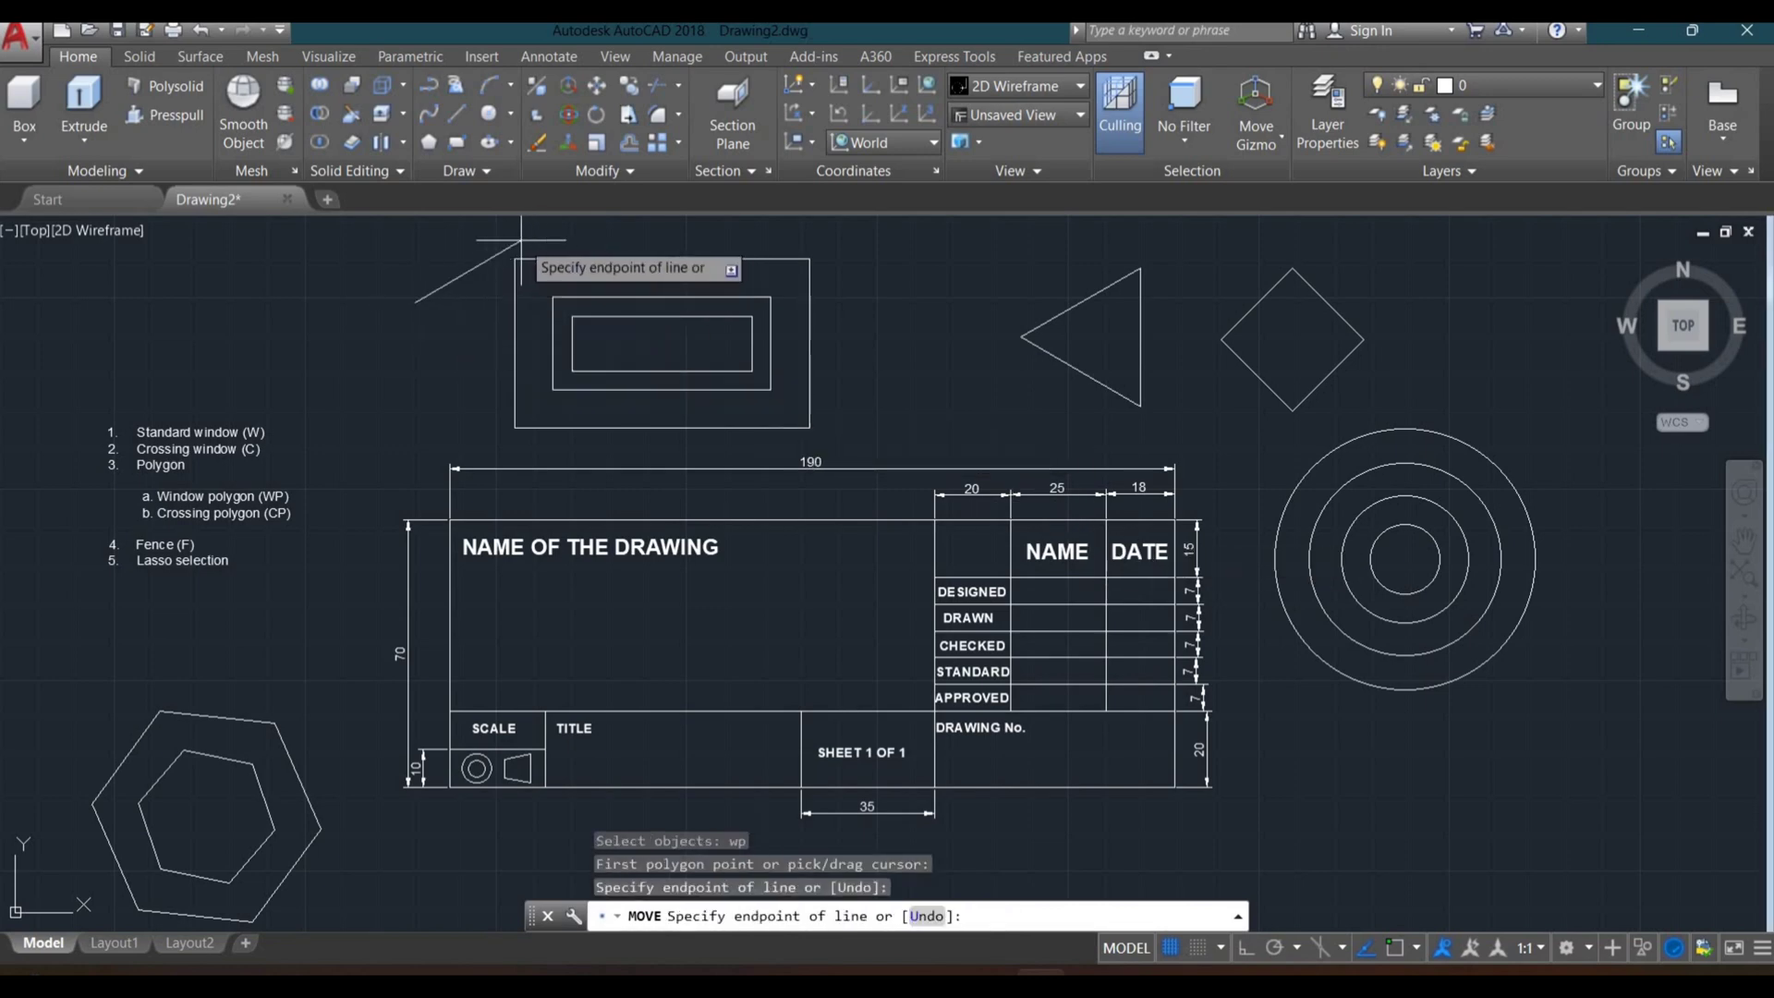
pyautogui.click(521, 239)
pyautogui.click(850, 245)
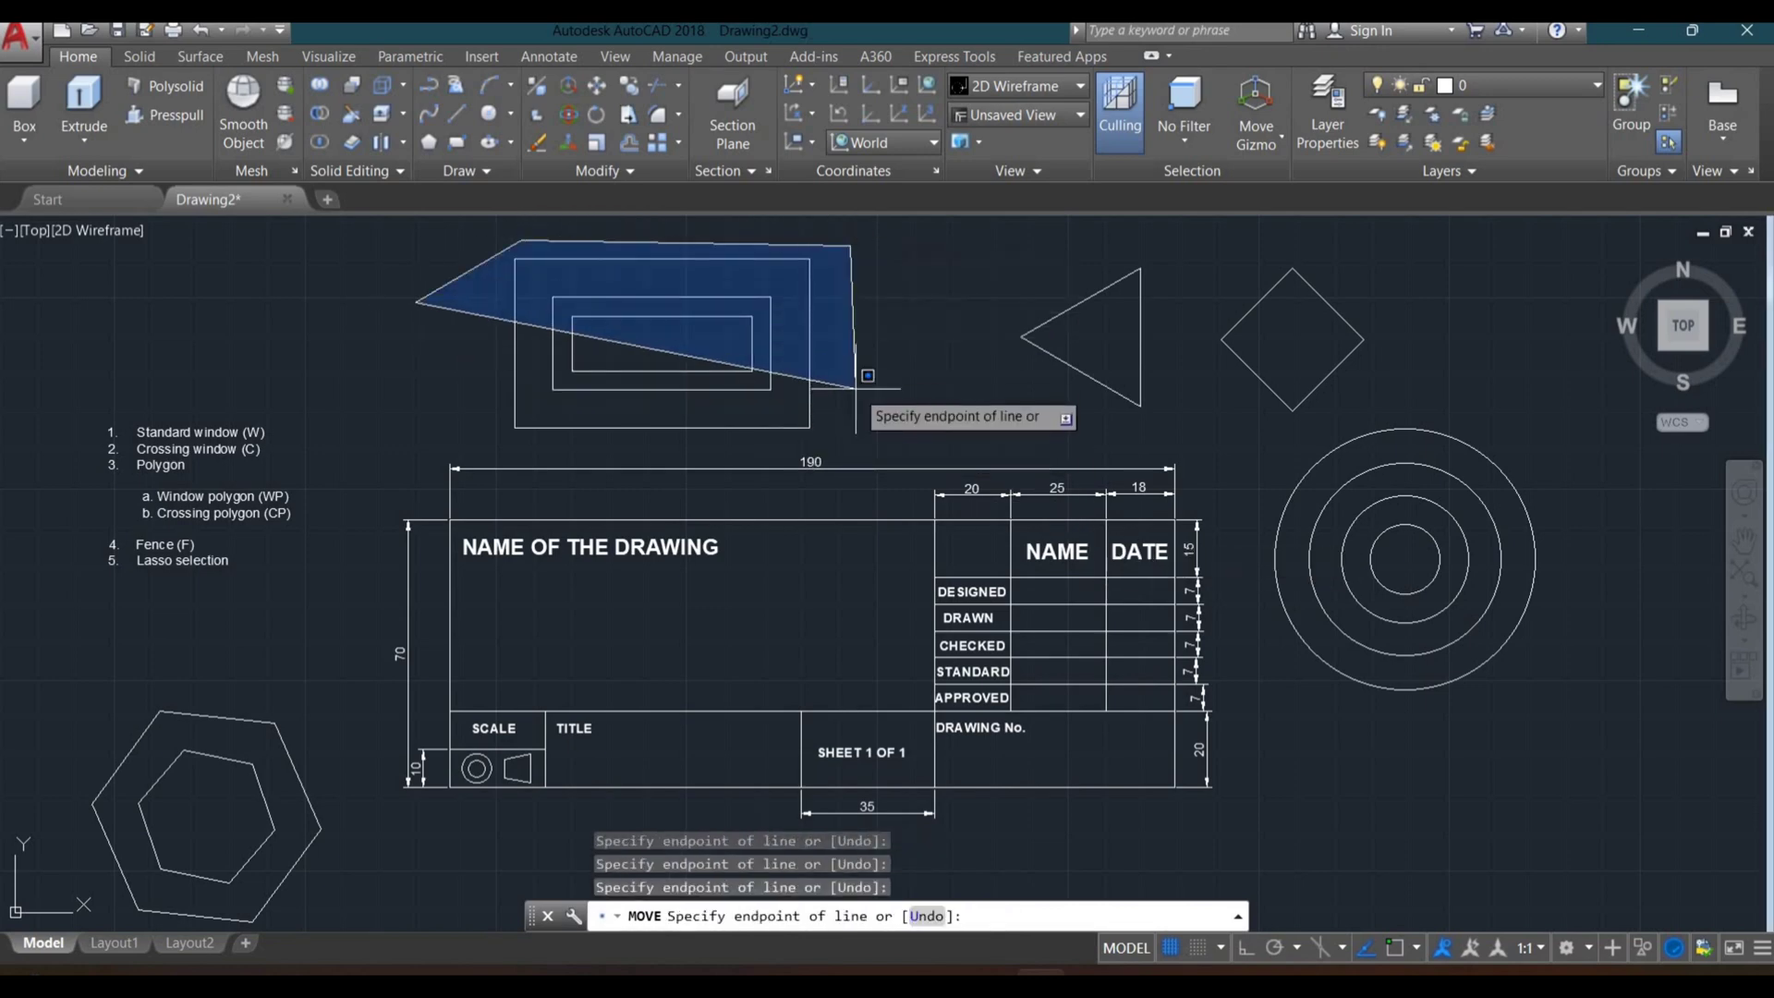
pyautogui.click(856, 388)
pyautogui.click(716, 454)
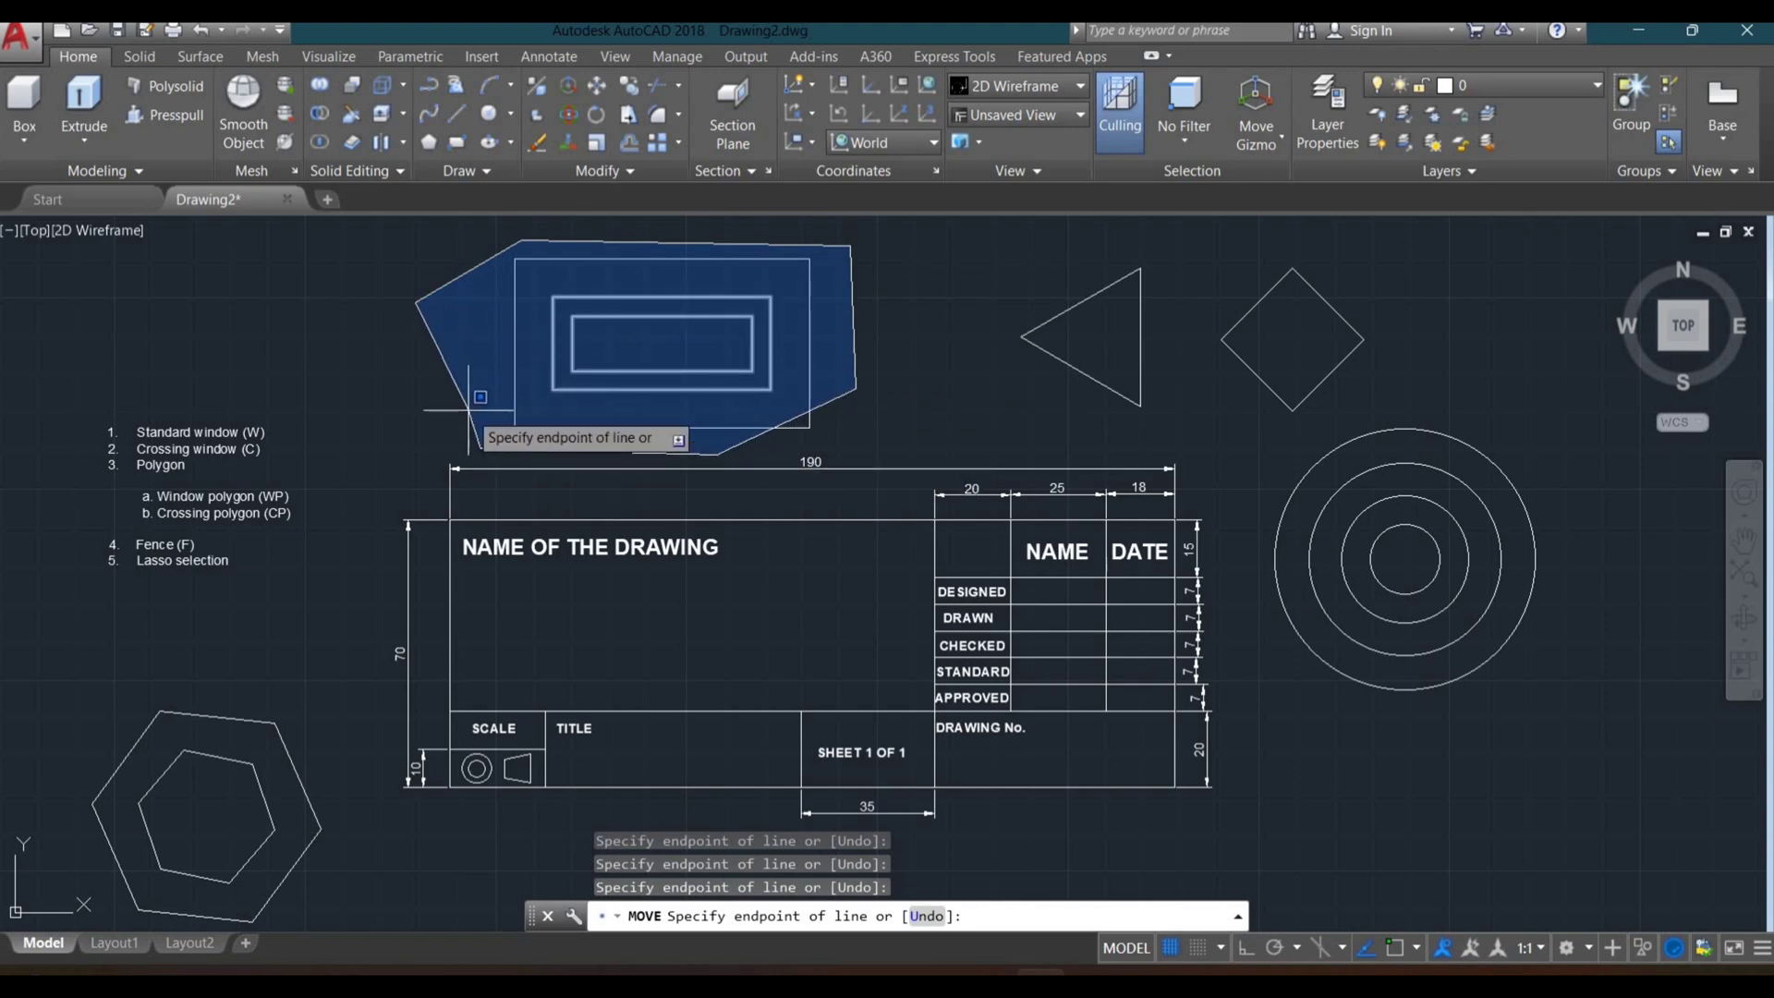
pyautogui.press('Escape')
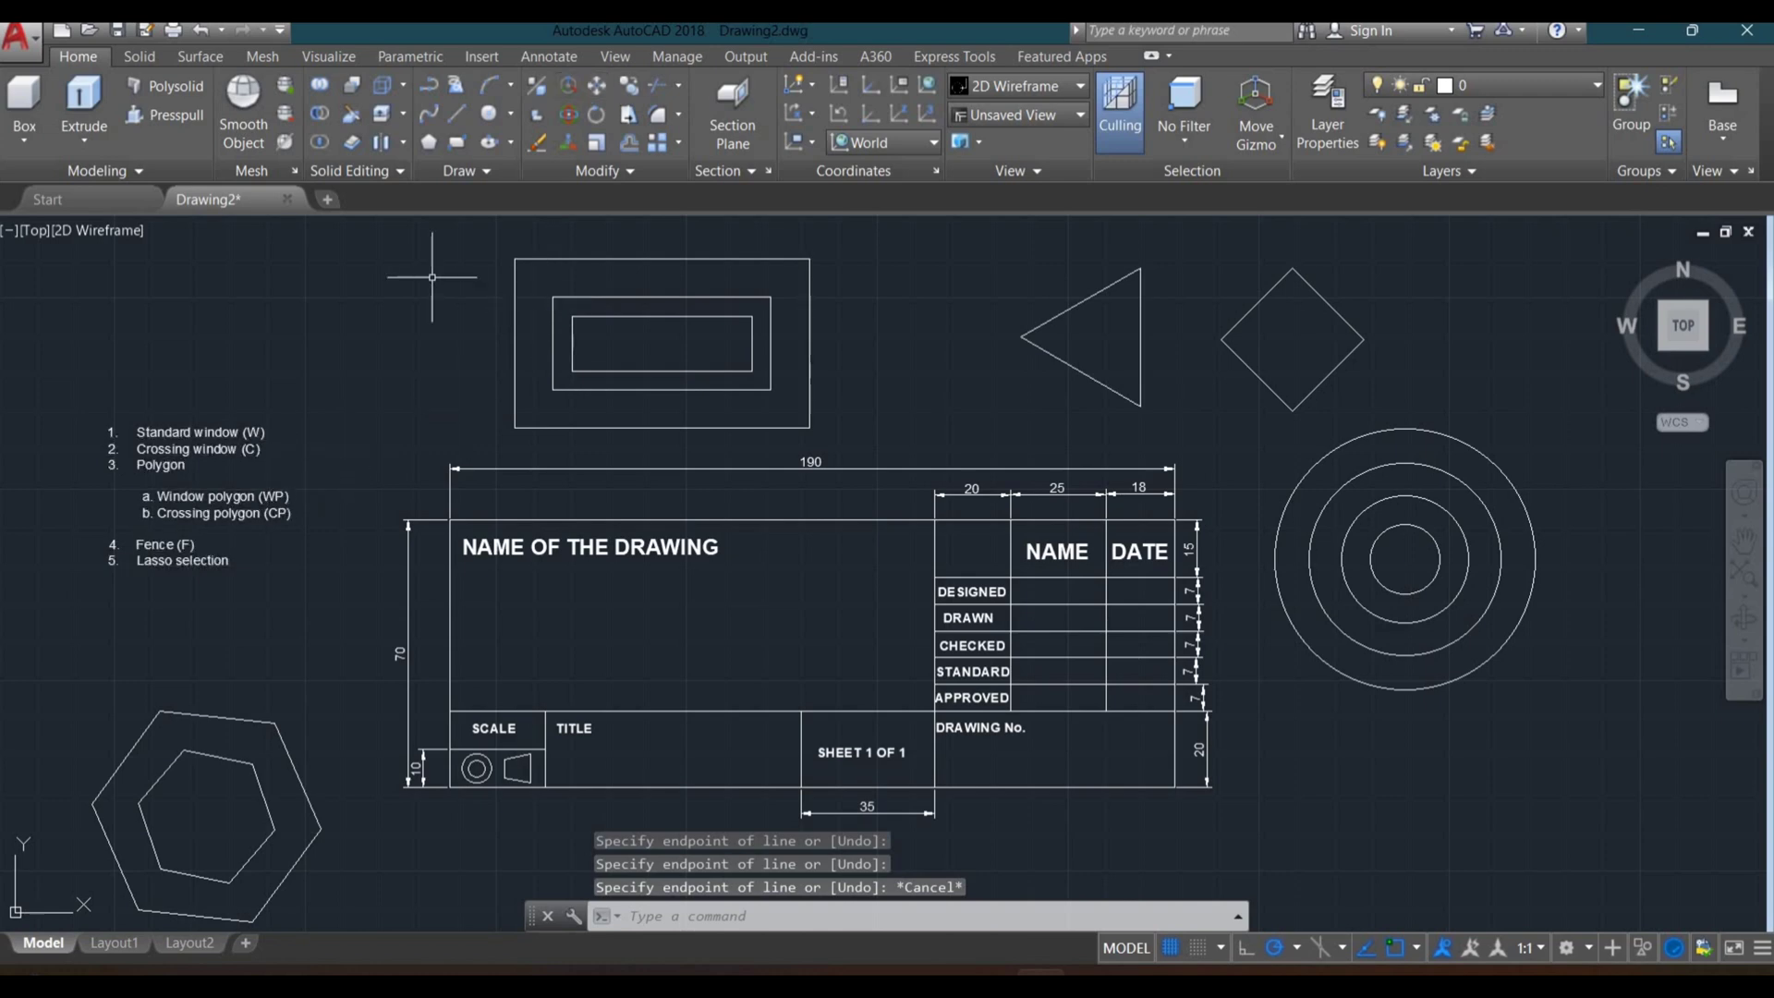
# Step: Within Move, try a counterclockwise window polygon (WP) around the nested rectangles, starting between them and the triangle, and cancel it
pyautogui.click(596, 85)
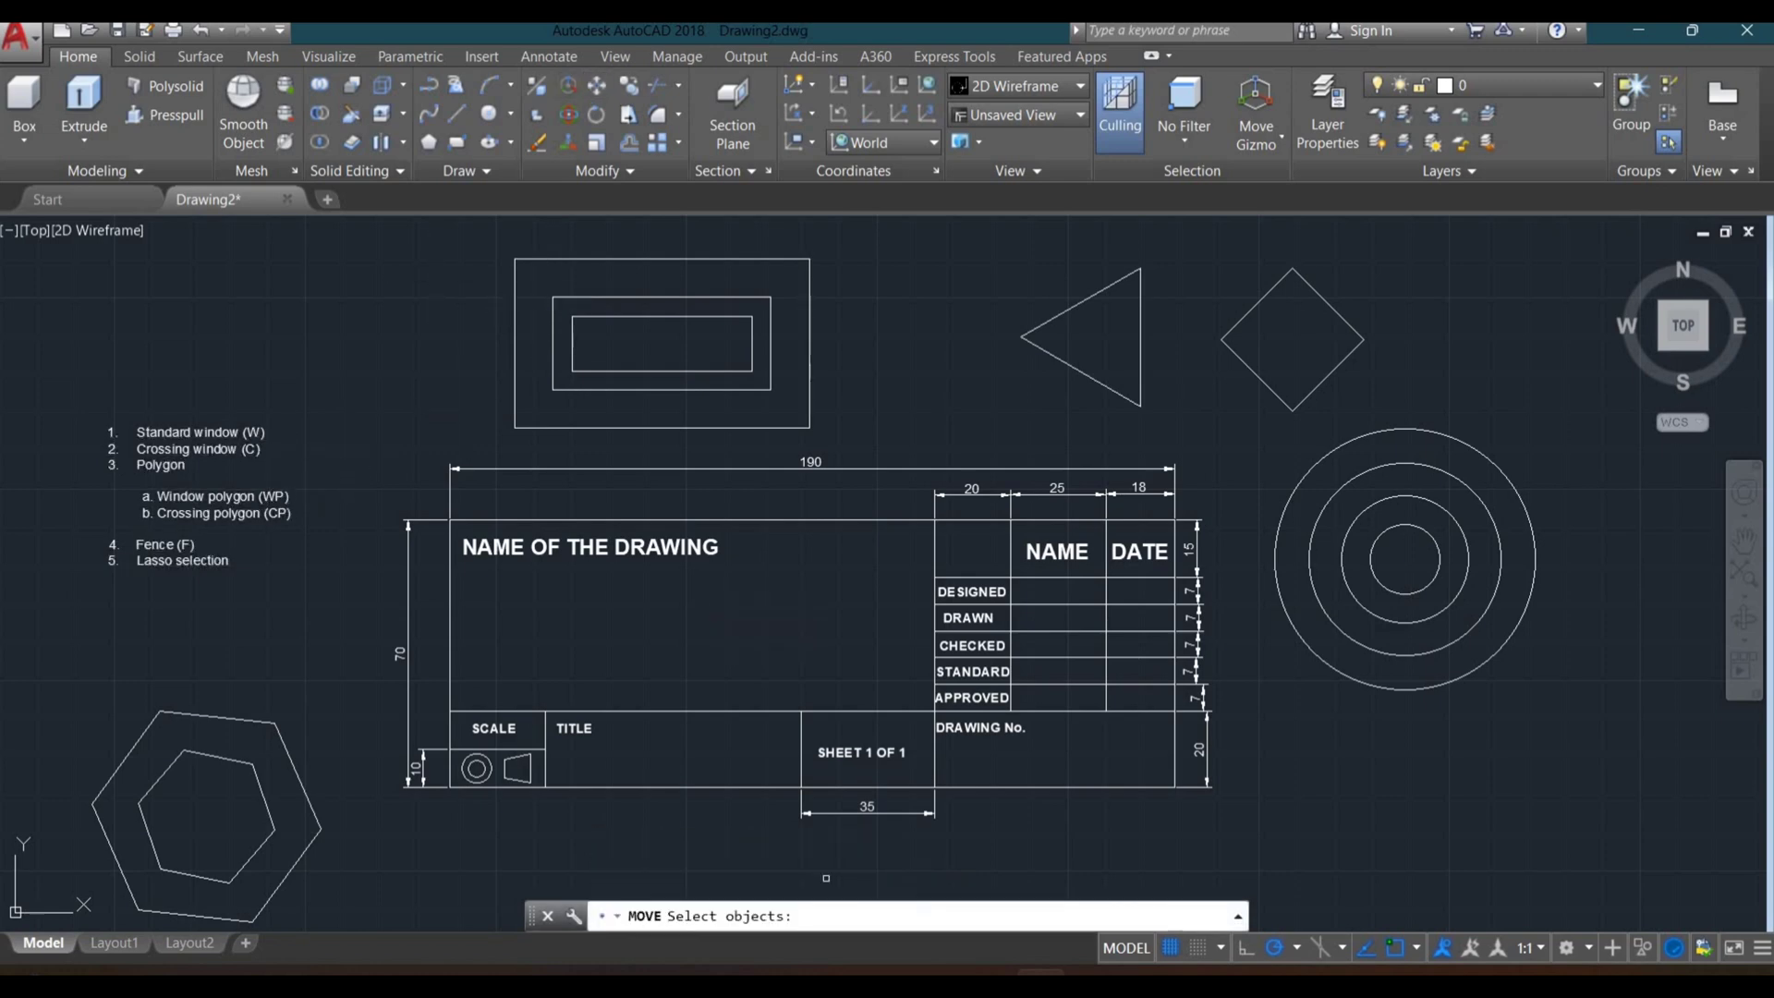
pyautogui.write('wp')
pyautogui.press('Return')
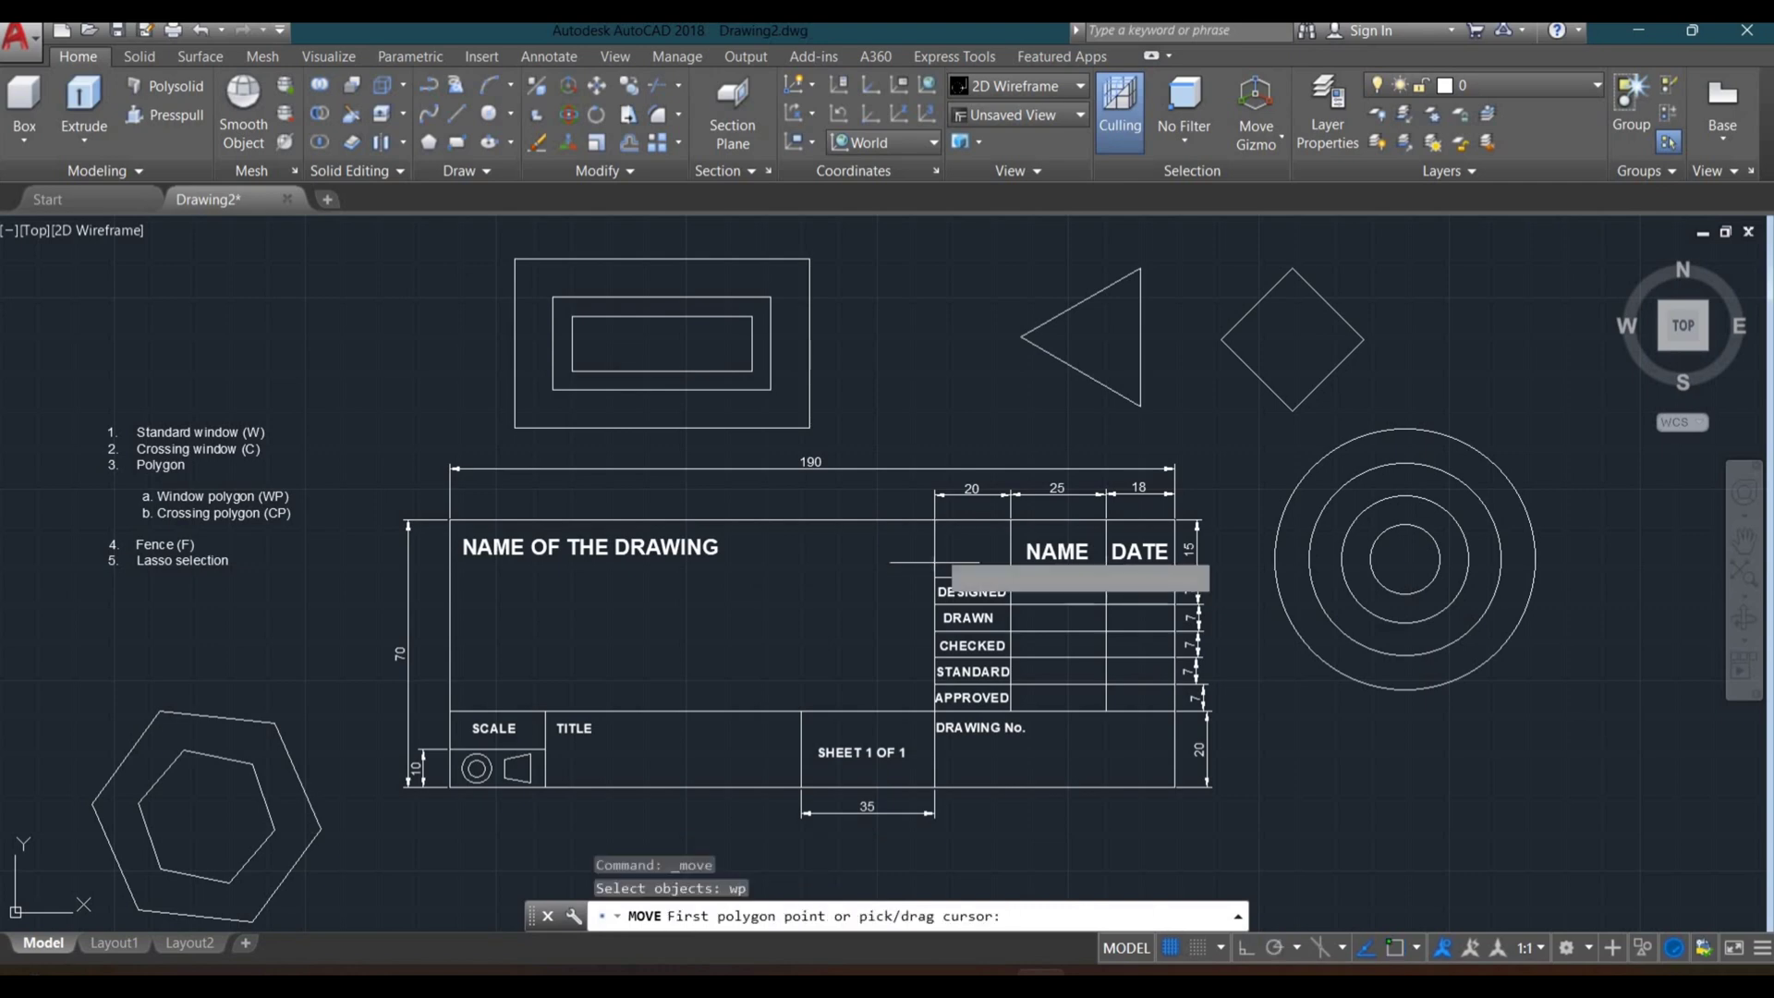
pyautogui.click(910, 298)
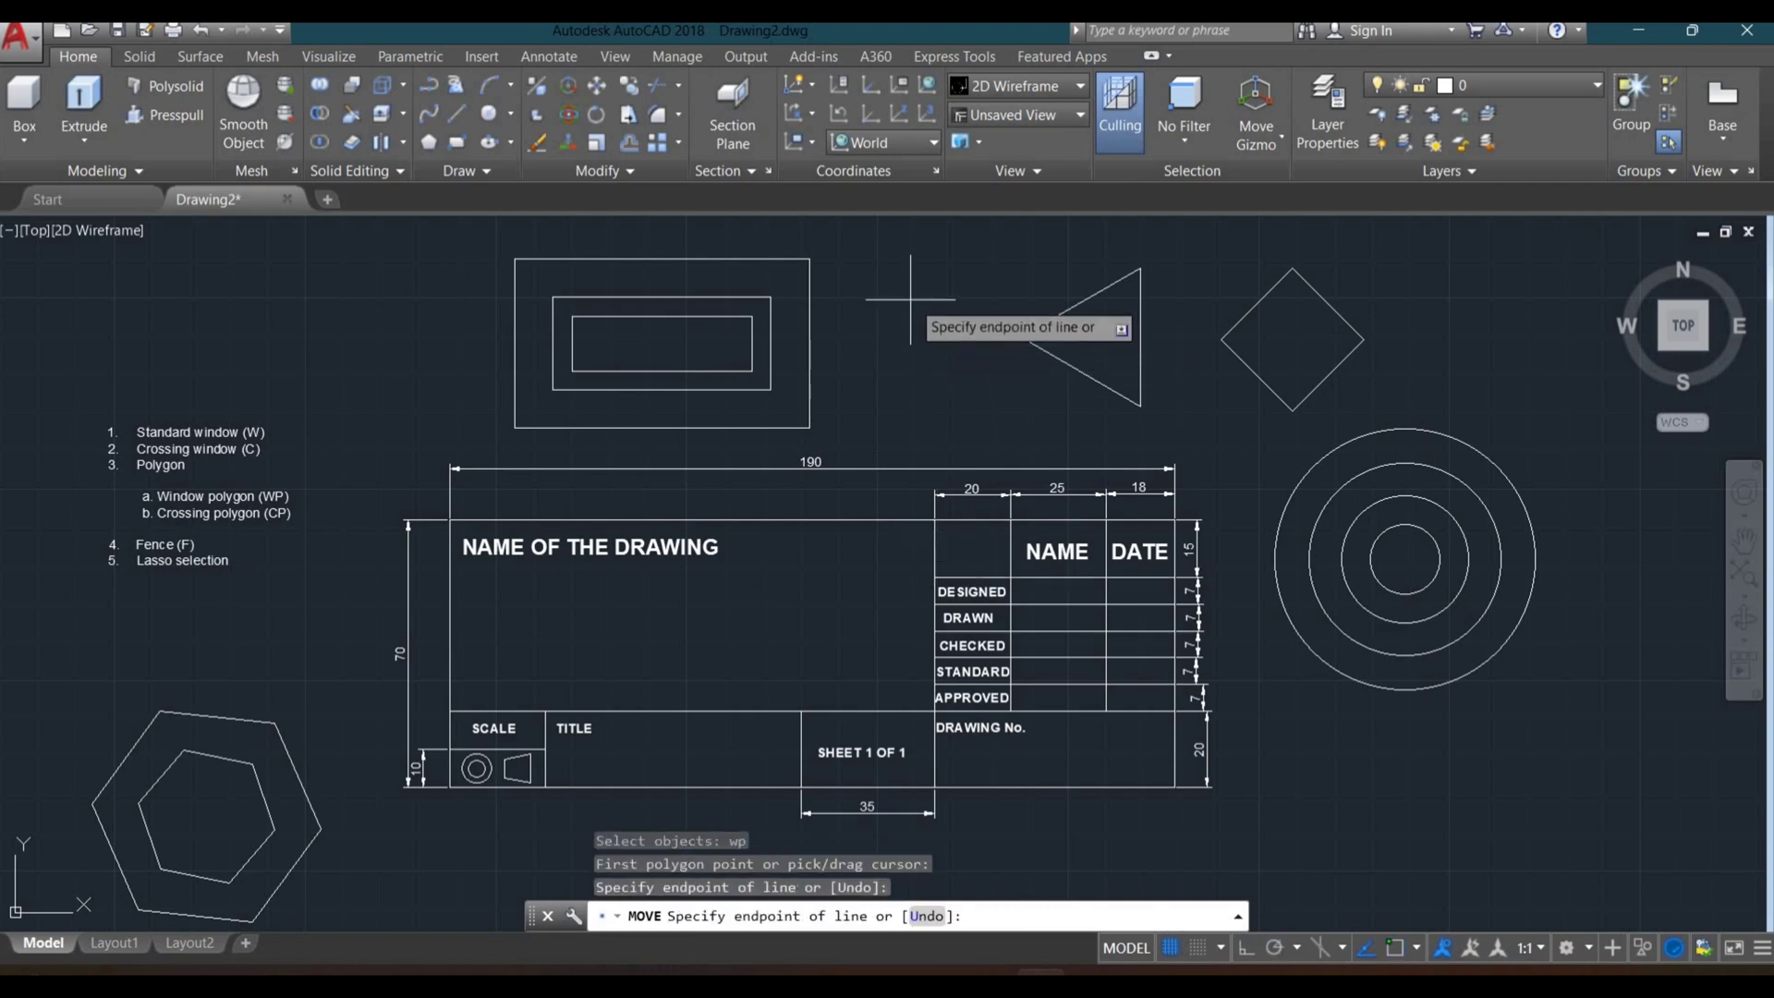
pyautogui.click(750, 241)
pyautogui.click(427, 242)
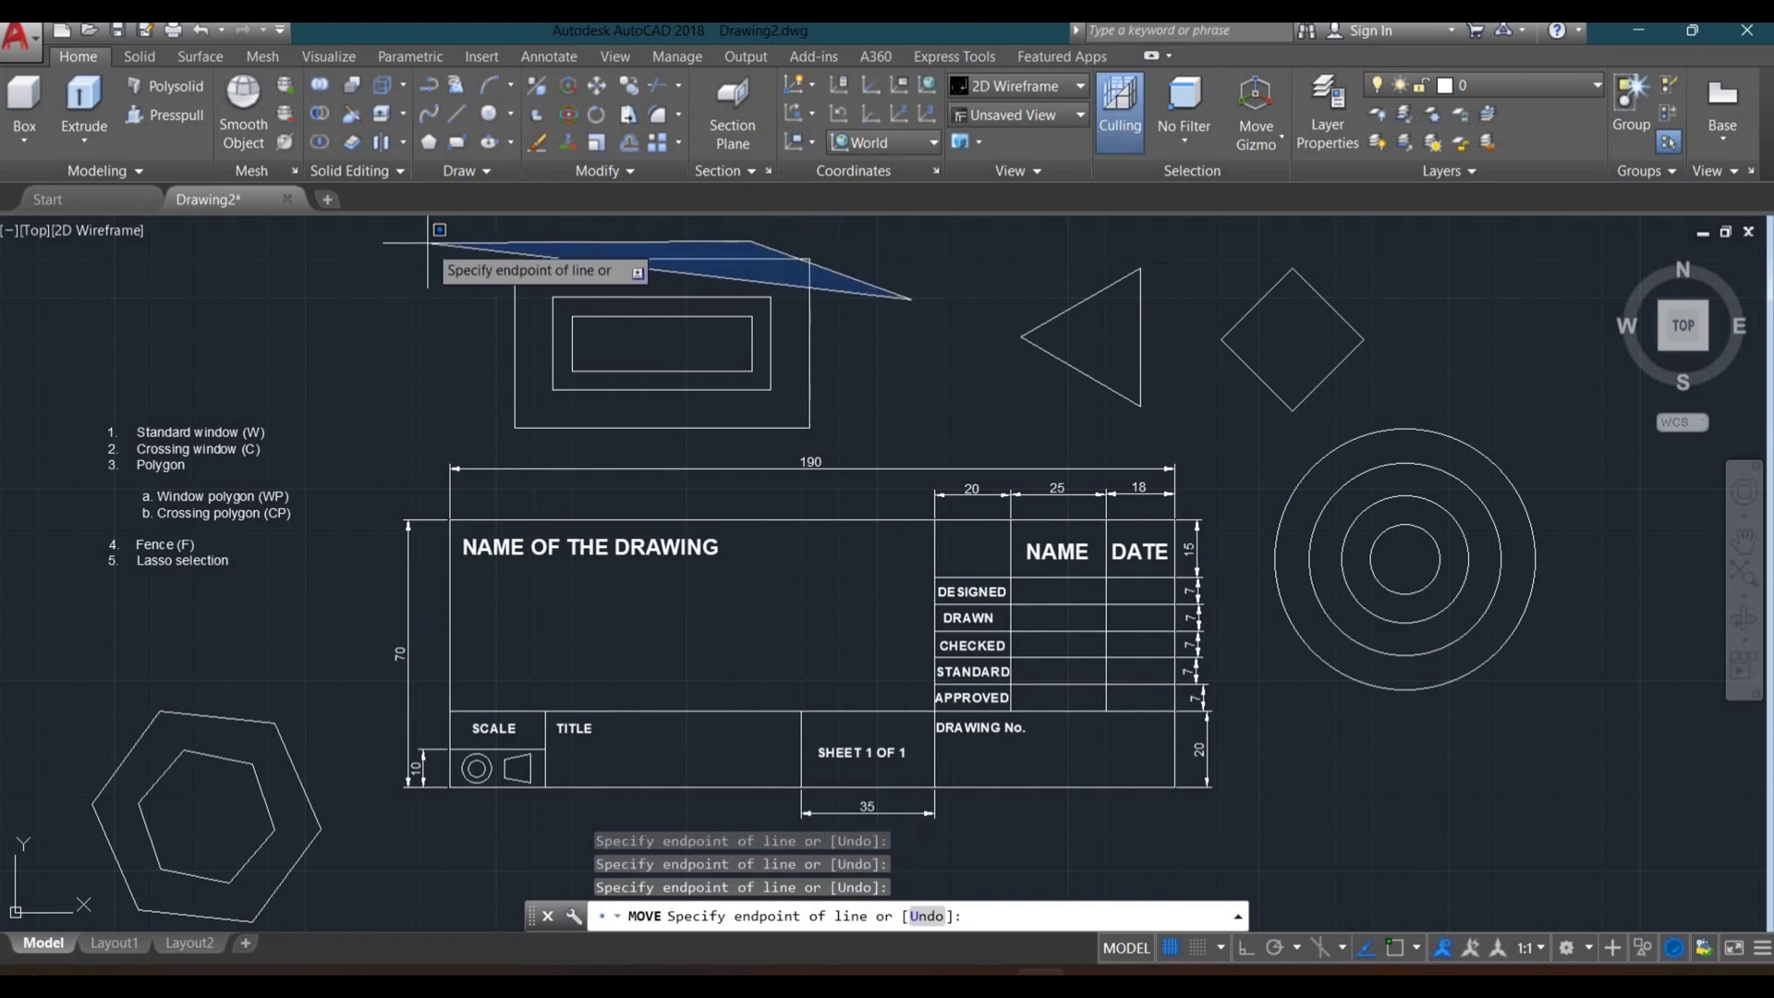
pyautogui.click(481, 453)
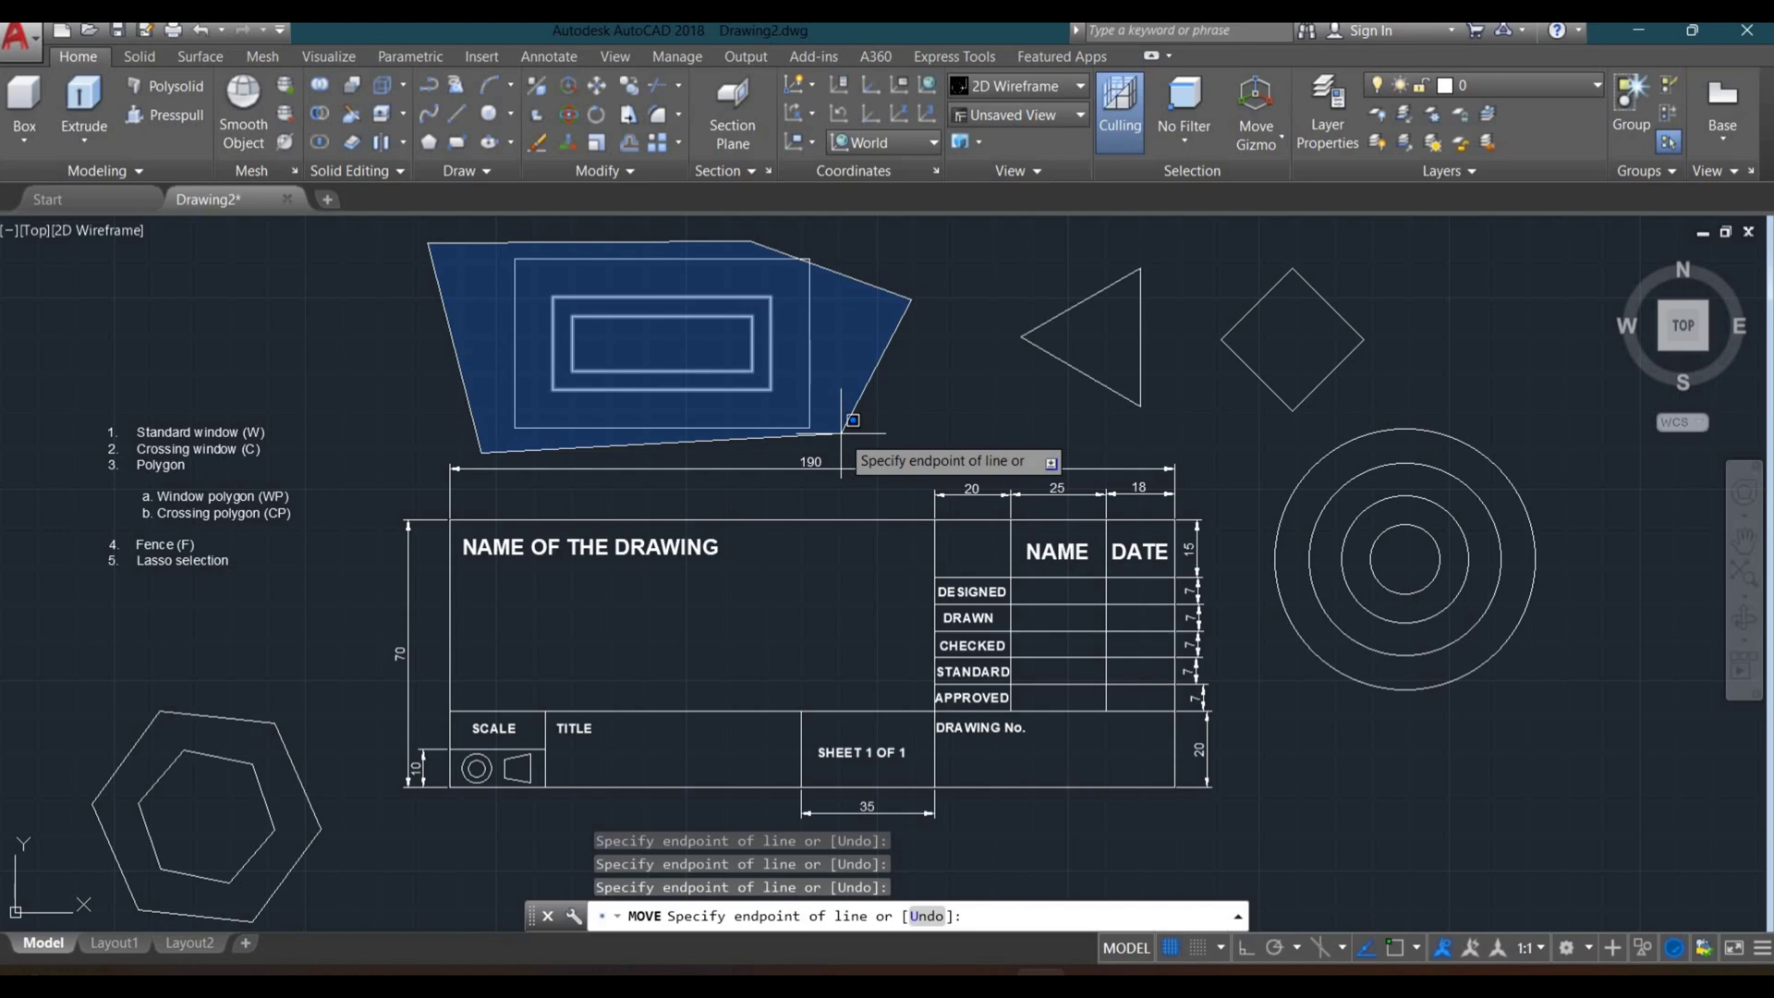
pyautogui.press('Escape')
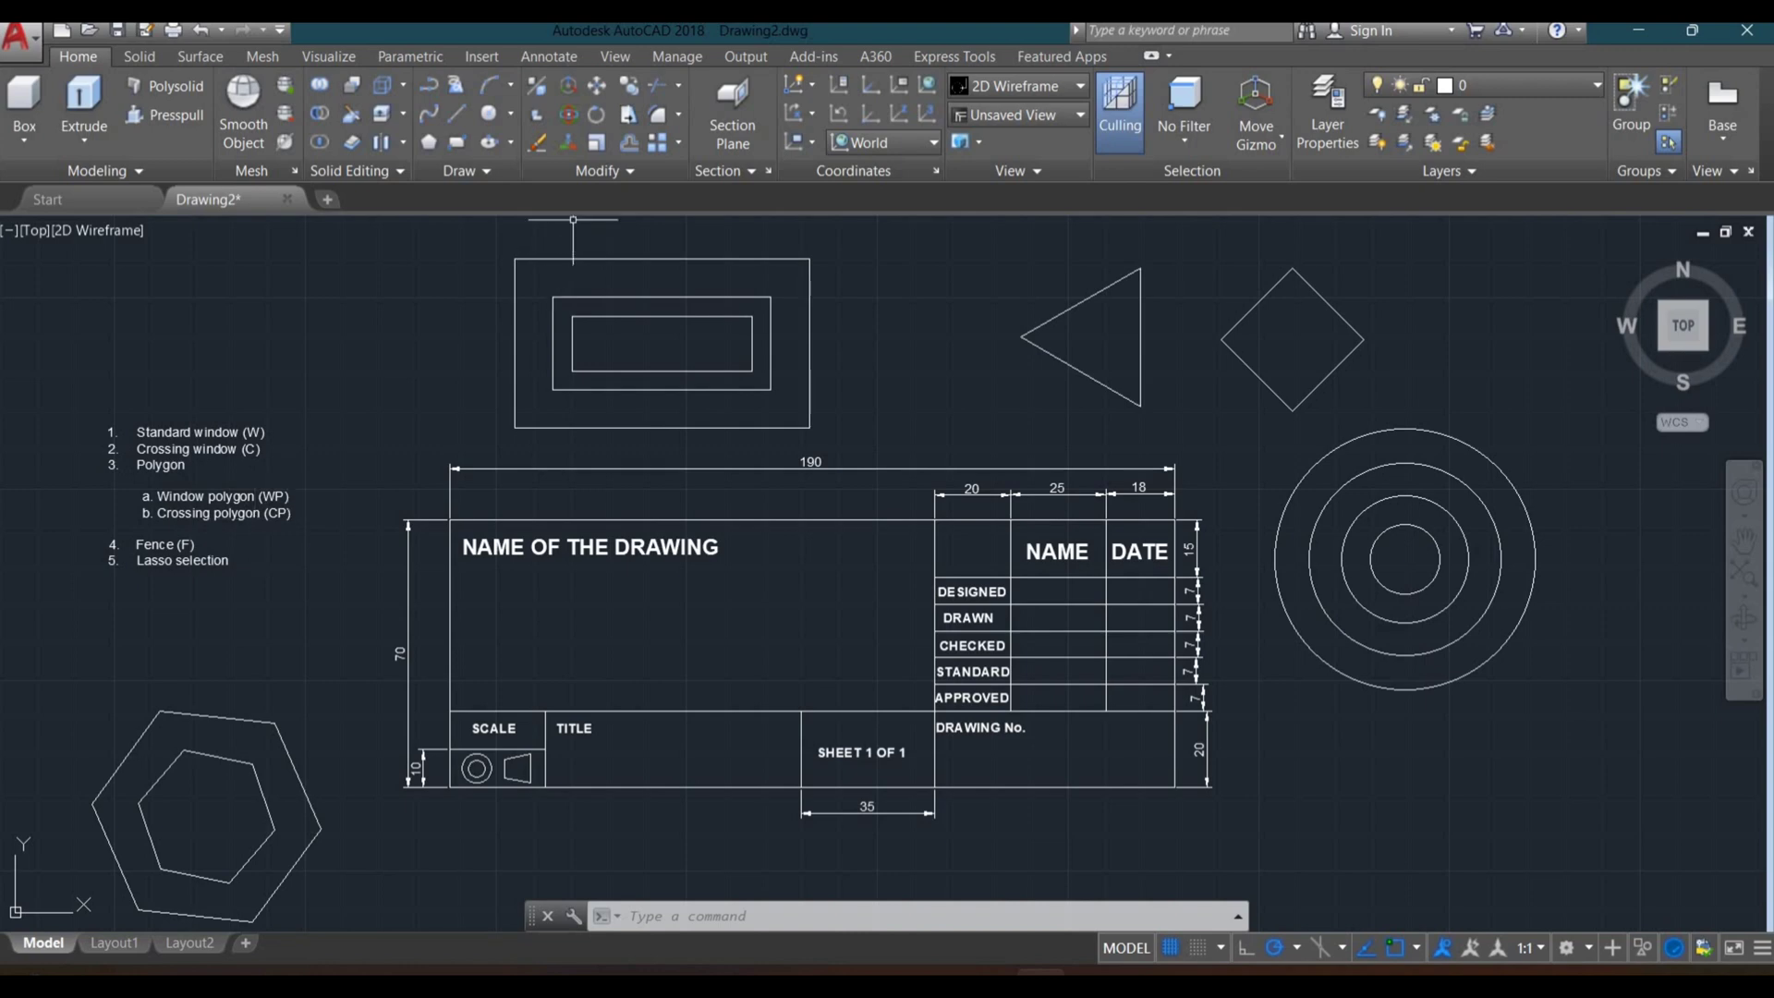
# Step: Within Move, try a crossing polygon (CP) from below the concentric circles, past the diamond and triangle, and down across the title block
pyautogui.click(597, 85)
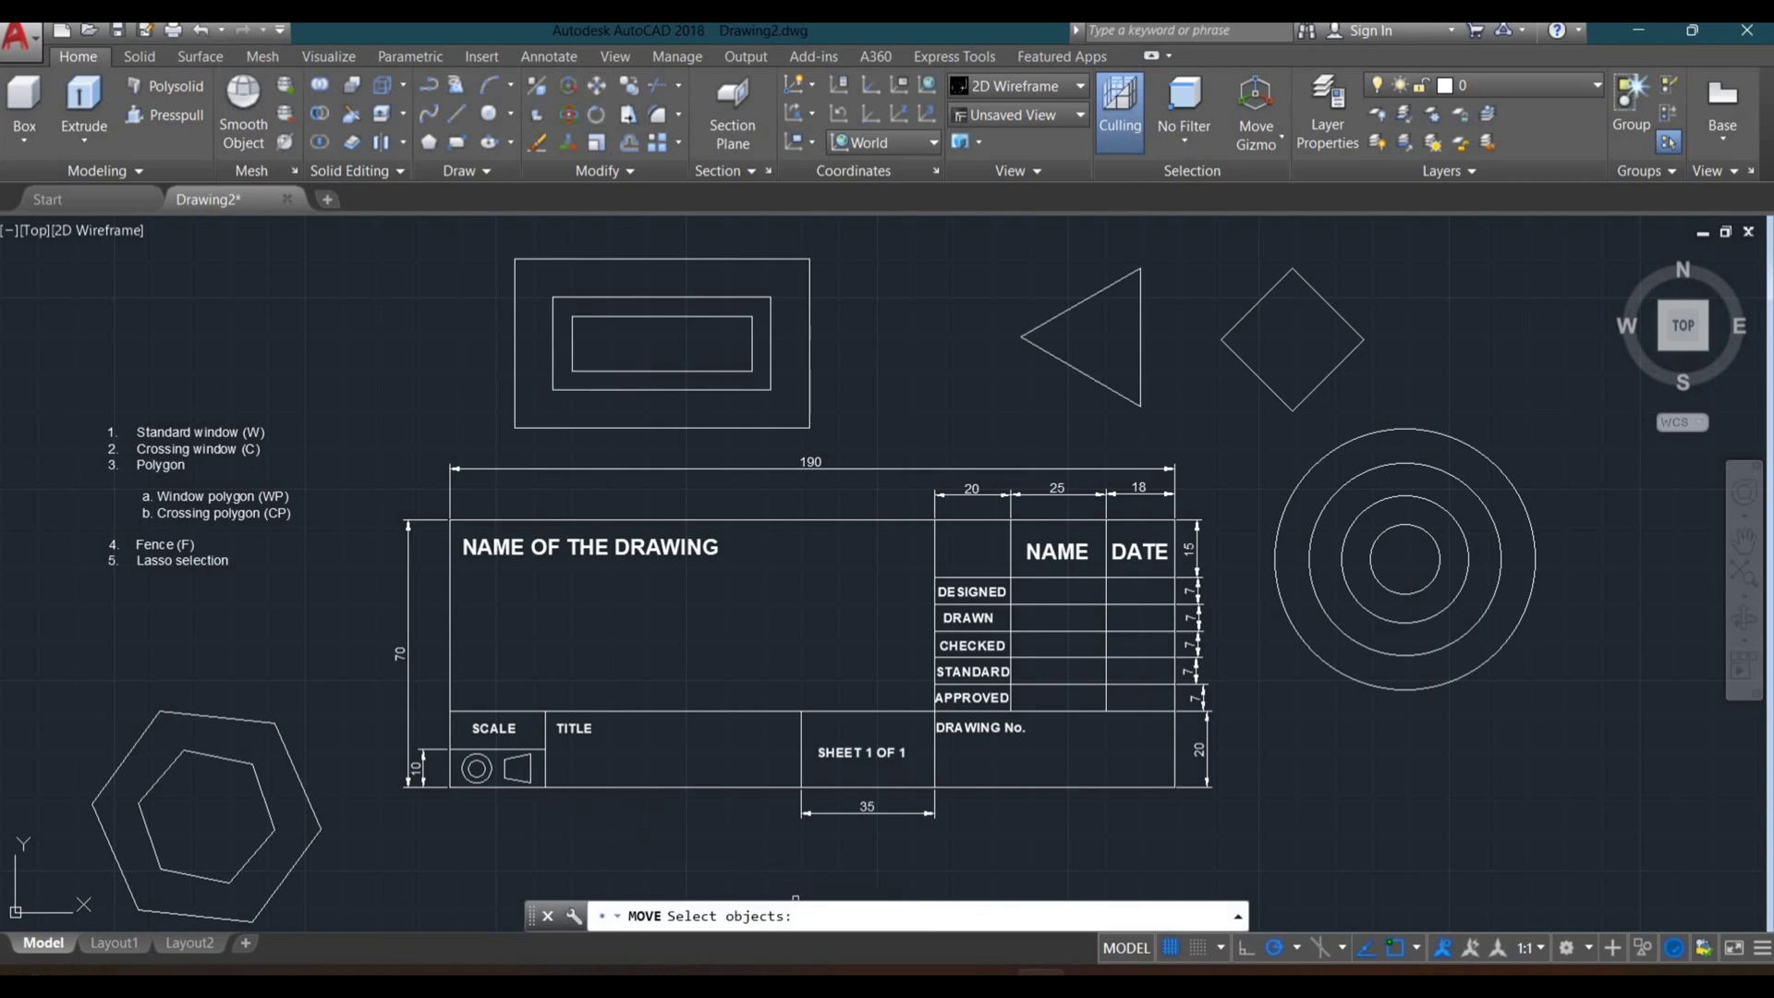
pyautogui.write('cp')
pyautogui.press('Return')
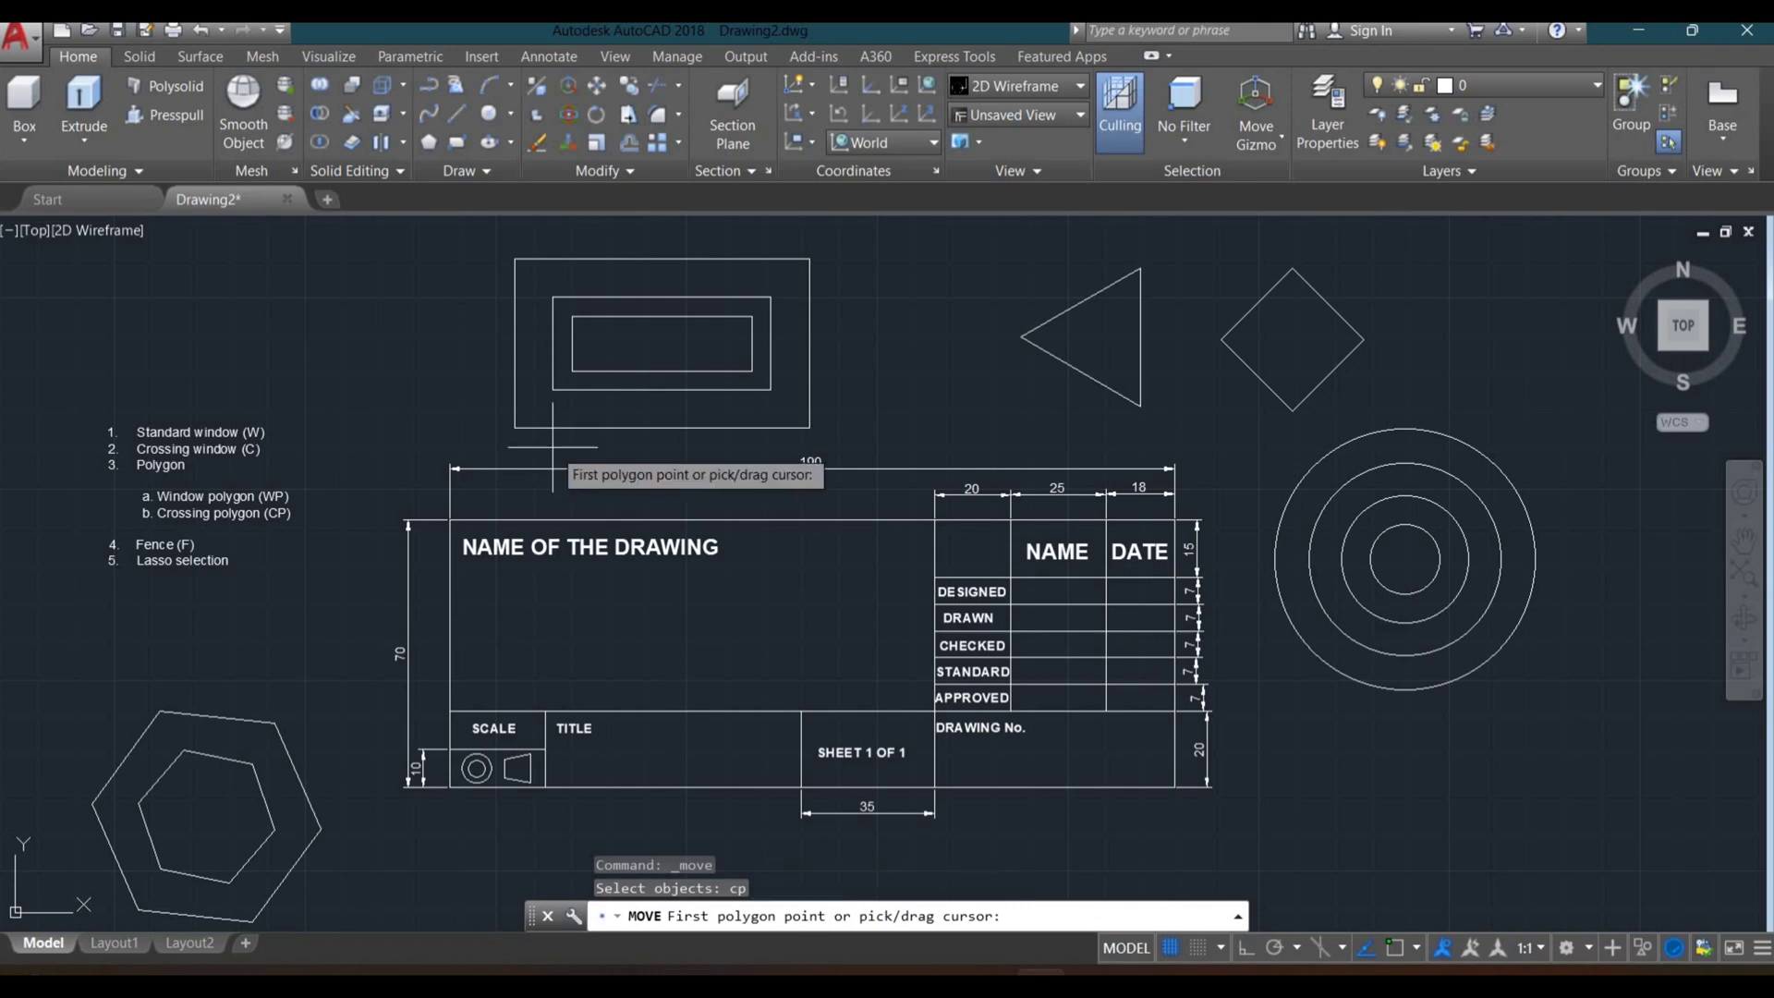
pyautogui.click(1372, 807)
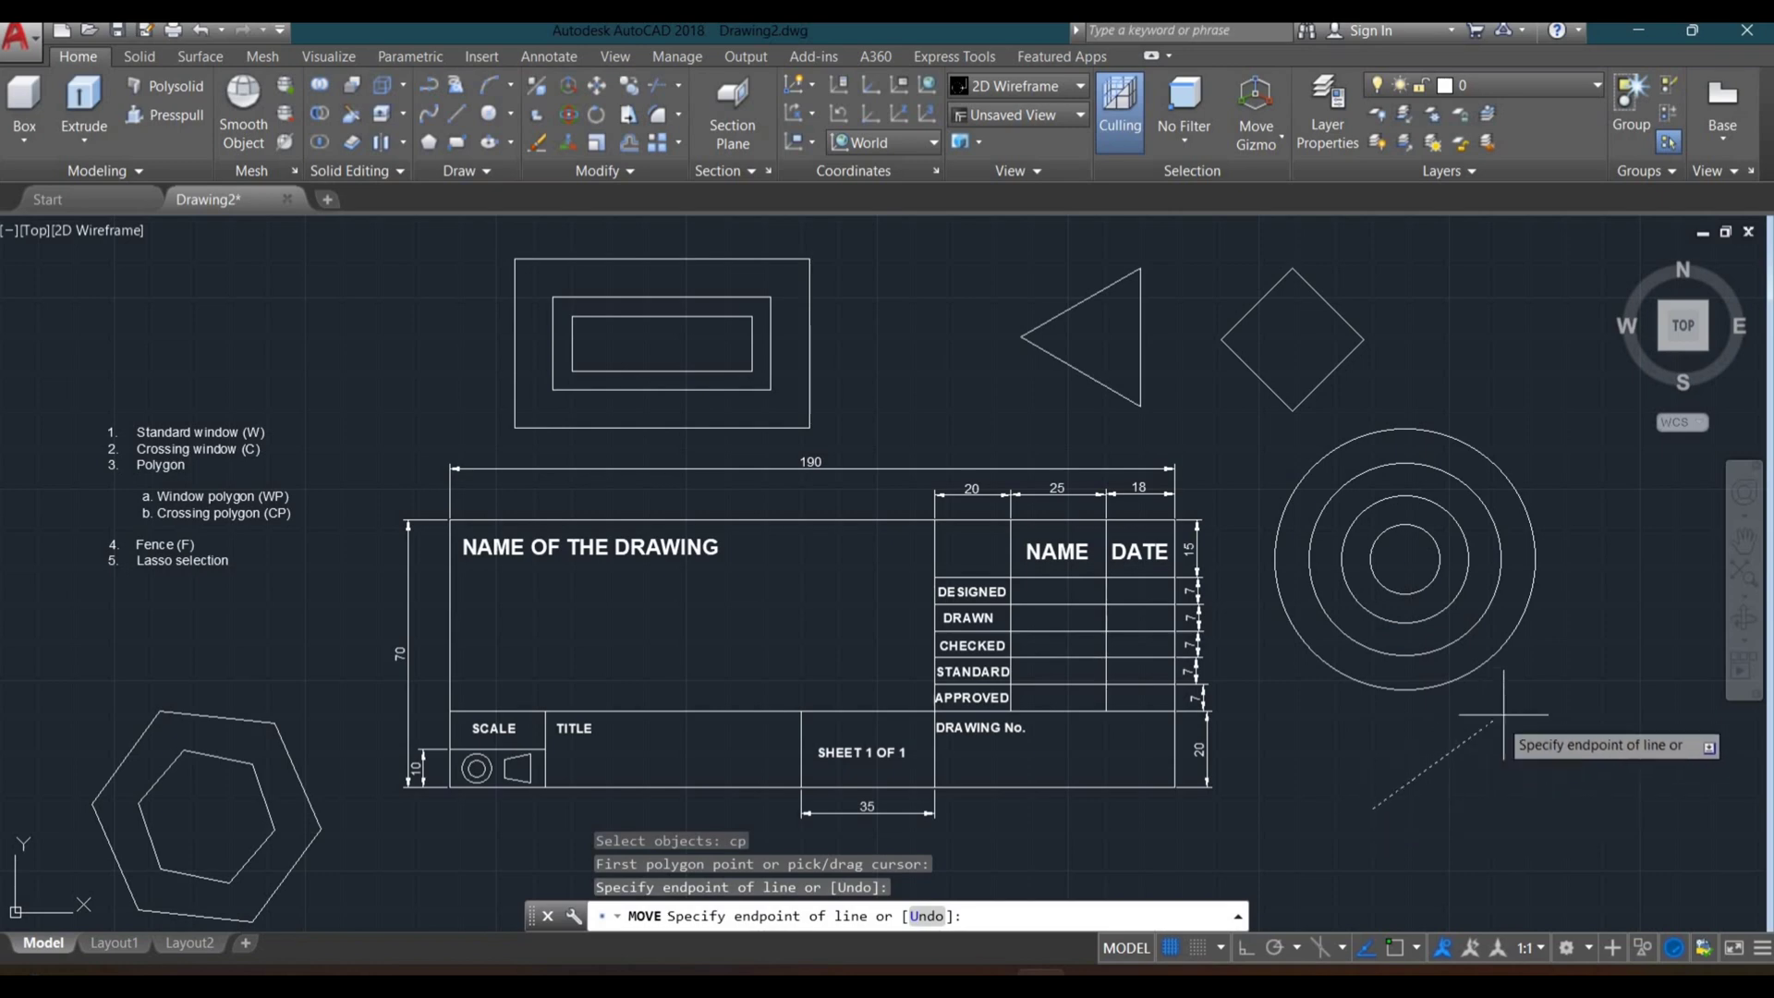
pyautogui.click(1581, 663)
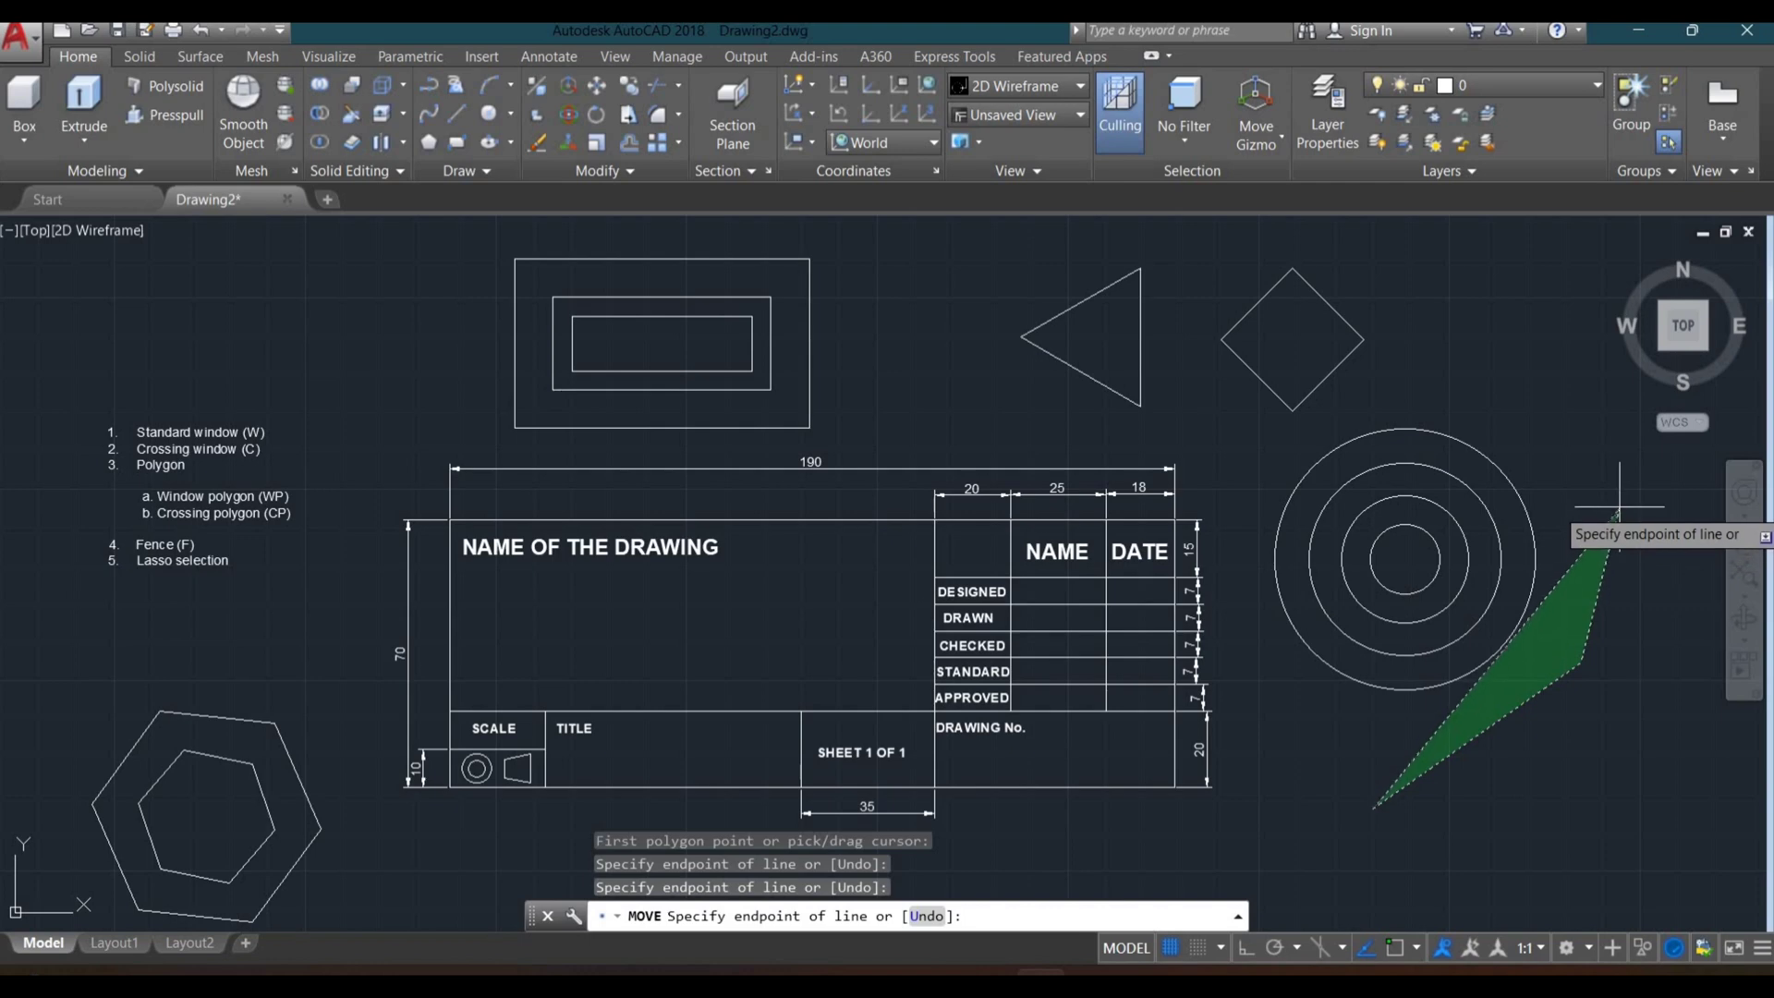
pyautogui.click(1616, 499)
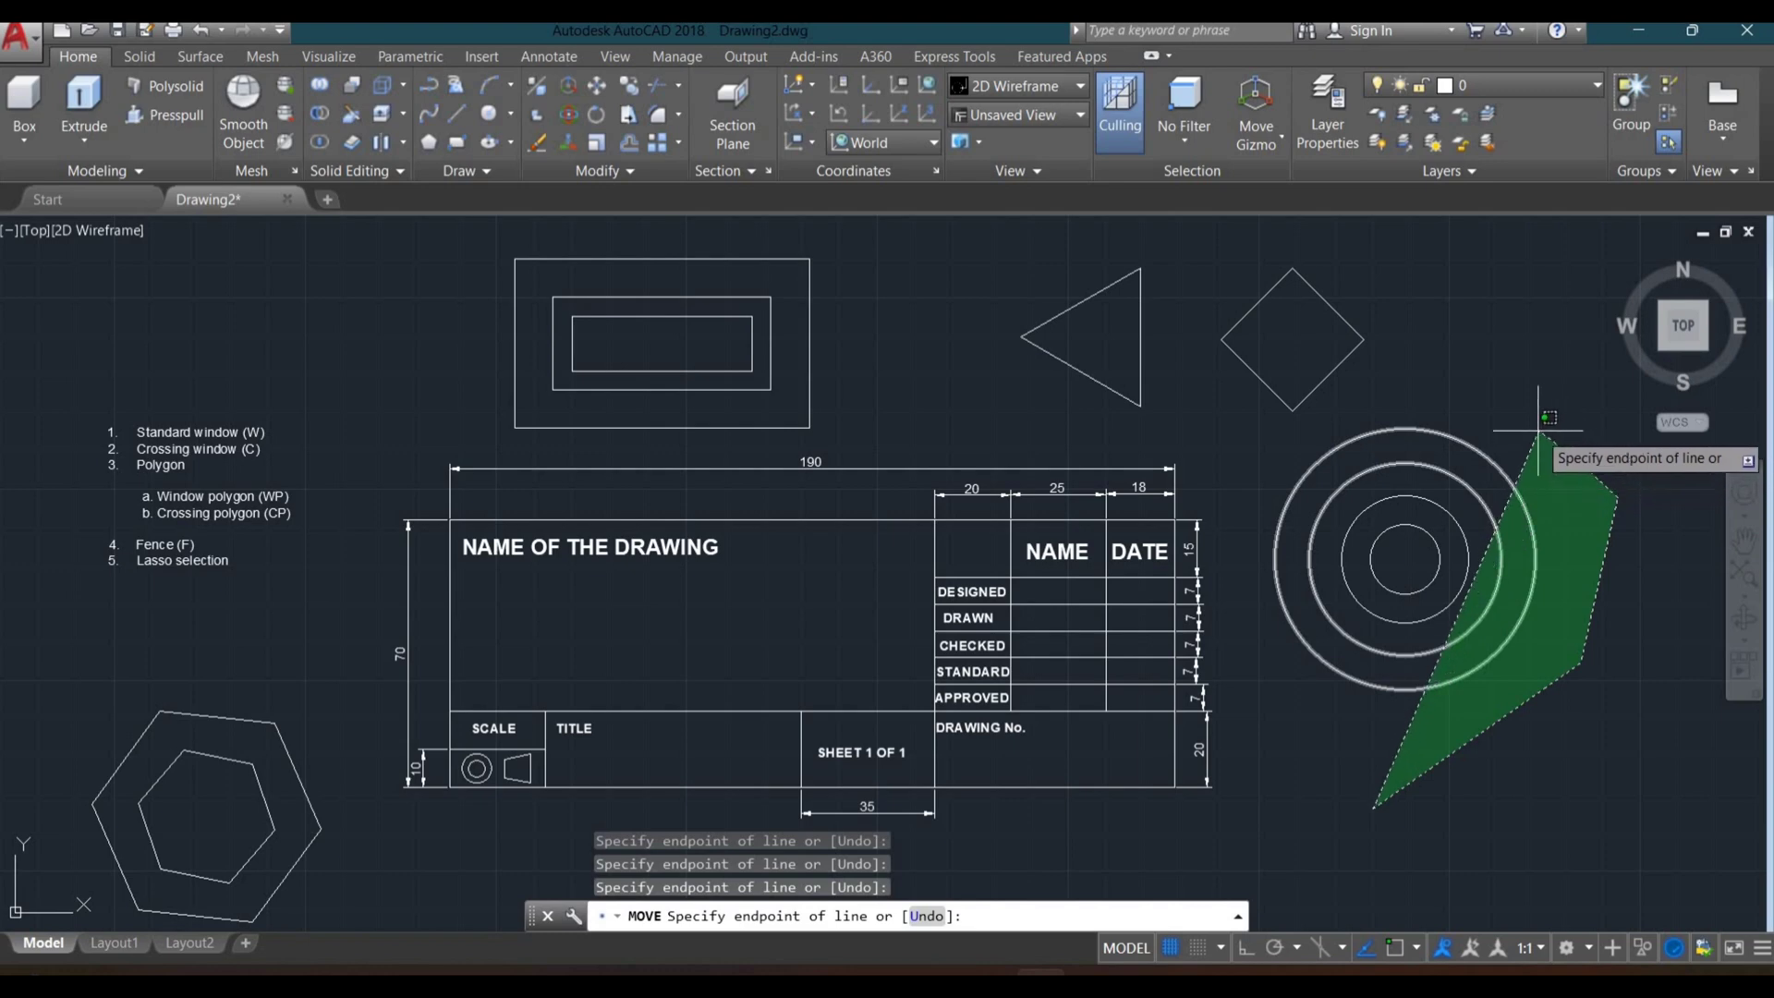
pyautogui.click(1479, 414)
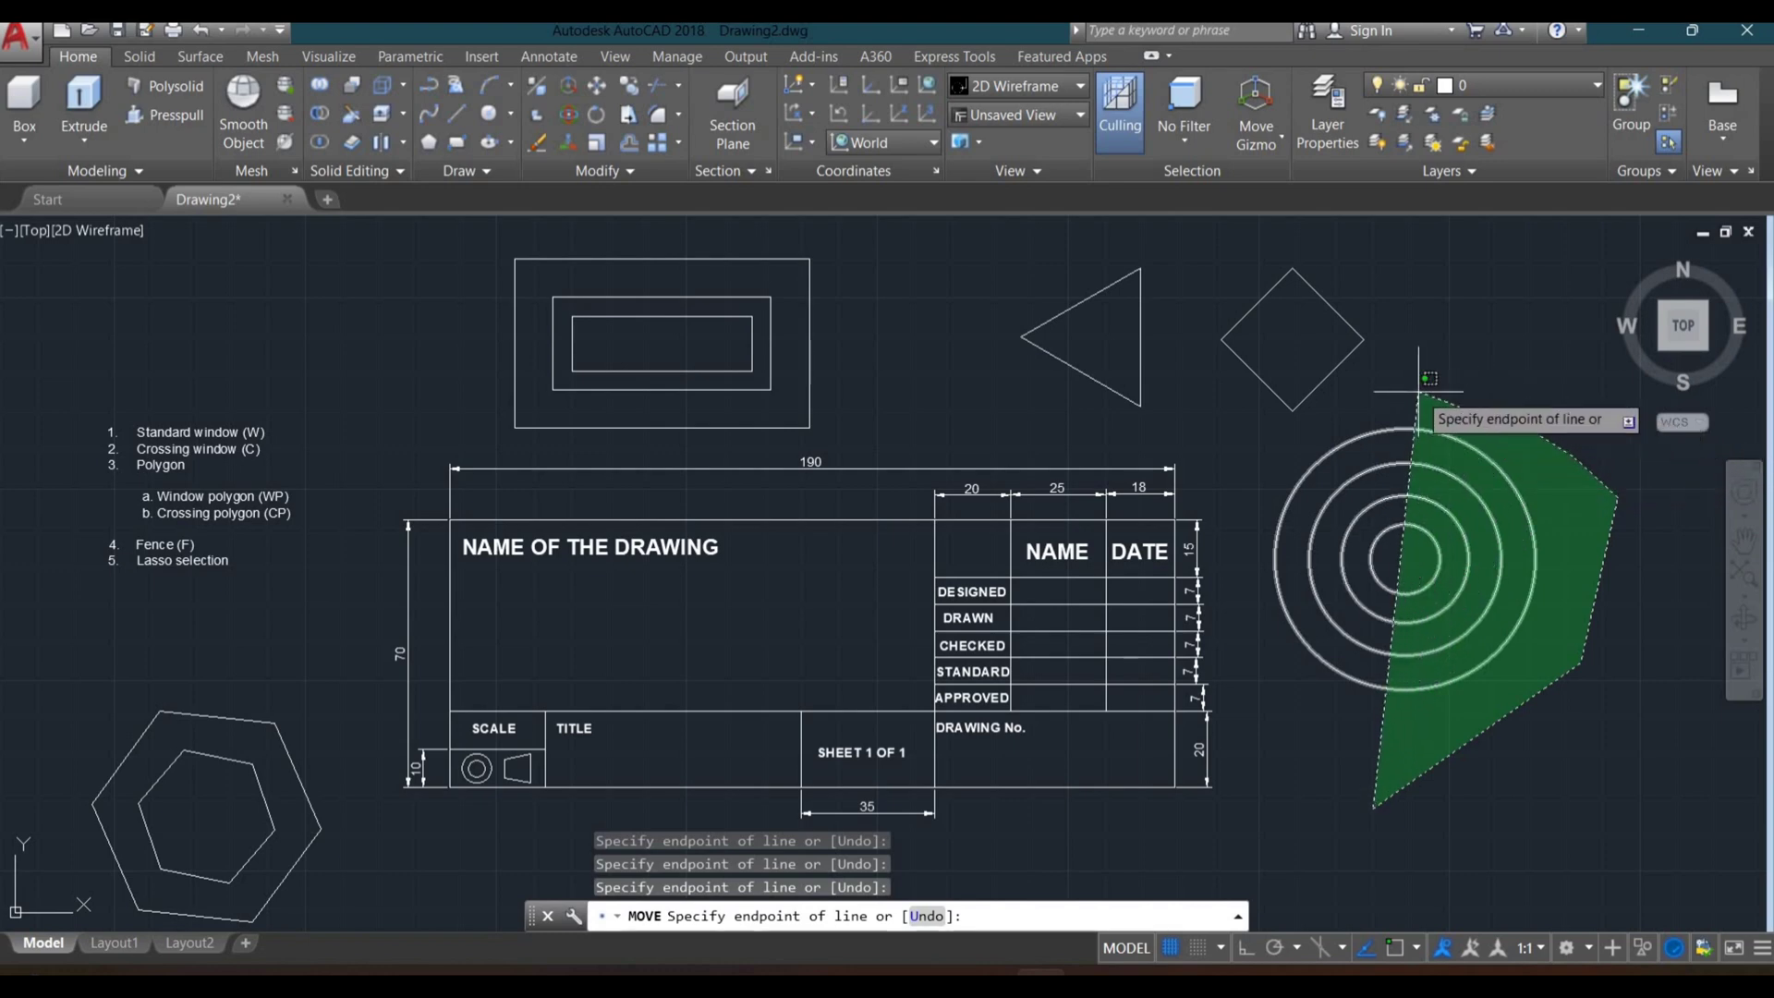
pyautogui.click(1348, 297)
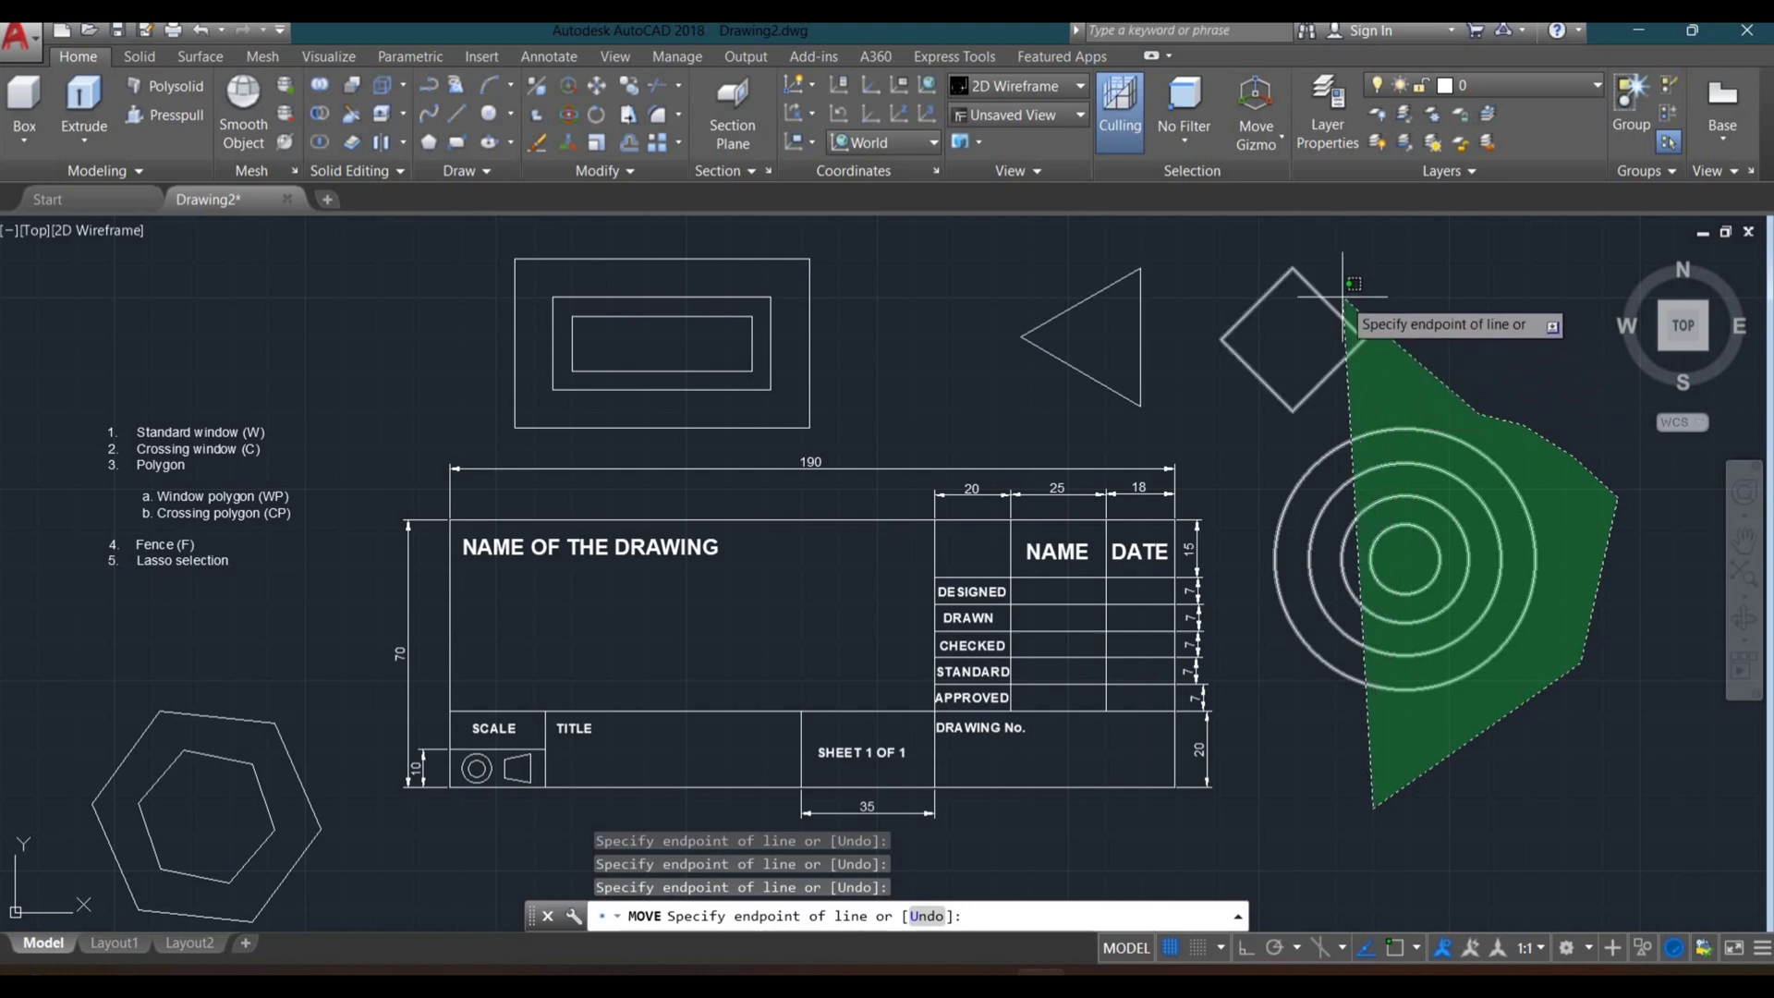
pyautogui.click(1121, 243)
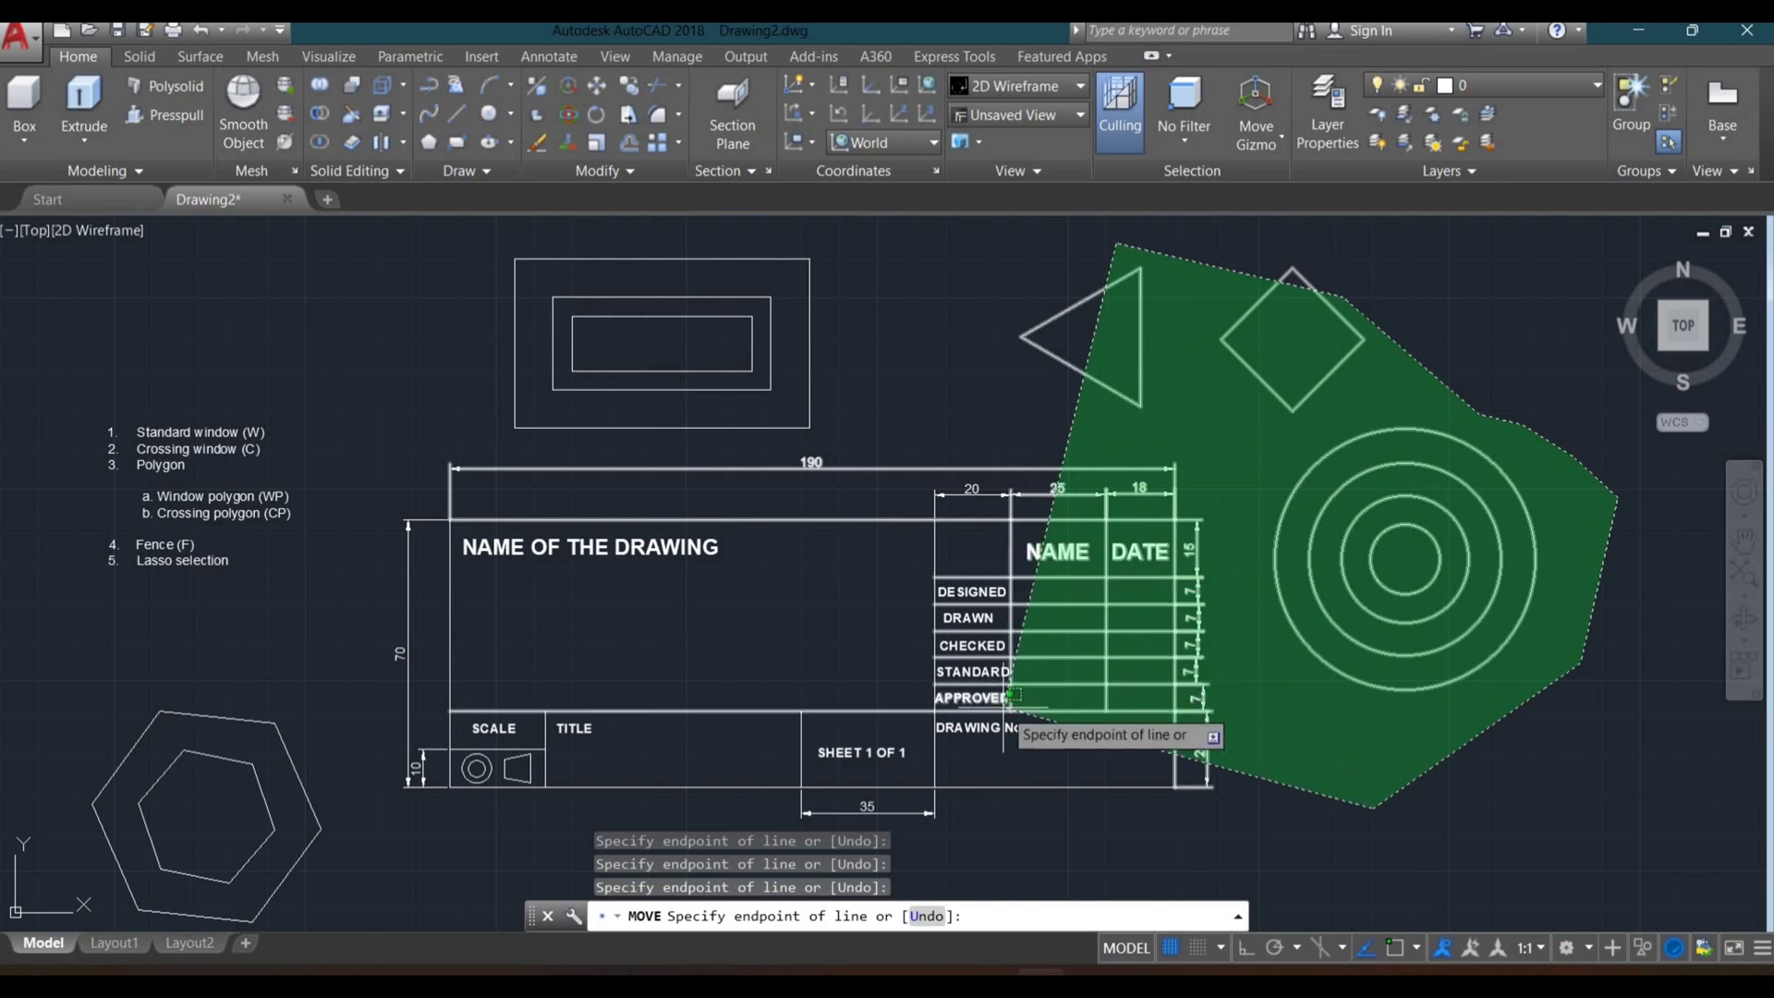
pyautogui.click(970, 831)
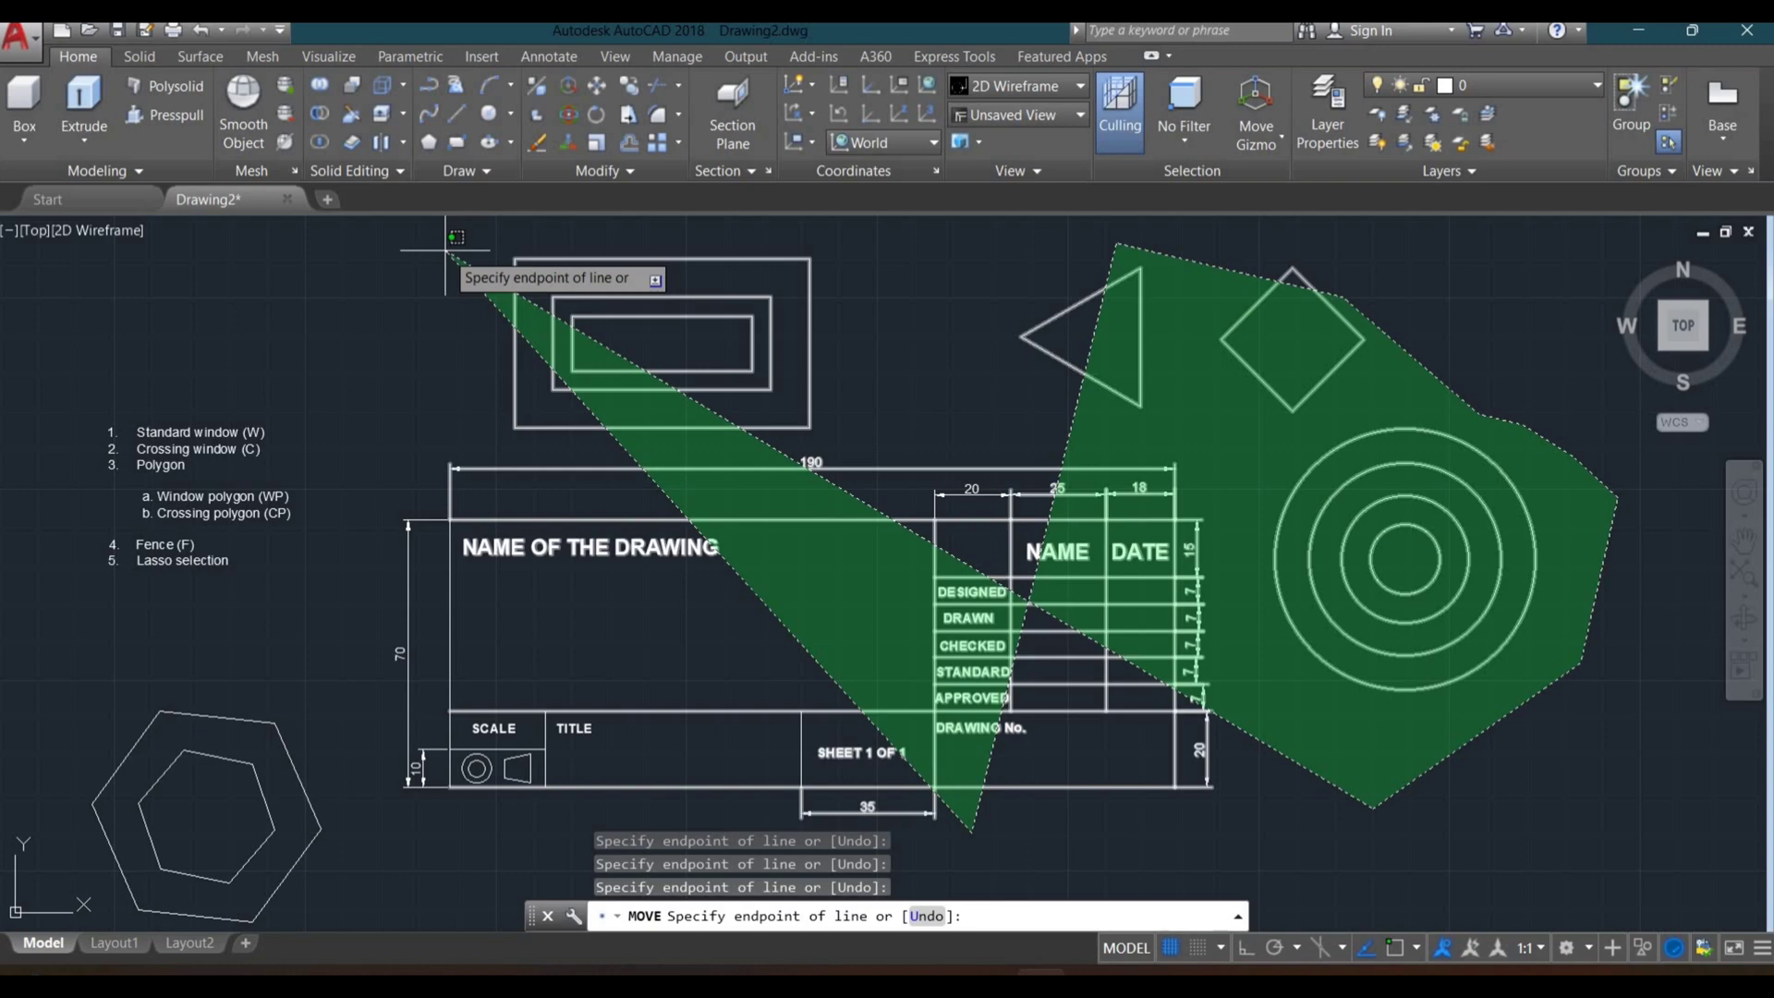
pyautogui.press('Escape')
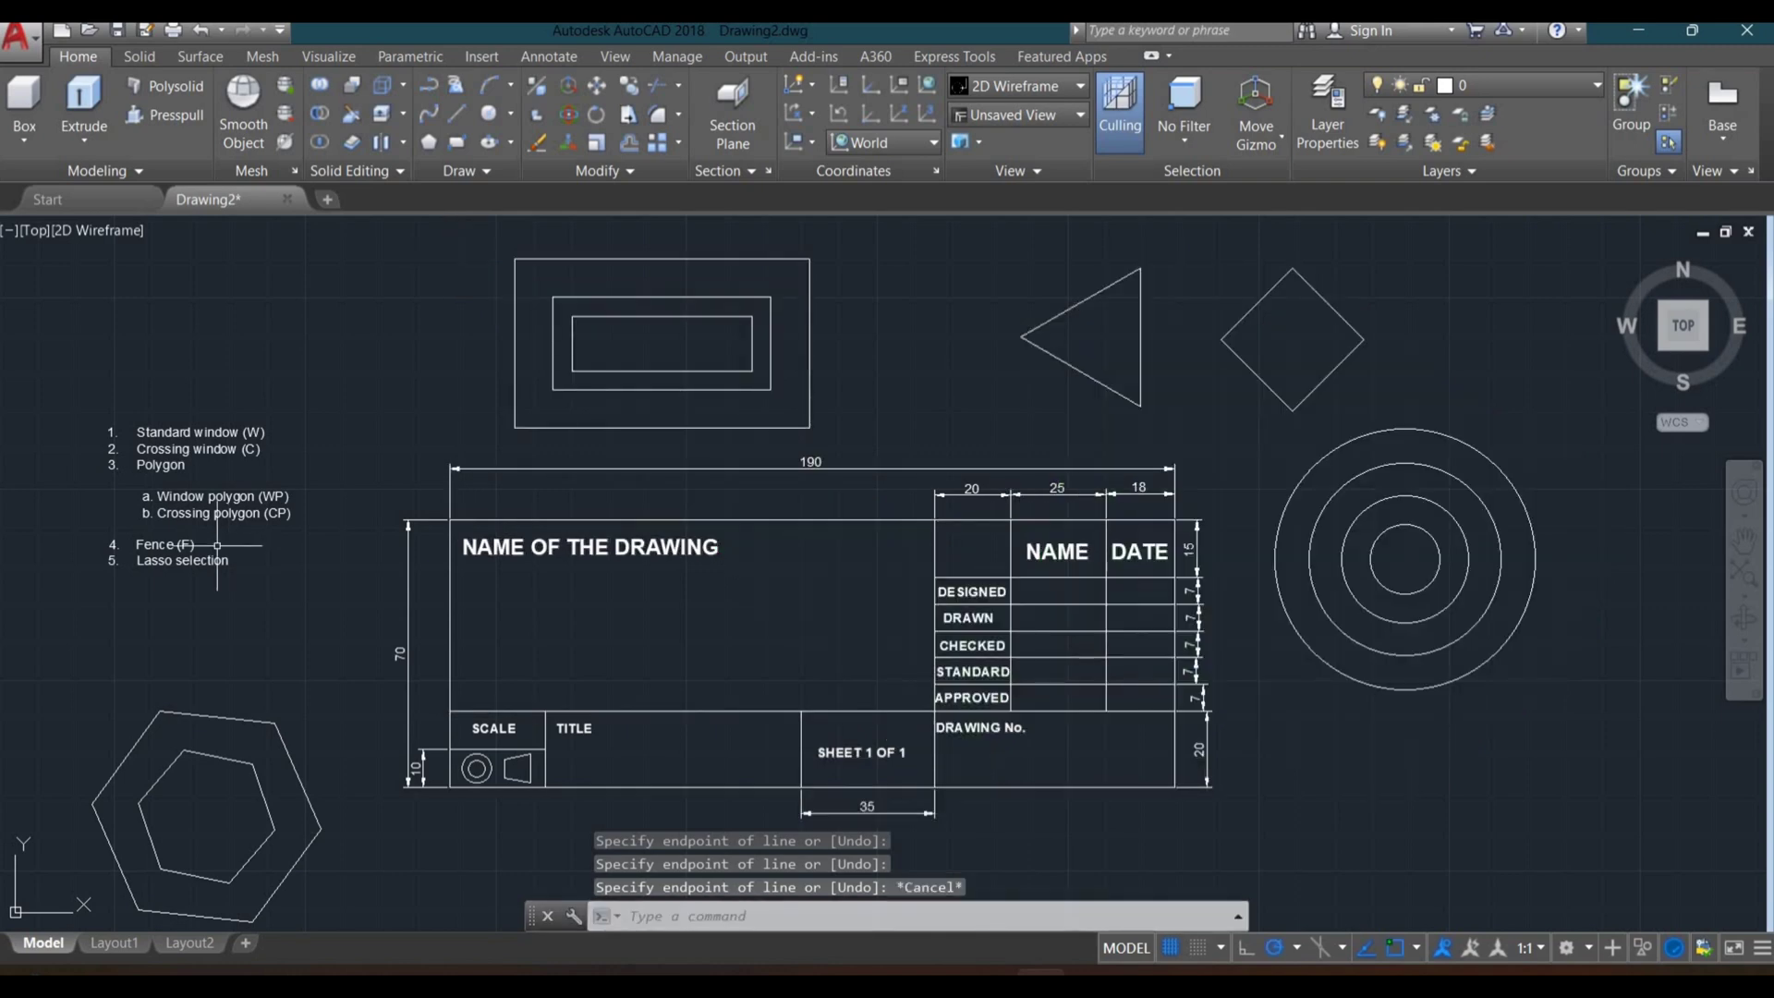
pyautogui.click(125, 621)
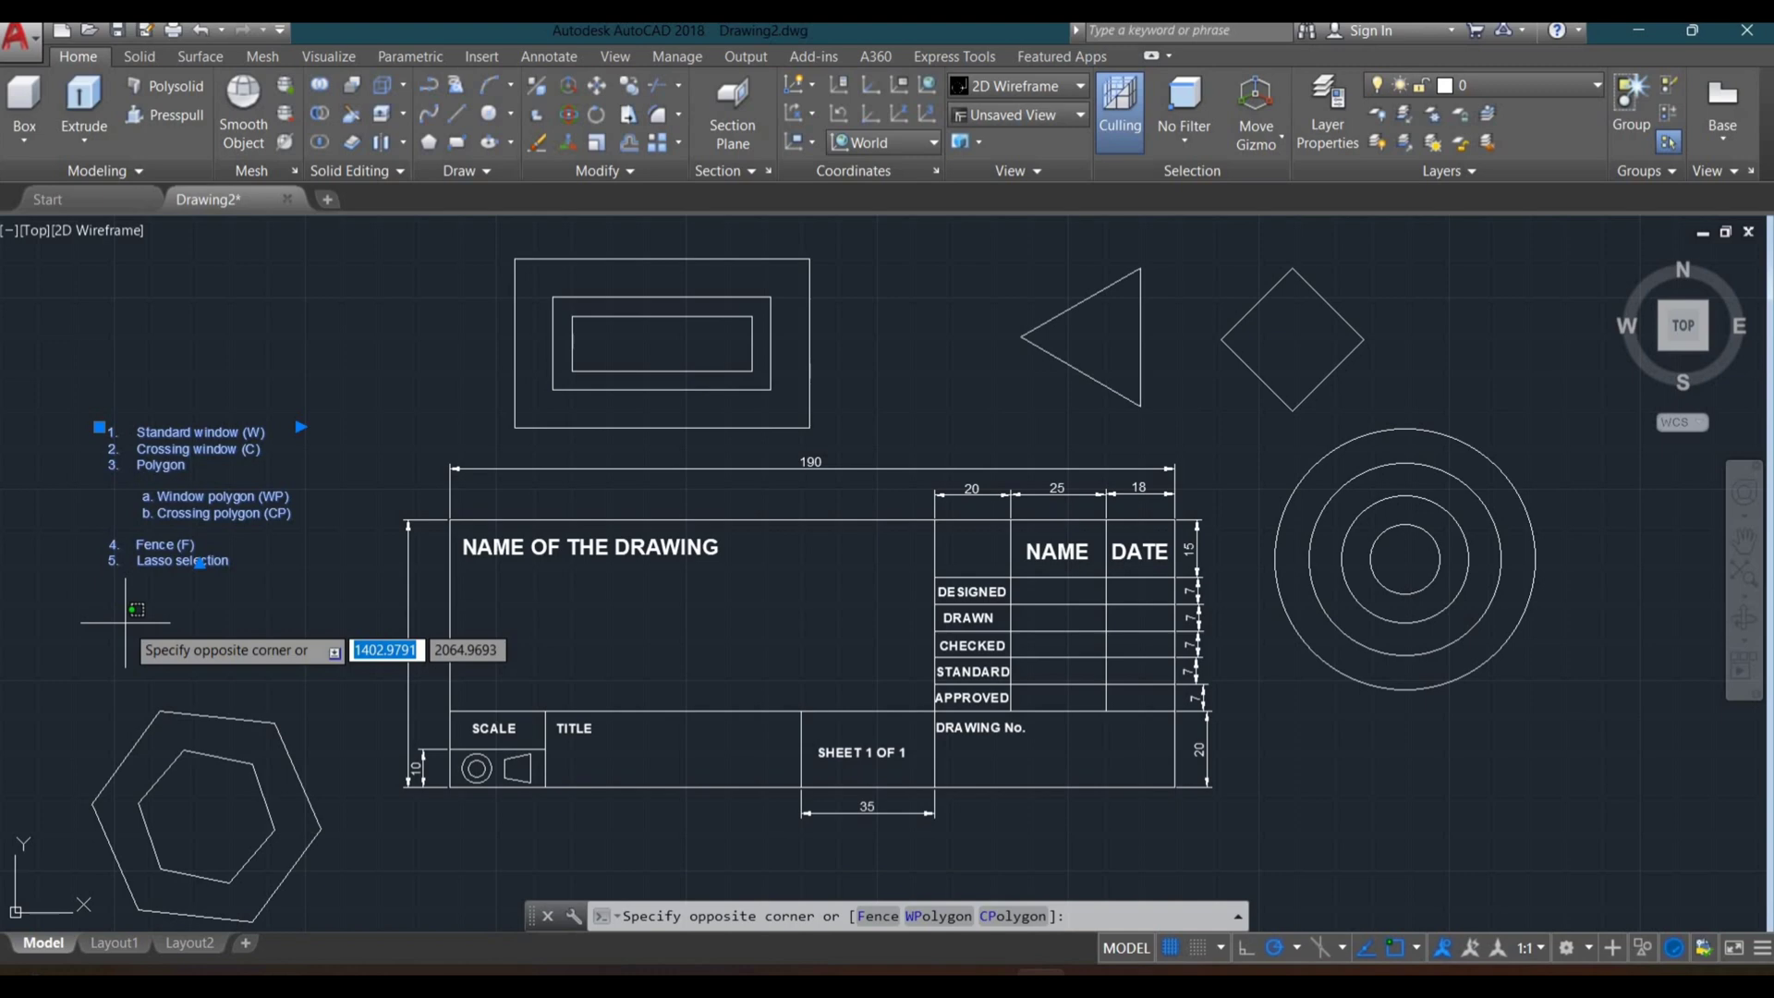
pyautogui.press('Escape')
pyautogui.press('Escape')
pyautogui.press('Escape')
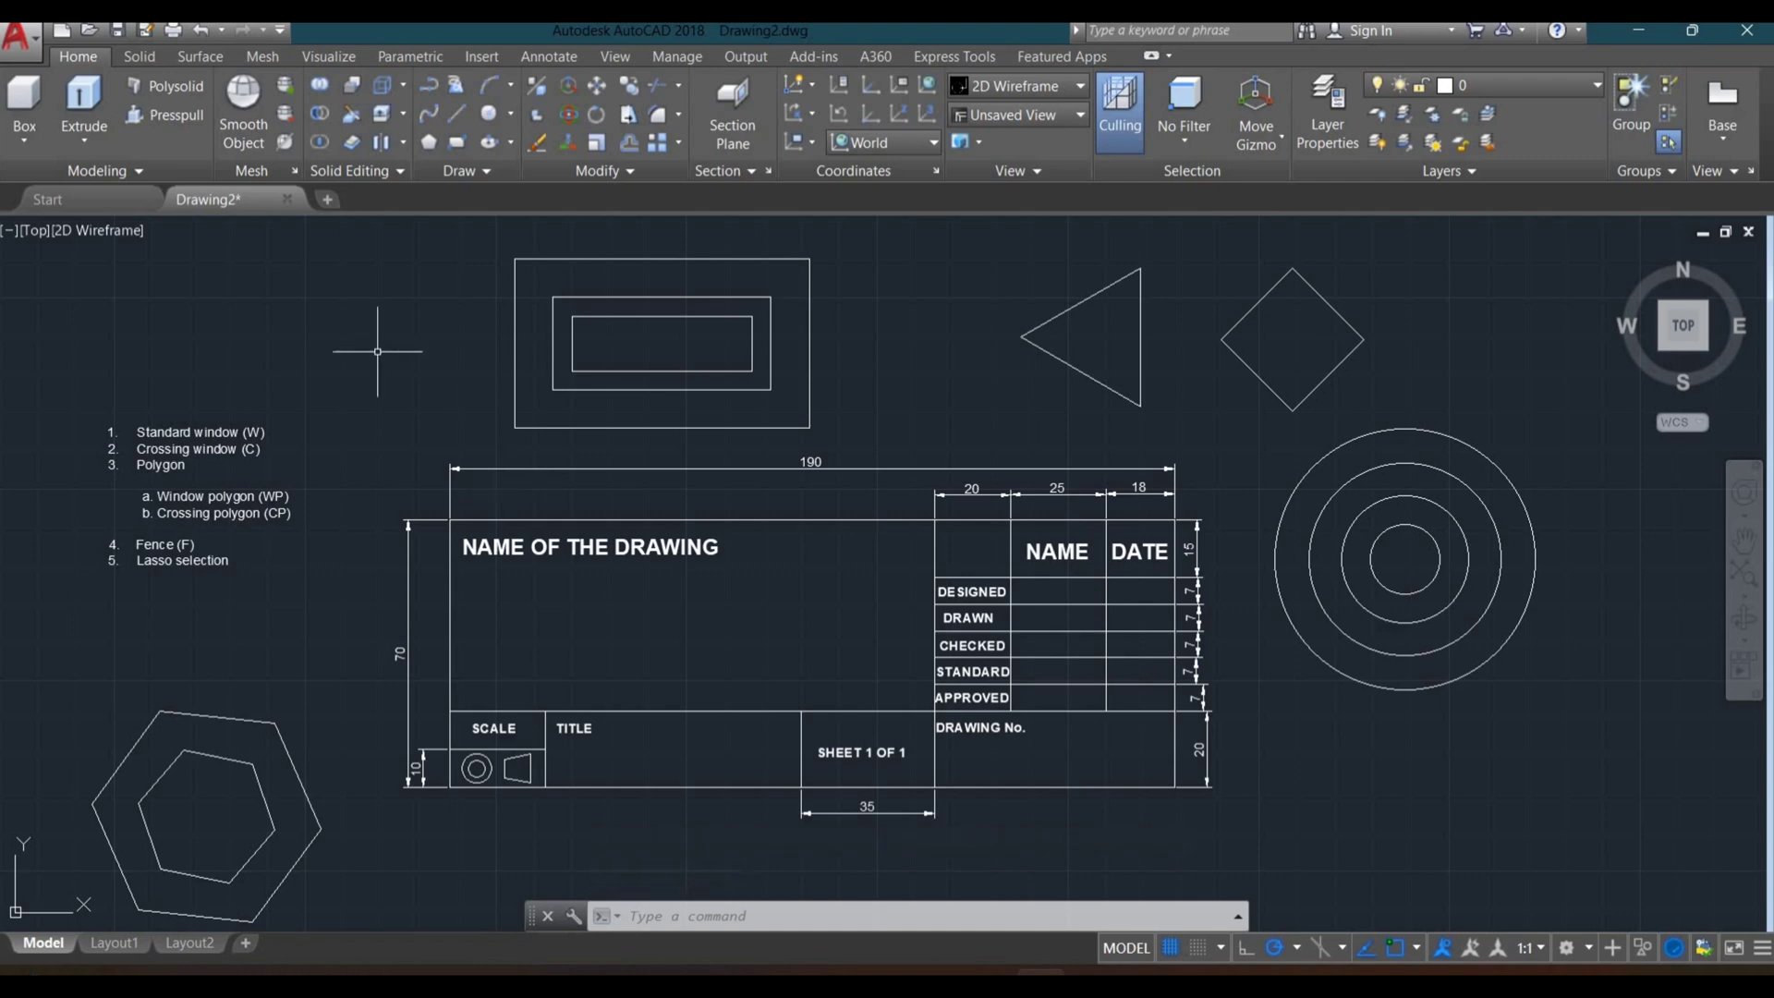
# Step: Select the two inner nested rectangles with a left-to-right standard window that only partly covers the outer rectangle
pyautogui.click(407, 252)
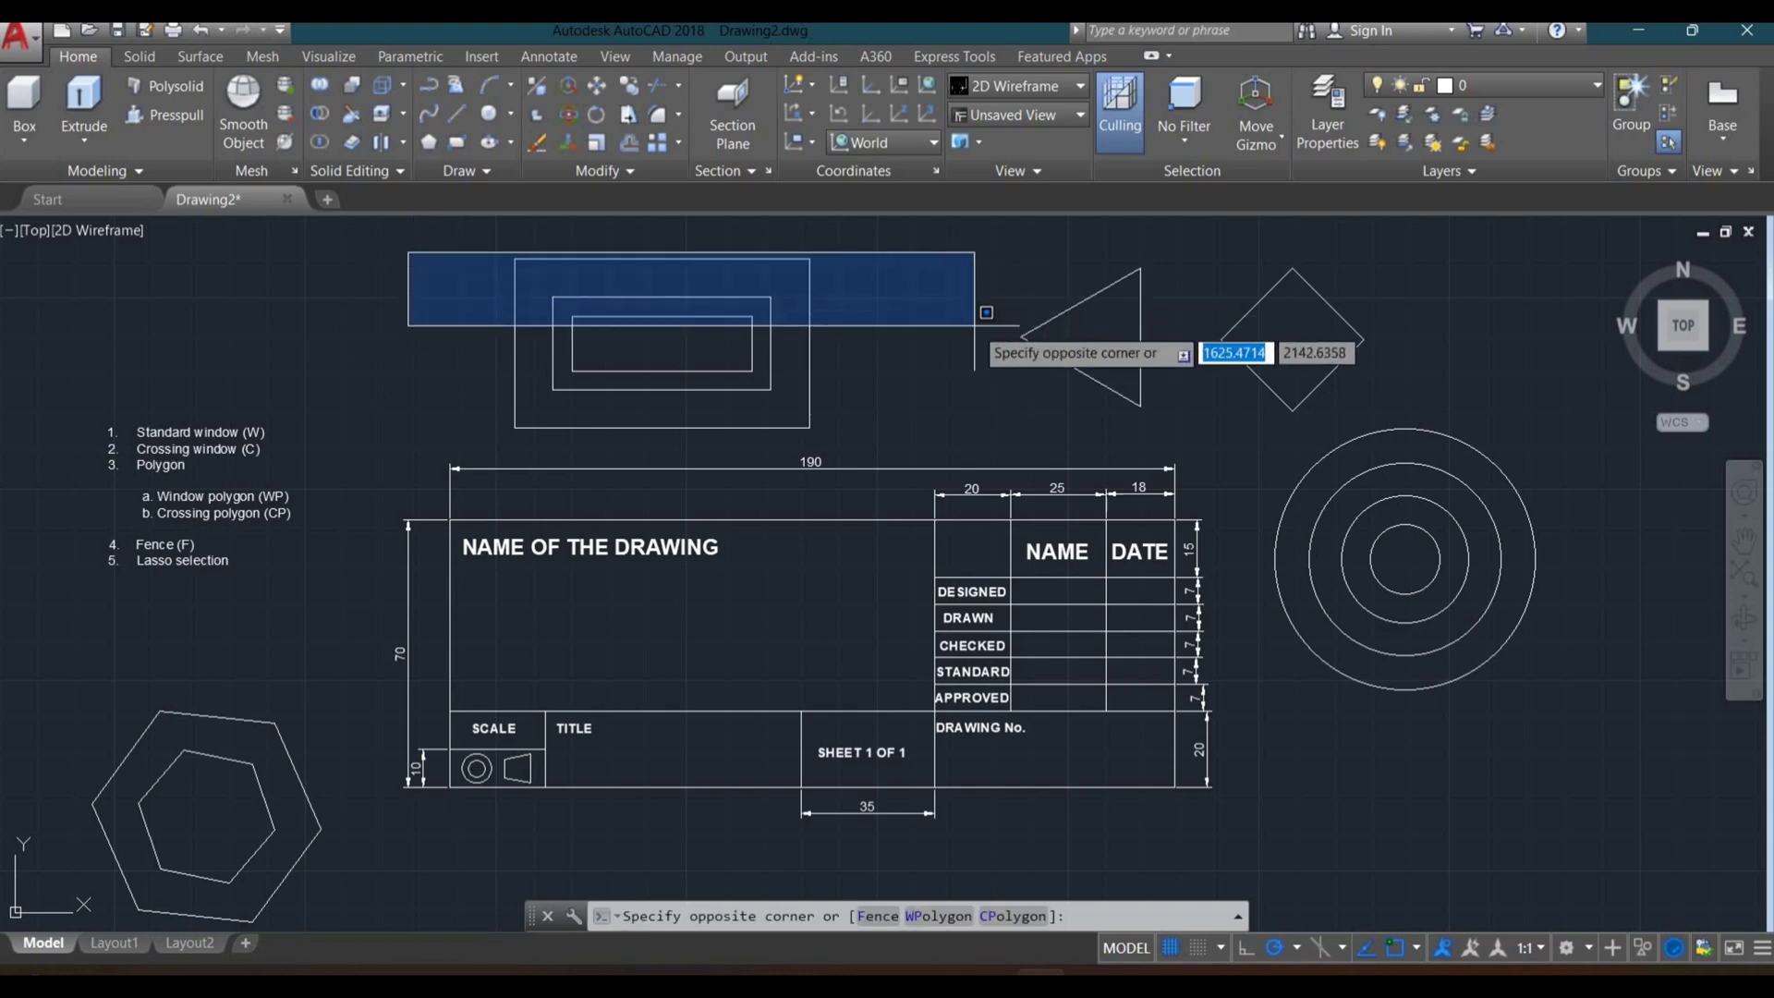
pyautogui.click(804, 397)
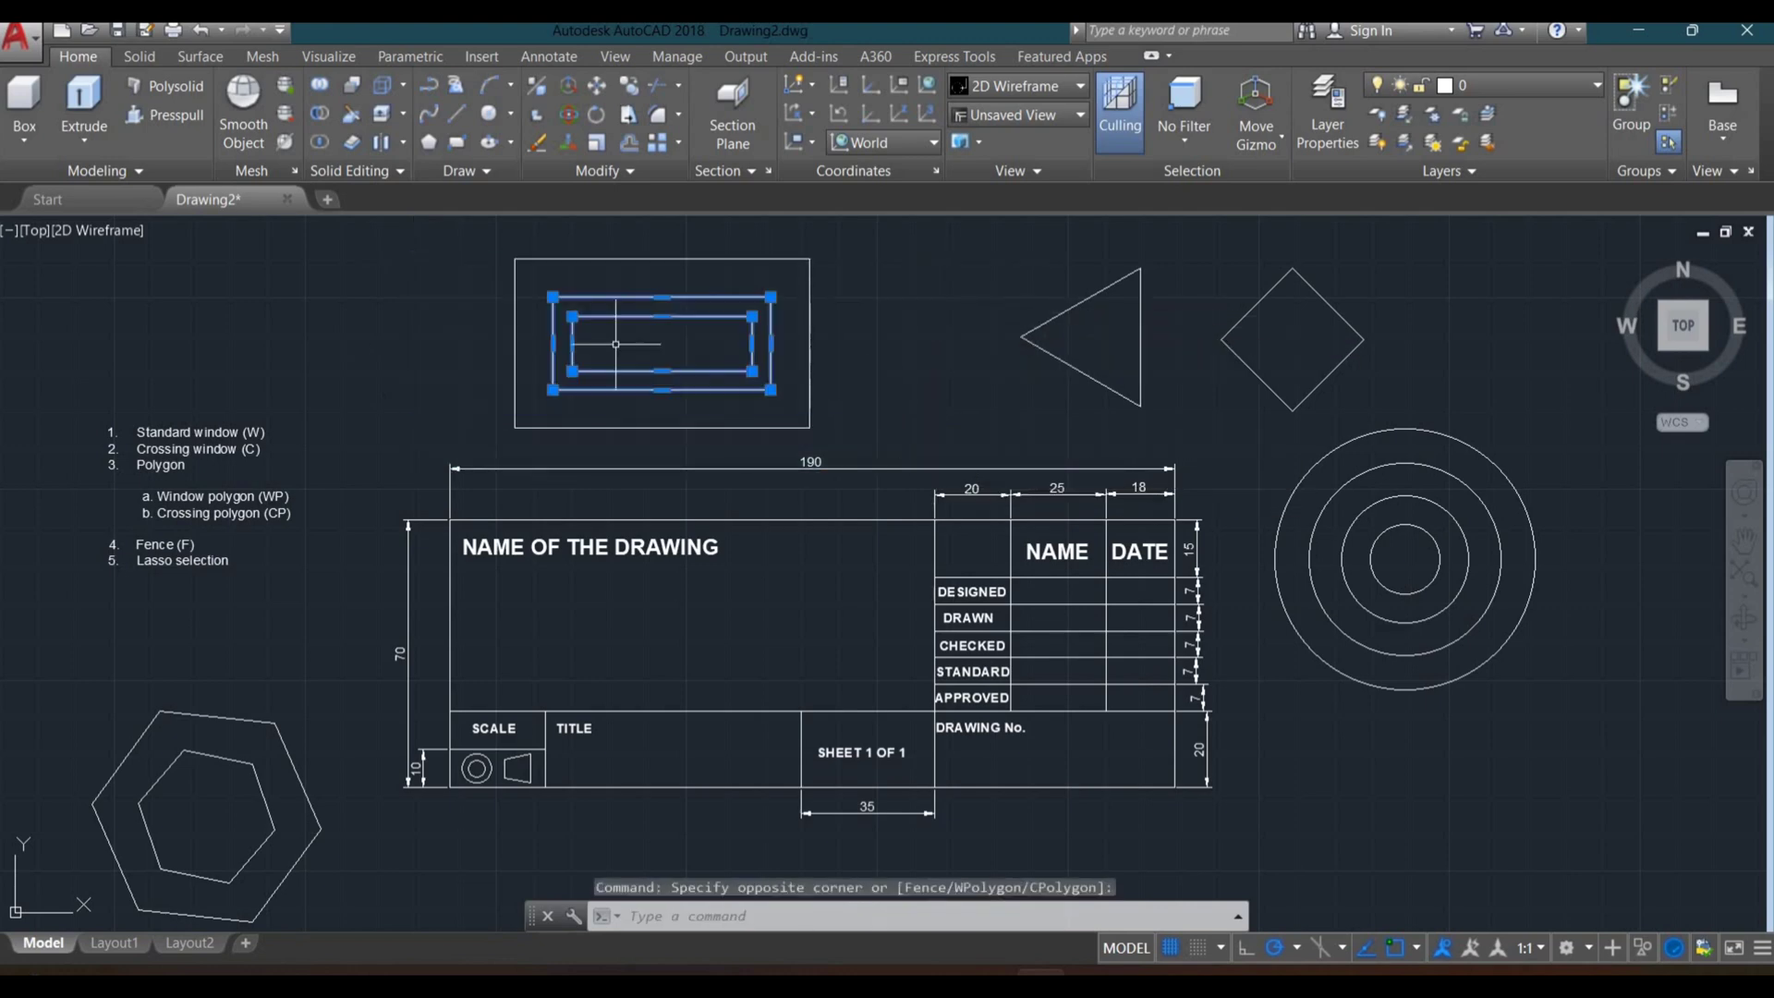
# Step: Add the outer rectangle to the selection with a right-to-left crossing window, then start Move on the three rectangles and cancel it
pyautogui.click(854, 421)
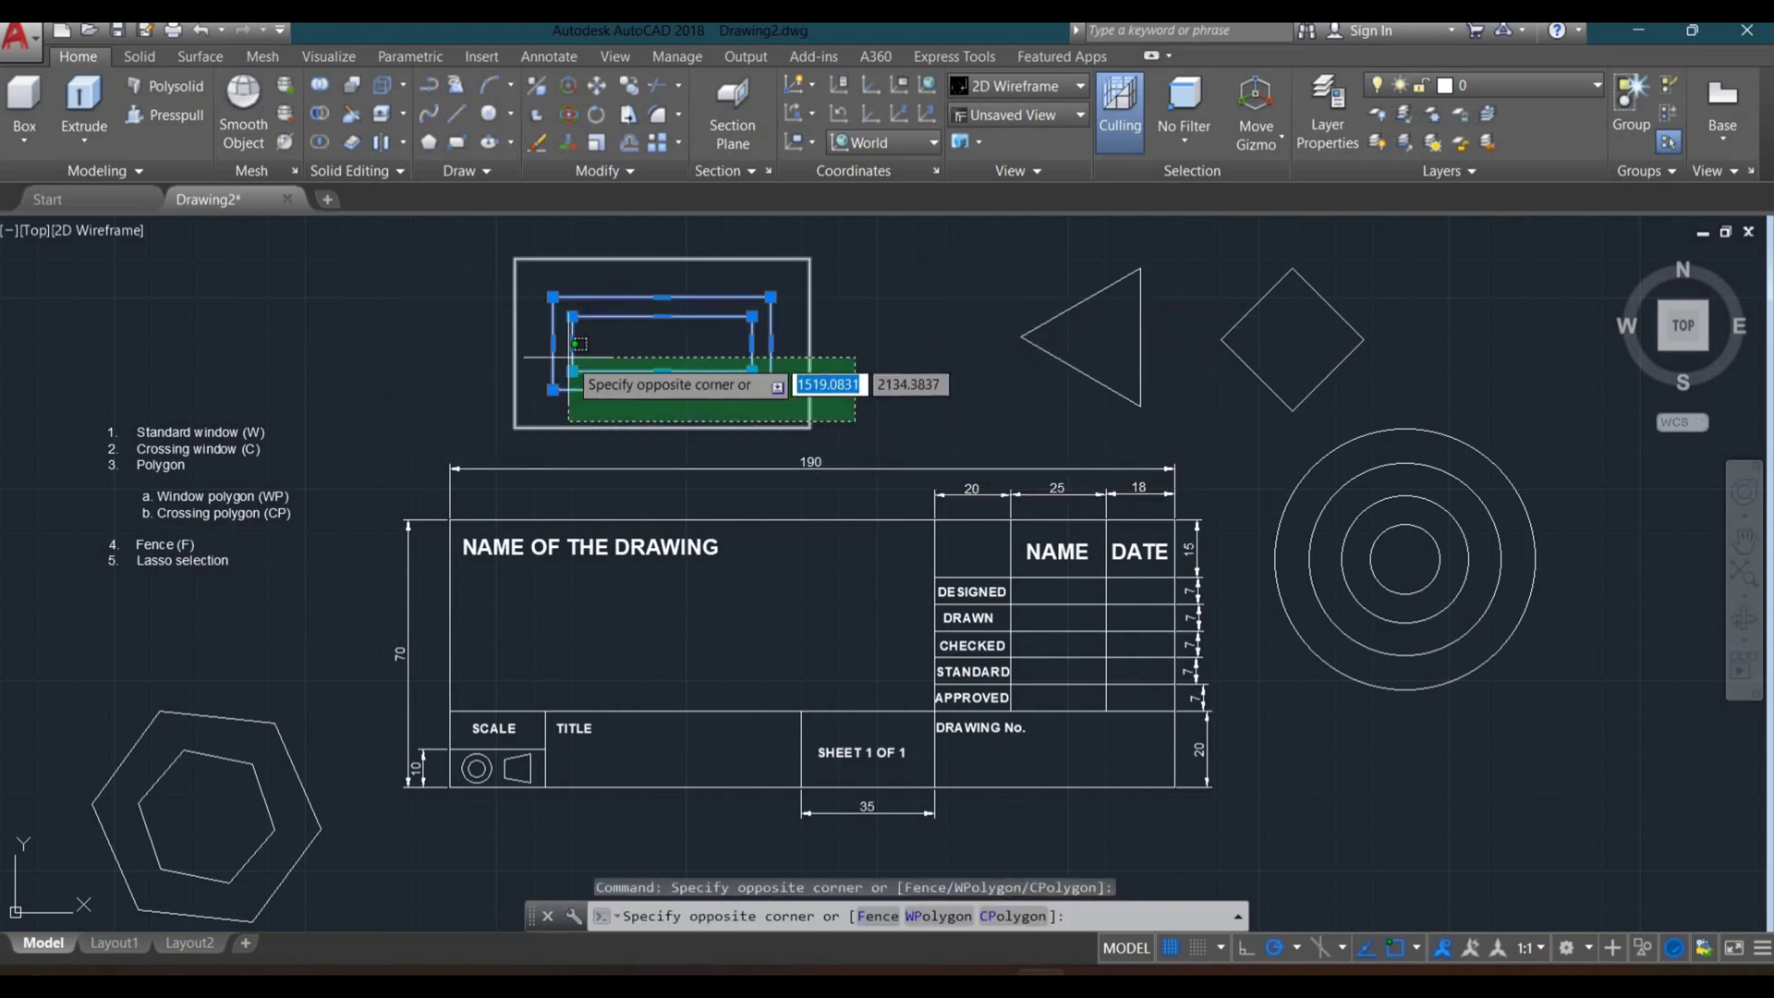
pyautogui.click(408, 268)
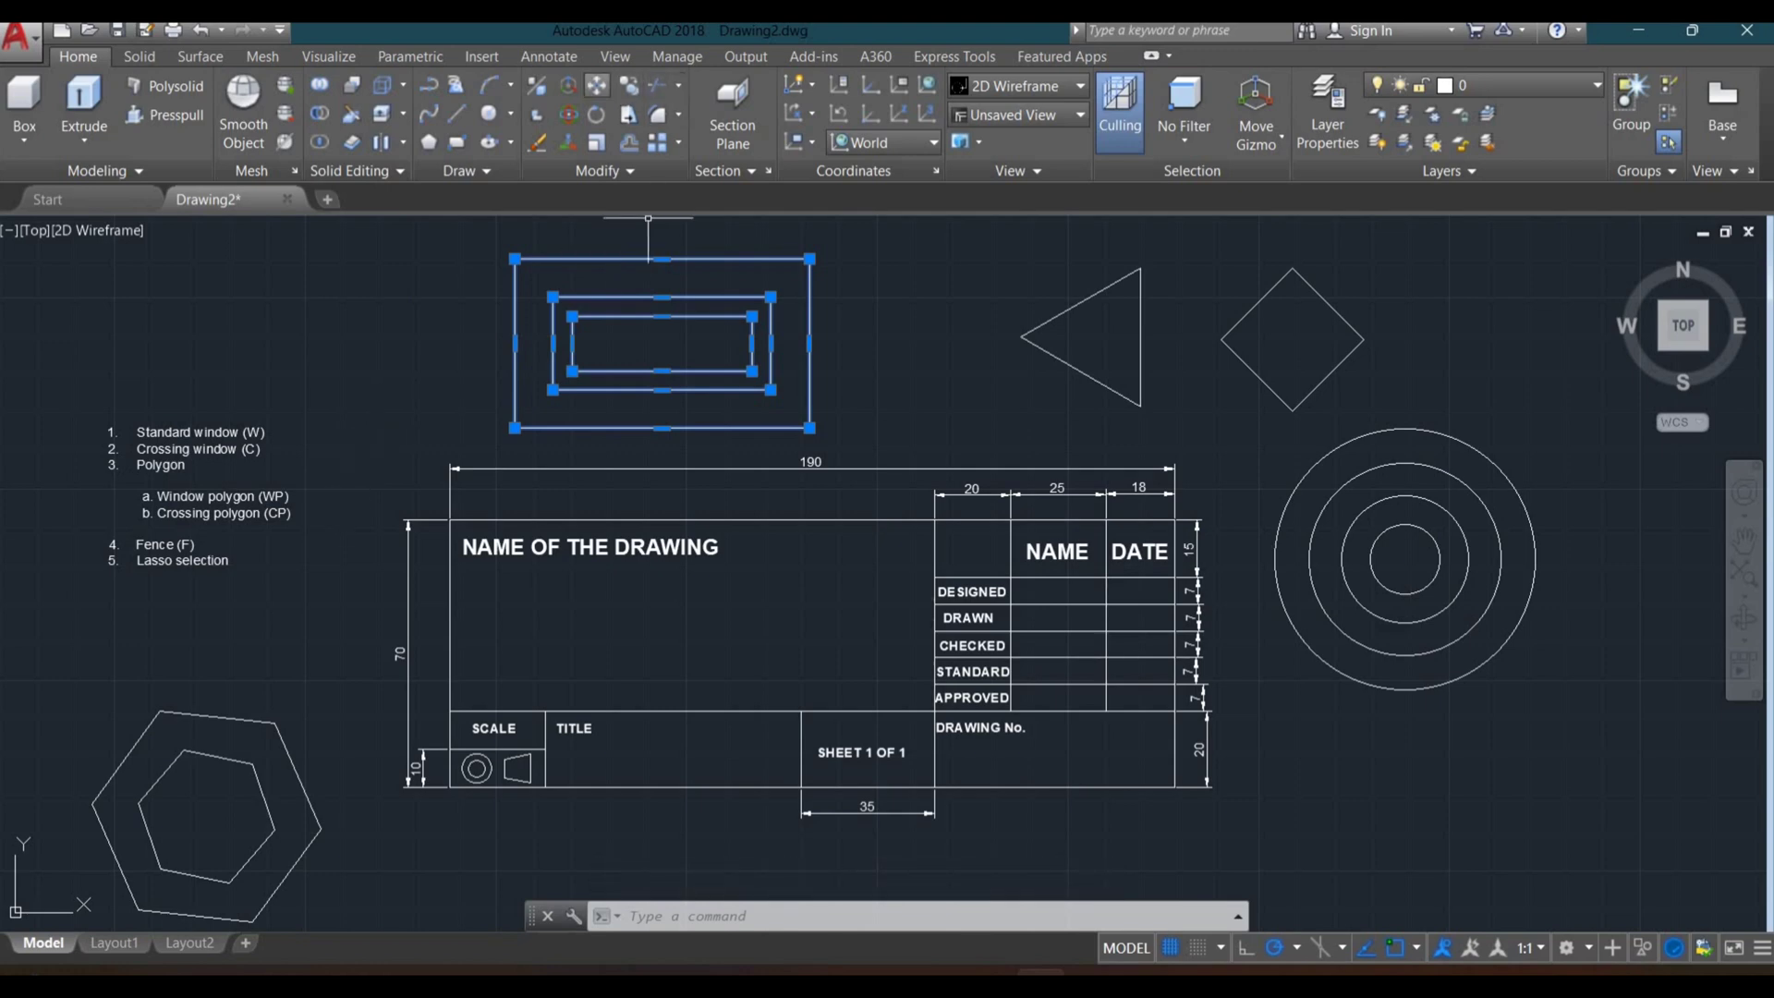
pyautogui.click(597, 85)
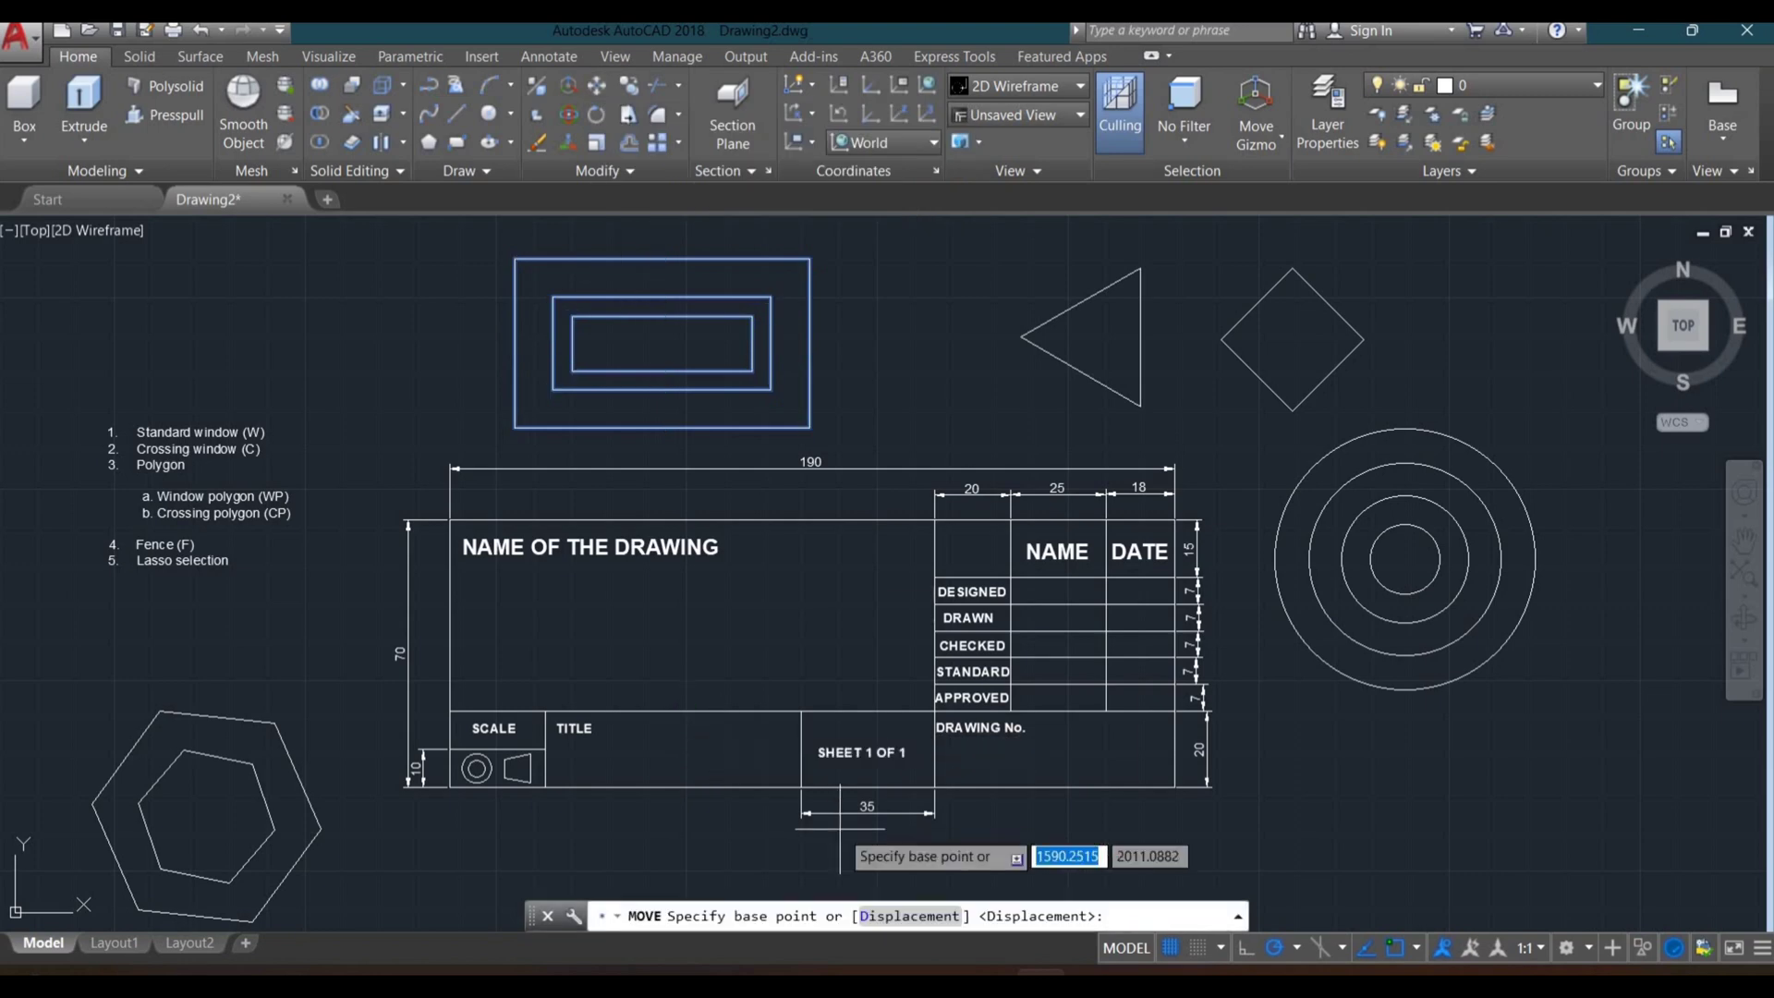
pyautogui.press('Escape')
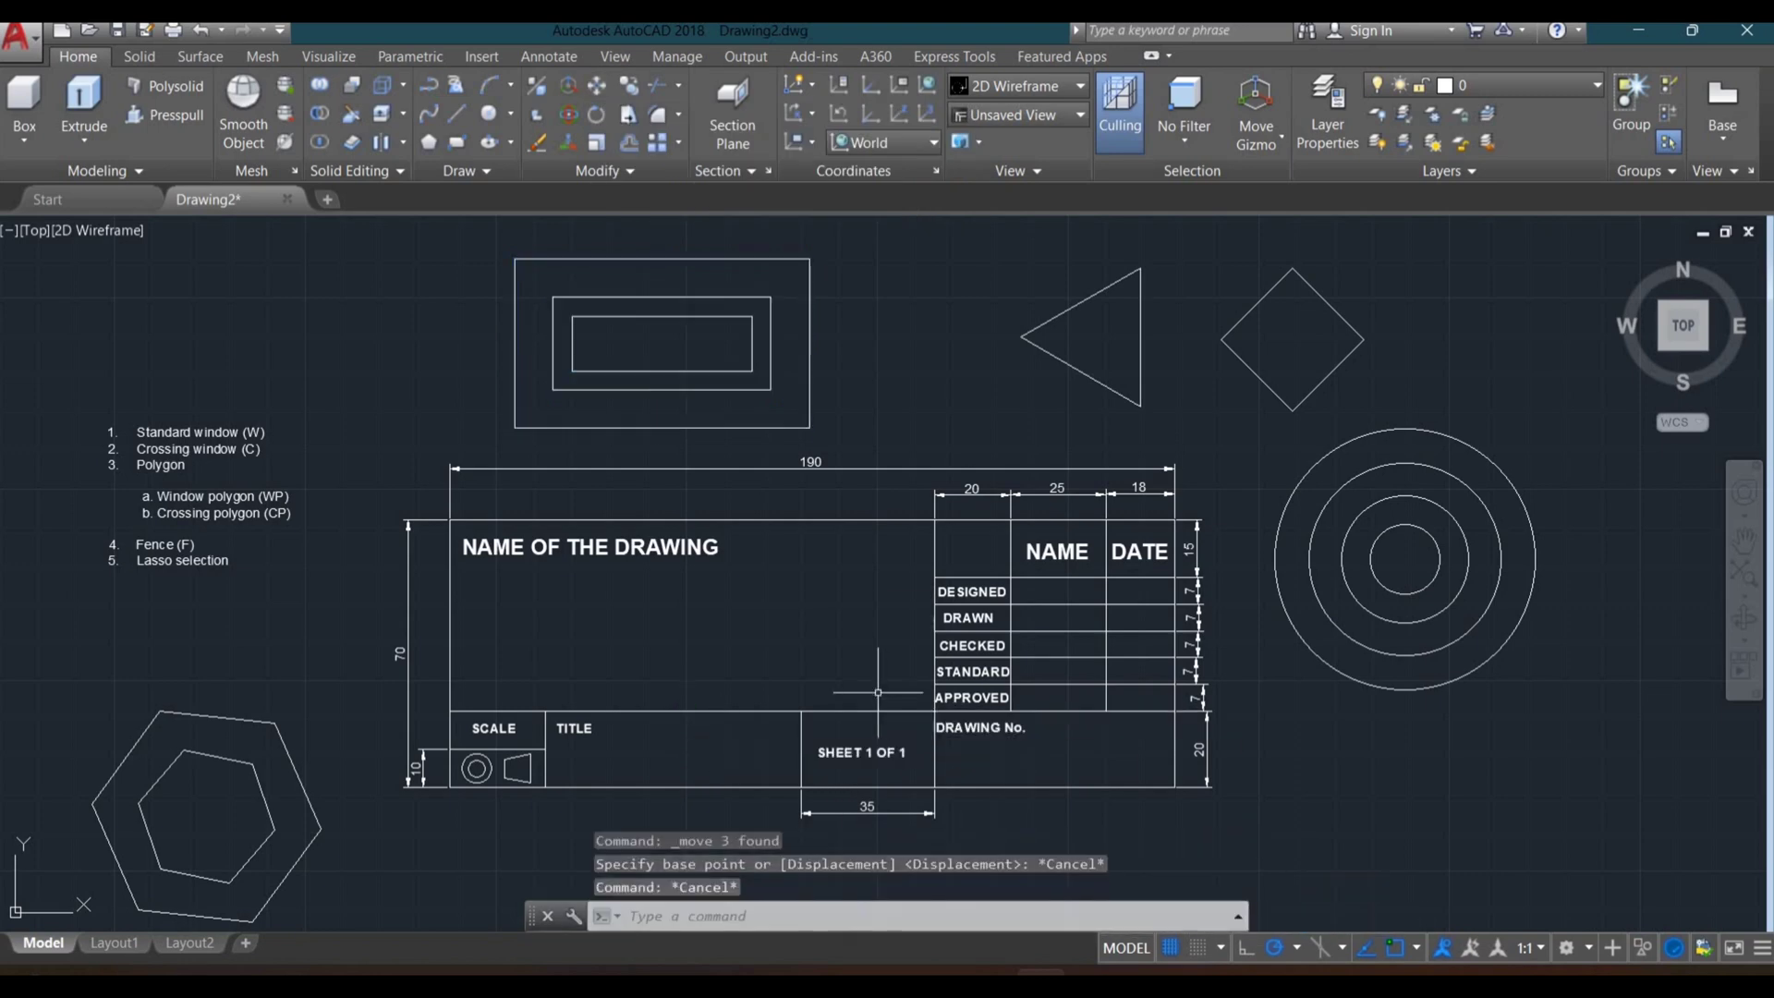
pyautogui.press('Escape')
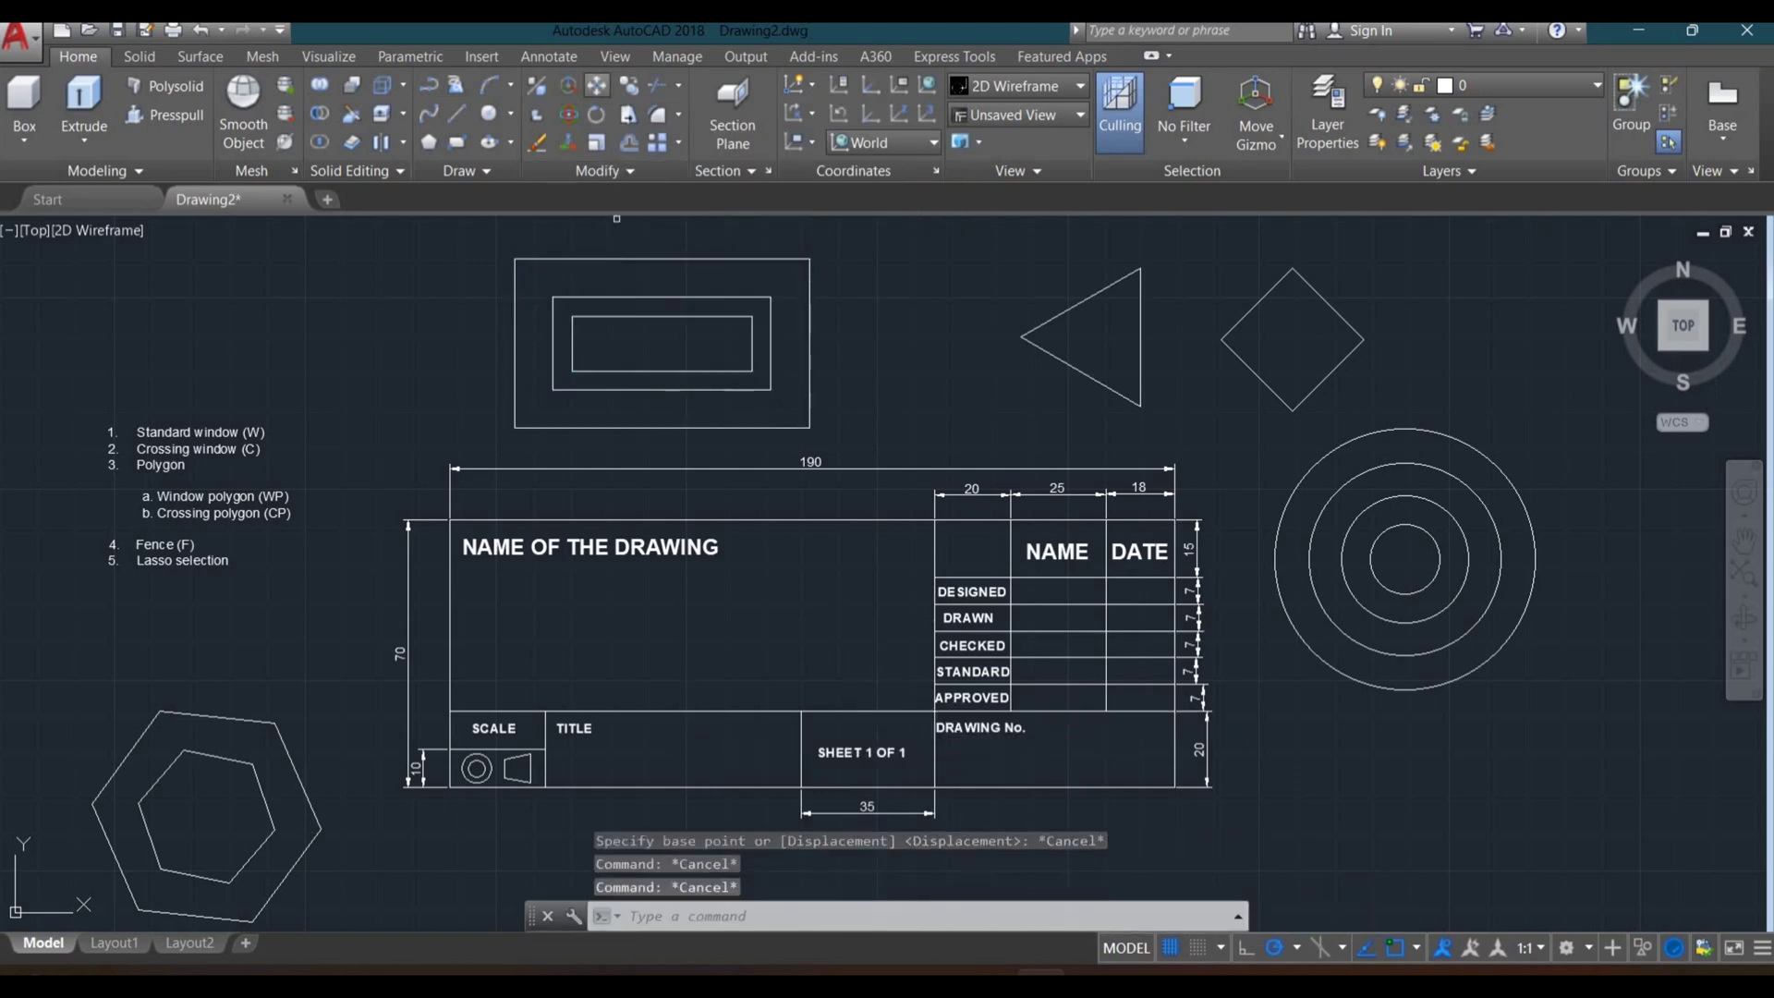
# Step: Within Move, try a fence selection (F) that zigzags across the three nested rectangles, starting and ending on their left side
pyautogui.click(597, 85)
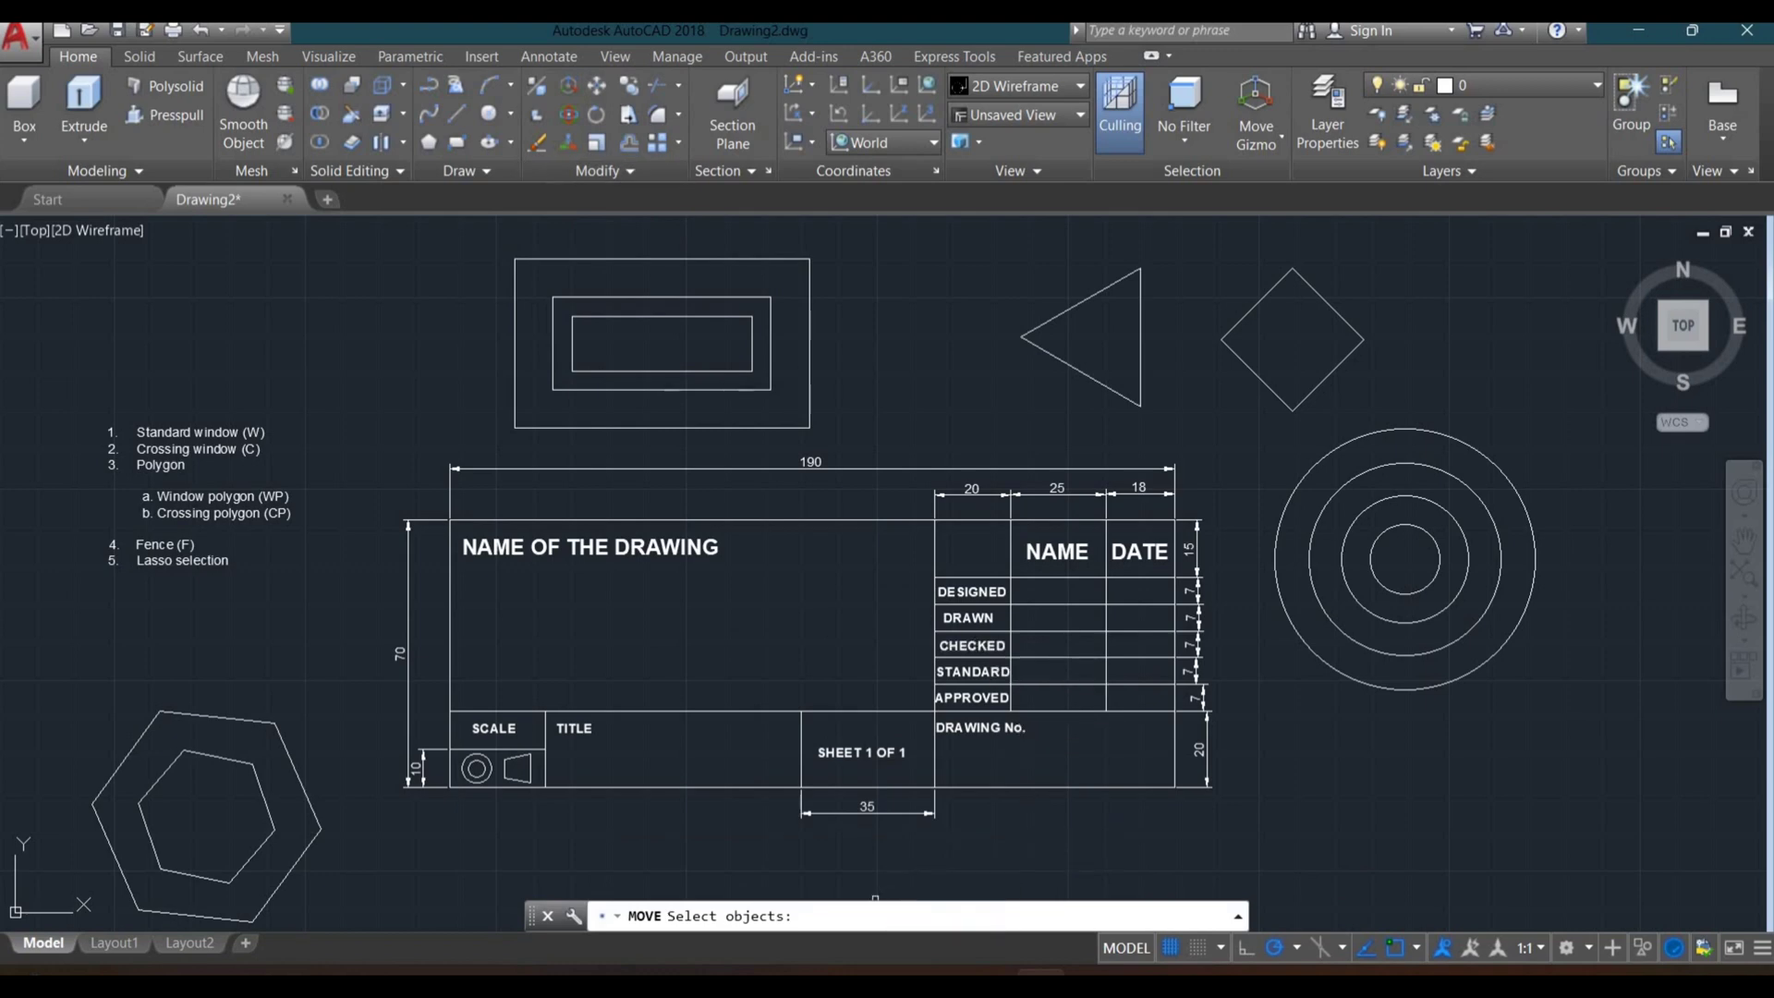
pyautogui.write('f')
pyautogui.press('Return')
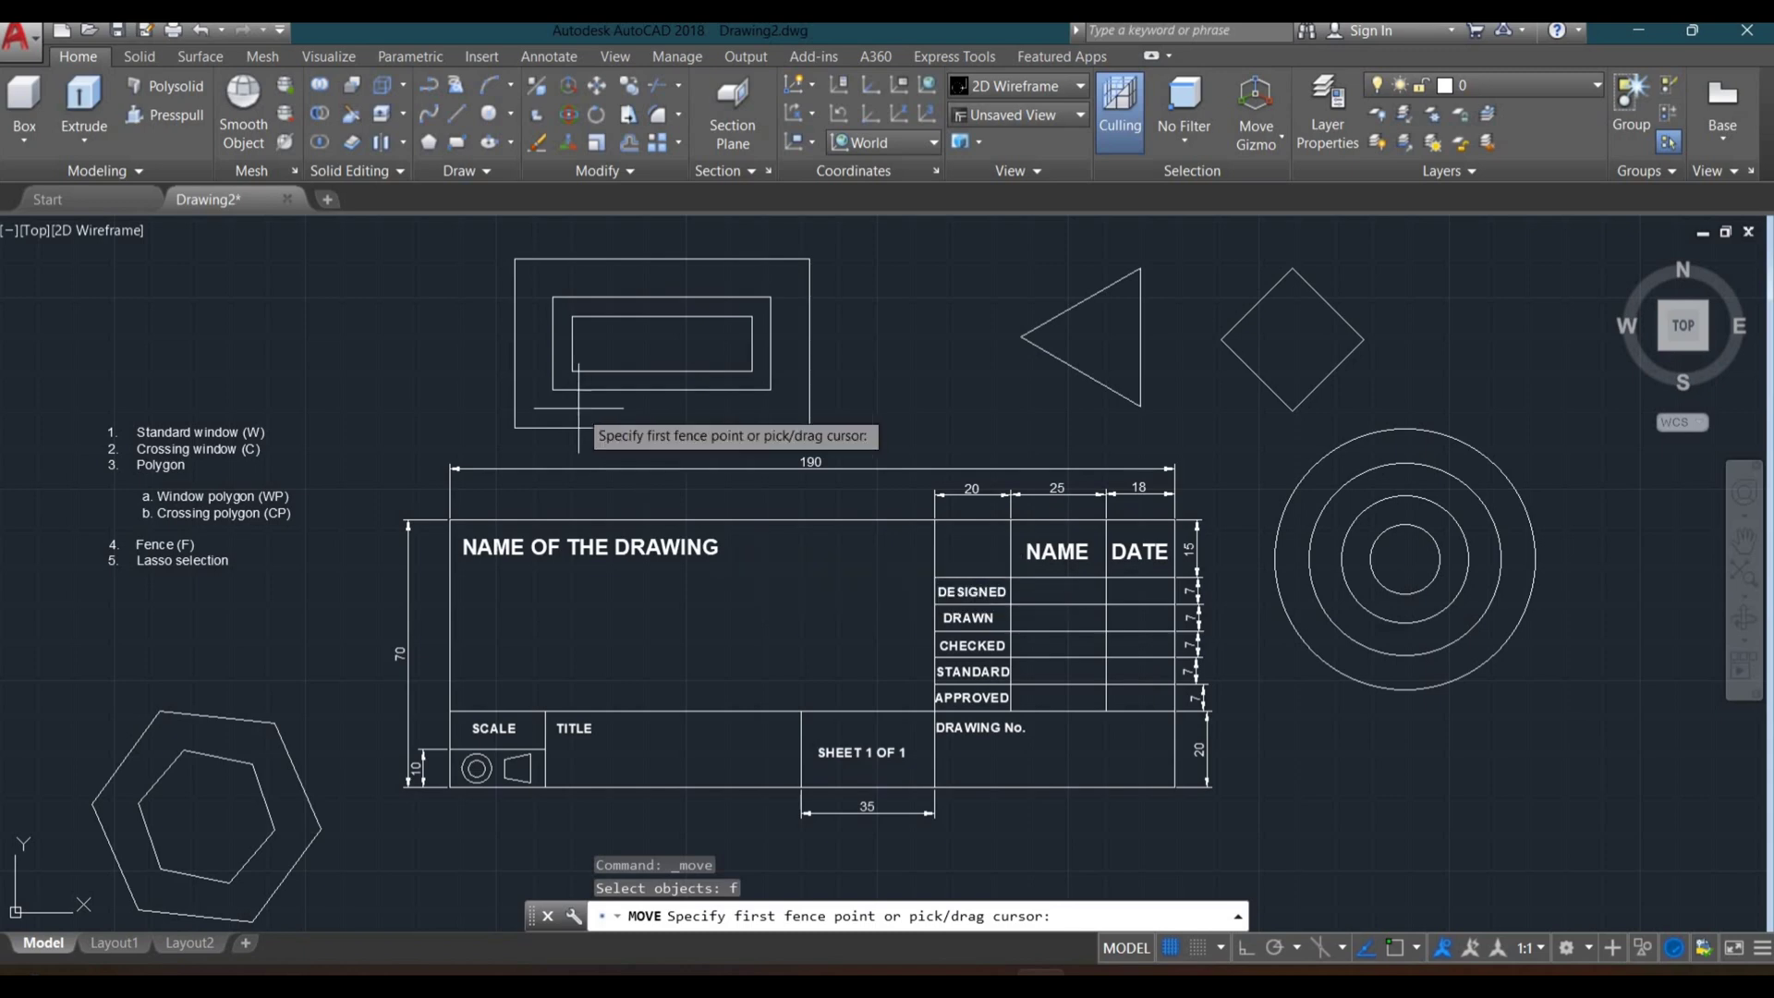
pyautogui.click(364, 339)
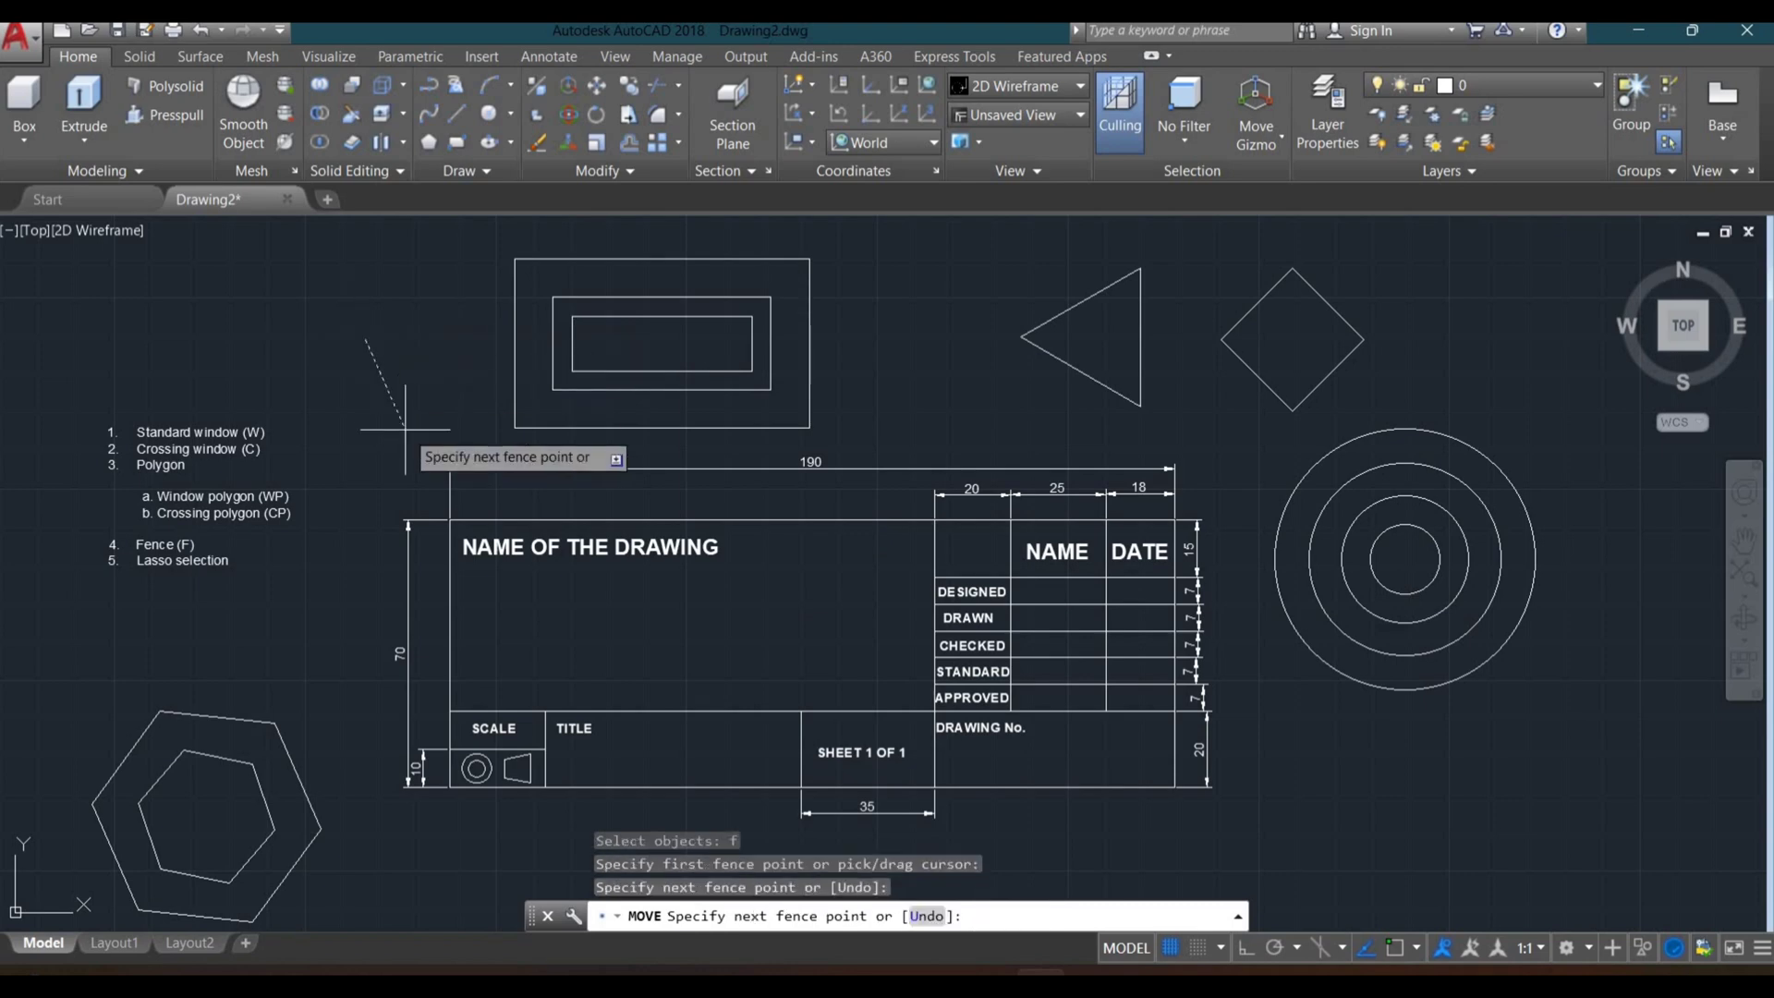
pyautogui.click(666, 238)
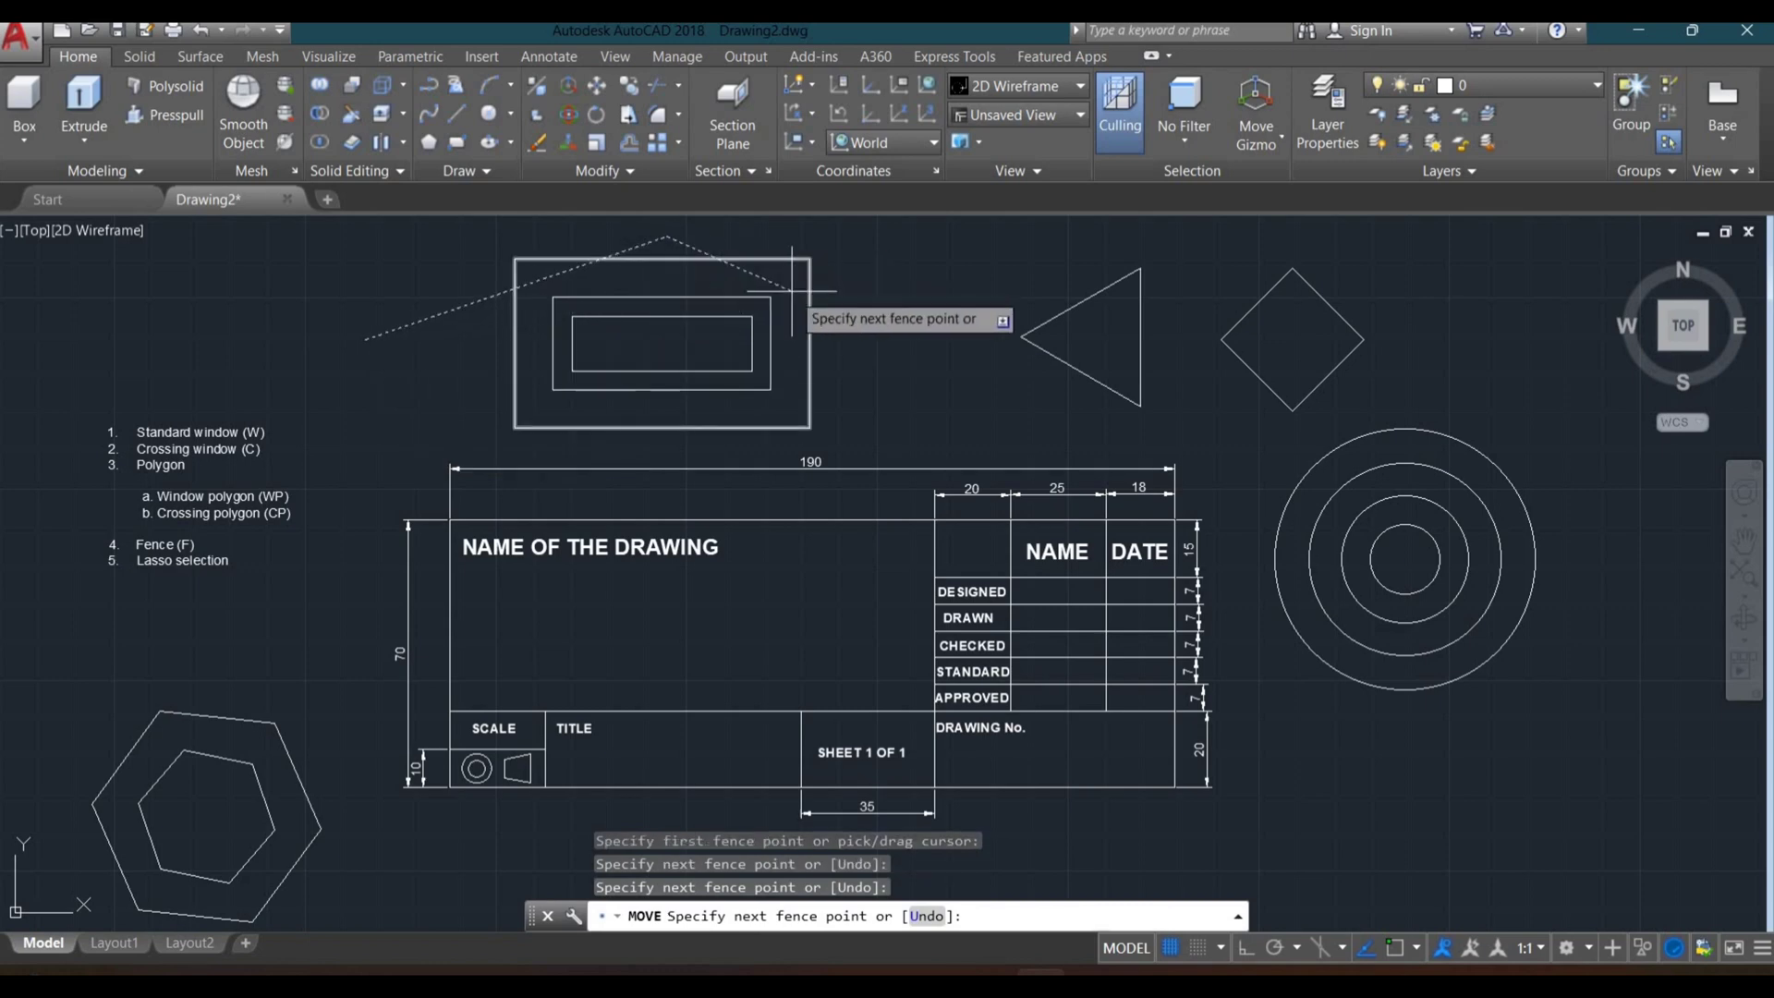
pyautogui.click(866, 410)
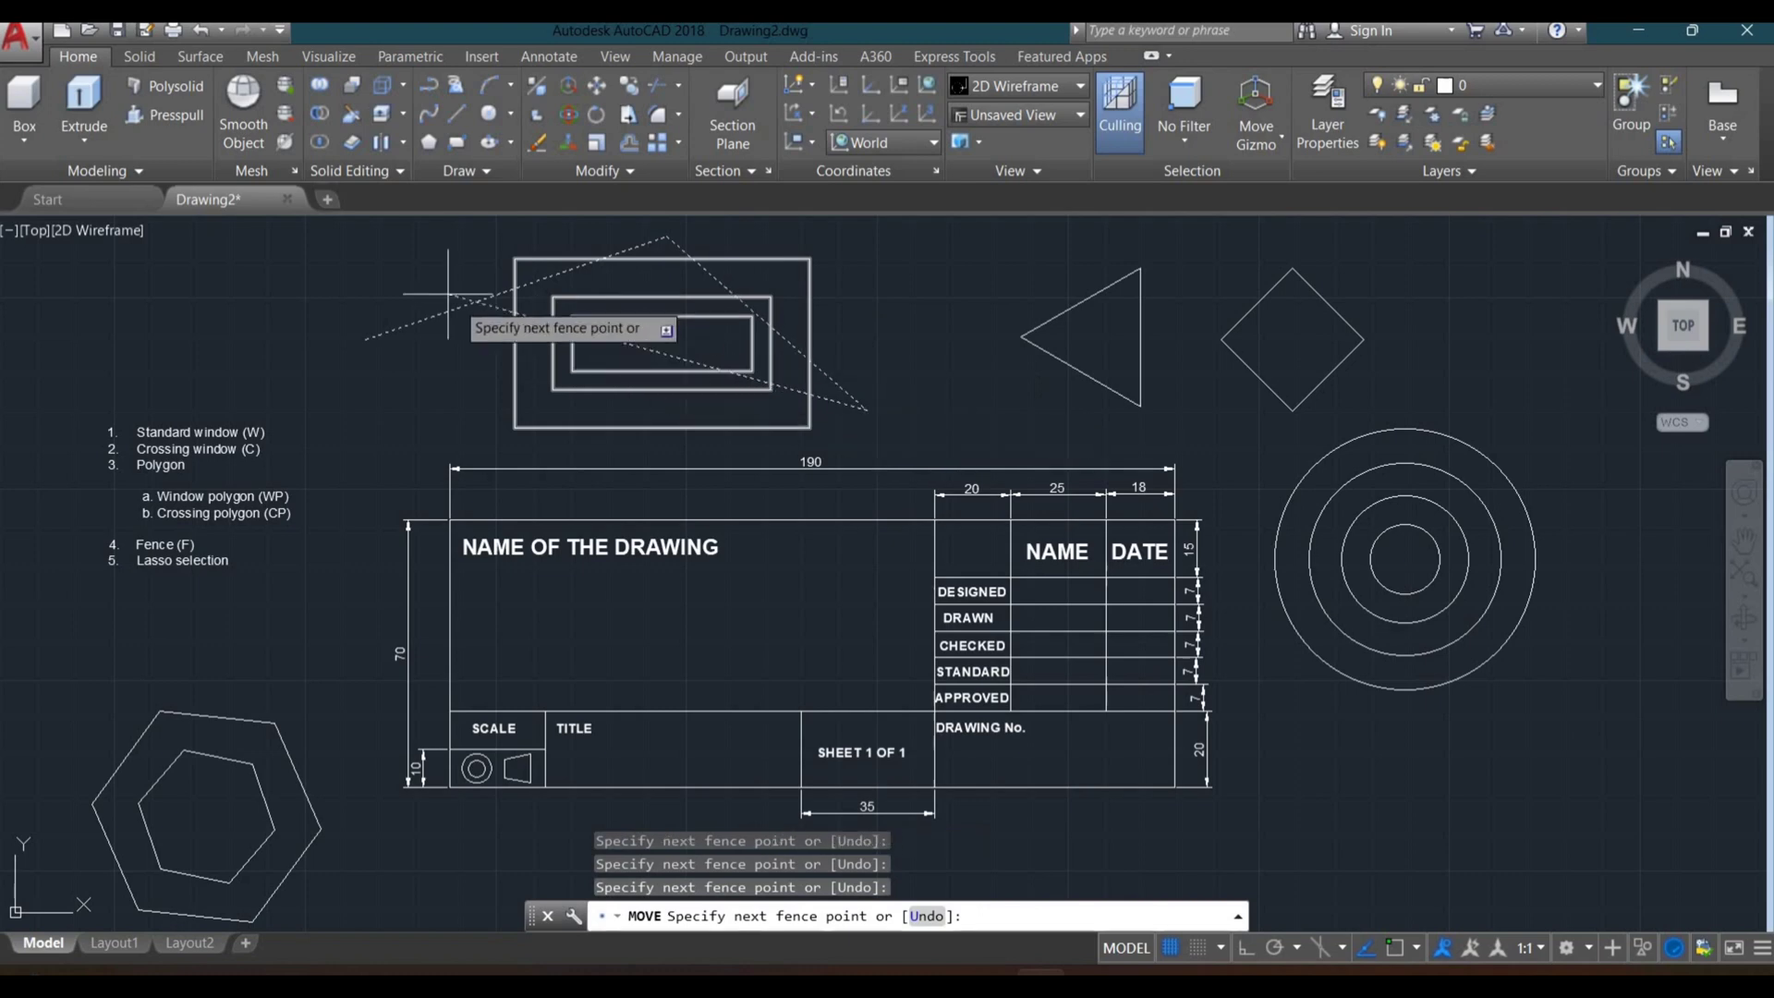
pyautogui.click(425, 272)
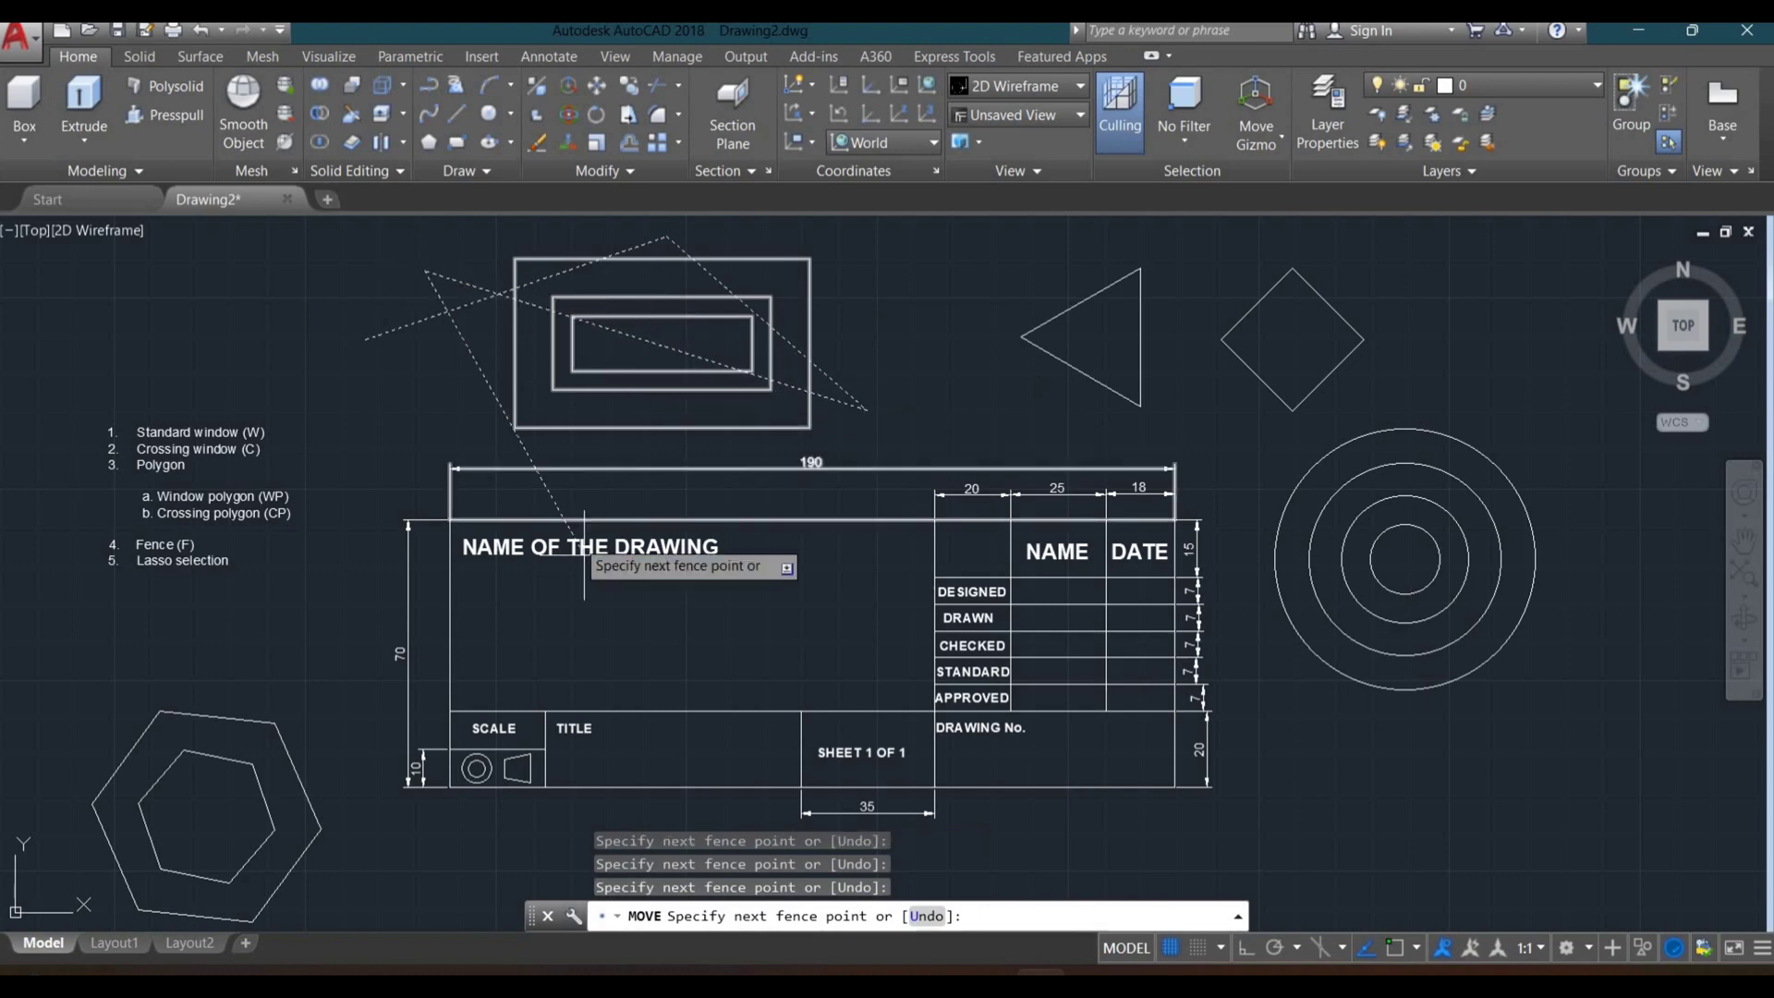
# Step: Extend the fence across the title block, concentric circles, diamond and triangle, bring it back over the title block, and cancel the command
pyautogui.click(651, 800)
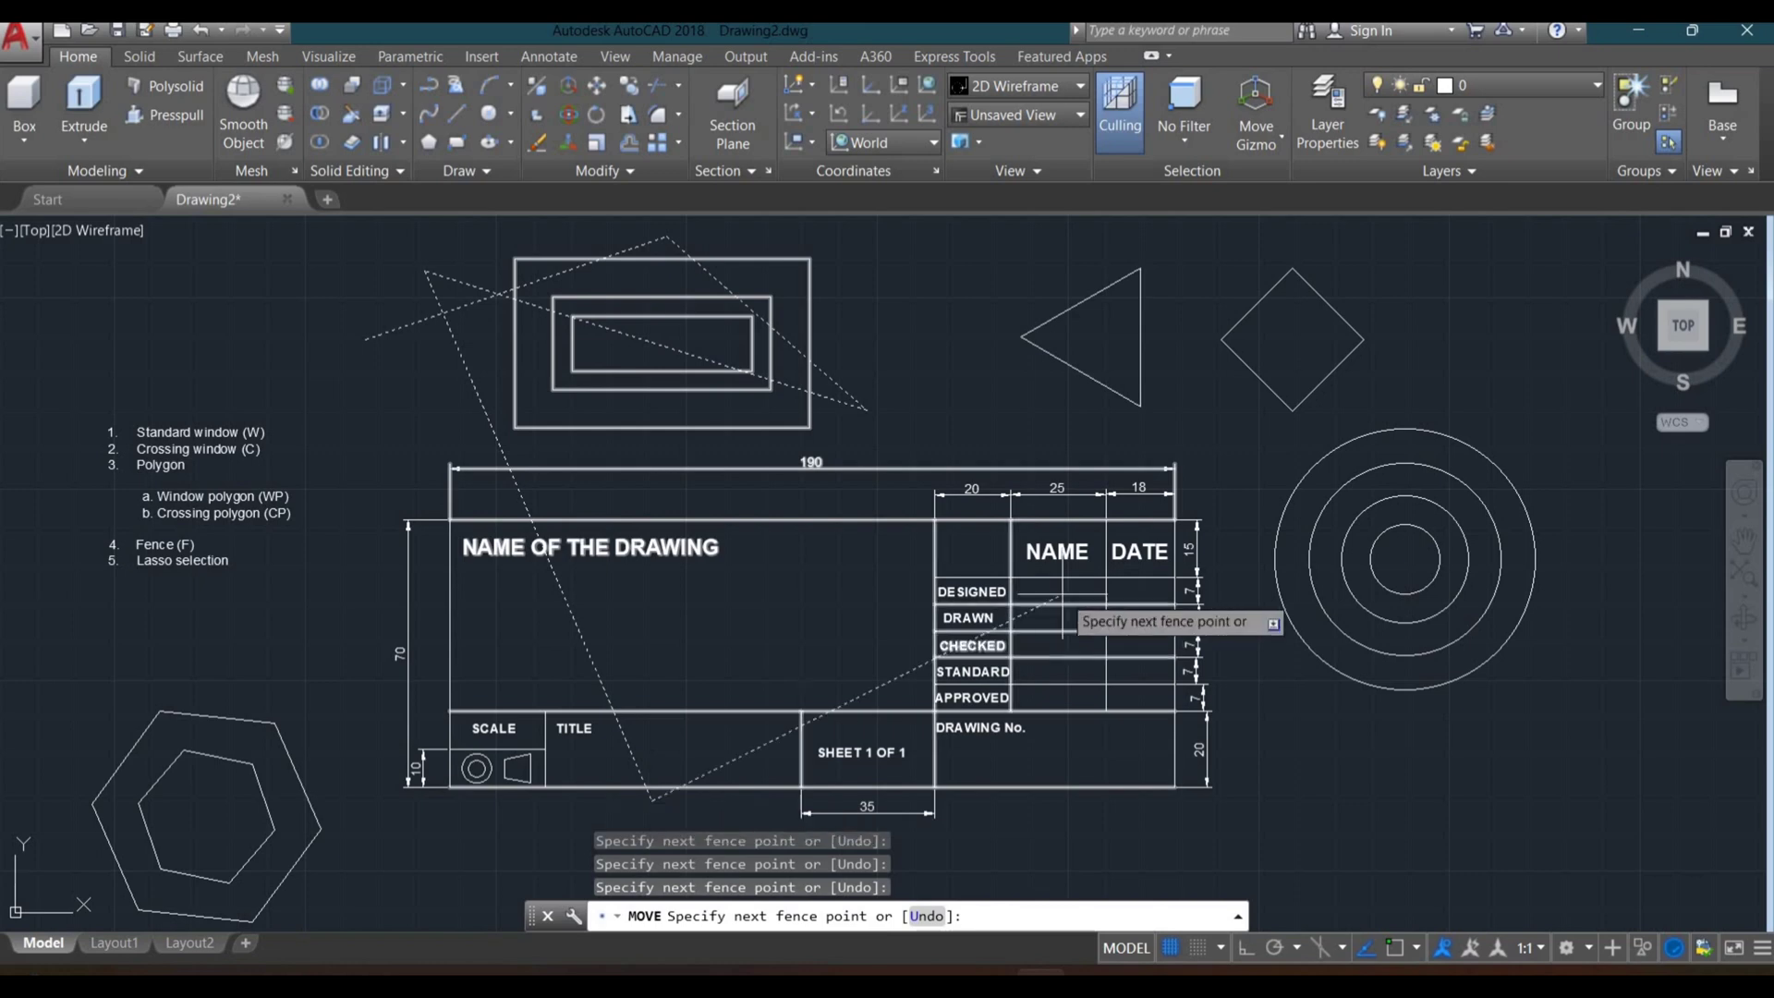
pyautogui.click(1276, 493)
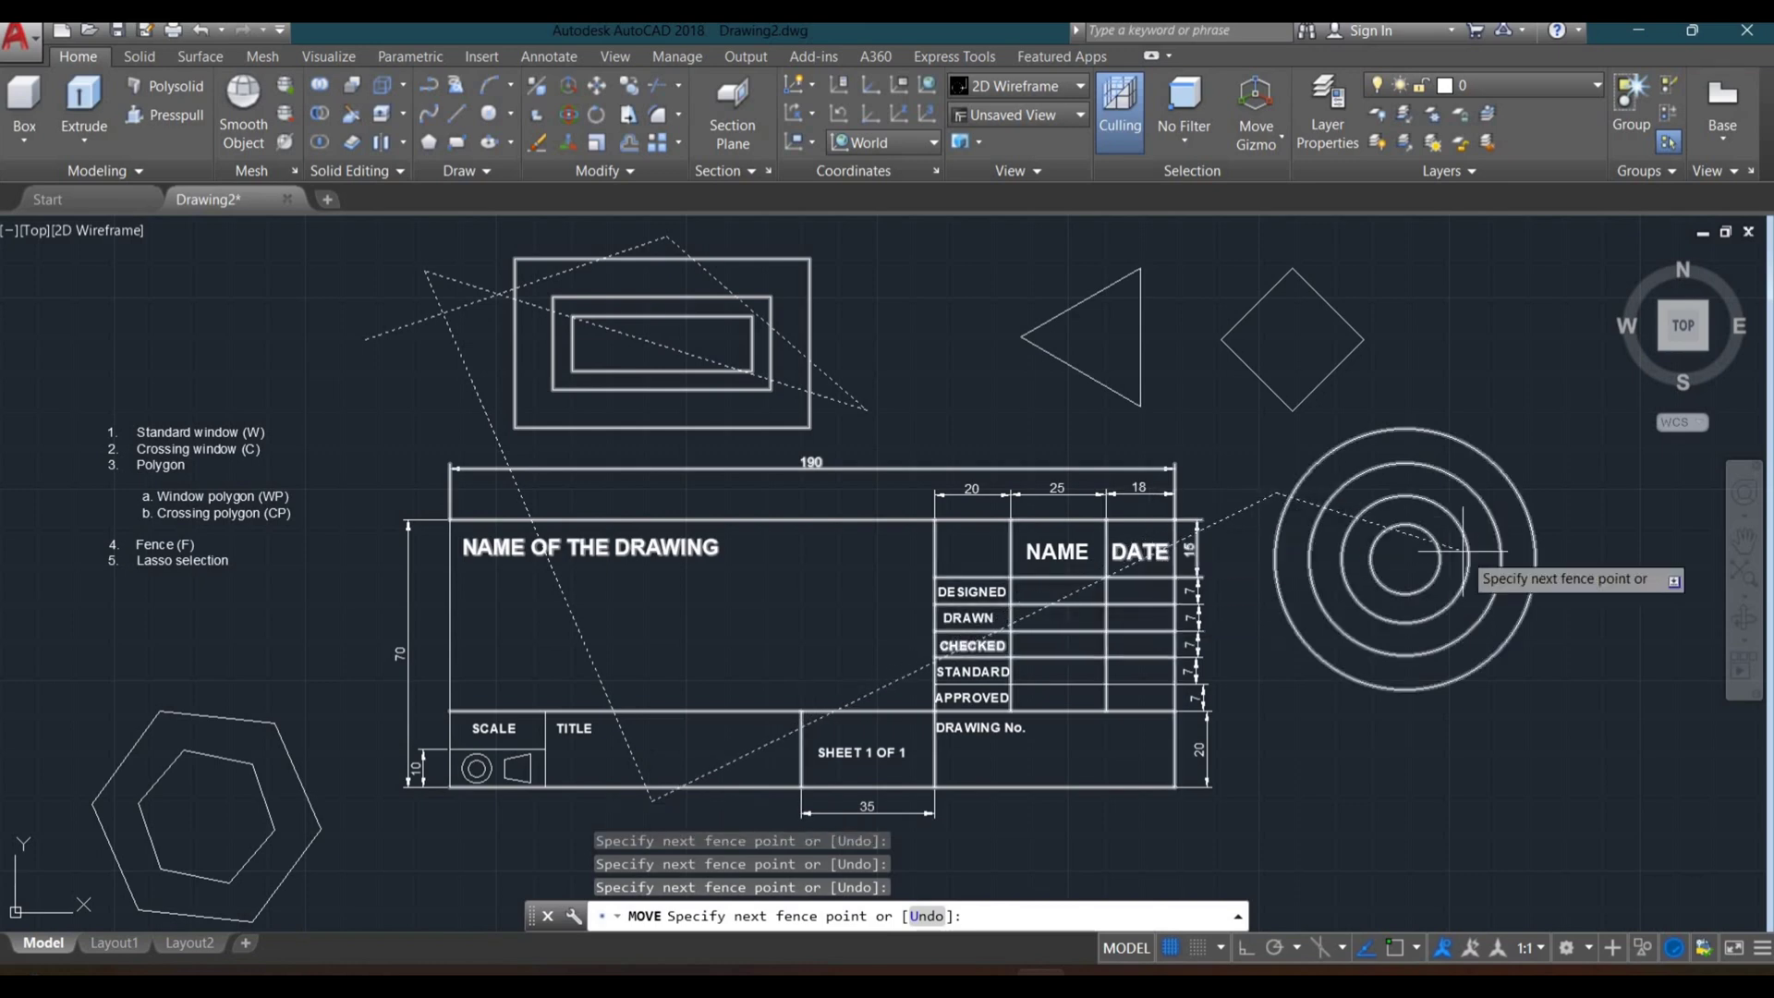
pyautogui.click(1558, 685)
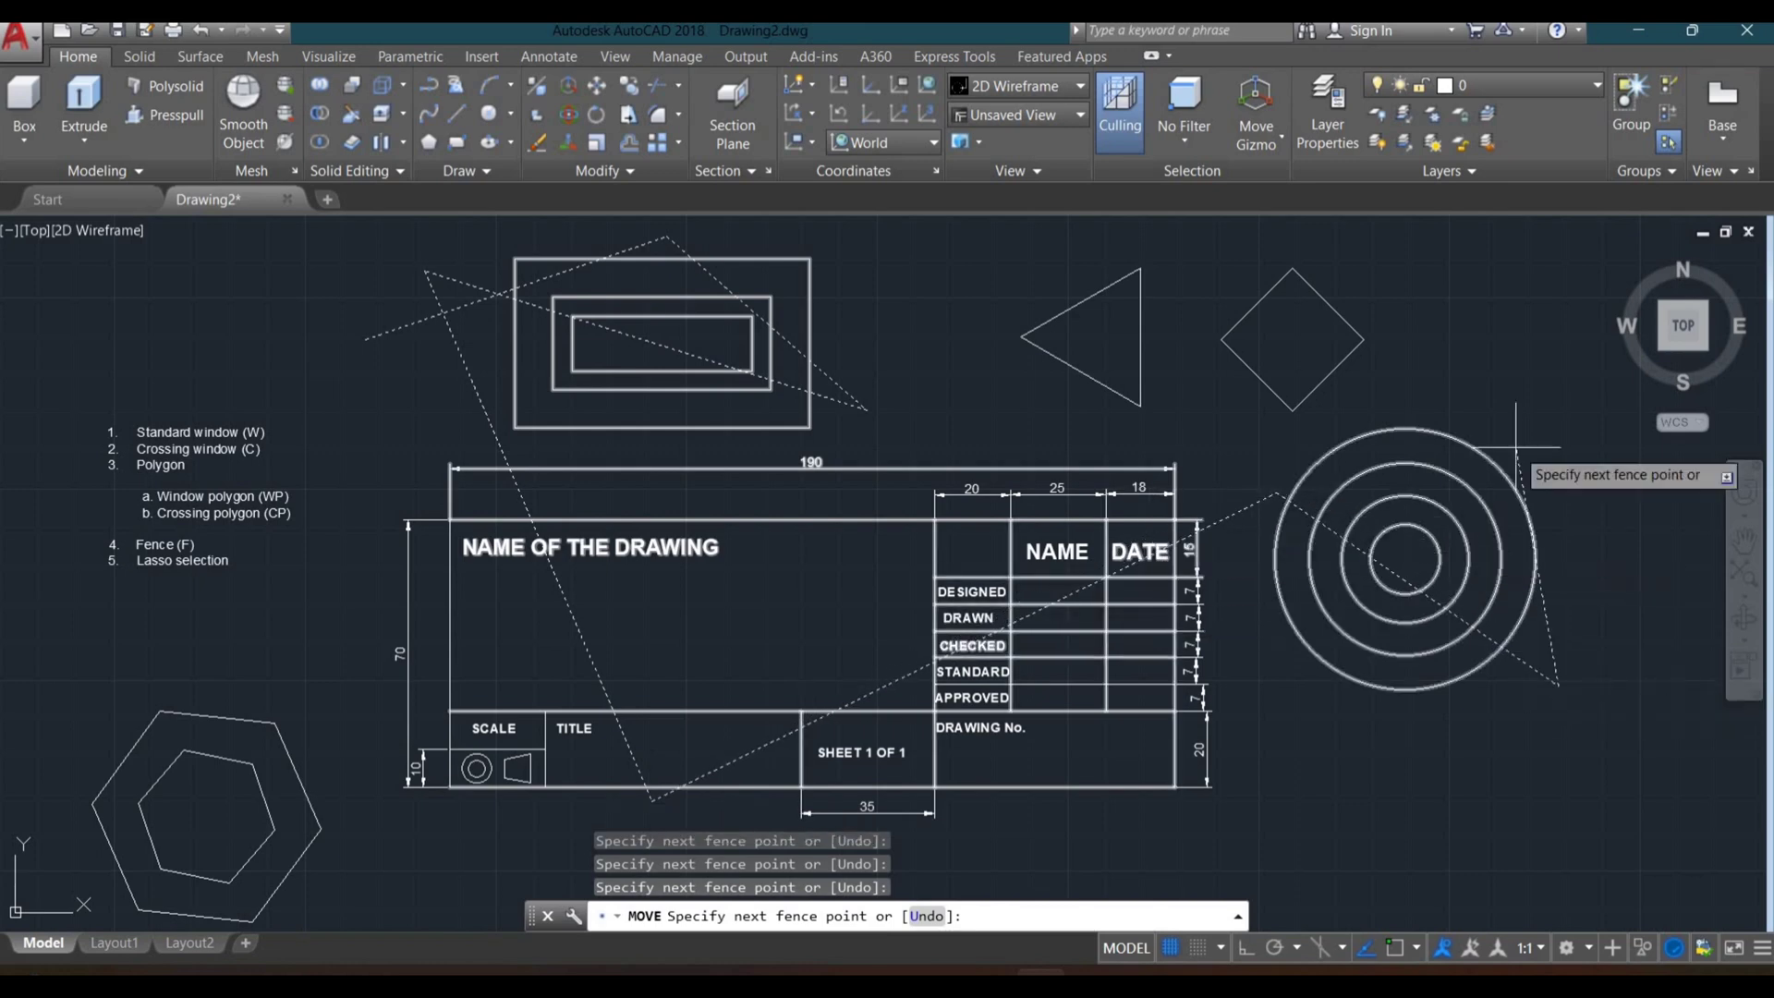
pyautogui.click(1333, 336)
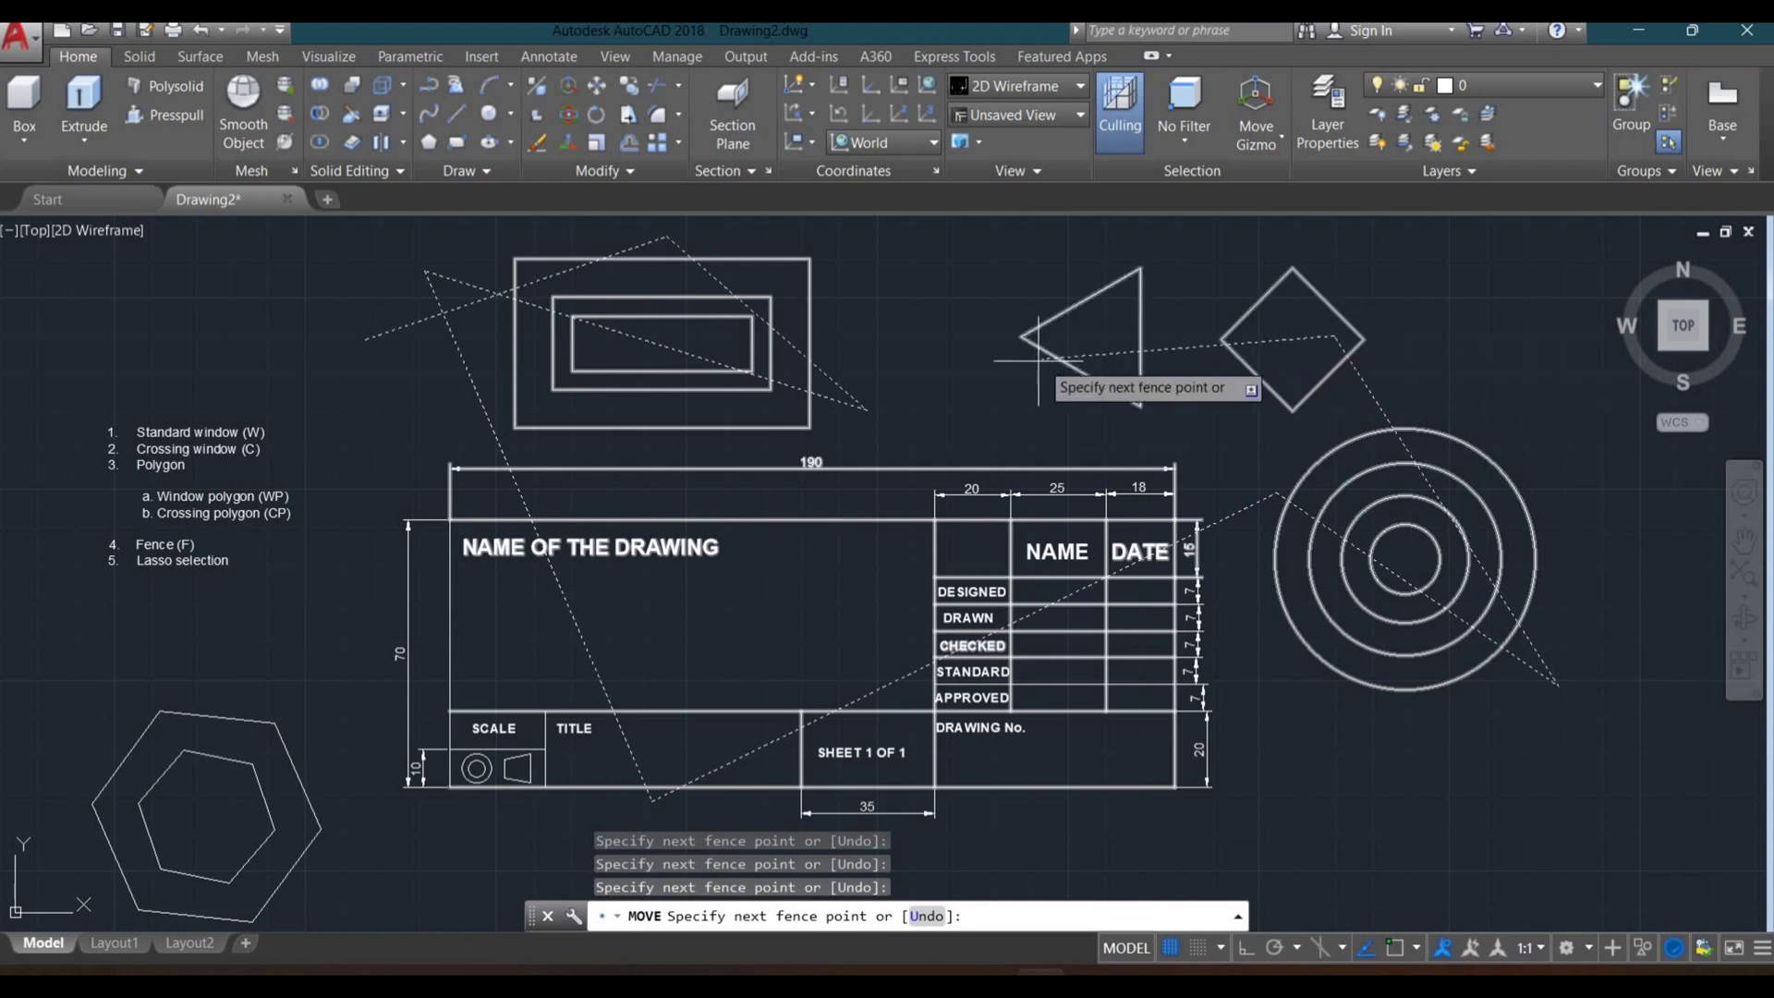
pyautogui.click(1016, 380)
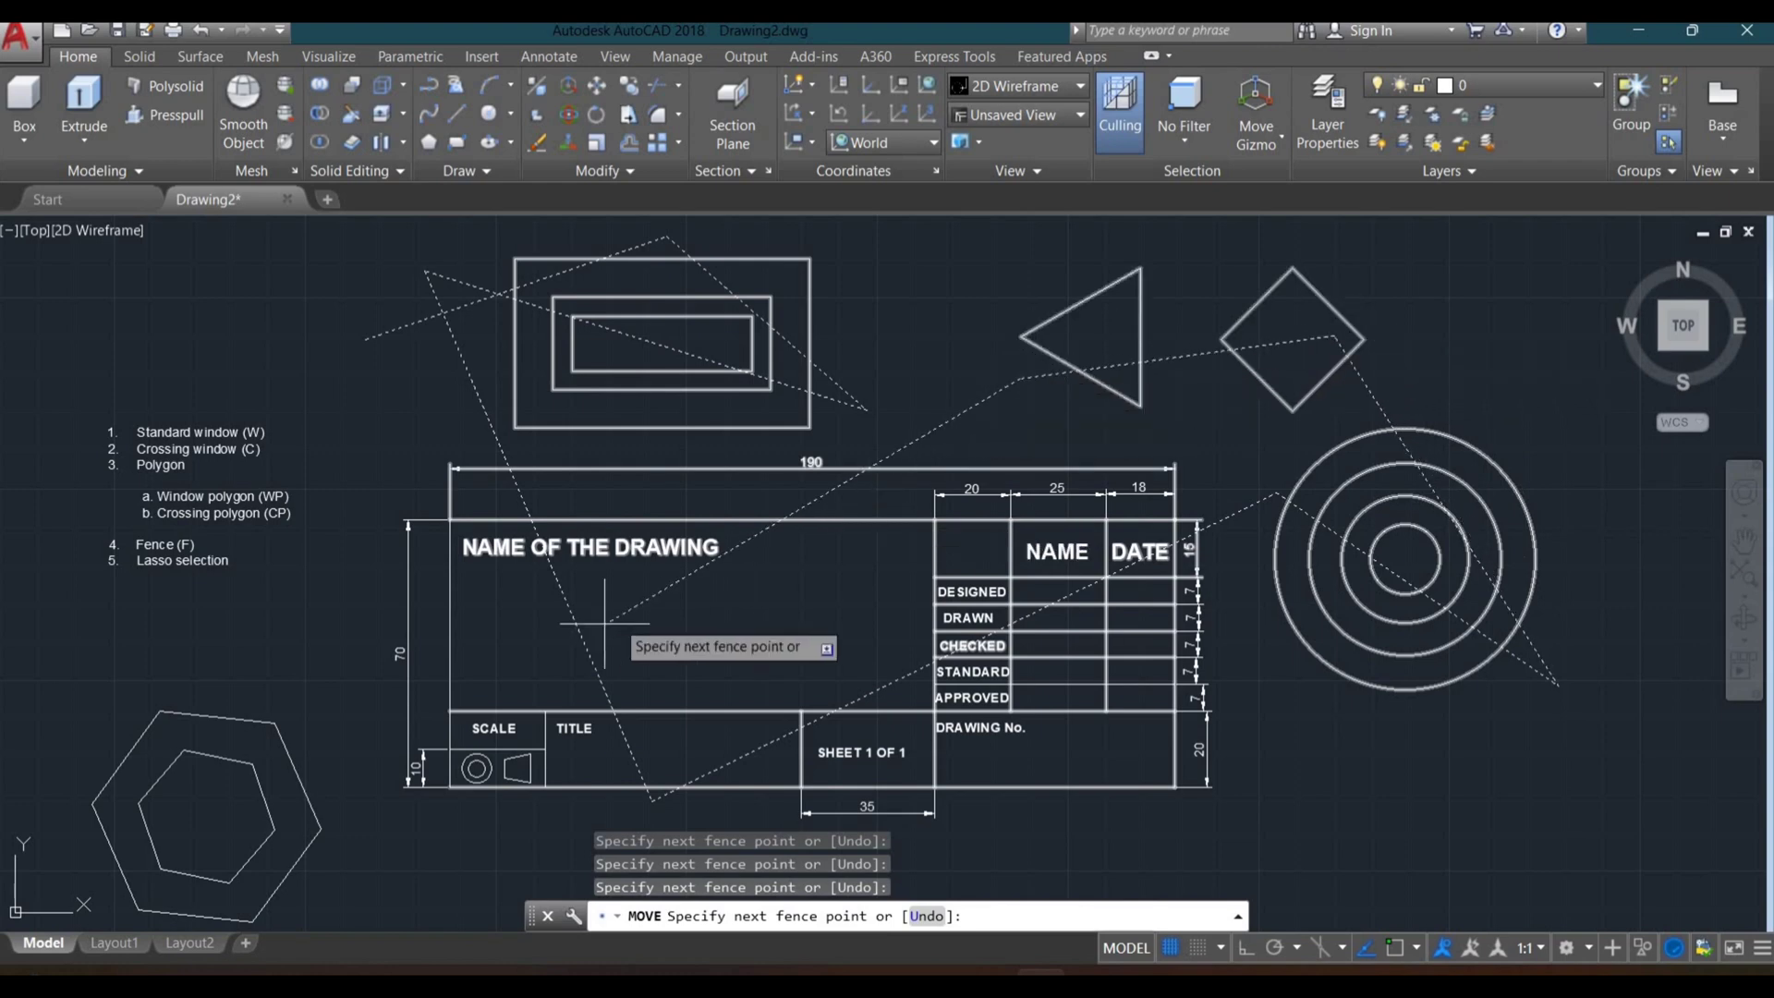
pyautogui.click(427, 664)
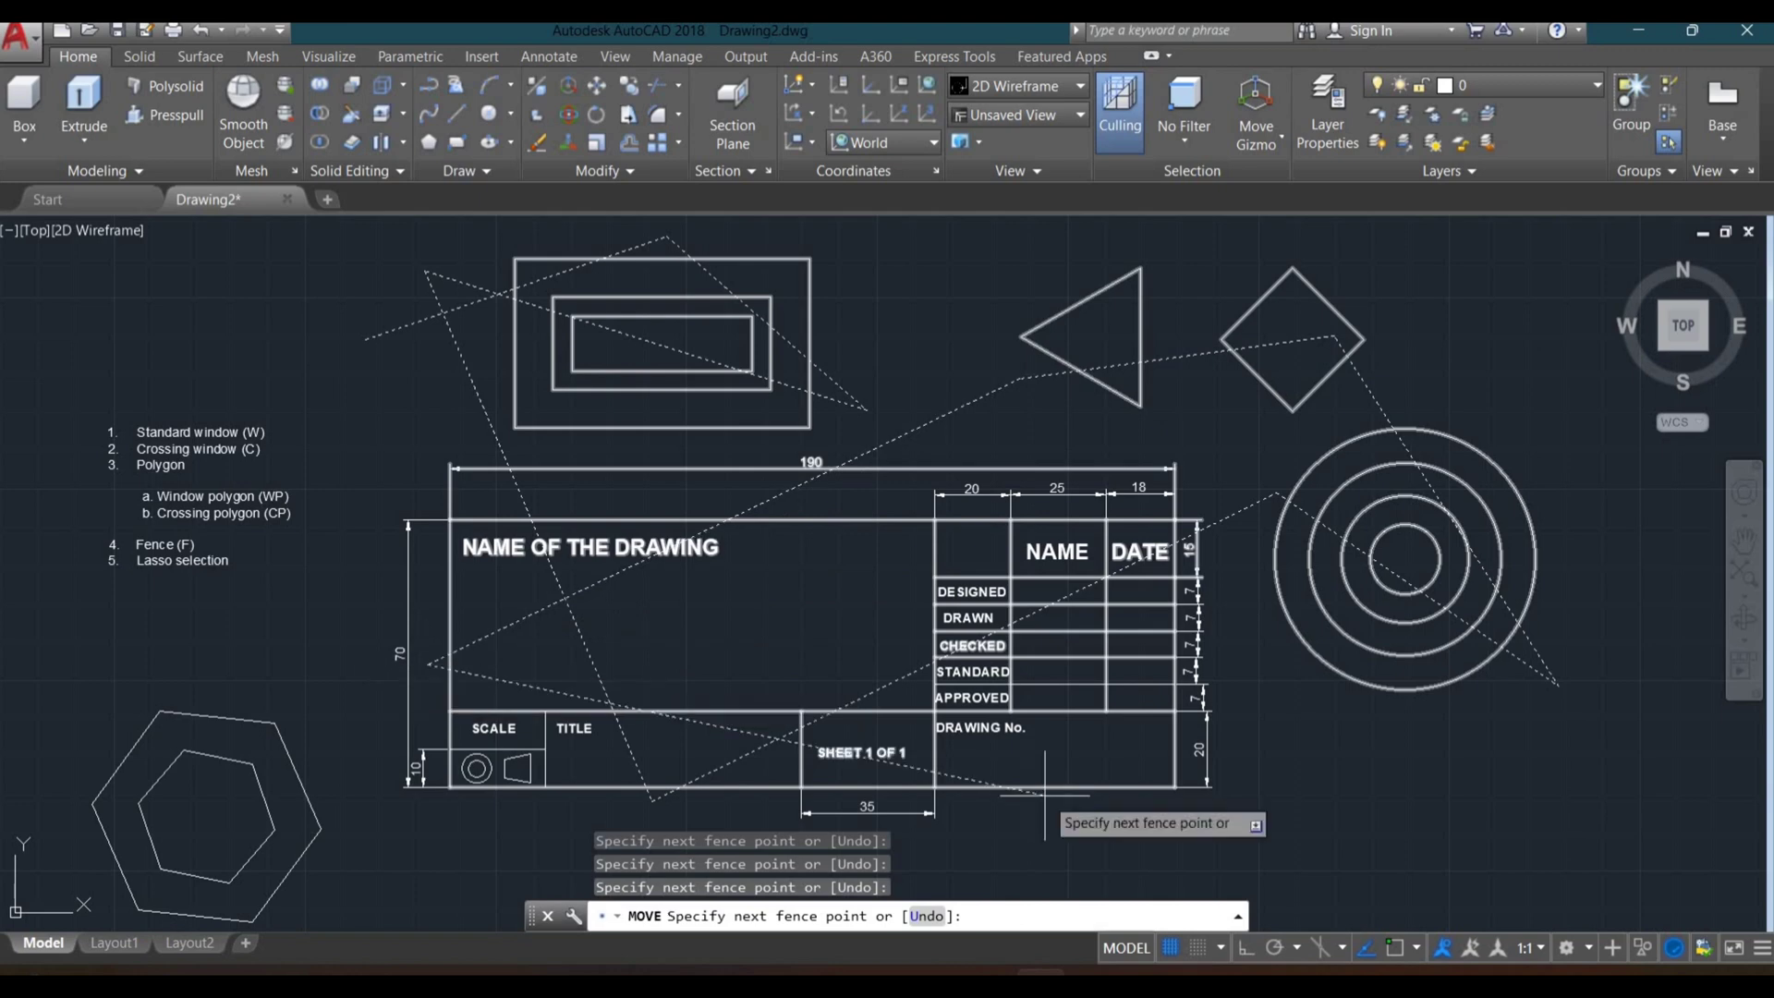
pyautogui.click(1272, 769)
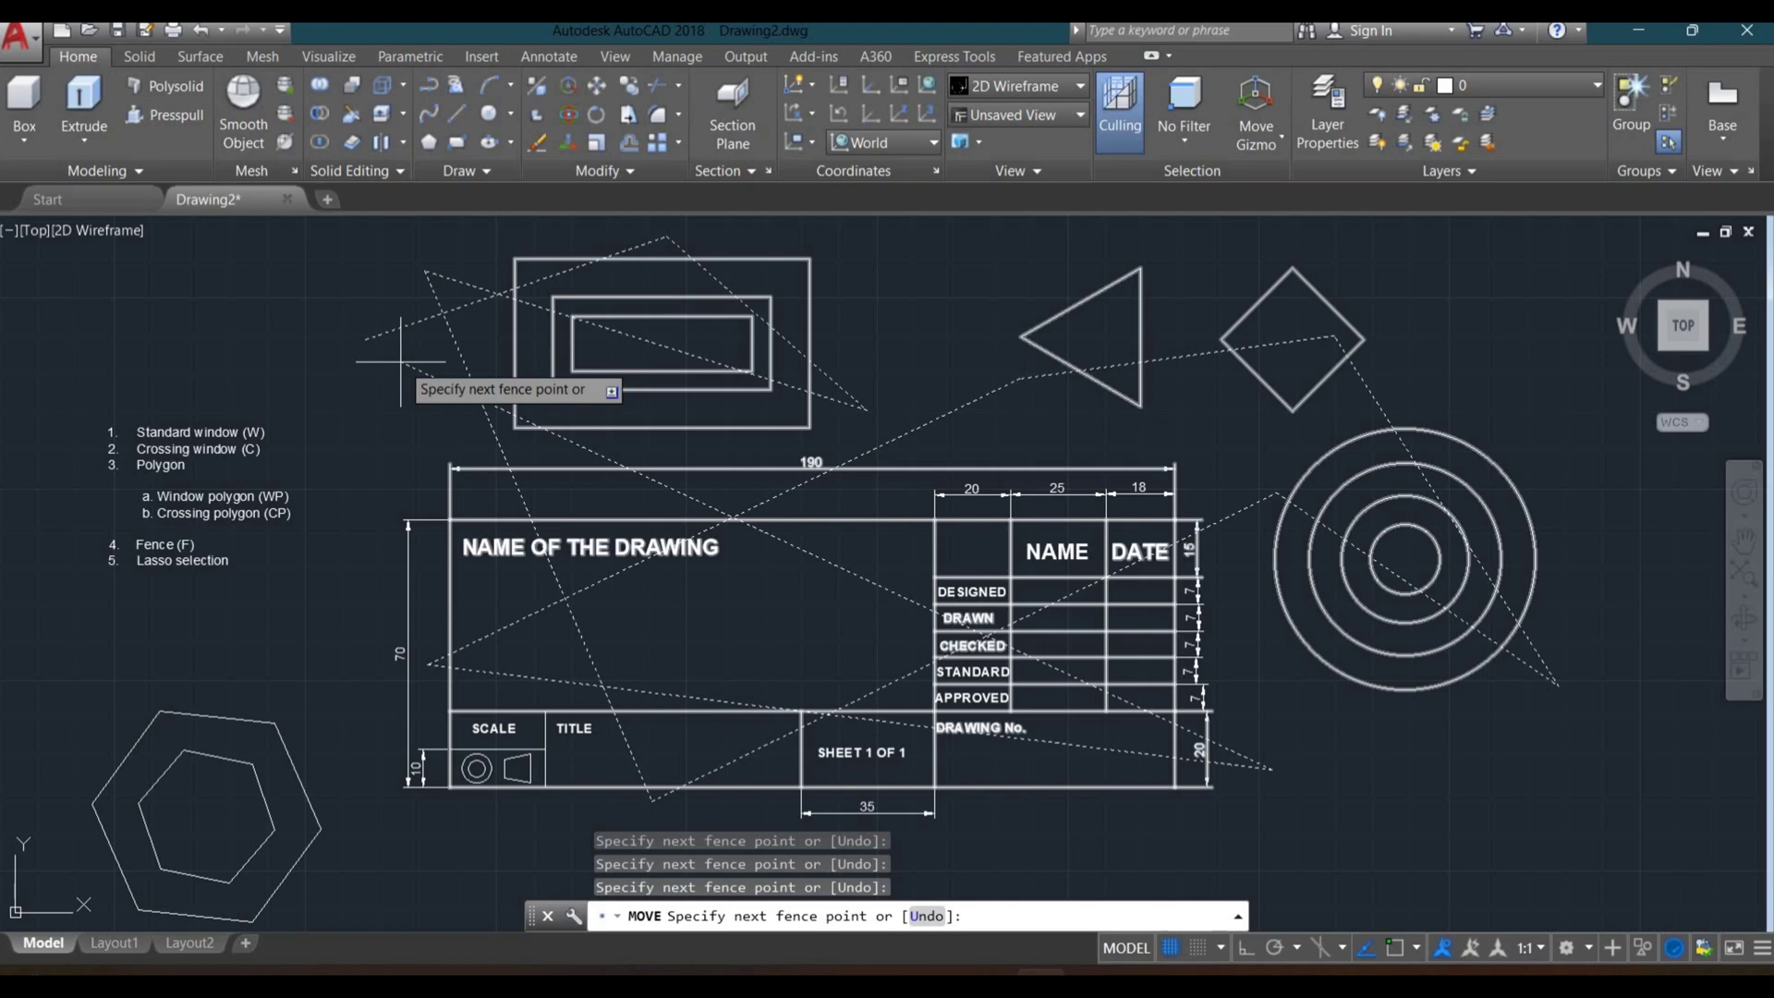
pyautogui.press('Escape')
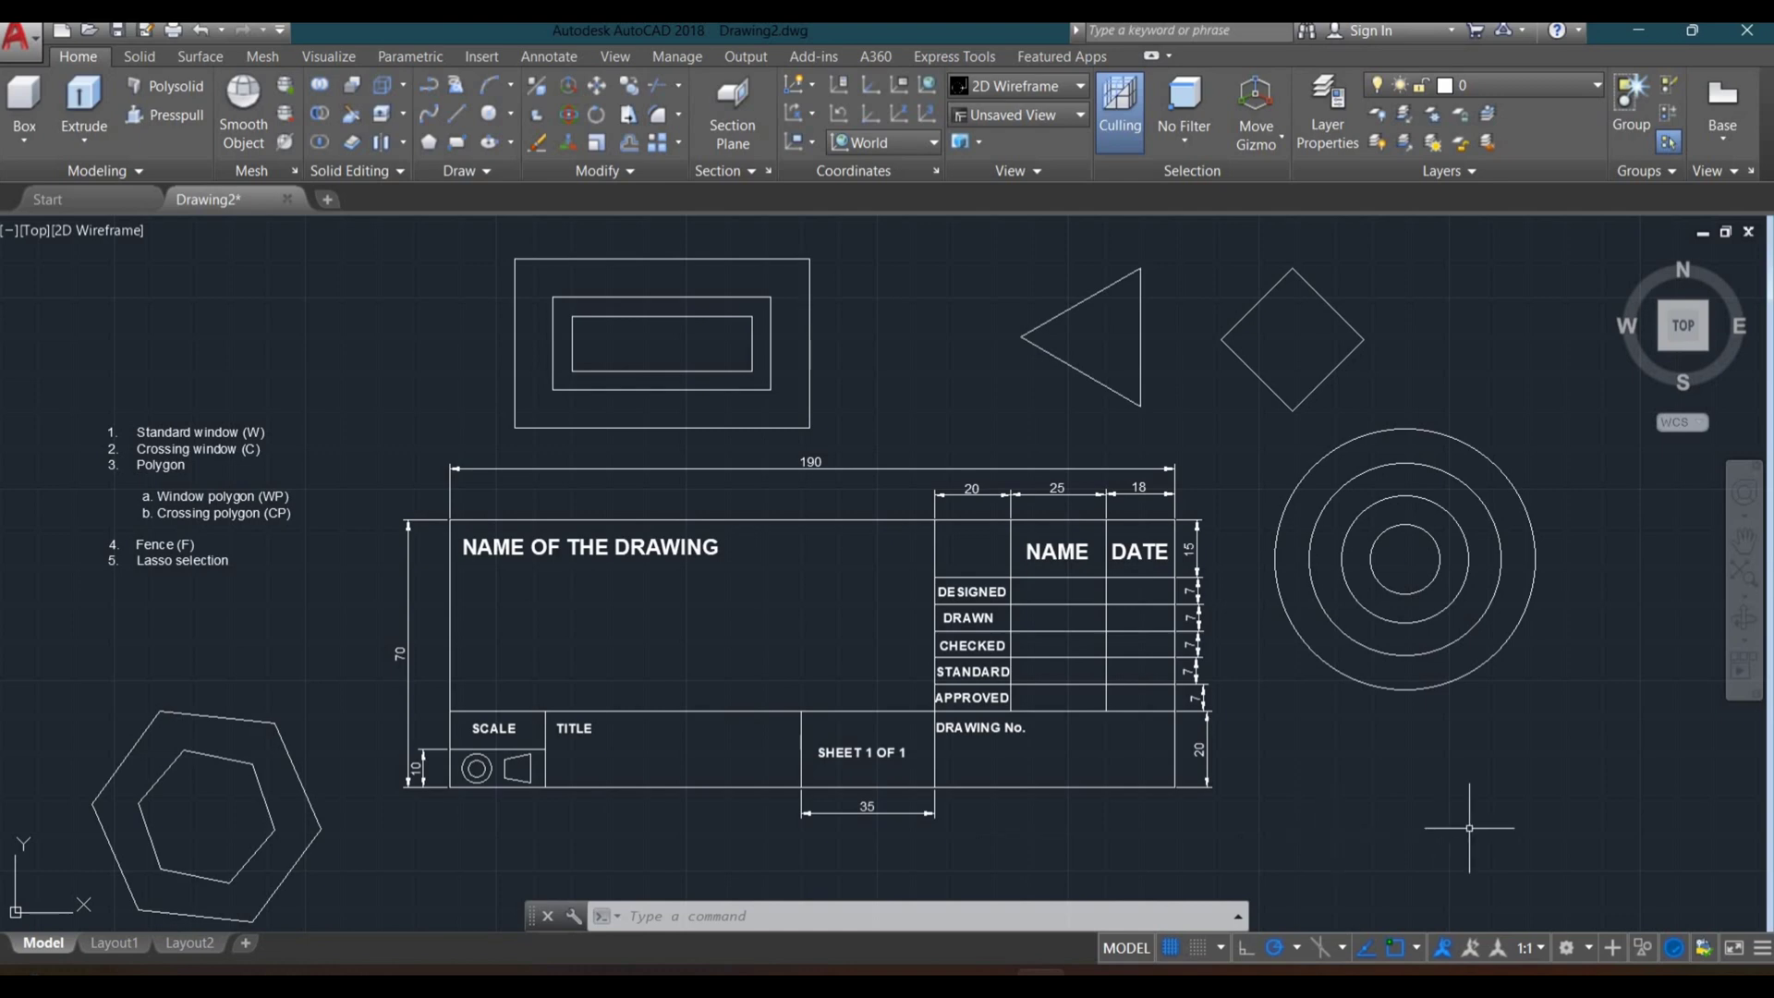
# Step: Draw left-to-right standard windows and a right-to-left crossing window in the empty area above the list of selection methods
pyautogui.click(89, 302)
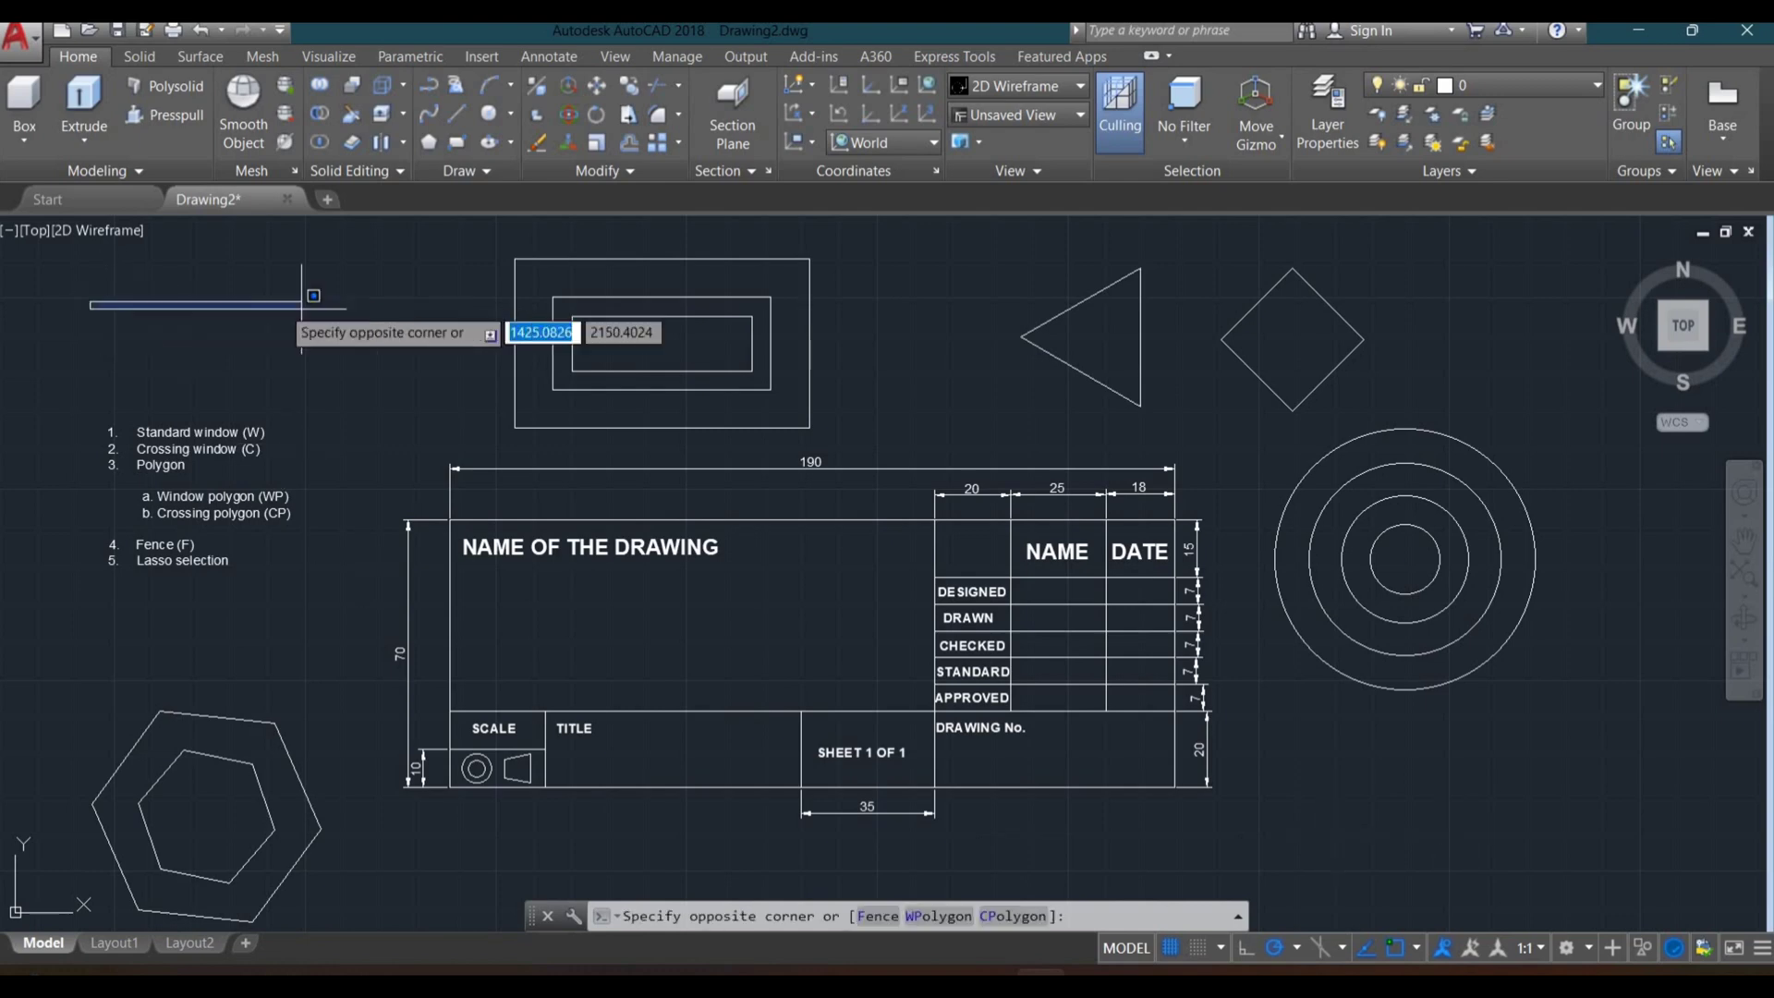
pyautogui.click(475, 361)
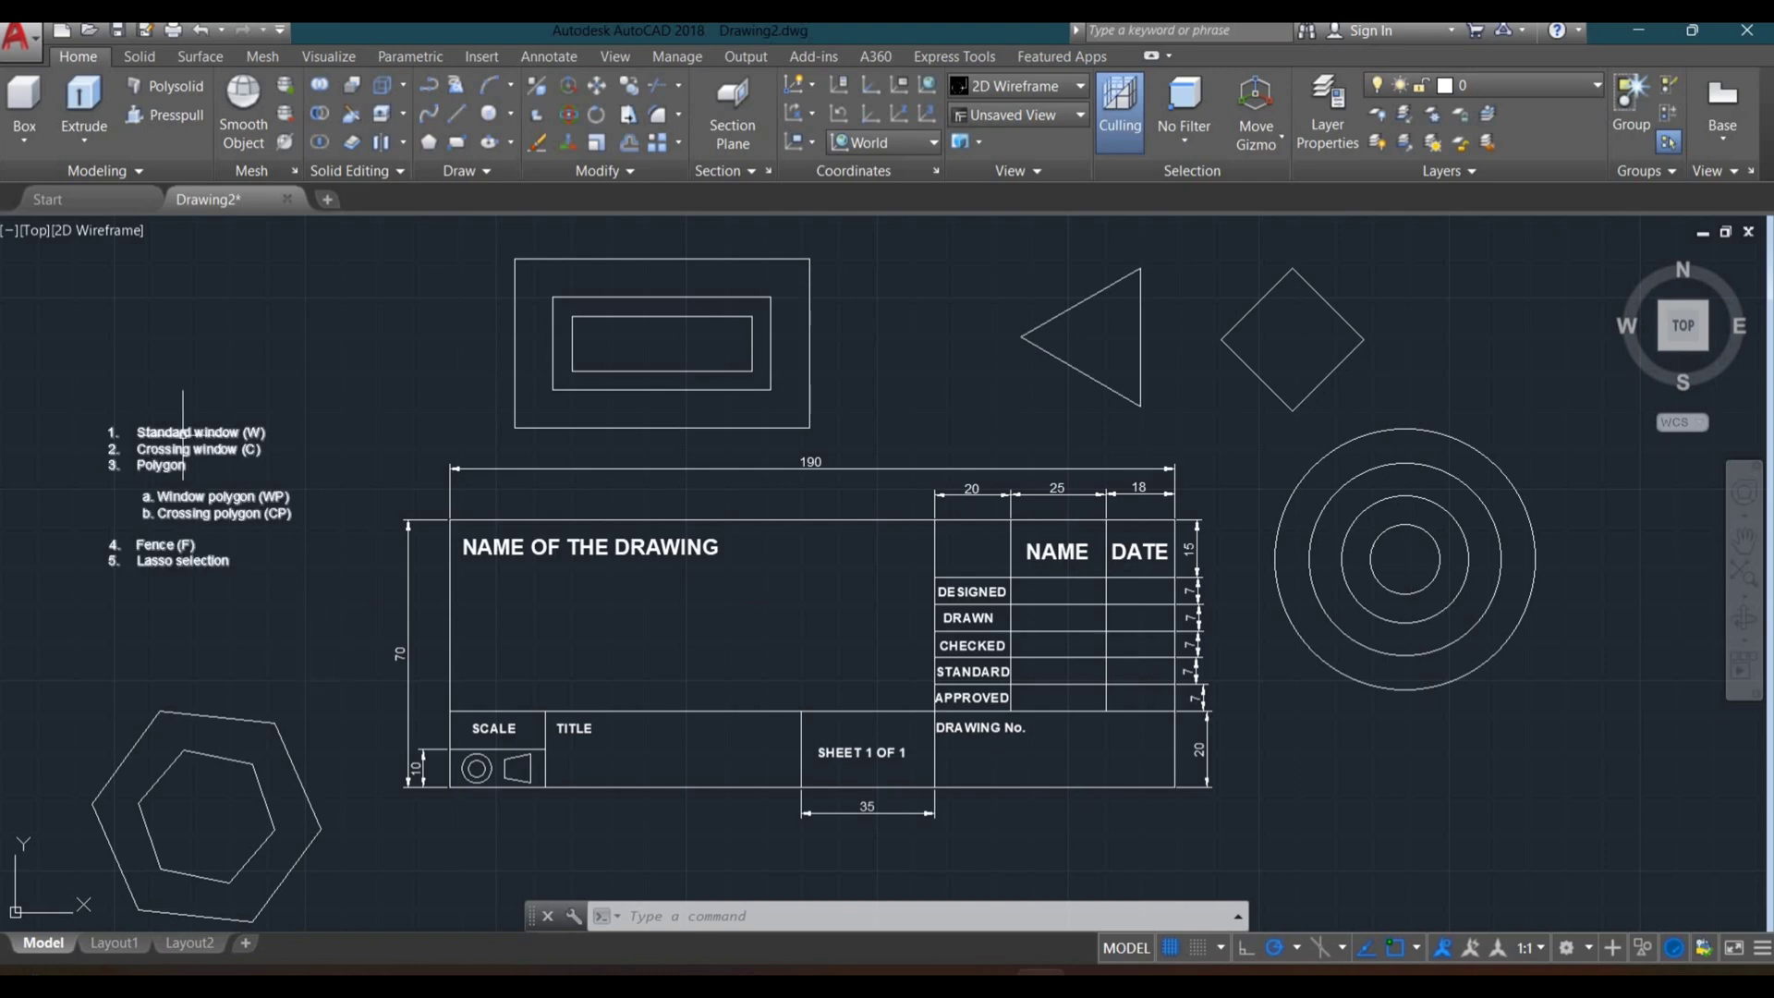
pyautogui.moveTo(182, 435)
pyautogui.click(176, 298)
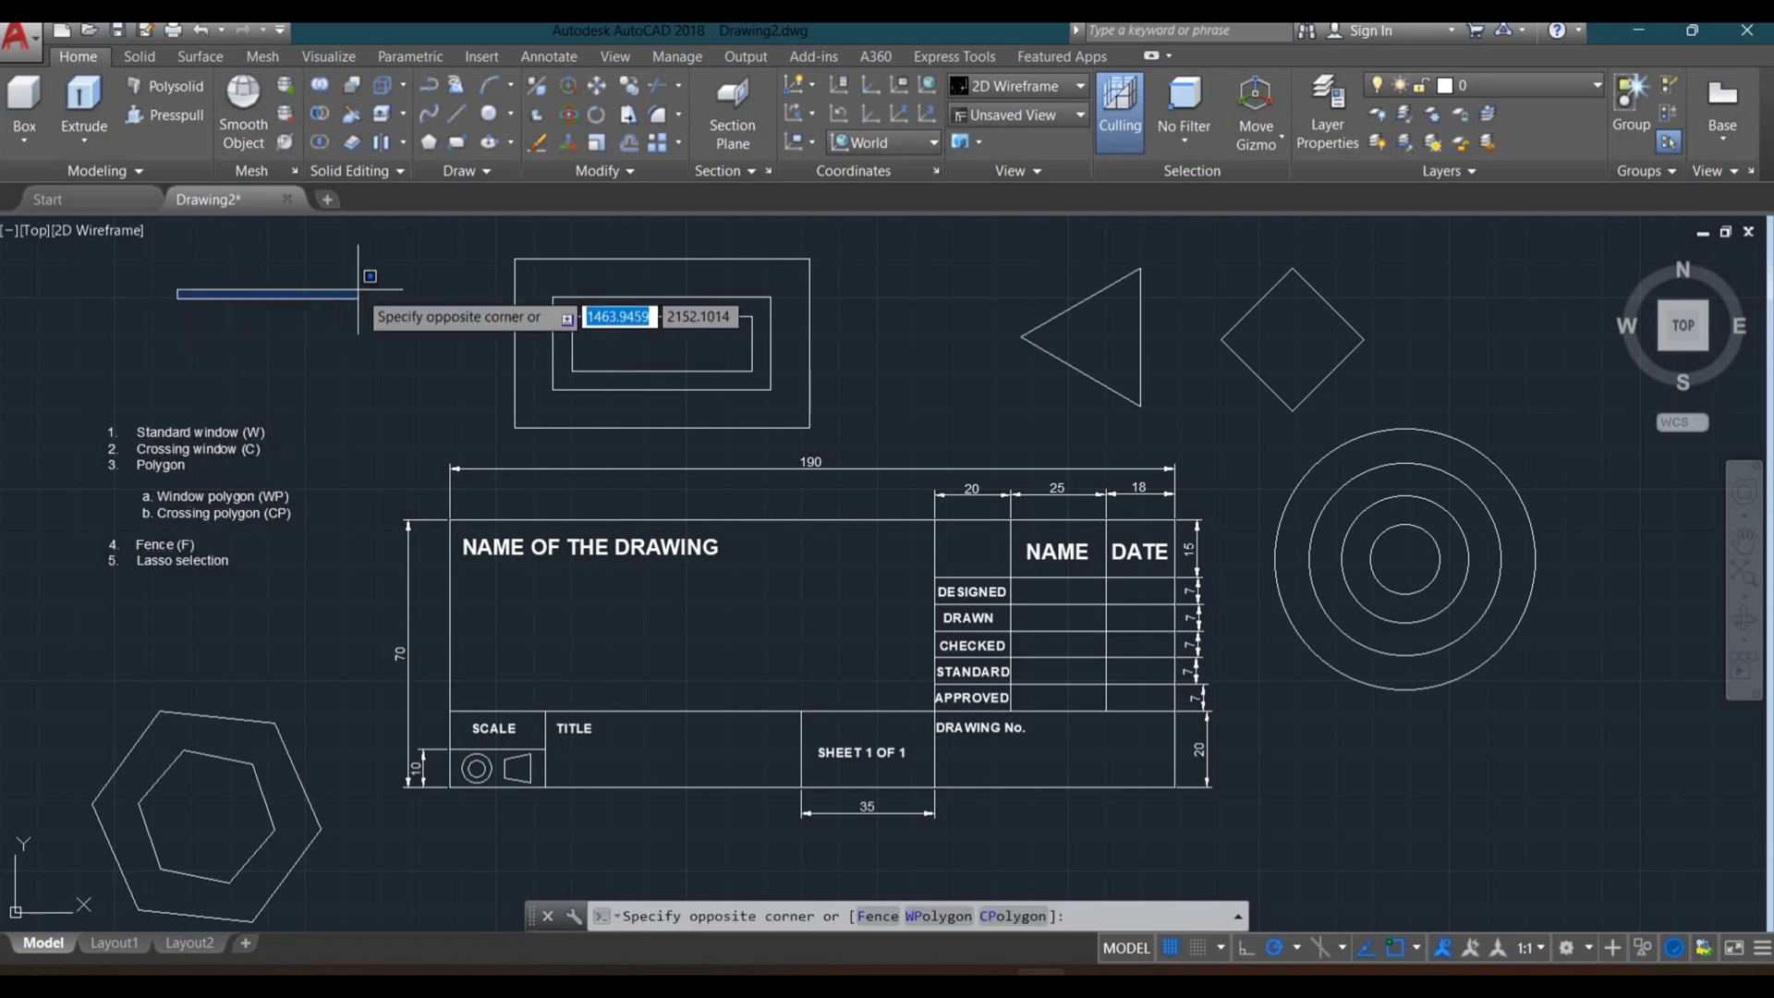
pyautogui.click(427, 370)
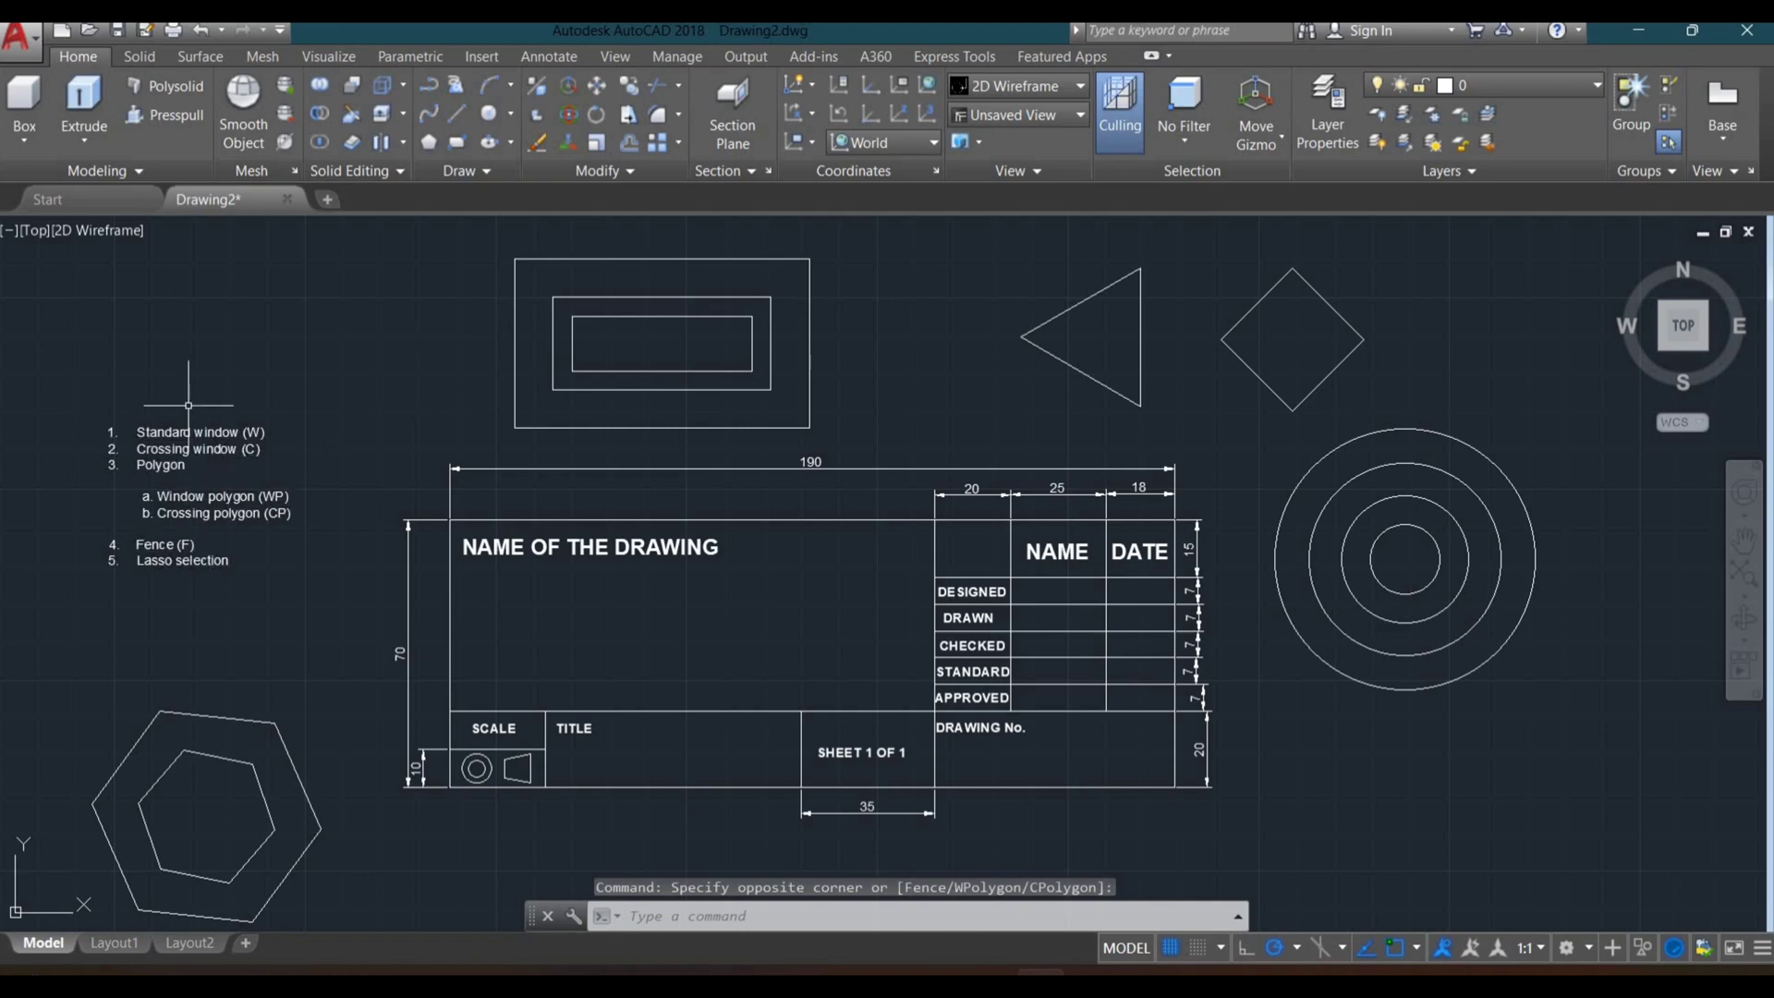
pyautogui.click(171, 289)
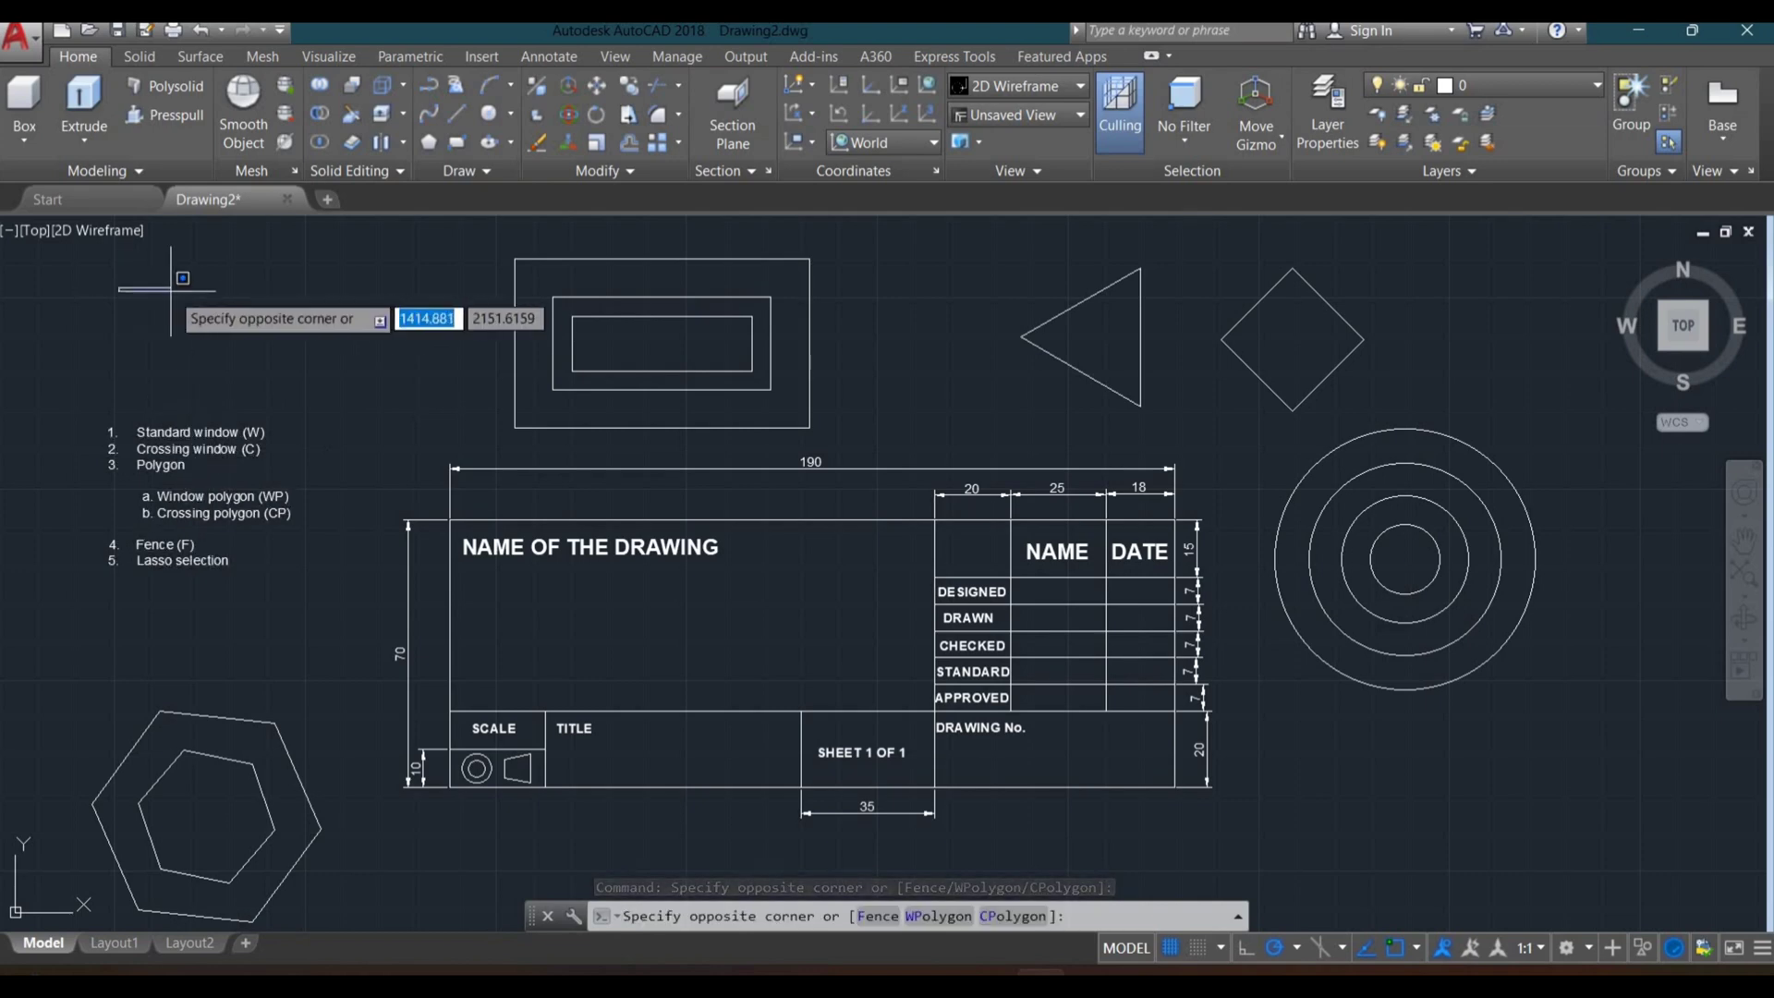
pyautogui.click(155, 287)
pyautogui.click(351, 361)
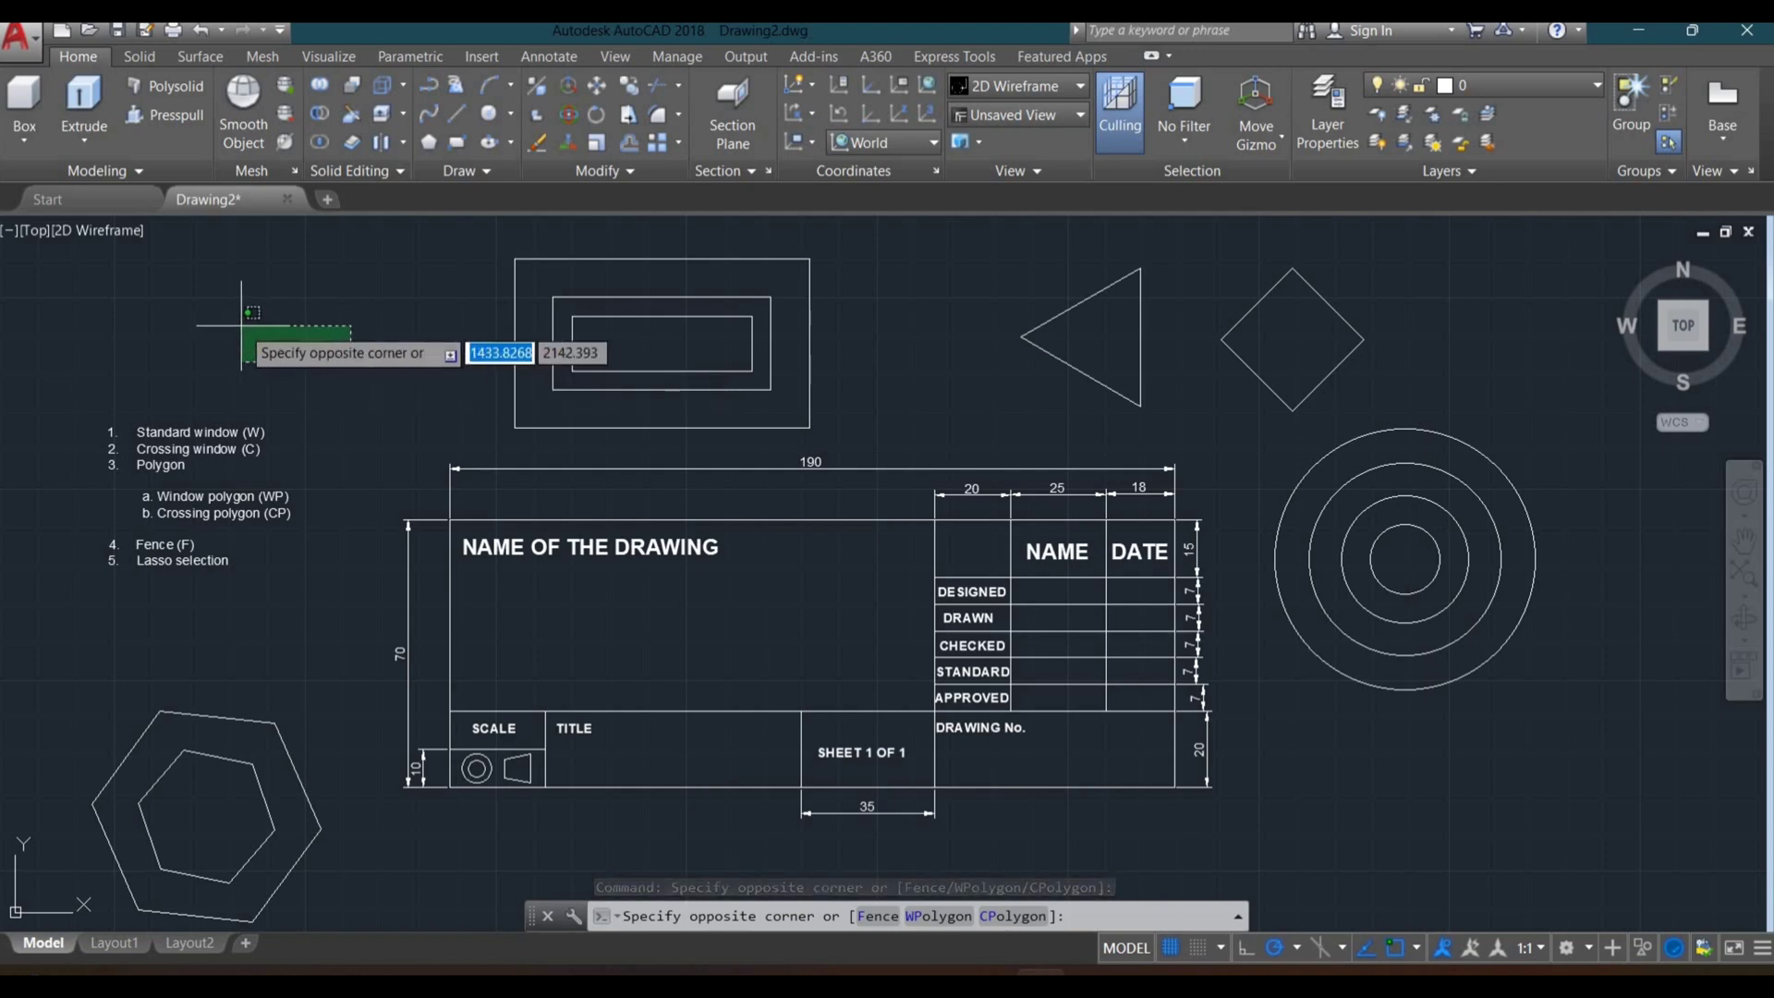
pyautogui.click(148, 299)
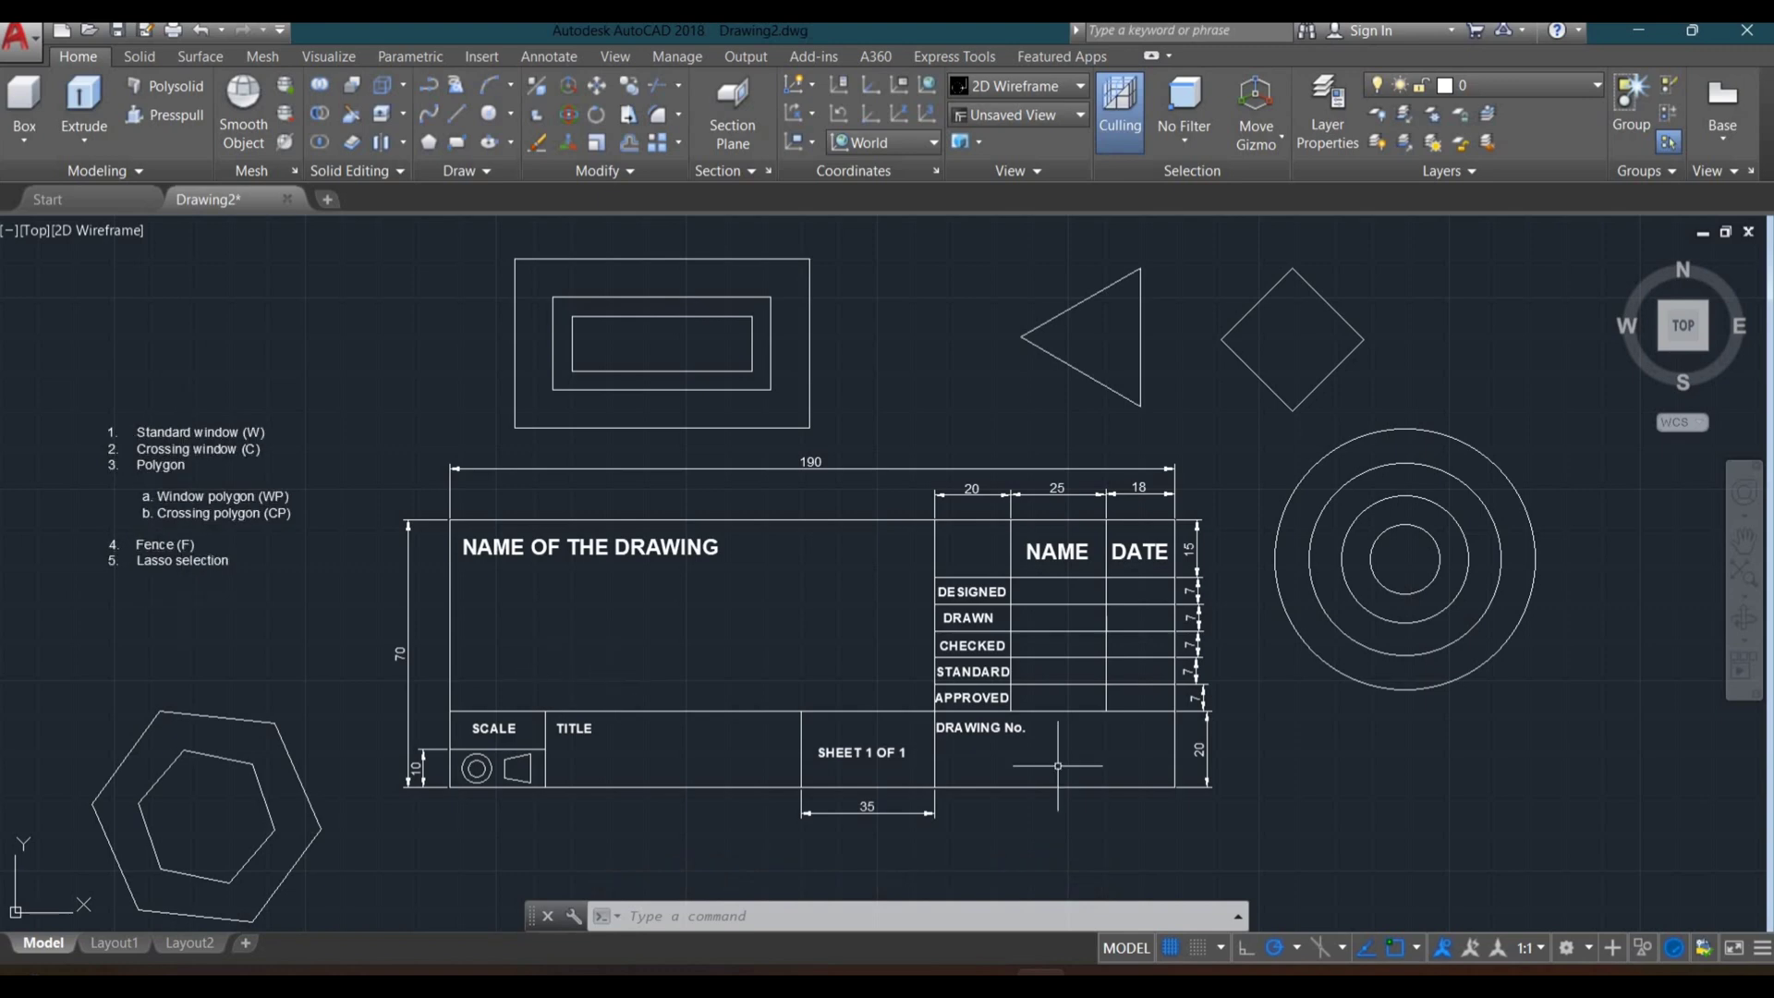
# Step: Draw several small two-corner selection windows in the empty area below the concentric circles
pyautogui.click(1437, 837)
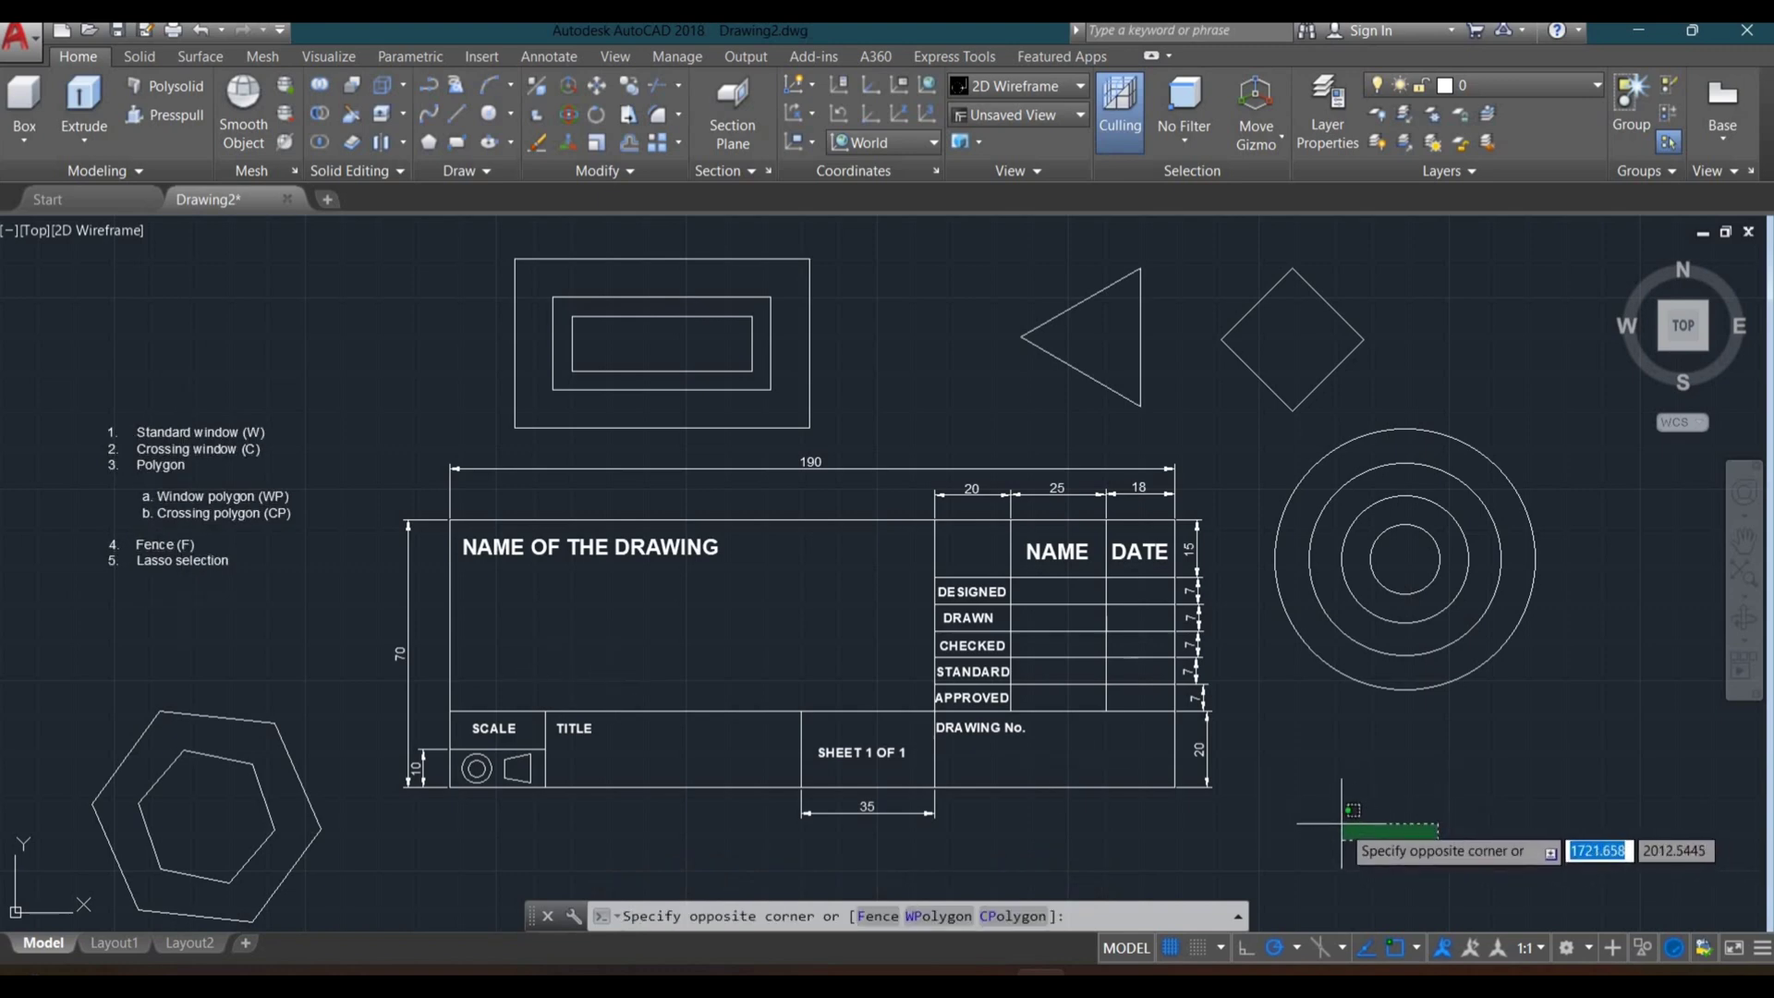
pyautogui.click(1492, 823)
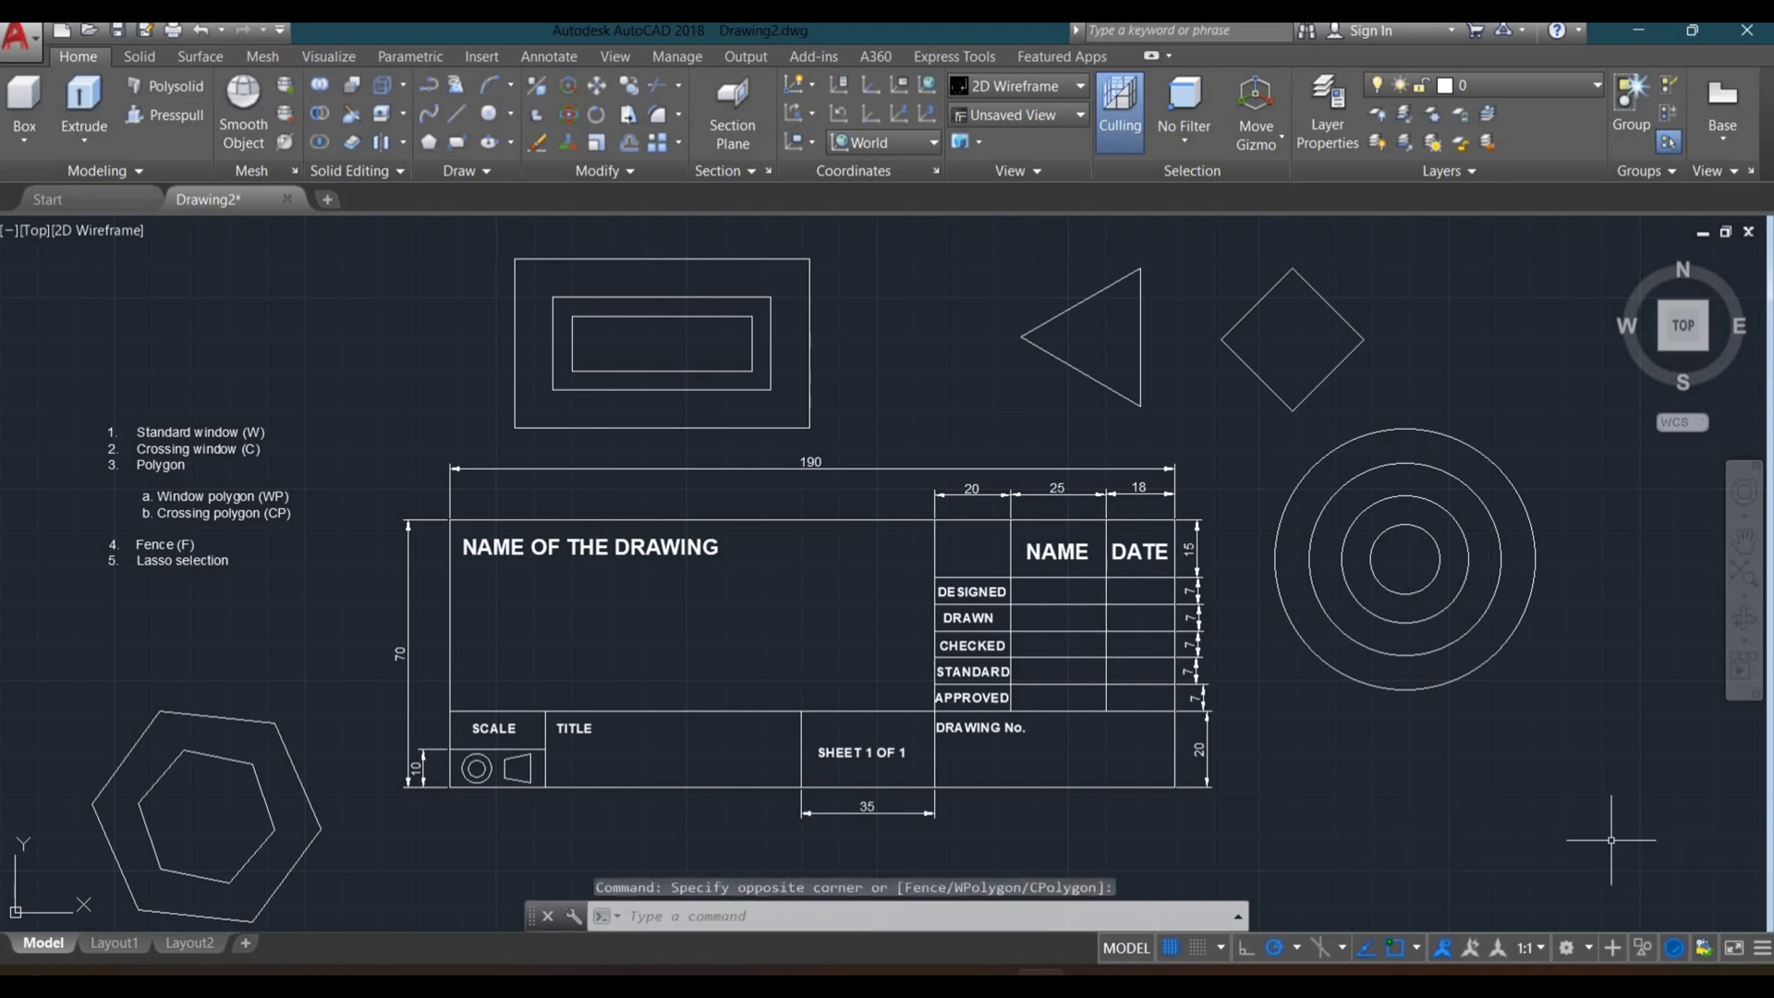
pyautogui.moveTo(1610, 840)
pyautogui.mouseDown()
pyautogui.moveTo(1496, 876)
pyautogui.moveTo(1353, 832)
pyautogui.moveTo(1377, 775)
pyautogui.moveTo(1561, 734)
pyautogui.moveTo(1644, 763)
pyautogui.moveTo(1654, 816)
pyautogui.moveTo(1608, 849)
pyautogui.mouseUp()
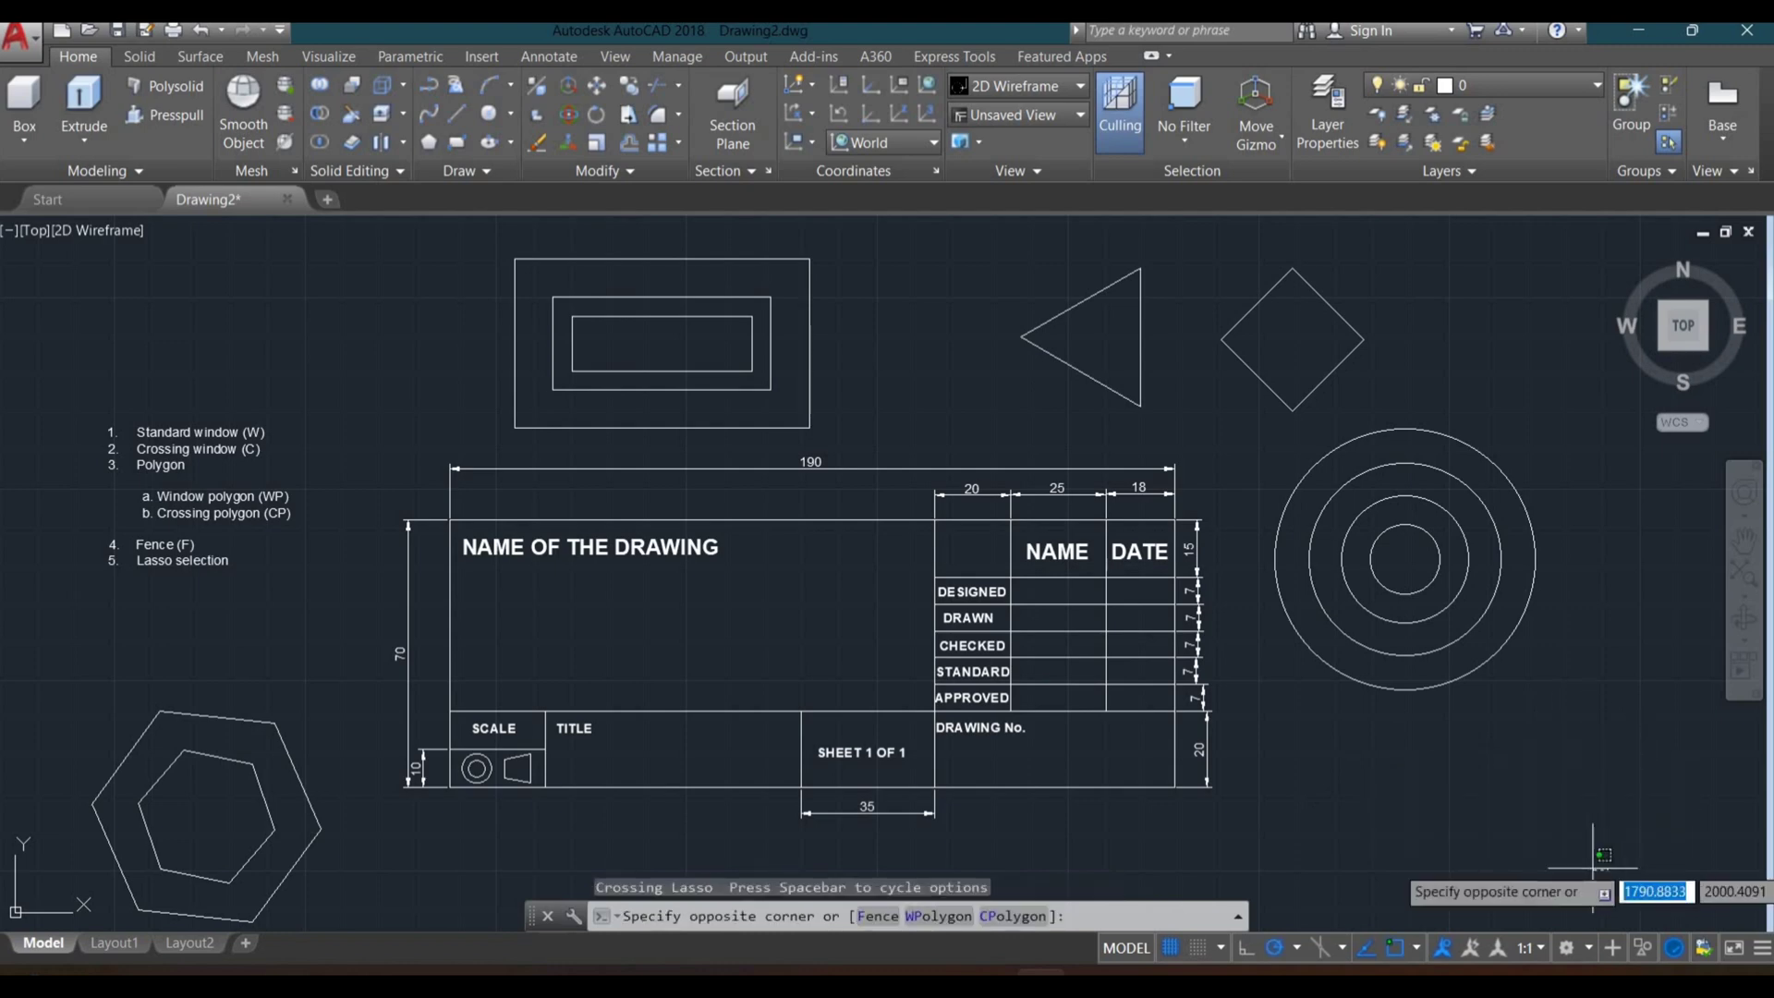
pyautogui.click(1392, 804)
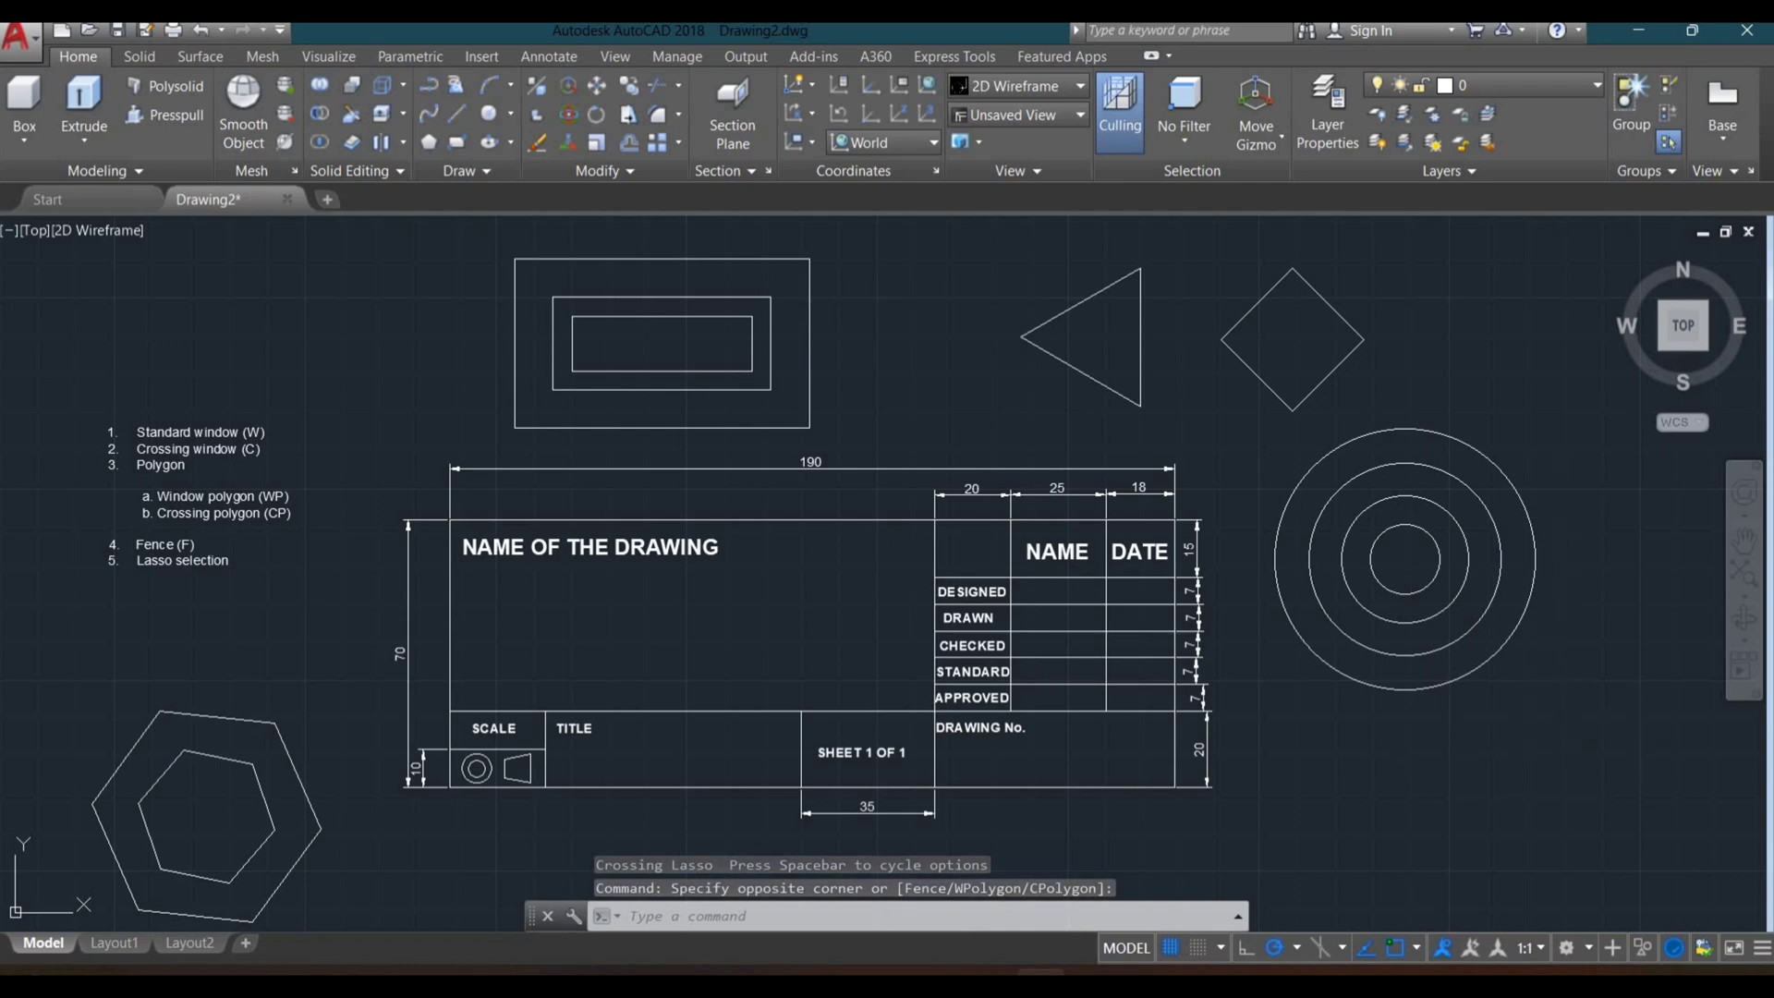
pyautogui.click(1631, 737)
pyautogui.click(1564, 785)
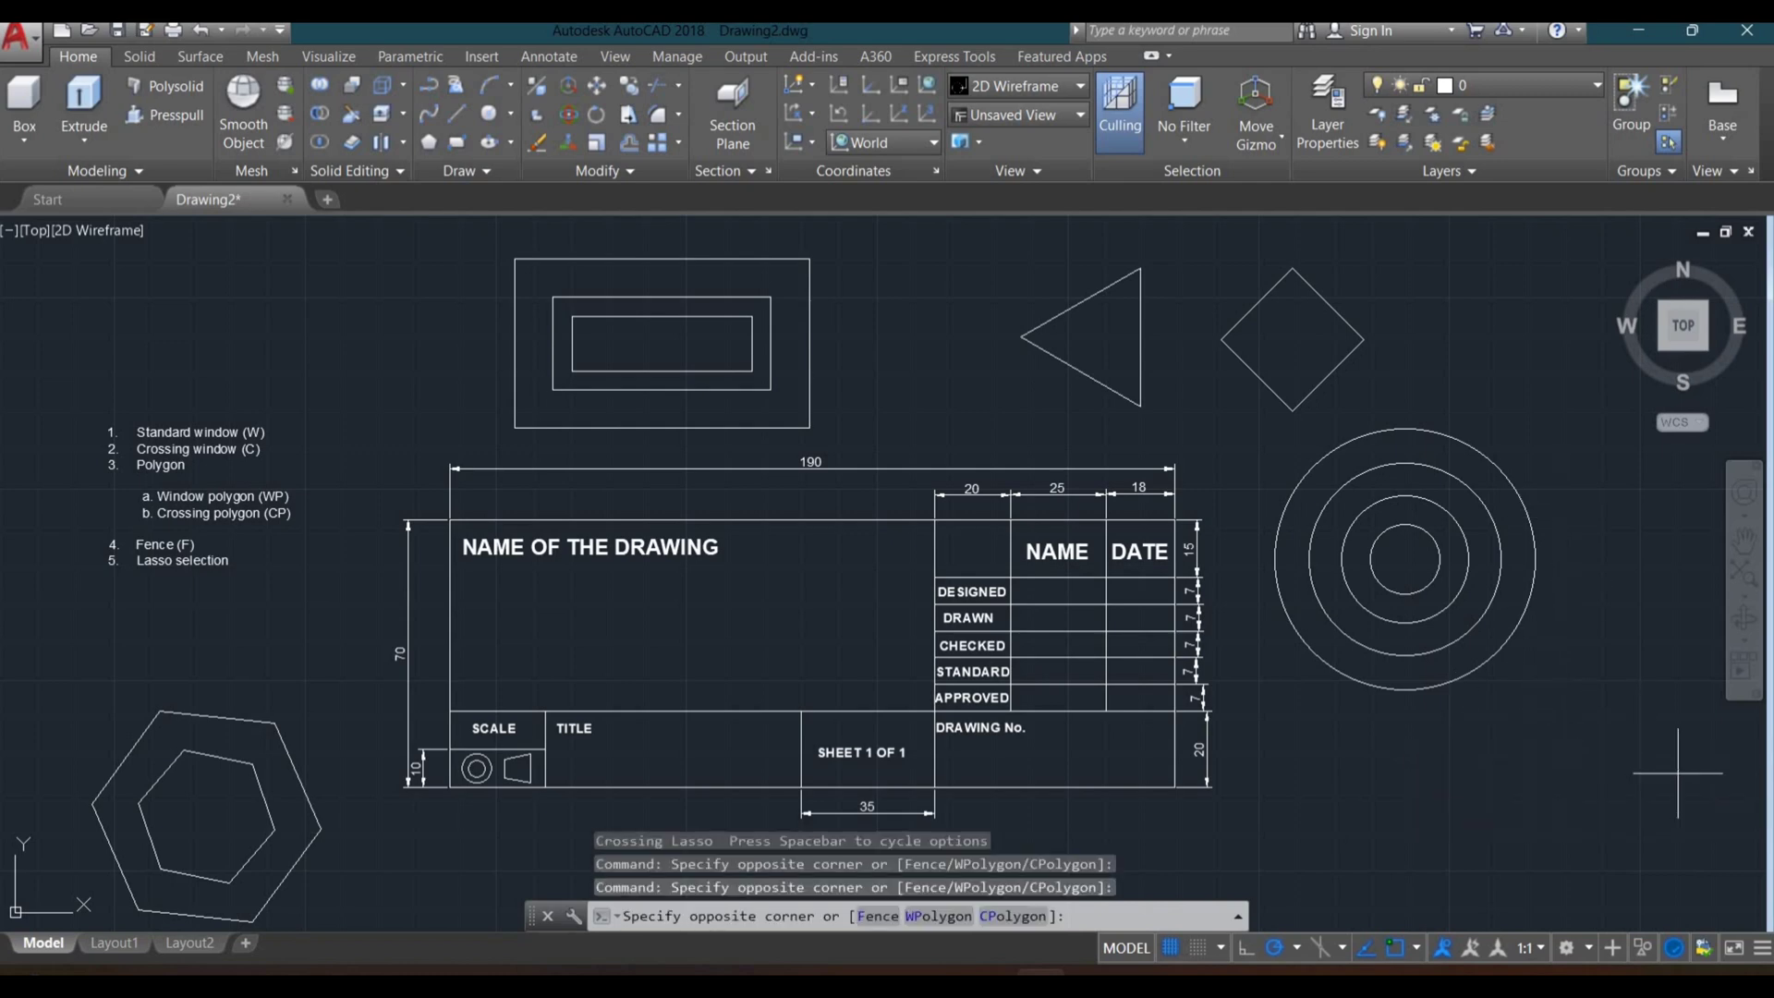
pyautogui.click(1678, 774)
pyautogui.click(1624, 750)
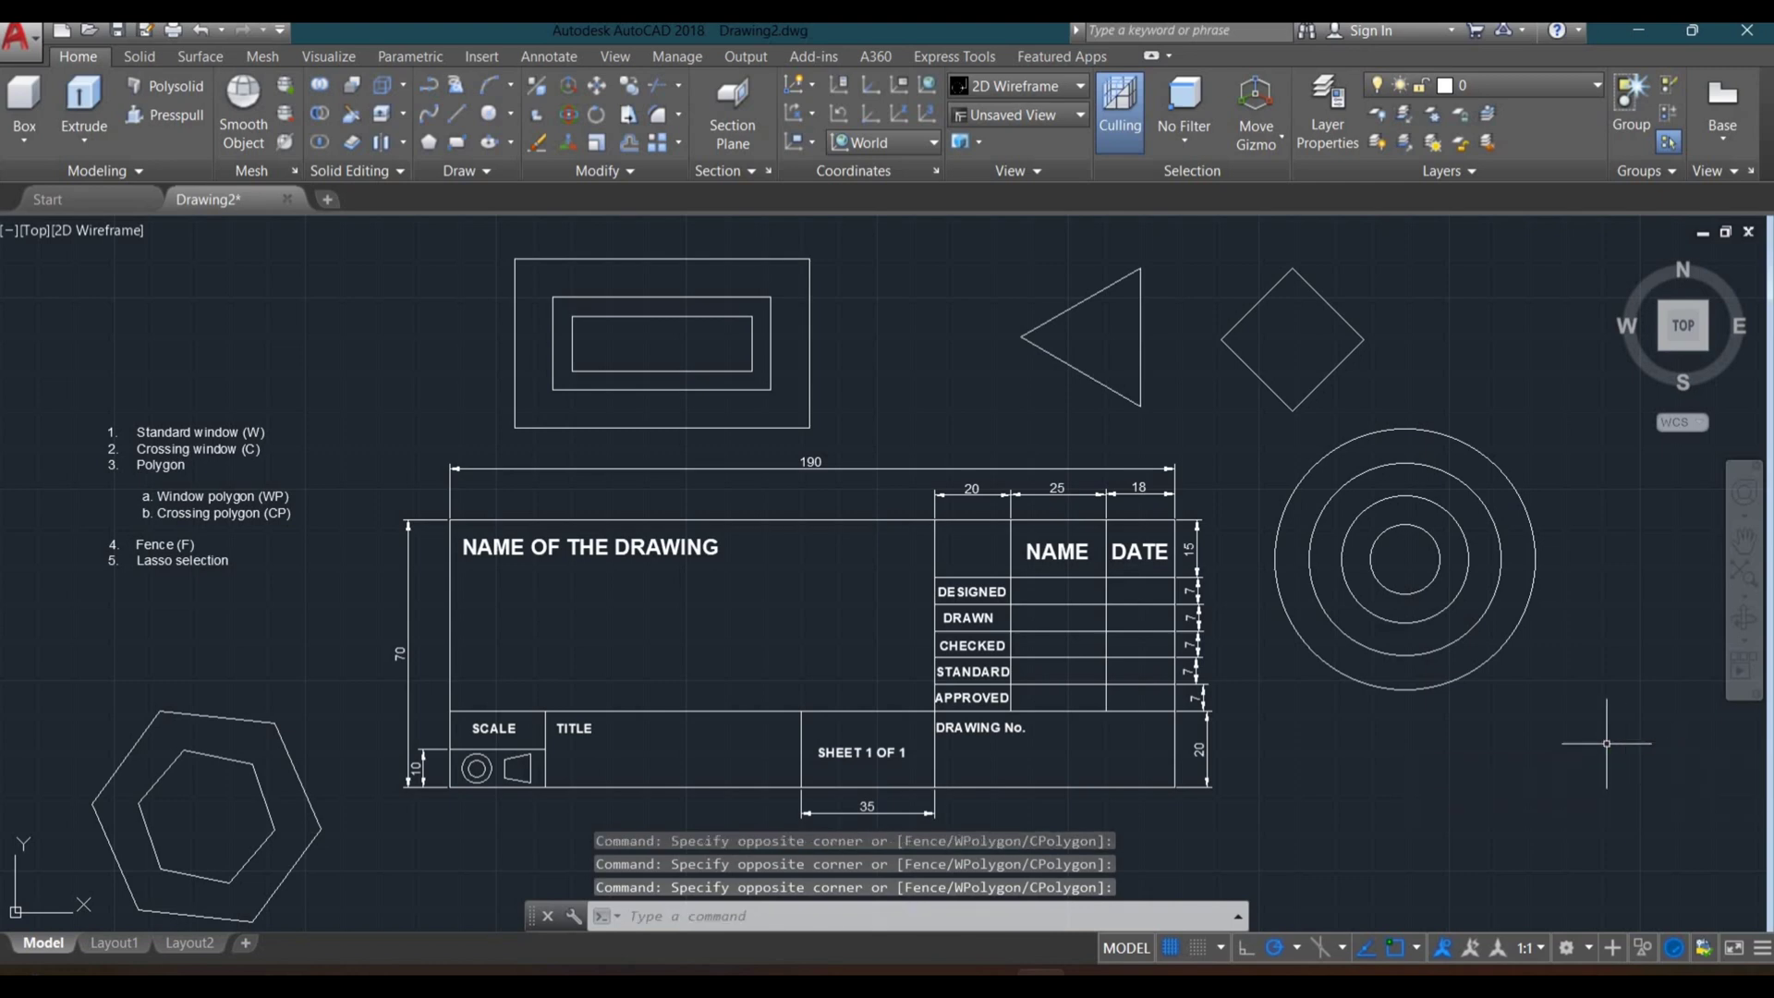
# Step: Draw freehand crossing and window lassos in the empty area below the concentric circles
pyautogui.moveTo(1584, 759); pyautogui.dragTo(1455, 813)
pyautogui.moveTo(1430, 811)
pyautogui.mouseDown()
pyautogui.moveTo(1351, 764)
pyautogui.moveTo(1404, 665)
pyautogui.moveTo(1561, 646)
pyautogui.moveTo(1626, 706)
pyautogui.moveTo(1440, 584)
pyautogui.moveTo(1718, 707)
pyautogui.moveTo(1381, 559)
pyautogui.moveTo(1635, 628)
pyautogui.moveTo(1499, 565)
pyautogui.moveTo(1607, 609)
pyautogui.moveTo(1360, 570)
pyautogui.moveTo(1561, 575)
pyautogui.moveTo(1545, 579)
pyautogui.mouseUp()
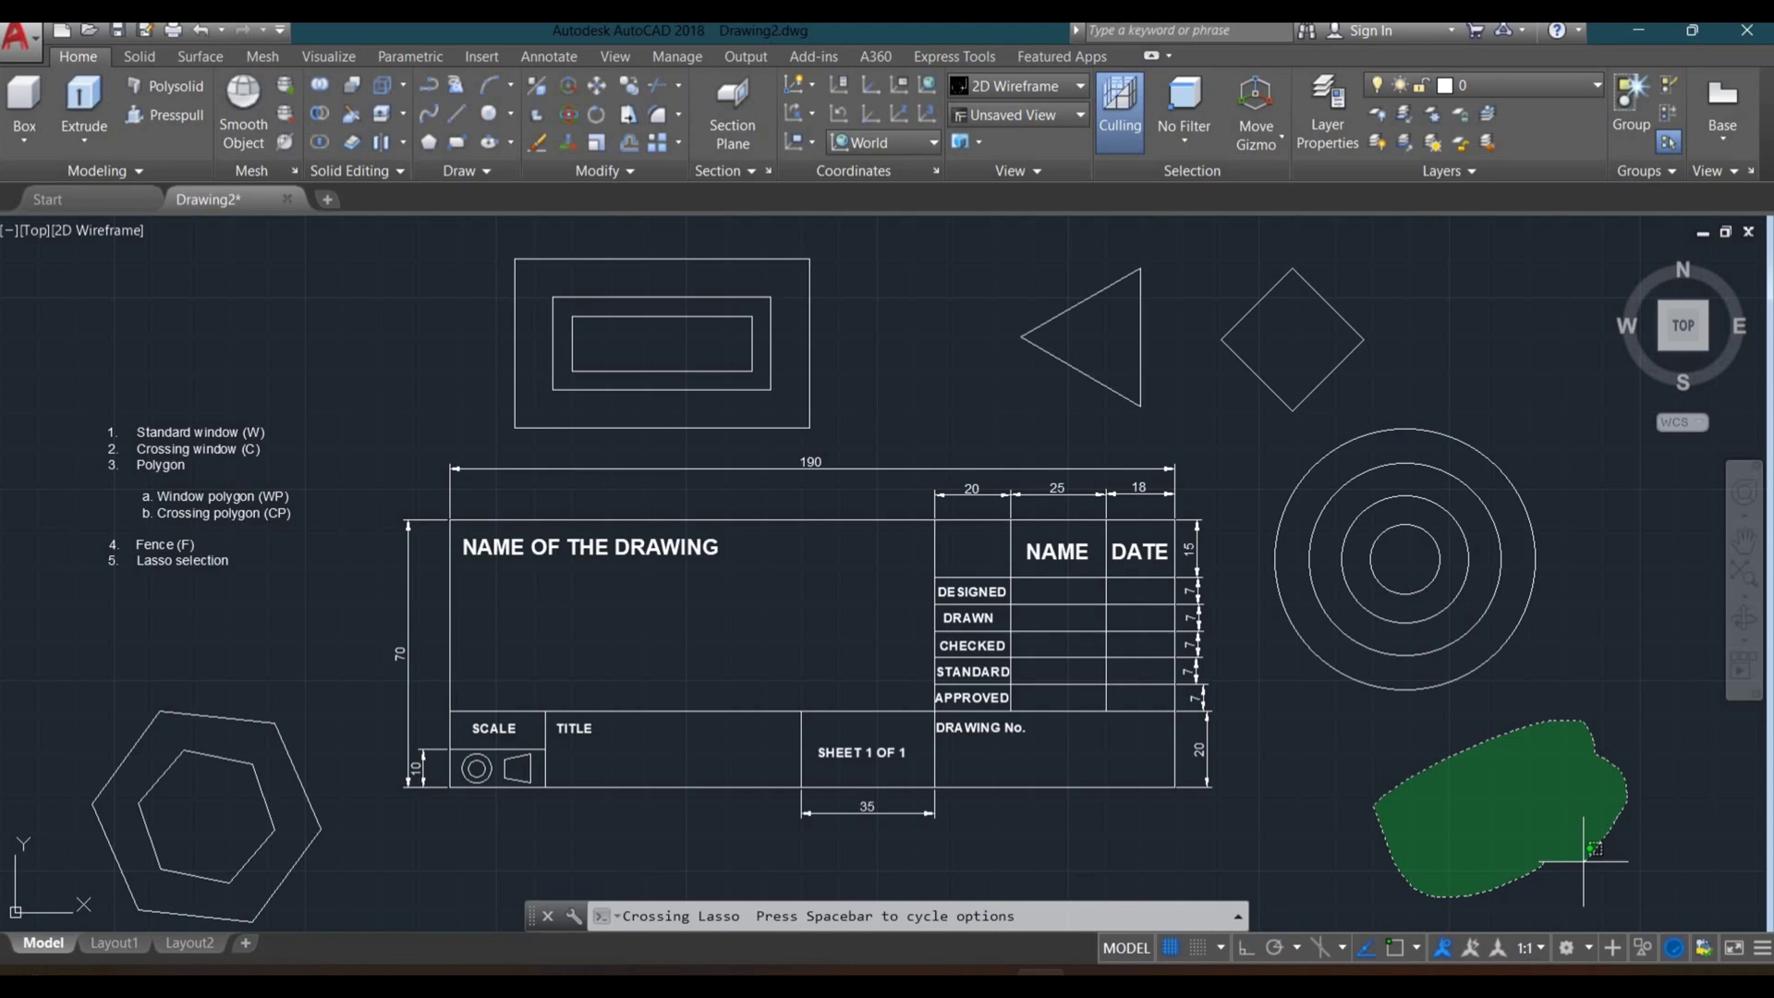
pyautogui.moveTo(1584, 861); pyautogui.dragTo(1583, 861)
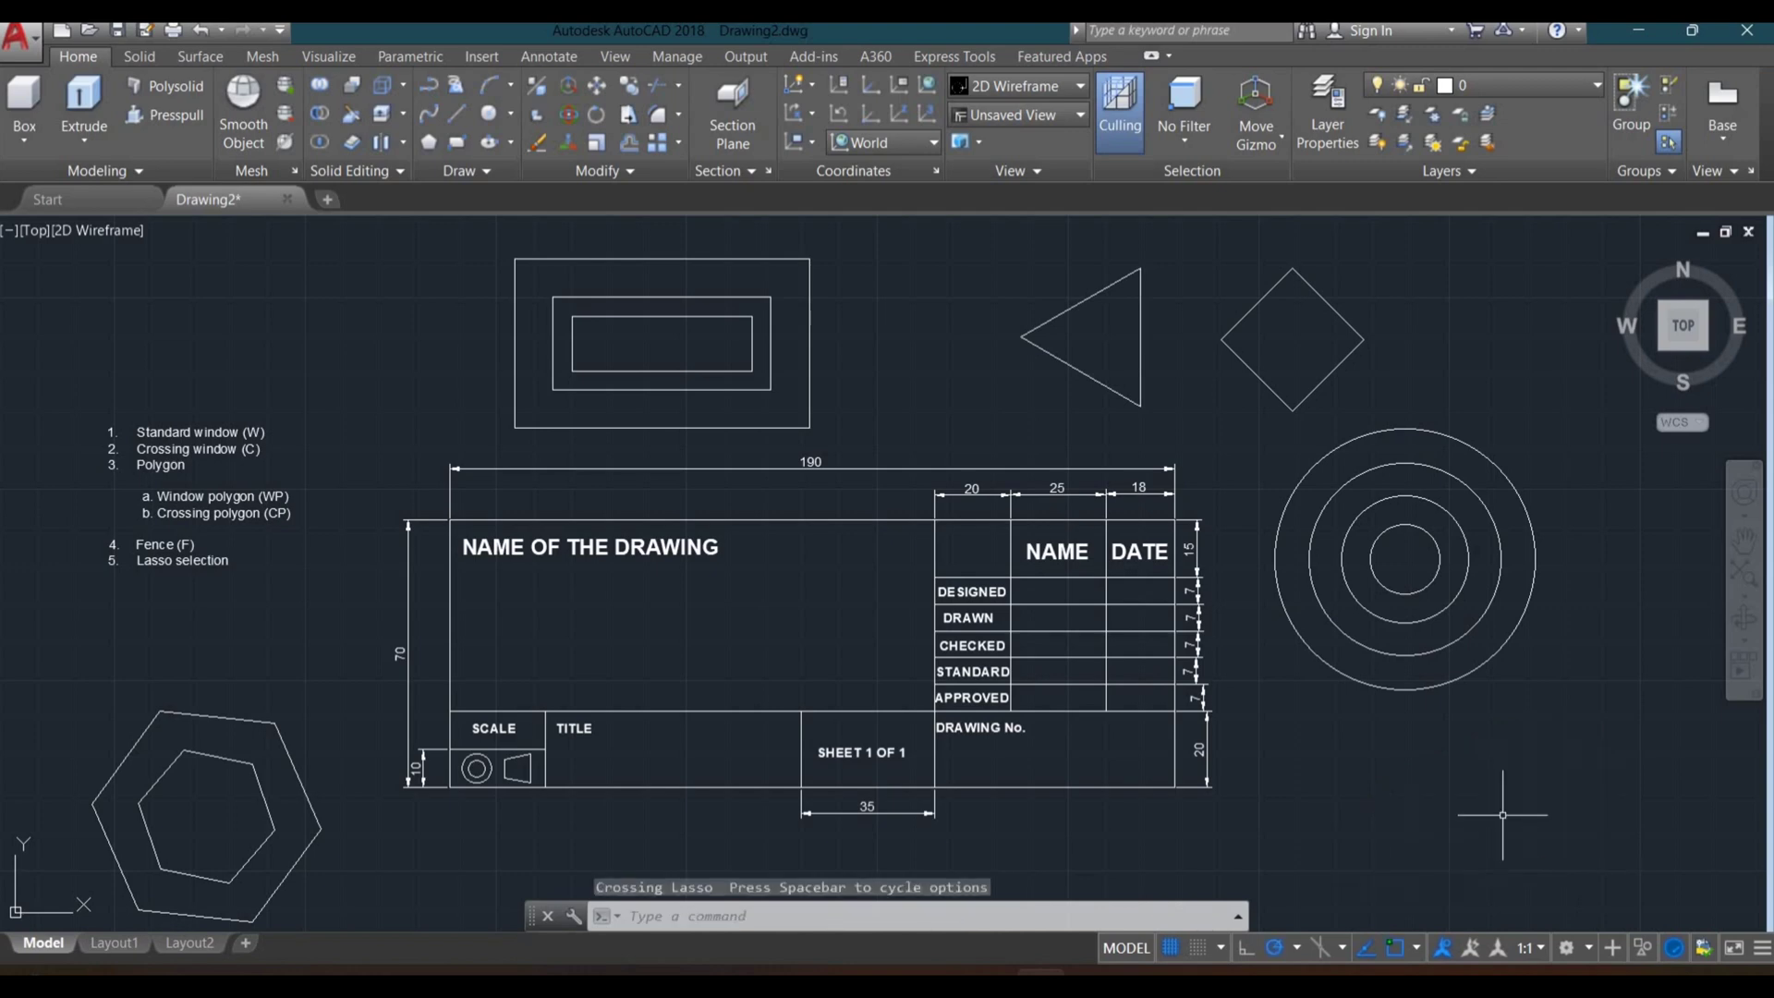
pyautogui.moveTo(1502, 815)
pyautogui.mouseDown()
pyautogui.moveTo(1653, 750)
pyautogui.moveTo(1649, 647)
pyautogui.moveTo(1515, 673)
pyautogui.moveTo(1502, 815)
pyautogui.moveTo(1570, 834)
pyautogui.moveTo(1328, 857)
pyautogui.moveTo(1471, 709)
pyautogui.moveTo(1530, 748)
pyautogui.mouseUp()
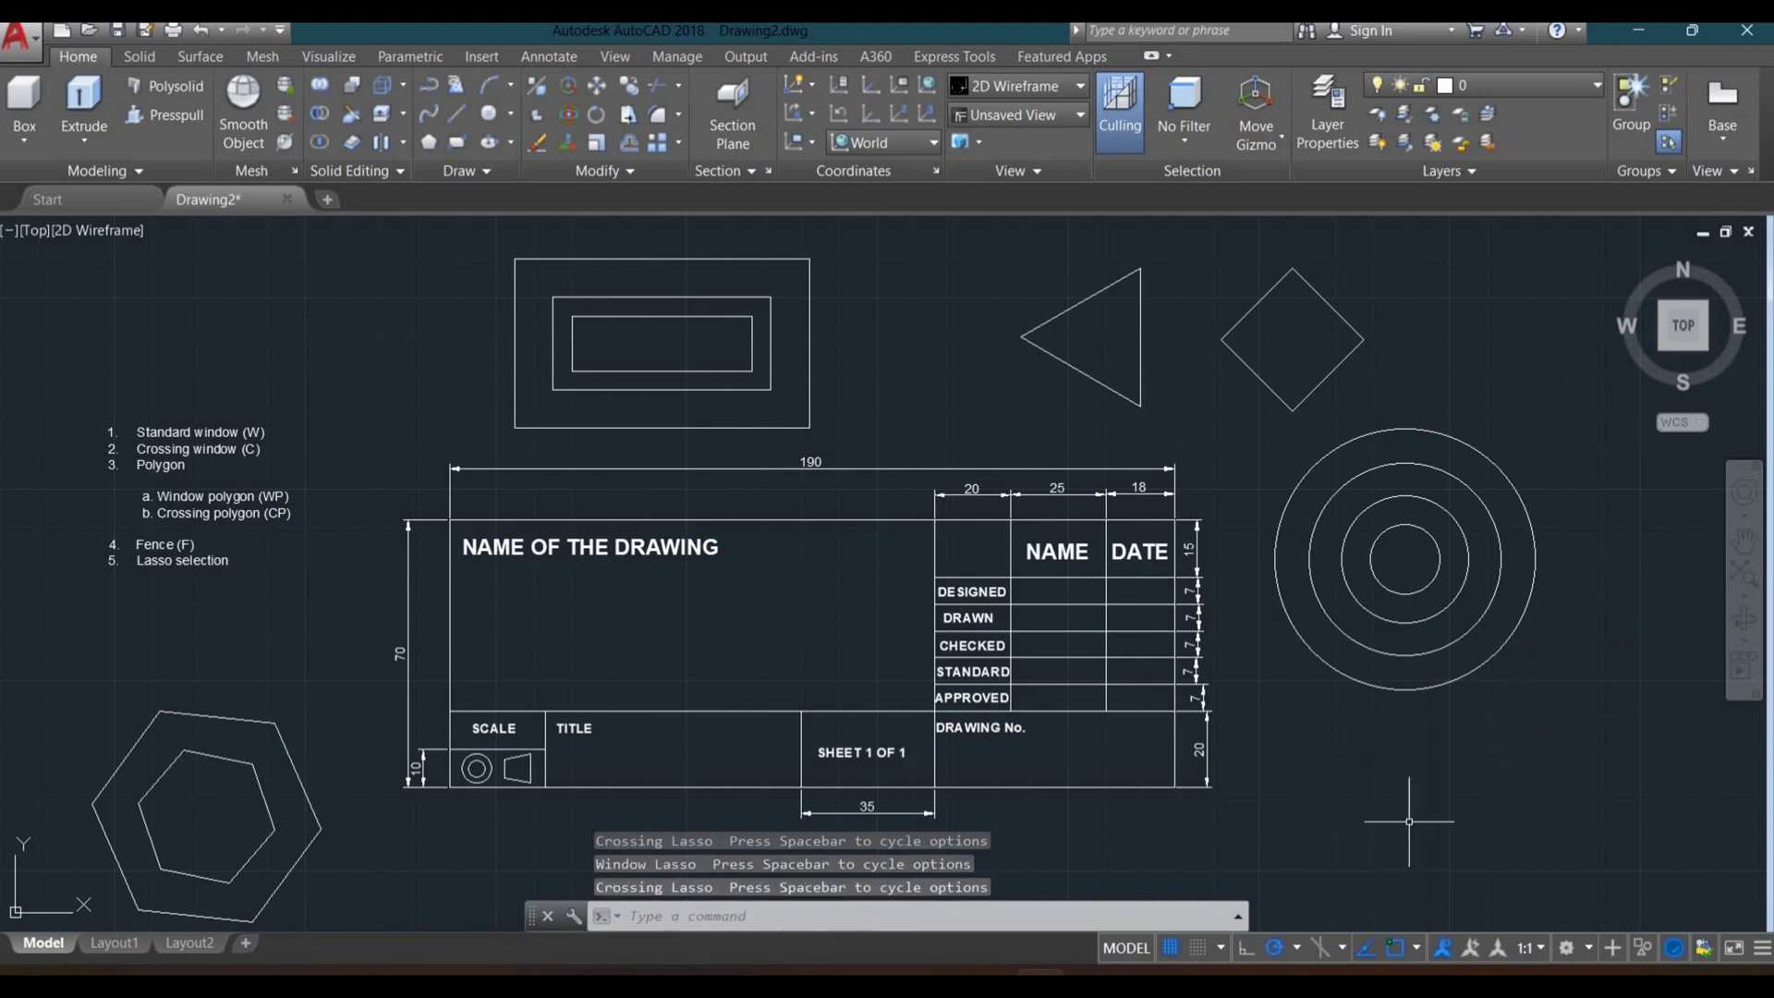